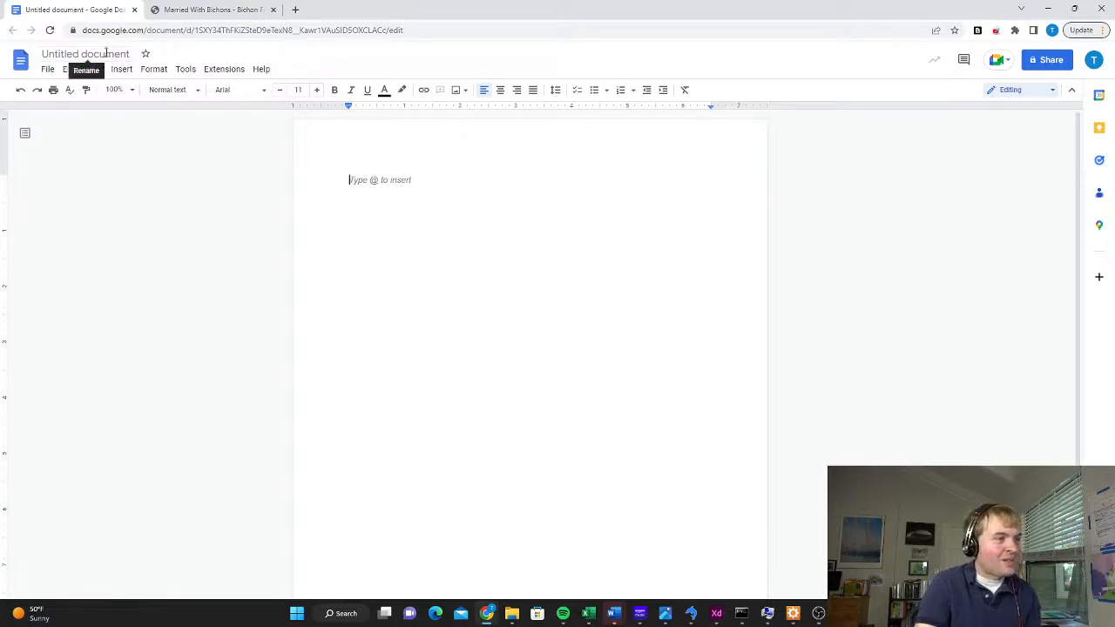
# Rename the untitled document as "Can Bichon Frises Eat Chocolate?"
pyautogui.click(102, 54)
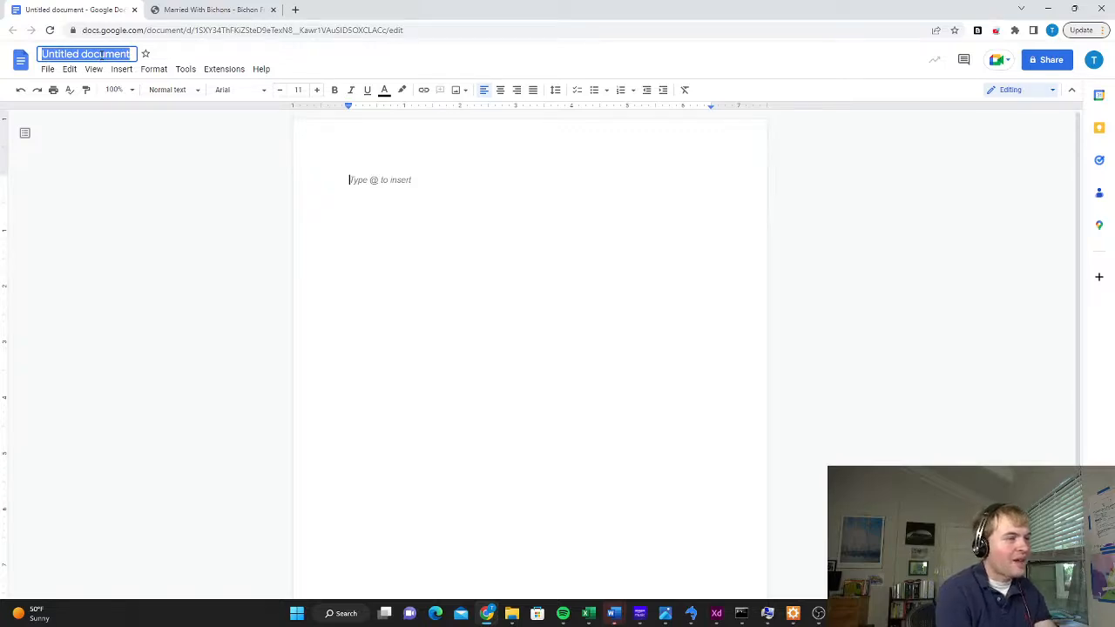
pyautogui.write('Can Bichon Frise')
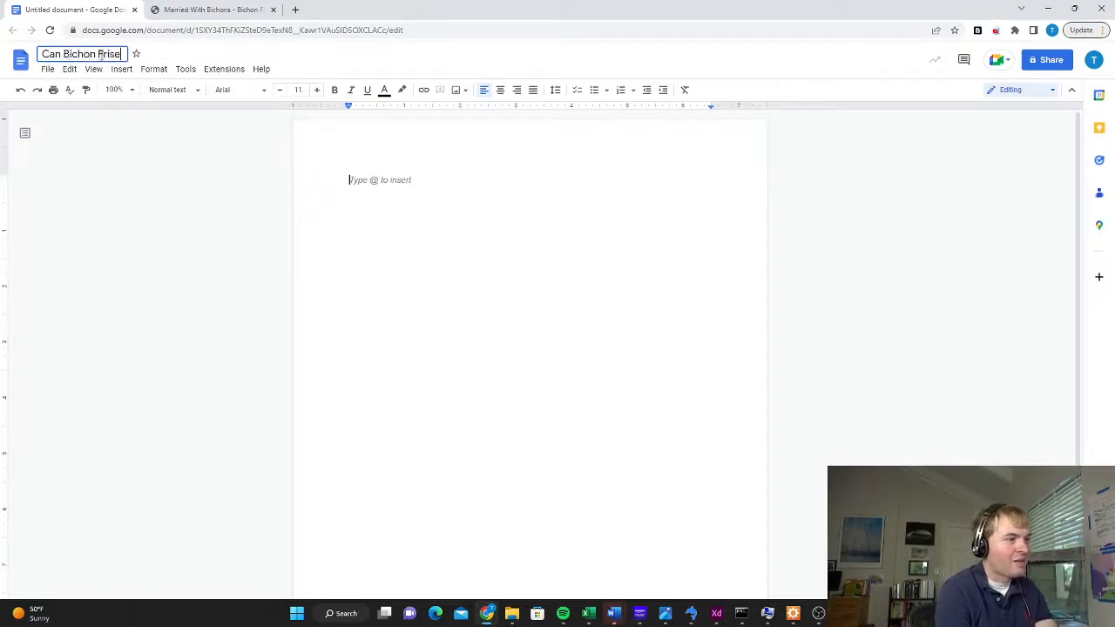
pyautogui.write('s Eat Chocolate?')
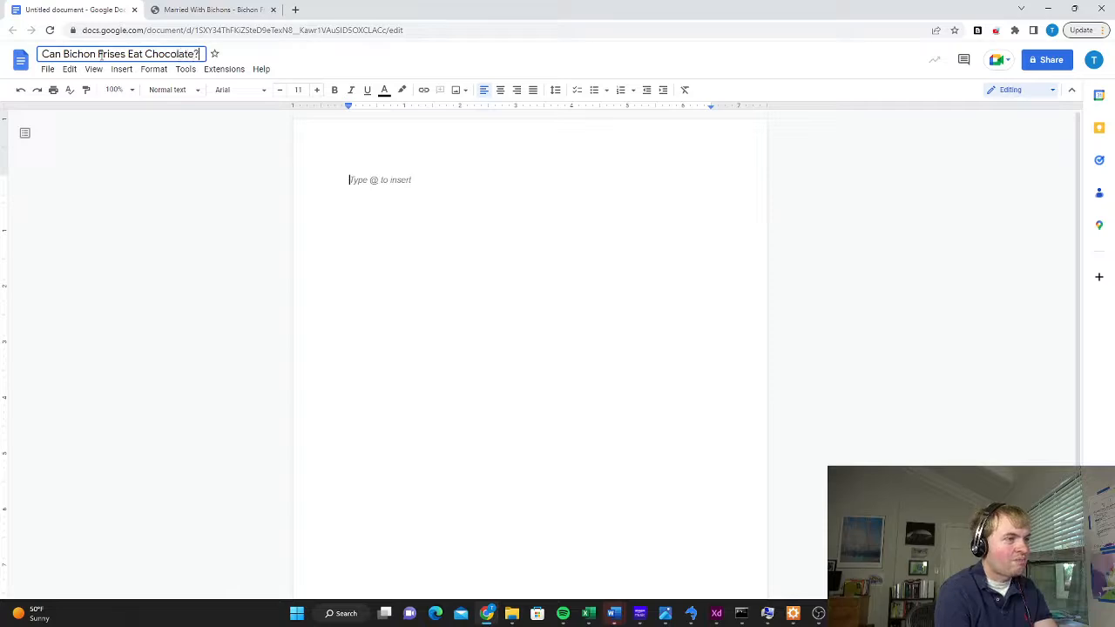
# Copy the document's title text and paste it as the first line of the page
pyautogui.doubleClick(100, 54)
pyautogui.click(94, 69)
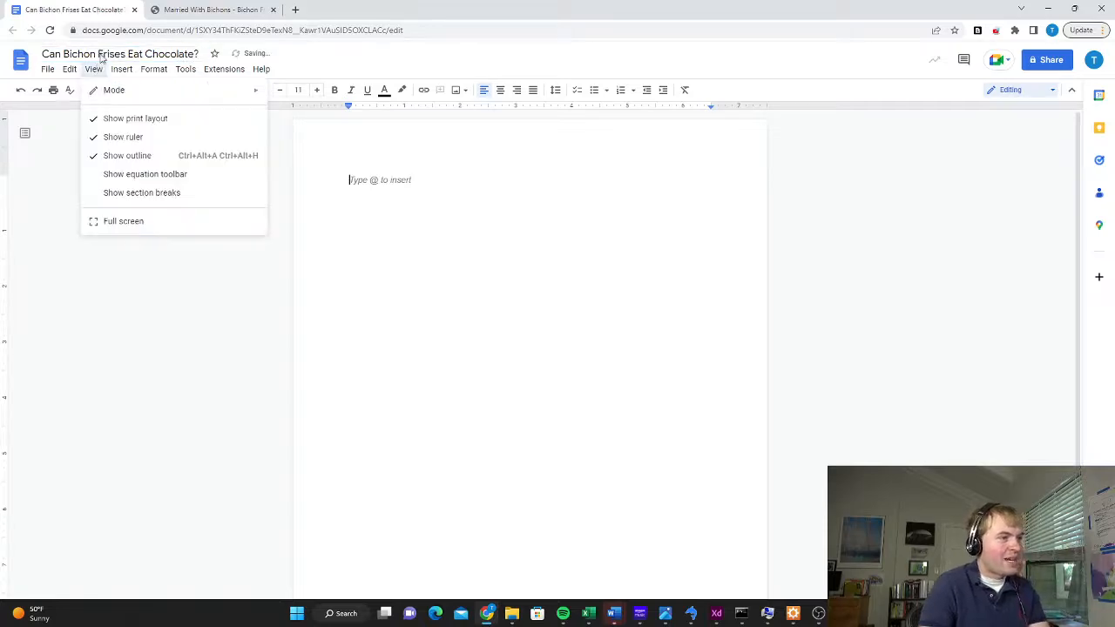
pyautogui.click(100, 54)
pyautogui.hotkey('ctrl', 'c')
pyautogui.click(406, 191)
pyautogui.hotkey('ctrl', 'v')
# Format the pasted title line as Heading 1 and start a new line beneath it
pyautogui.moveTo(481, 180); pyautogui.dragTo(291, 182)
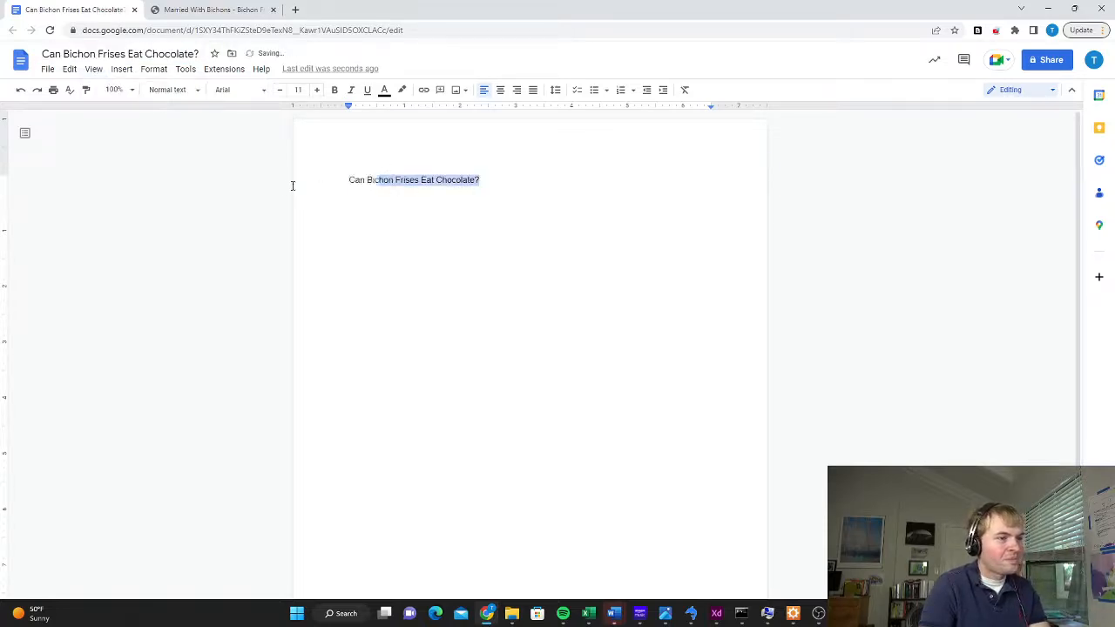
pyautogui.click(179, 90)
pyautogui.click(192, 231)
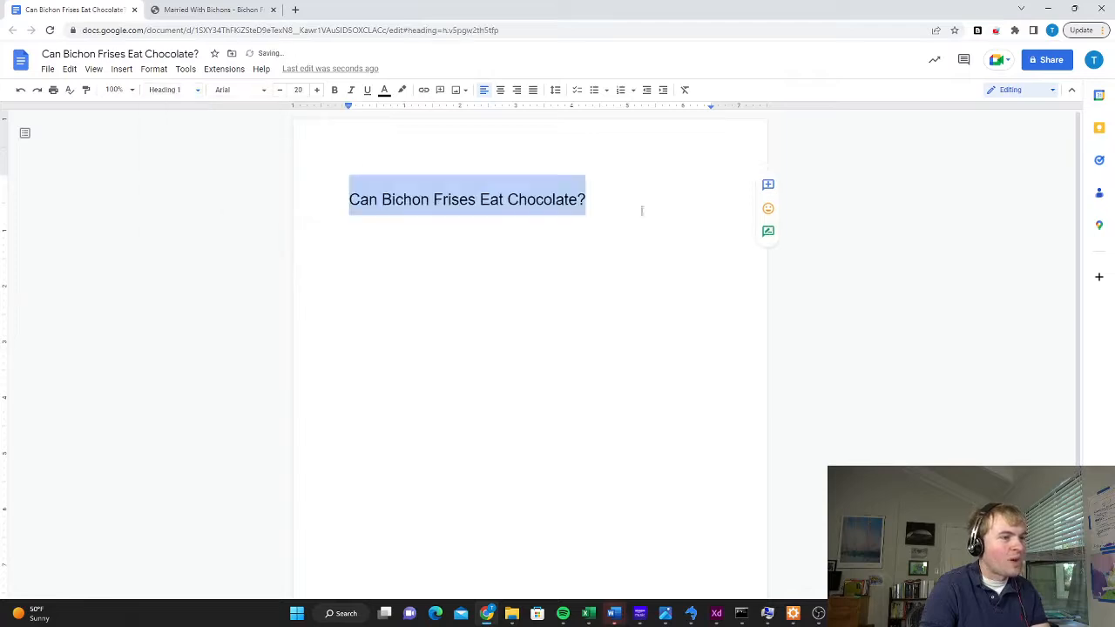
pyautogui.click(659, 201)
pyautogui.press('Return')
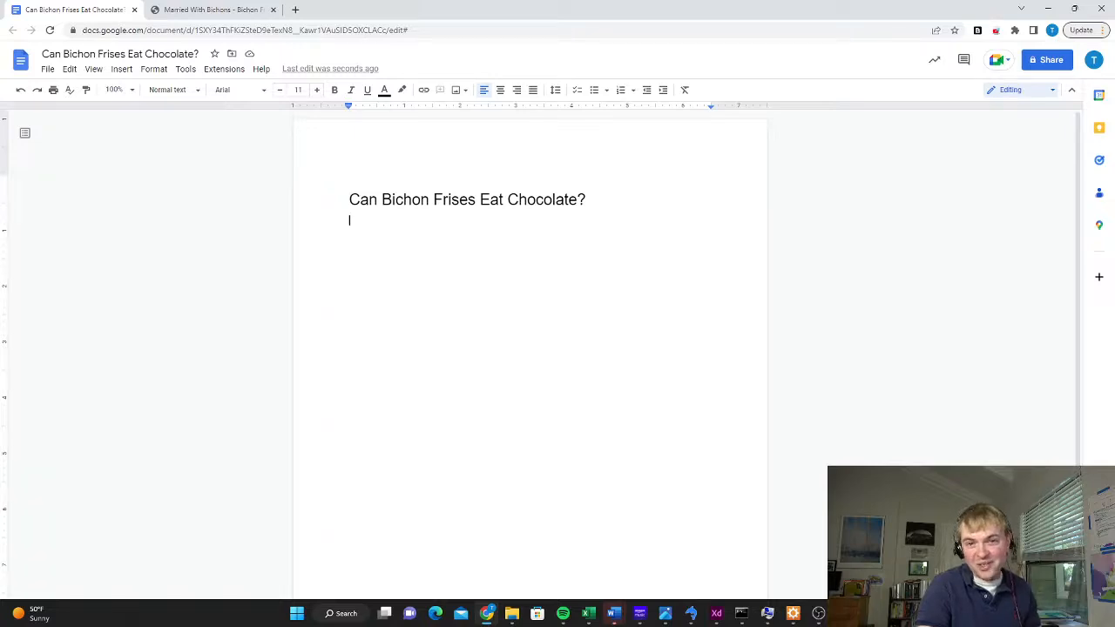
# Switch to a new incognito browser window and search Google for "can bichons eat chocolate"
pyautogui.hotkey('ctrl', 'shift', 'n')
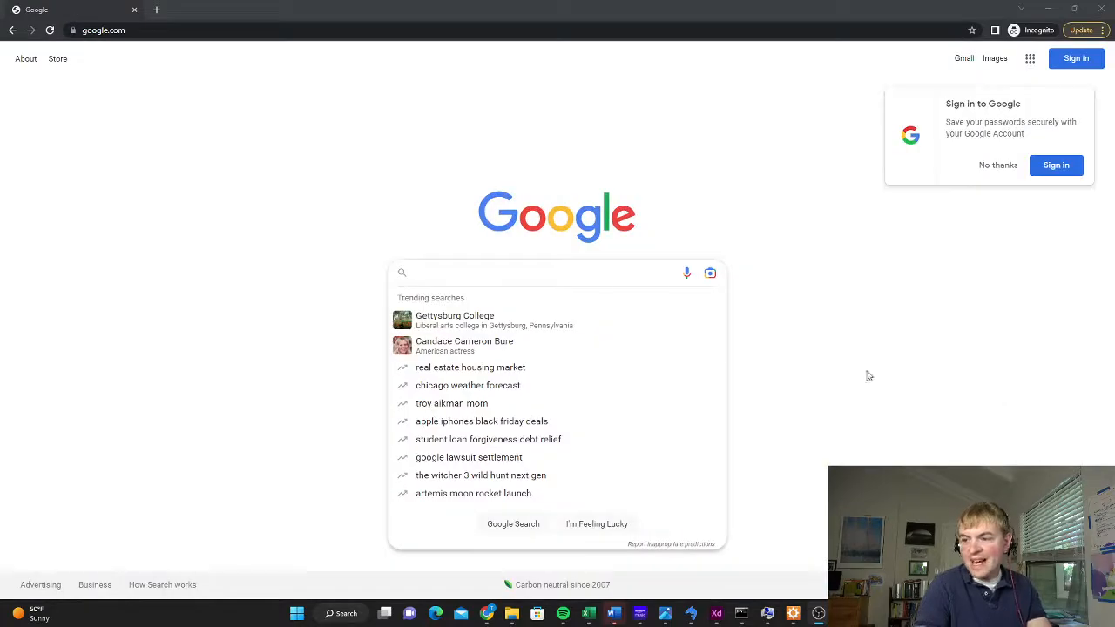
pyautogui.click(443, 273)
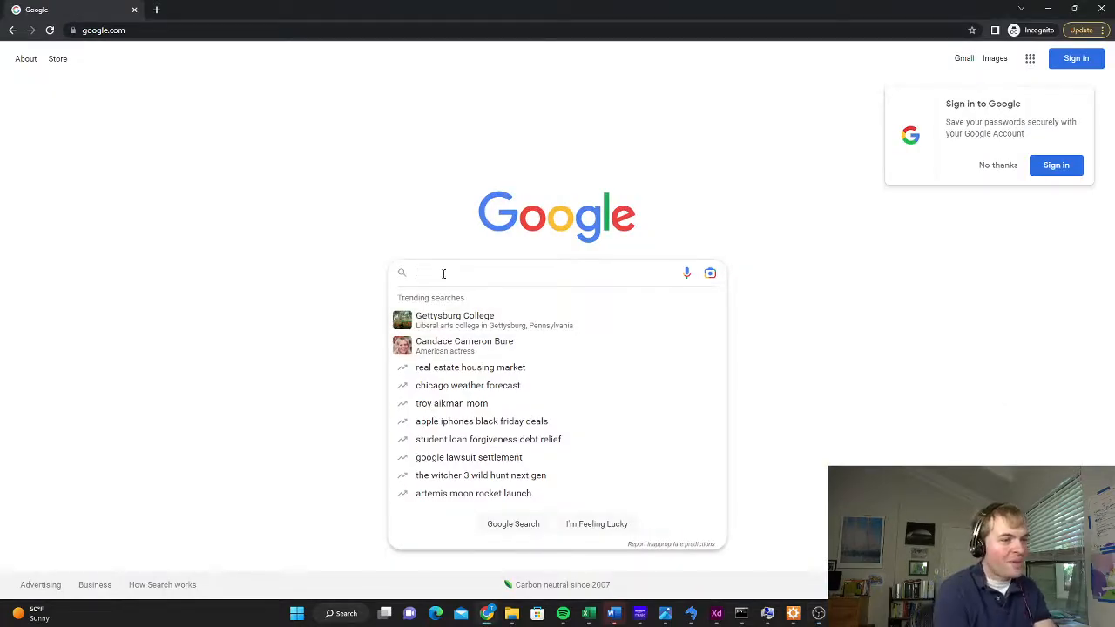
pyautogui.write('can bichon')
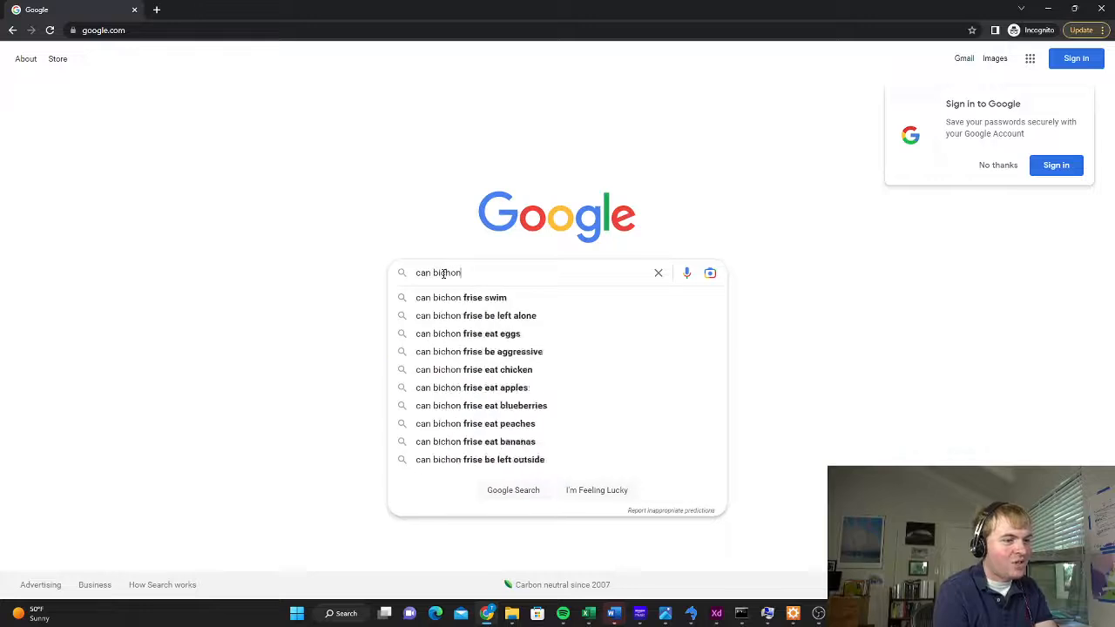
pyautogui.write('s eat chocolate')
pyautogui.press('Return')
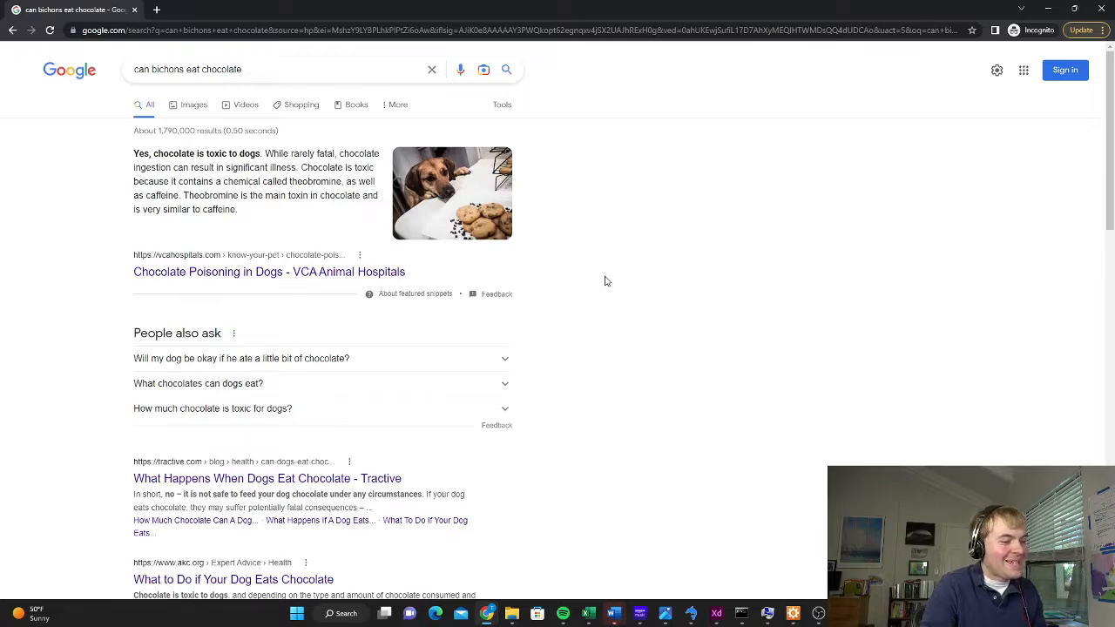
# Review the search results and skim the AKC article "What to Do if Your Dog Eats Chocolate", returning to the results
pyautogui.scroll(-1, 601, 277)
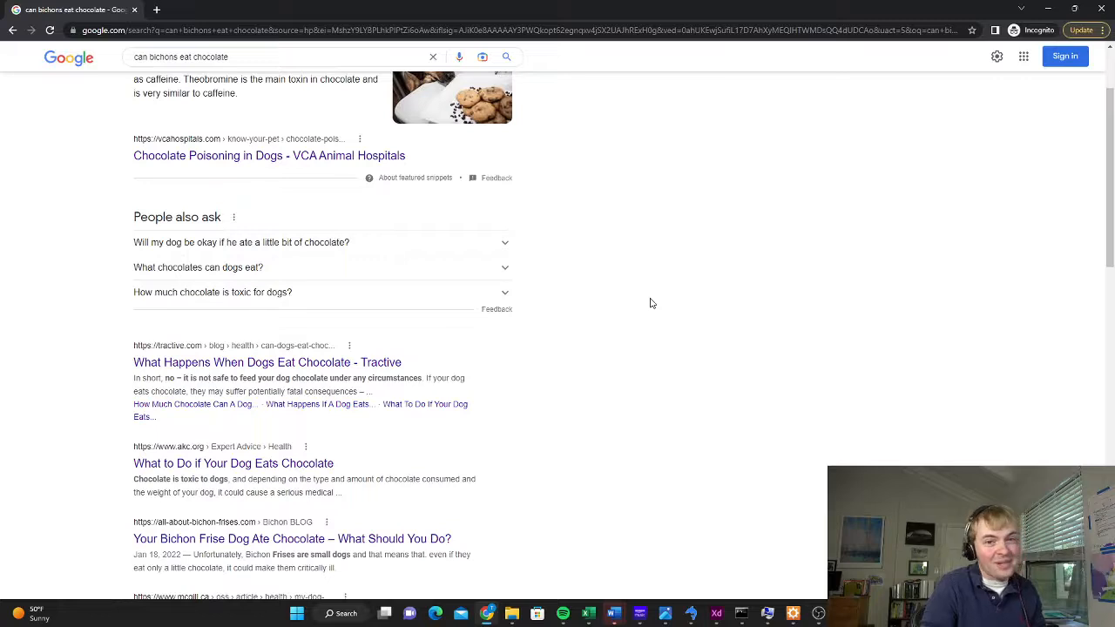
pyautogui.scroll(1, 649, 302)
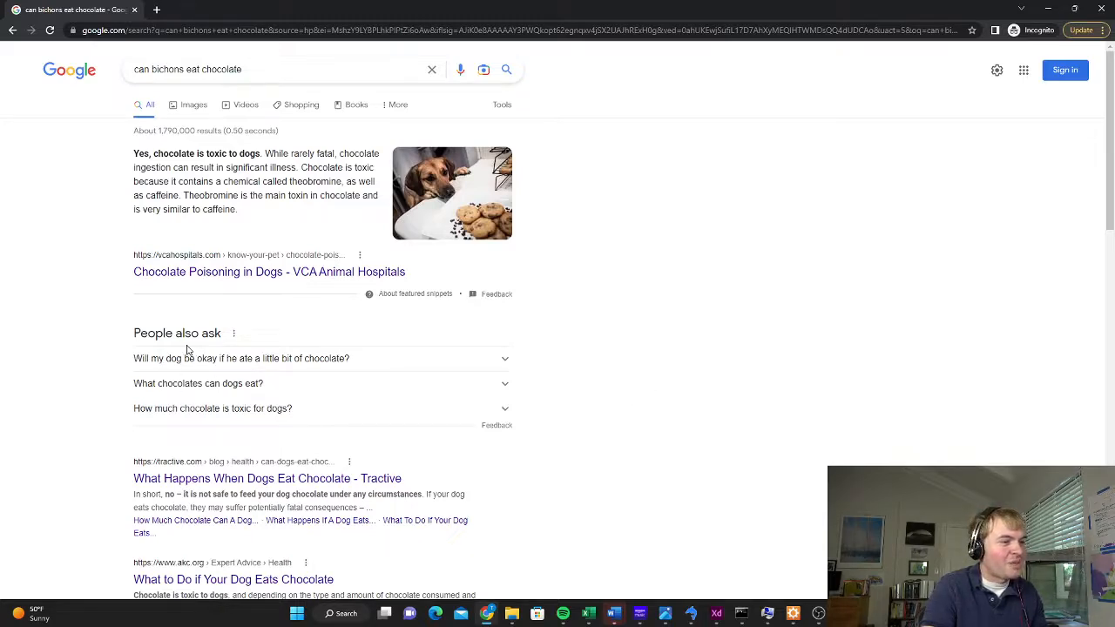
pyautogui.scroll(-2, 115, 406)
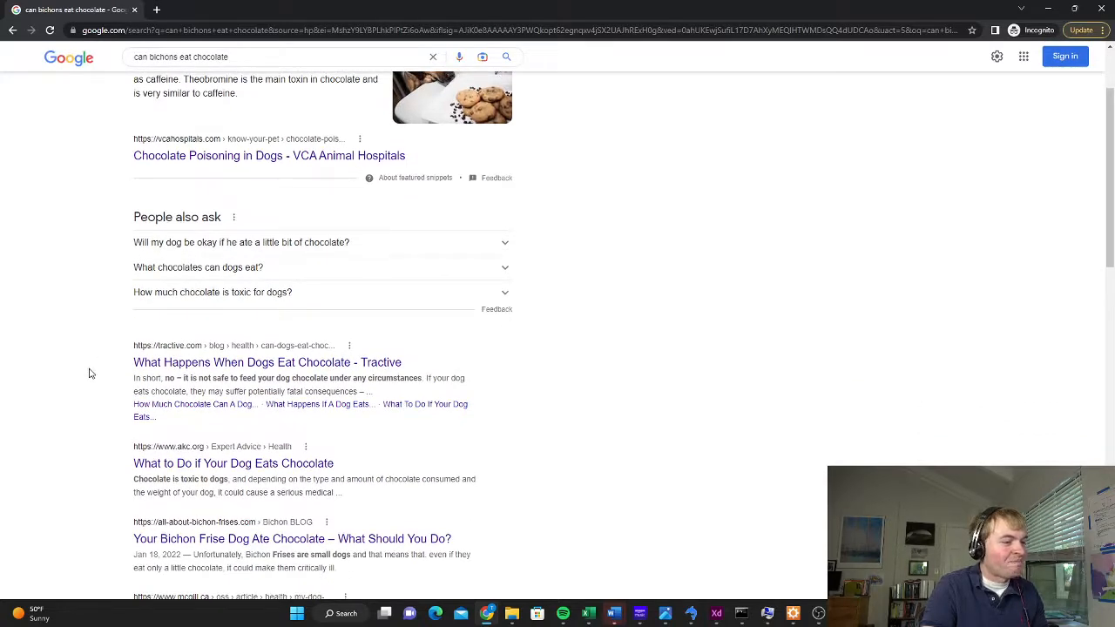
pyautogui.scroll(-2, 90, 369)
pyautogui.scroll(-1, 91, 363)
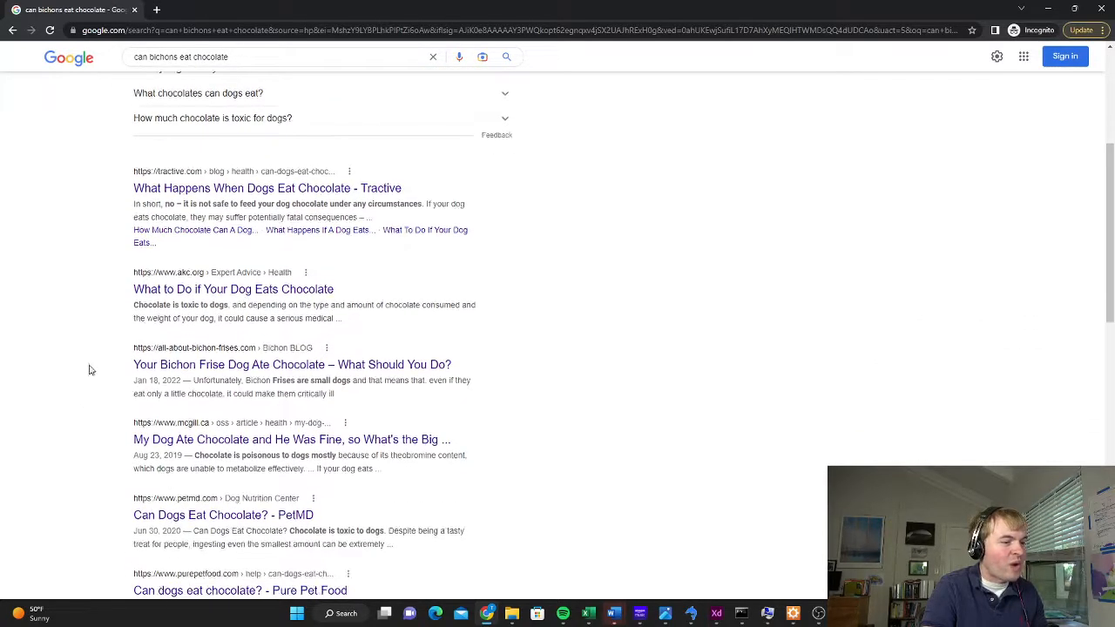
pyautogui.click(192, 290)
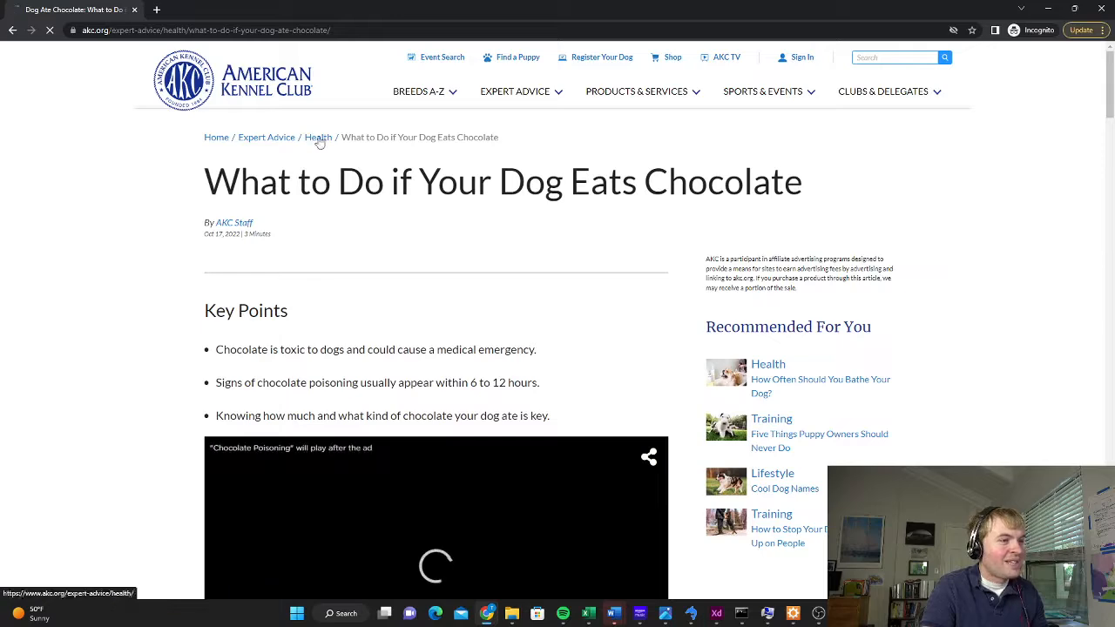
pyautogui.scroll(-3, 137, 349)
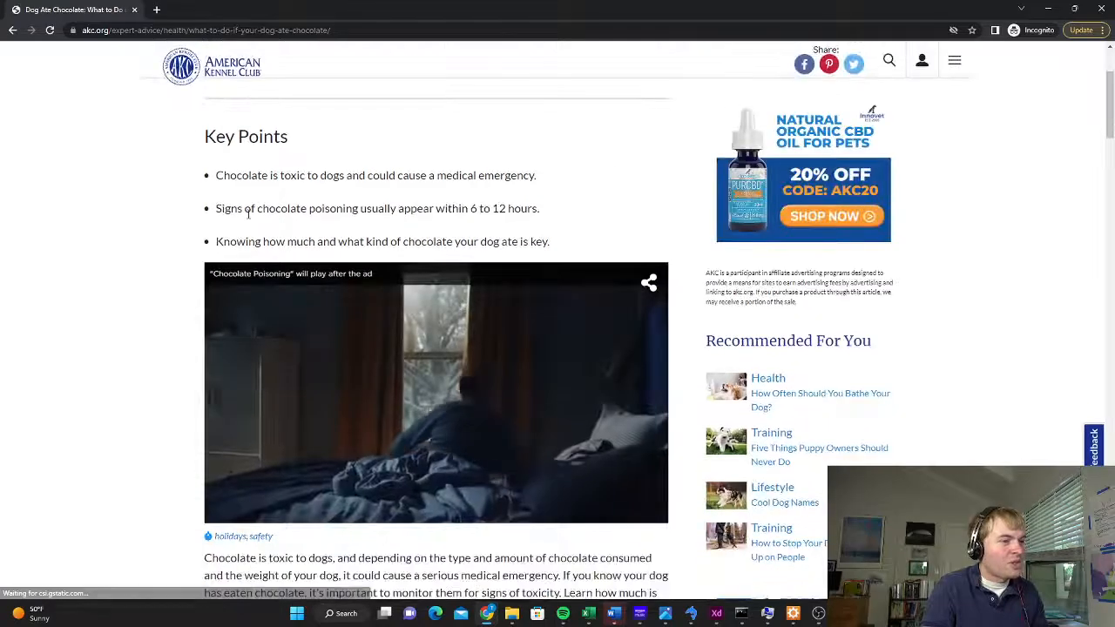
pyautogui.click(12, 31)
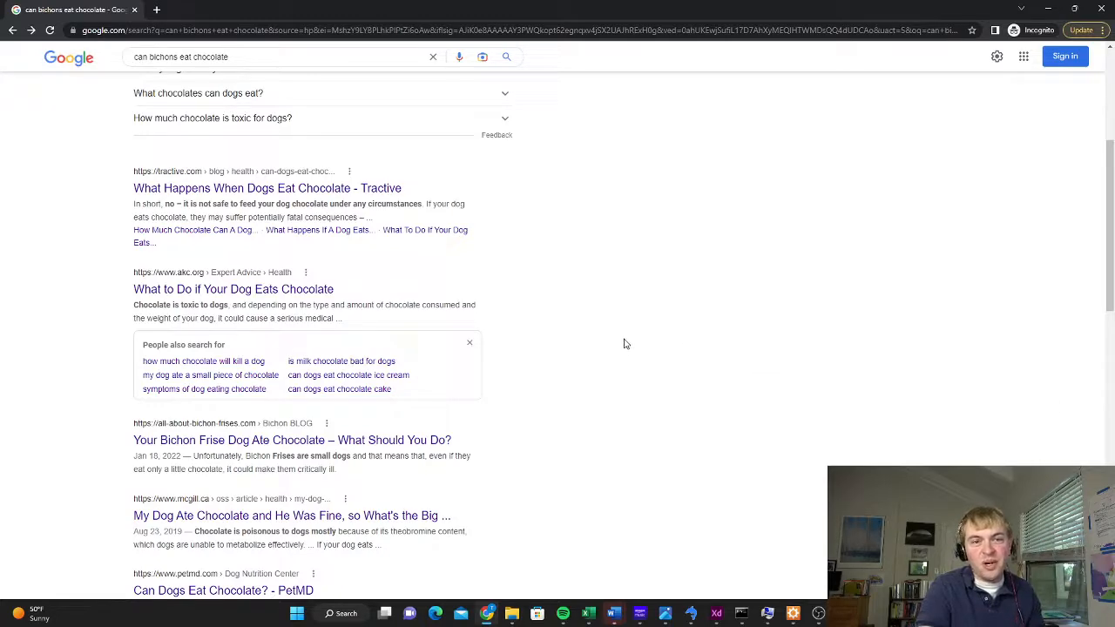
# Restrict the search to educational sites with the query "can bichons eat chocolate site:*.edu"
pyautogui.scroll(3, 623, 347)
pyautogui.click(292, 73)
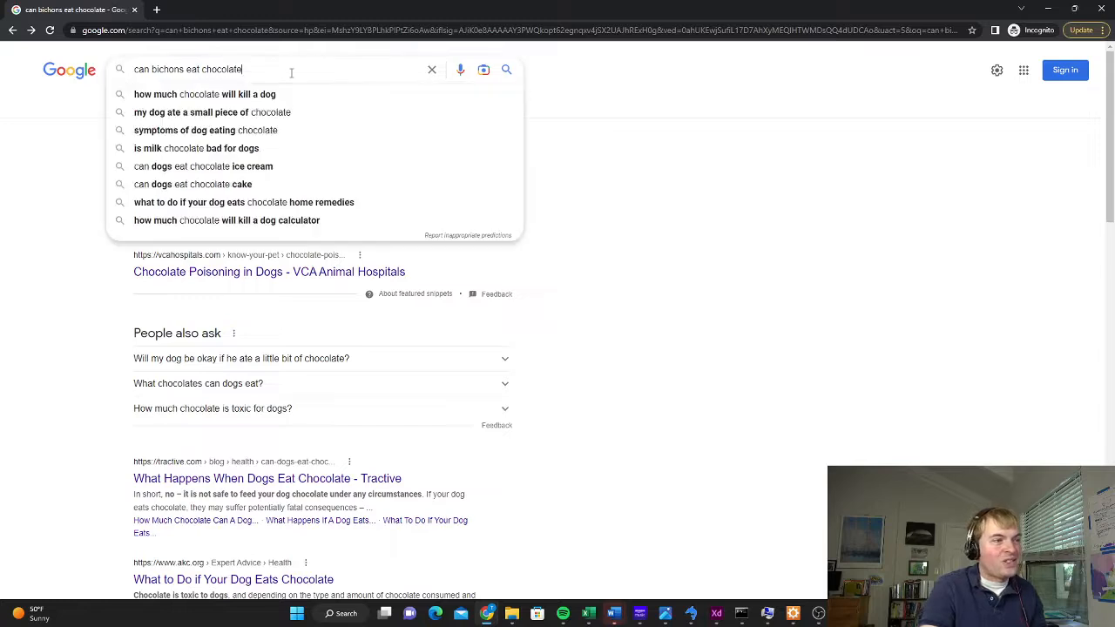
pyautogui.write('site')
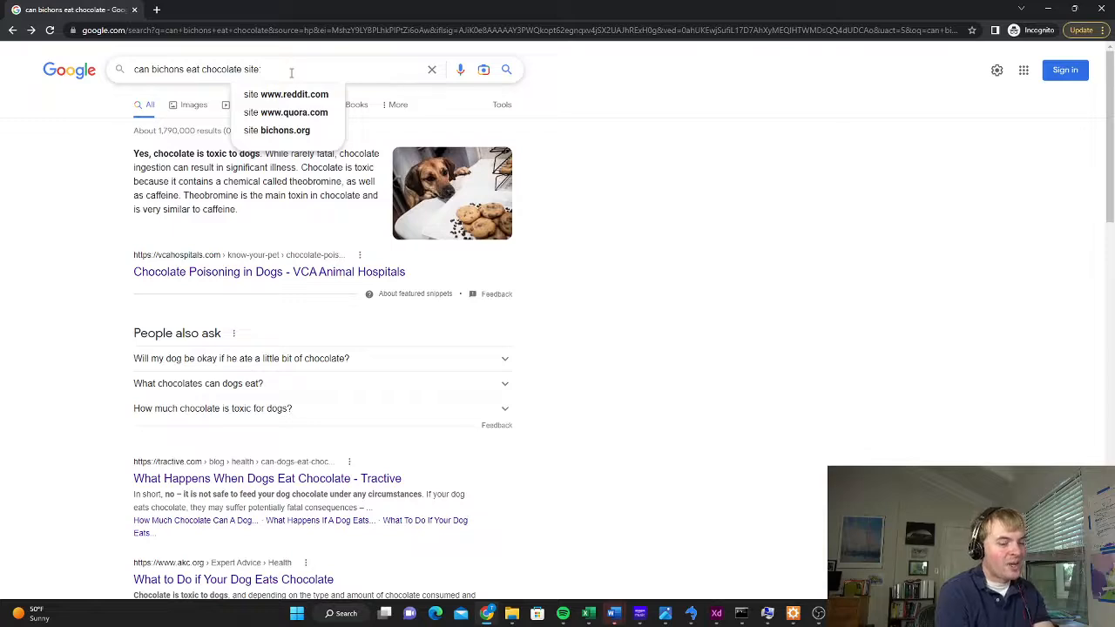
pyautogui.write(':*.edu')
pyautogui.press('Return')
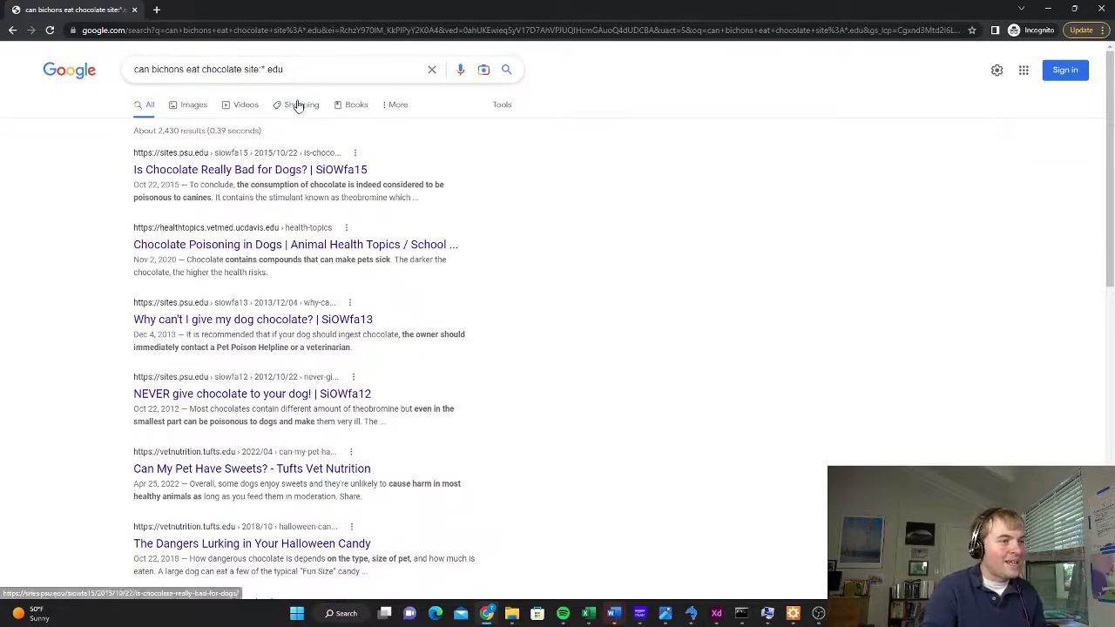
# Skim the UC Davis article "Chocolate Poisoning in Dogs" and return to the search results
pyautogui.click(263, 246)
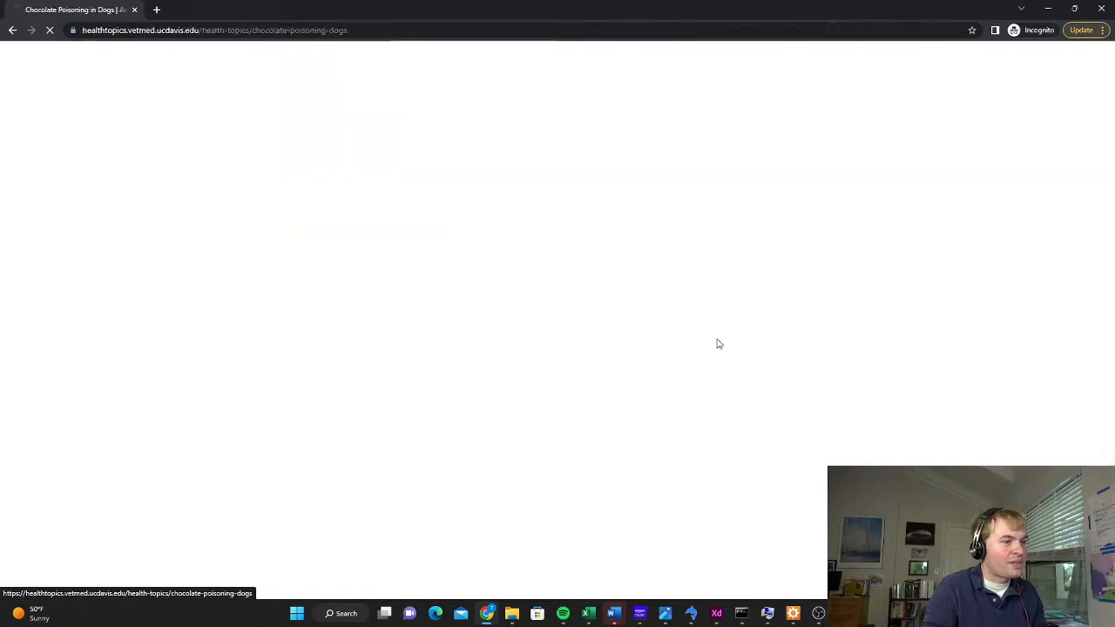
pyautogui.scroll(-8, 473, 281)
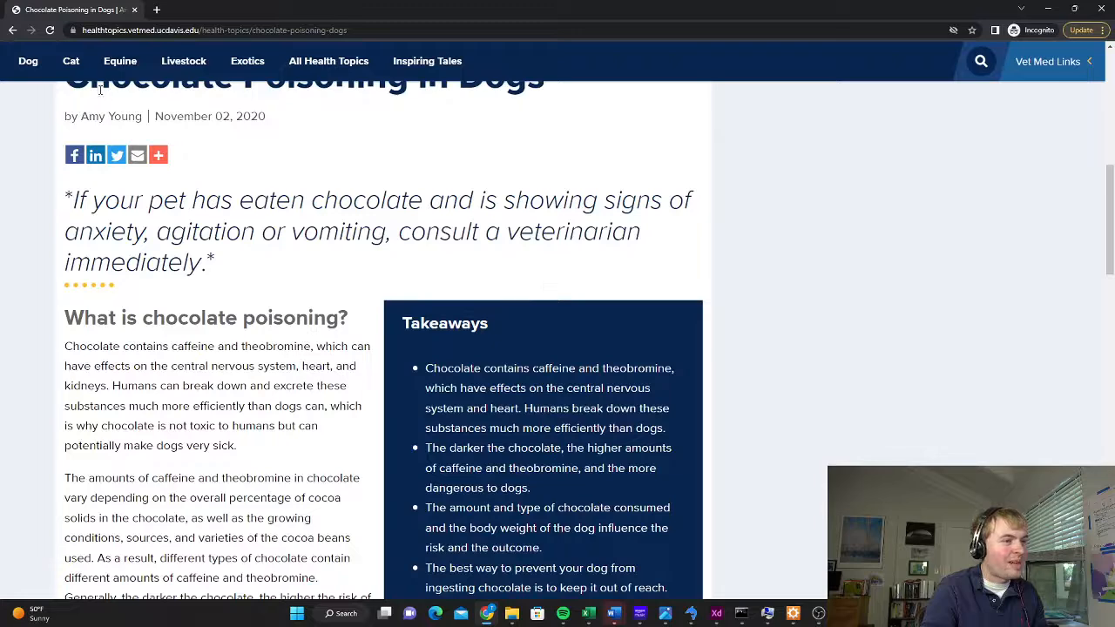
pyautogui.click(12, 29)
# Change the site filter to *.gov to check government sources, then go back to the unrestricted chocolate search
pyautogui.doubleClick(275, 69)
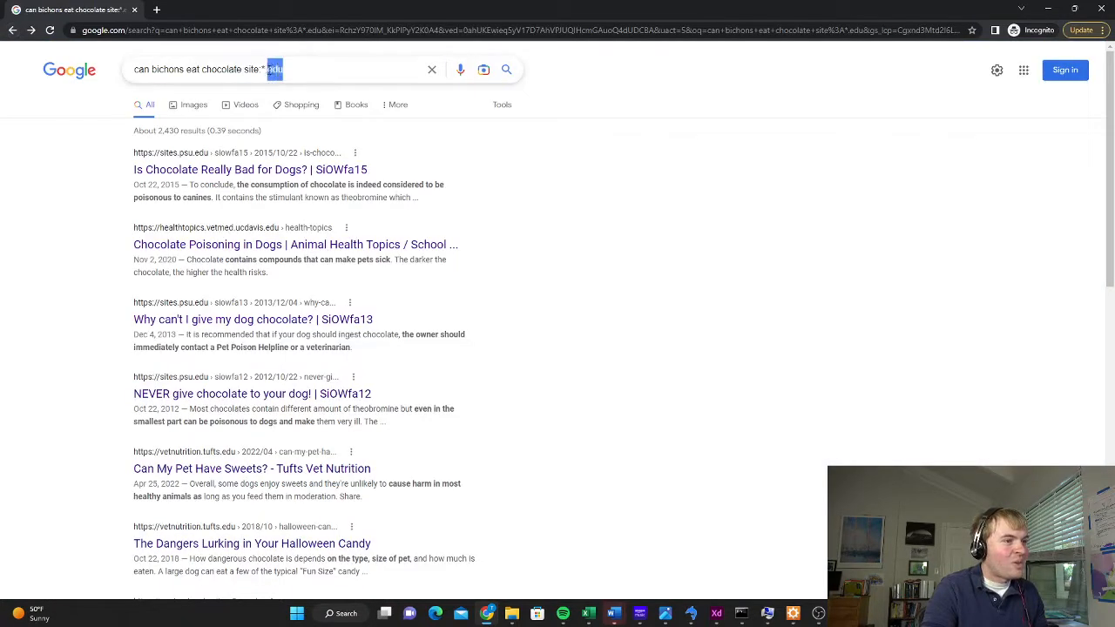
pyautogui.write('gov')
pyautogui.press('Return')
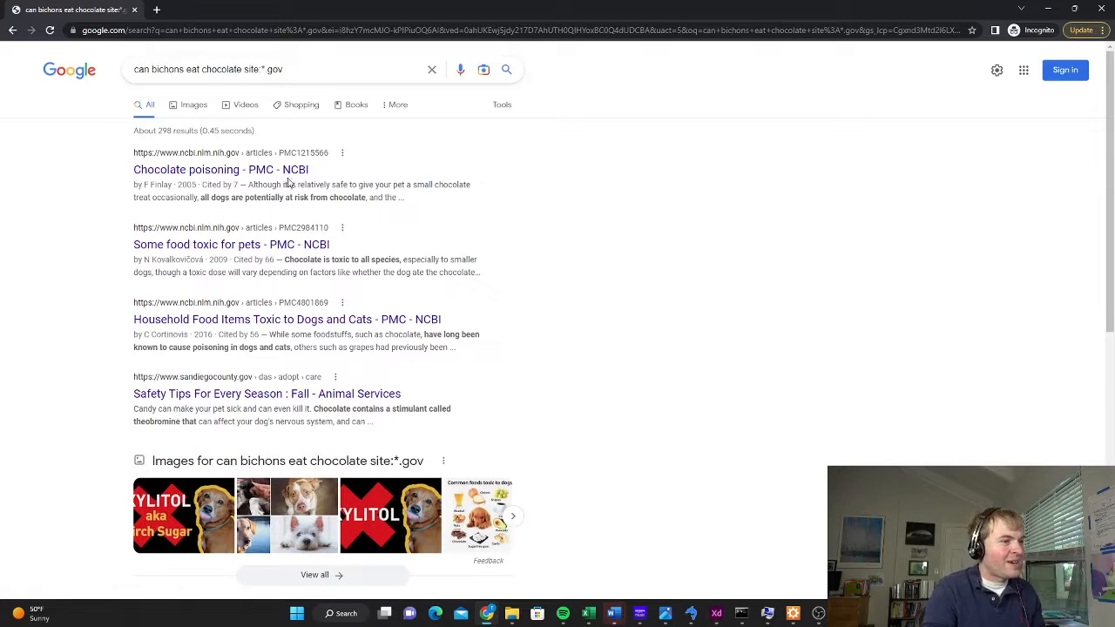
pyautogui.click(13, 30)
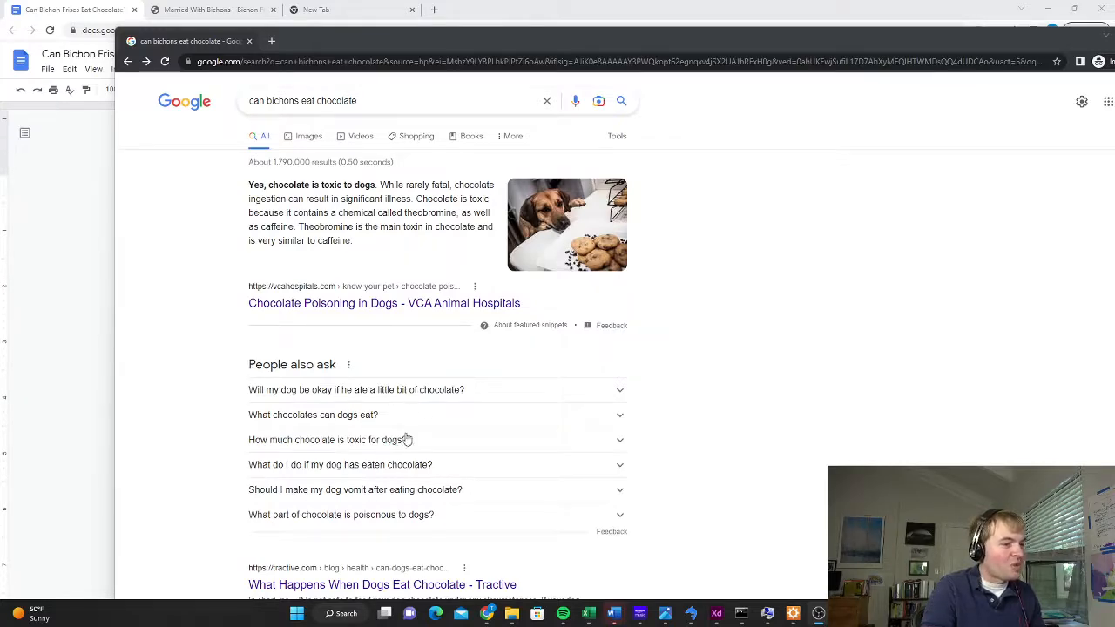
# Copy the related question "Will my dog be okay if he ate a little bit of chocolate?" from the search results into the document below the heading
pyautogui.moveTo(368, 43); pyautogui.dragTo(776, 50)
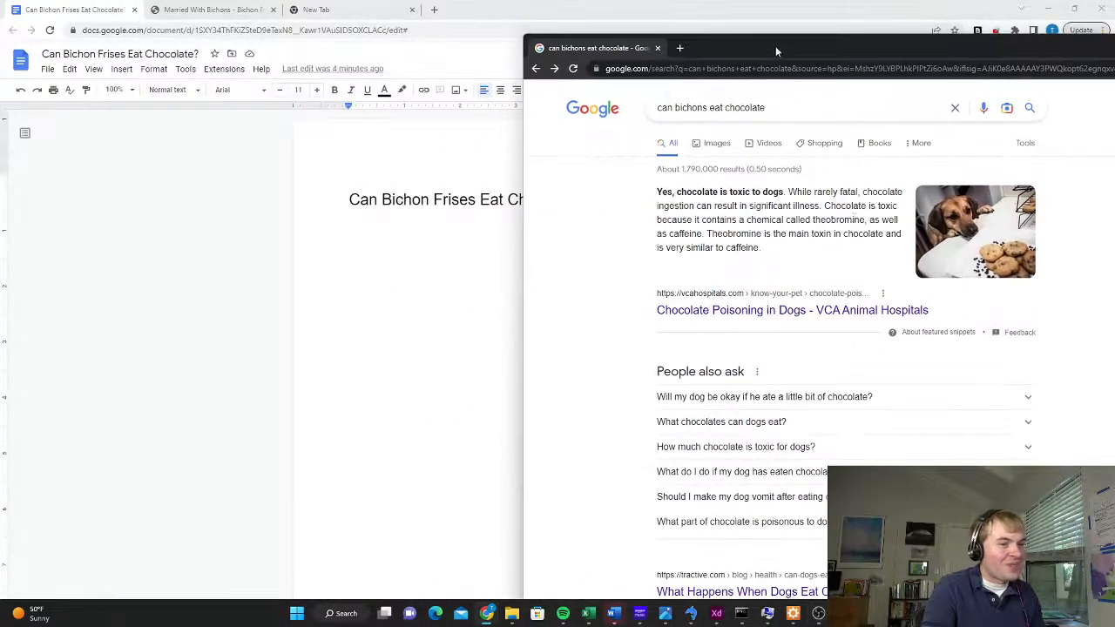
pyautogui.tripleClick(647, 397)
pyautogui.hotkey('ctrl', 'c')
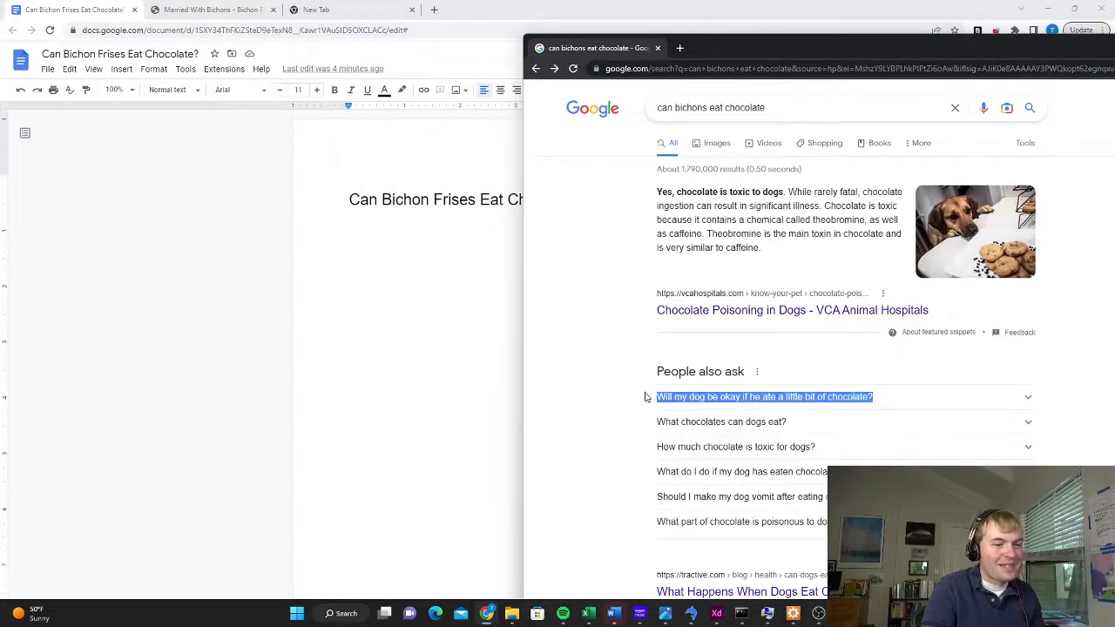
pyautogui.click(414, 280)
pyautogui.hotkey('ctrl', 'v')
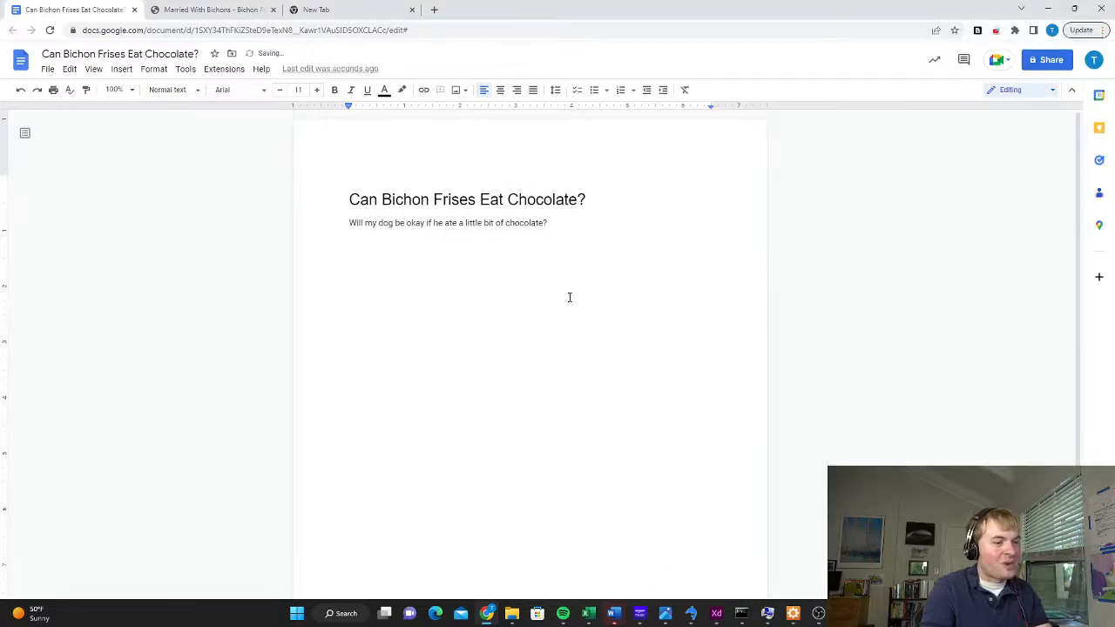
pyautogui.press('Return')
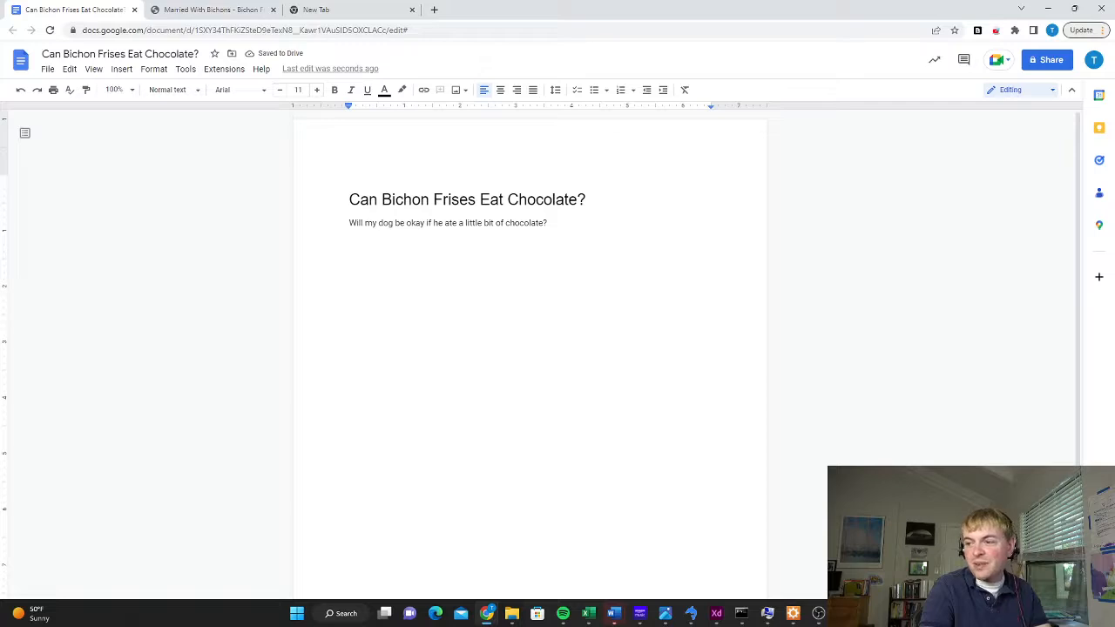
# Return to the search results and expand and collapse several People also ask questions to load more related questions
pyautogui.hotkey('alt', 'Tab')
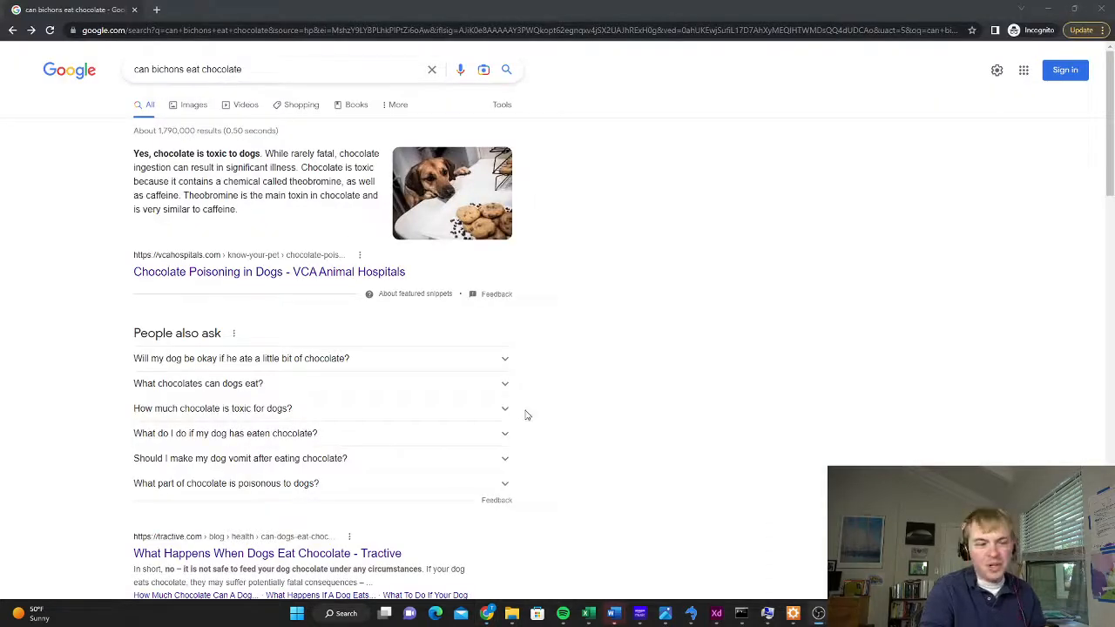
pyautogui.click(258, 491)
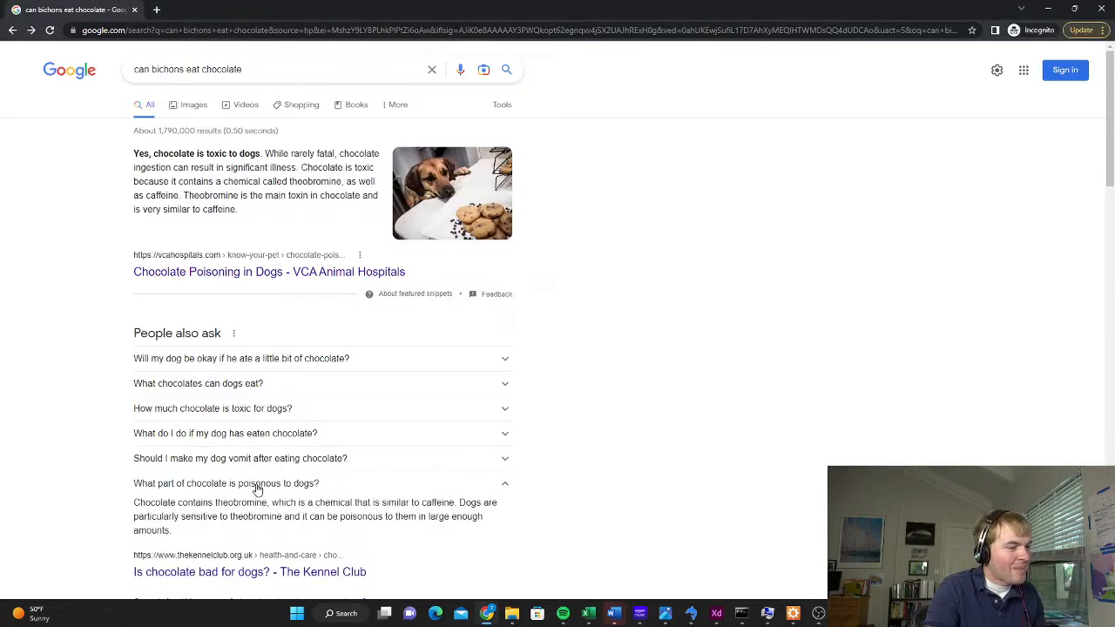
pyautogui.click(258, 491)
pyautogui.click(264, 517)
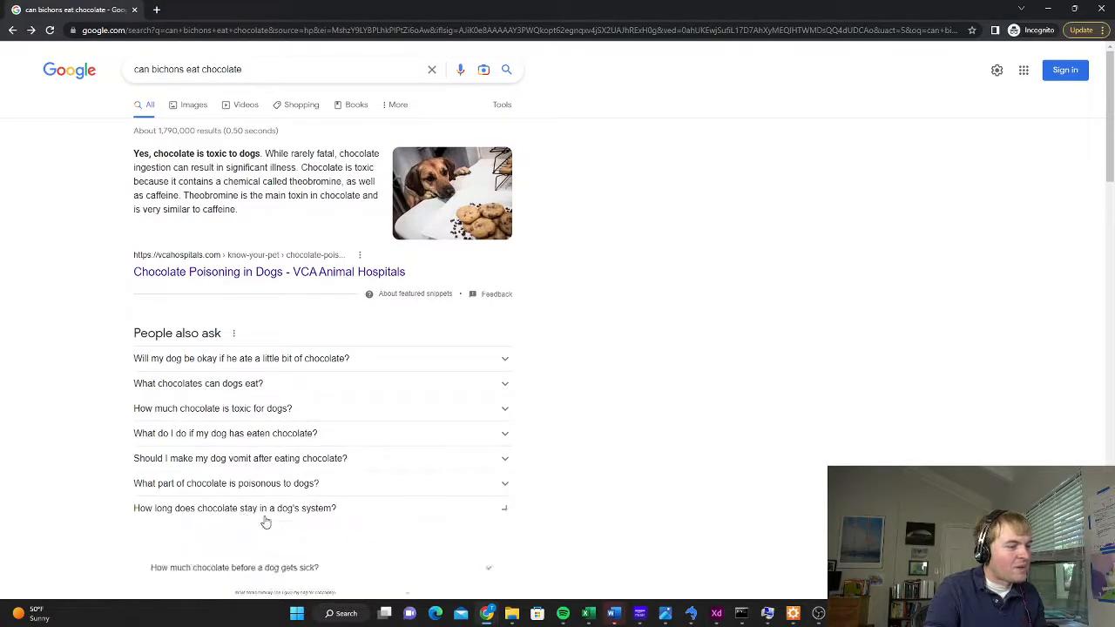
pyautogui.scroll(-1, 313, 535)
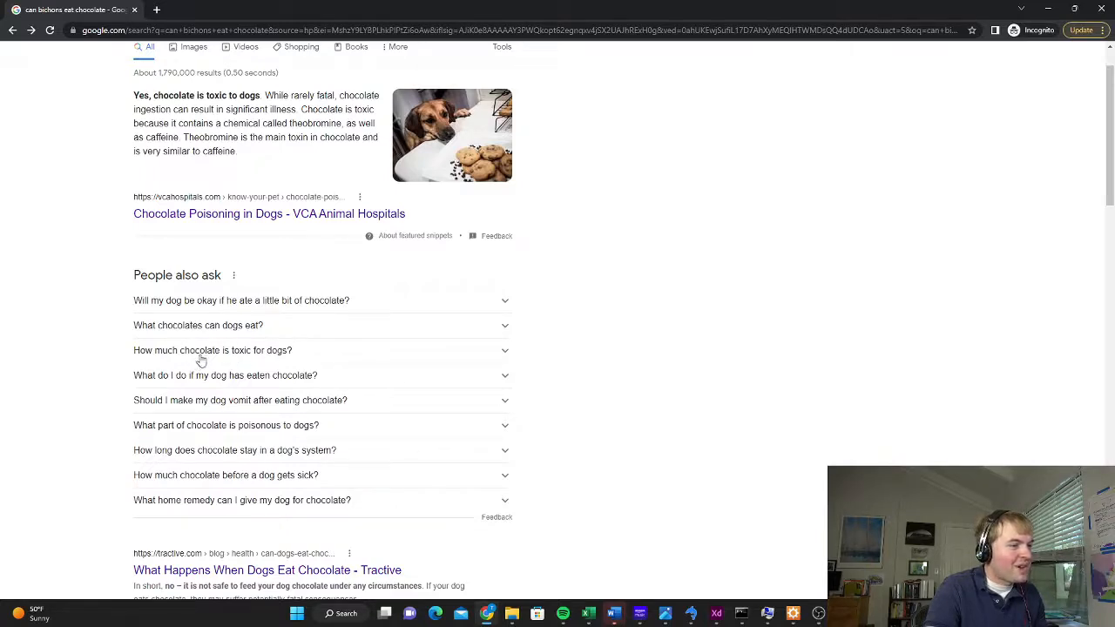
pyautogui.click(240, 357)
pyautogui.click(298, 357)
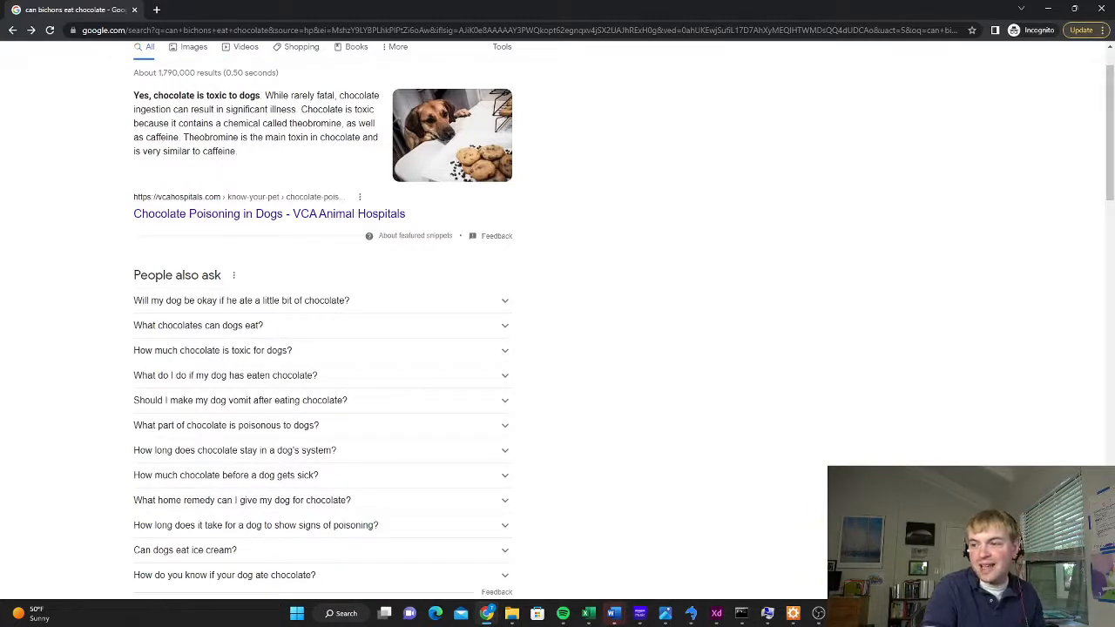
# Check the document's question list, then enter "if bichons eat chocolate" as the Google query to view its autocomplete suggestions
pyautogui.hotkey('alt', 'Tab')
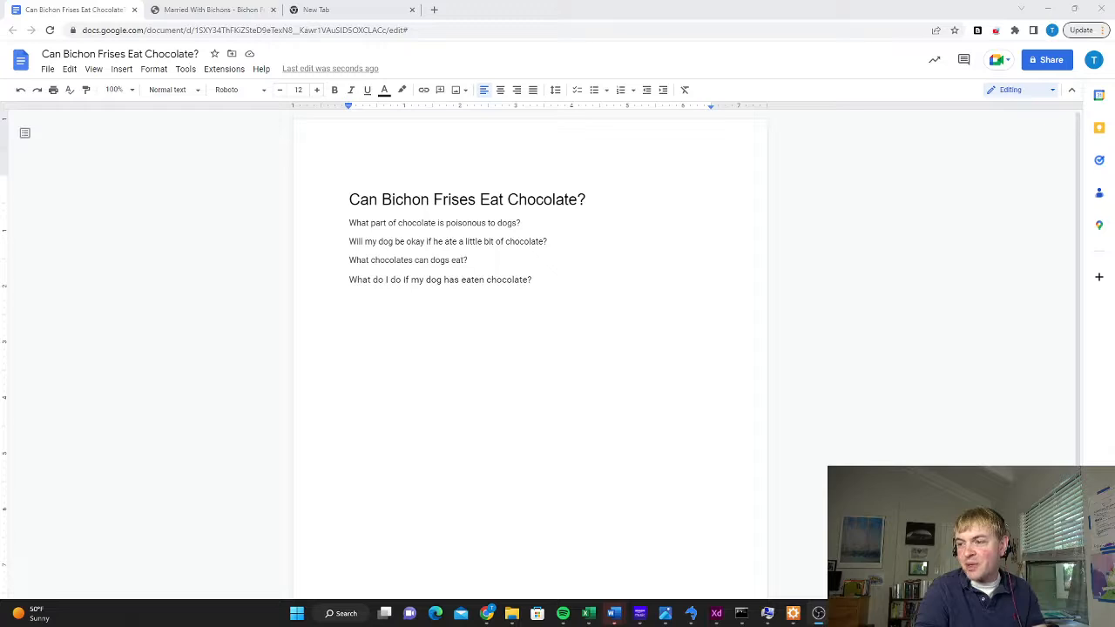
pyautogui.hotkey('alt', 'Tab')
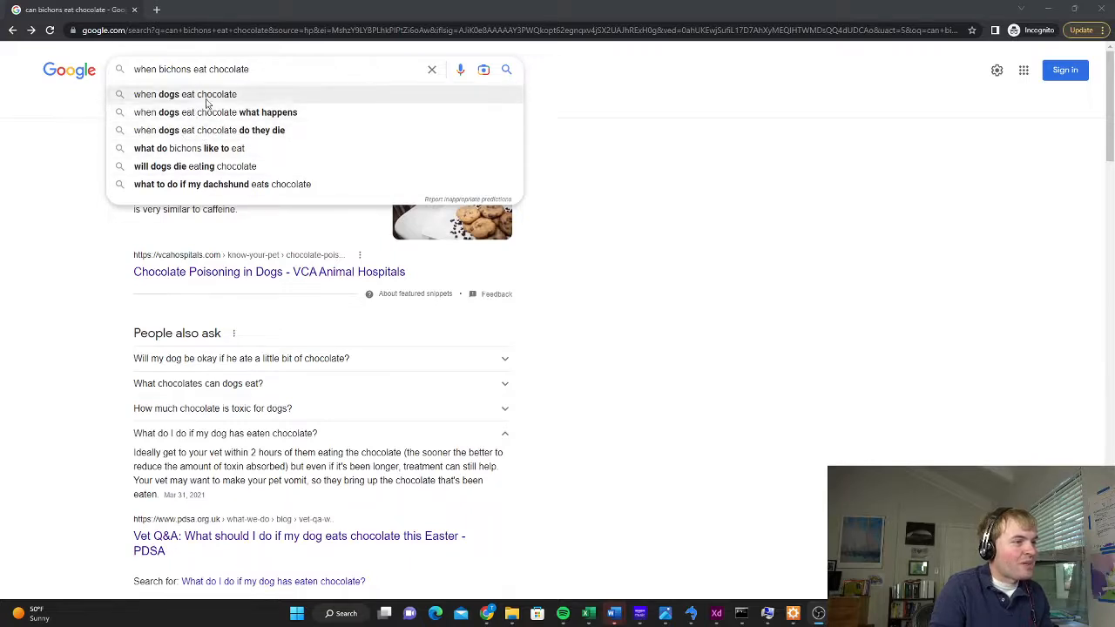
pyautogui.tripleClick(259, 68)
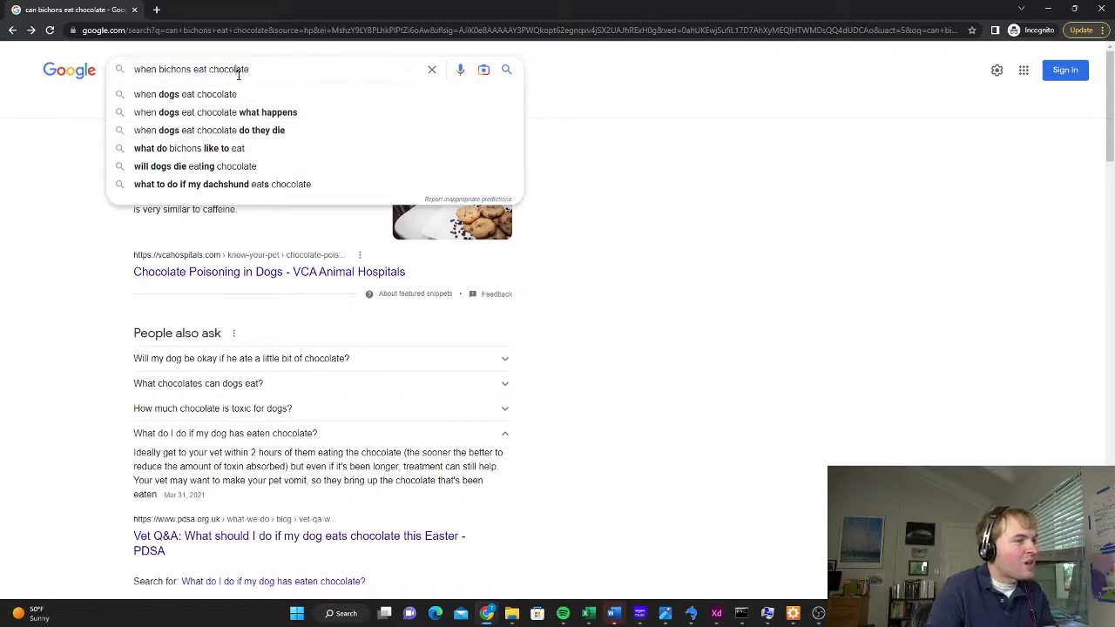
pyautogui.write('if')
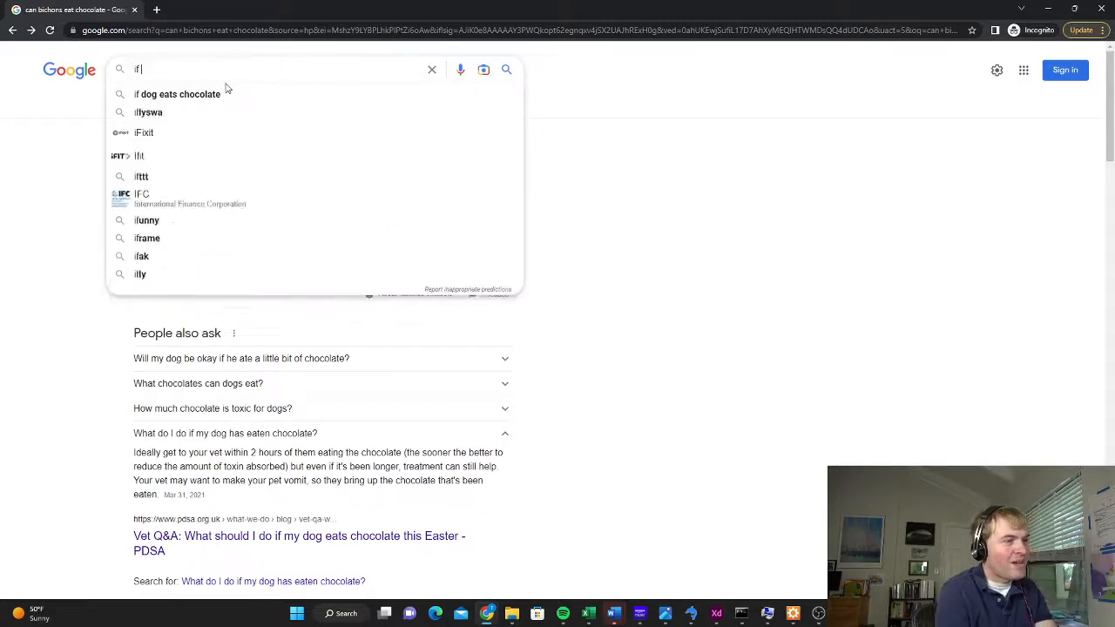
pyautogui.write(' bichons eat ch')
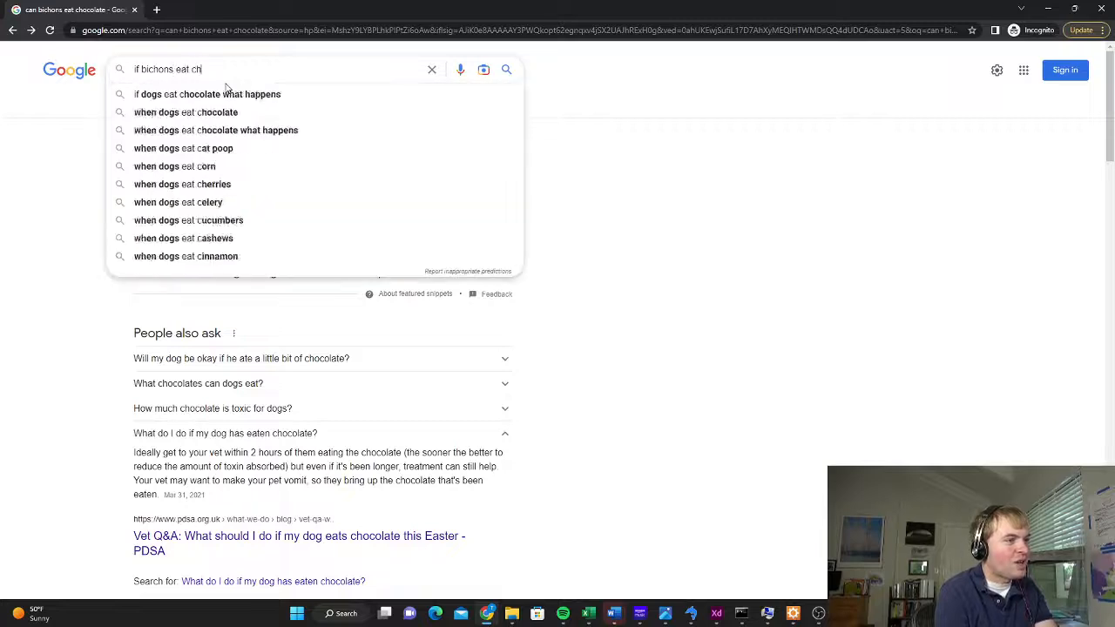
pyautogui.write('ocolate')
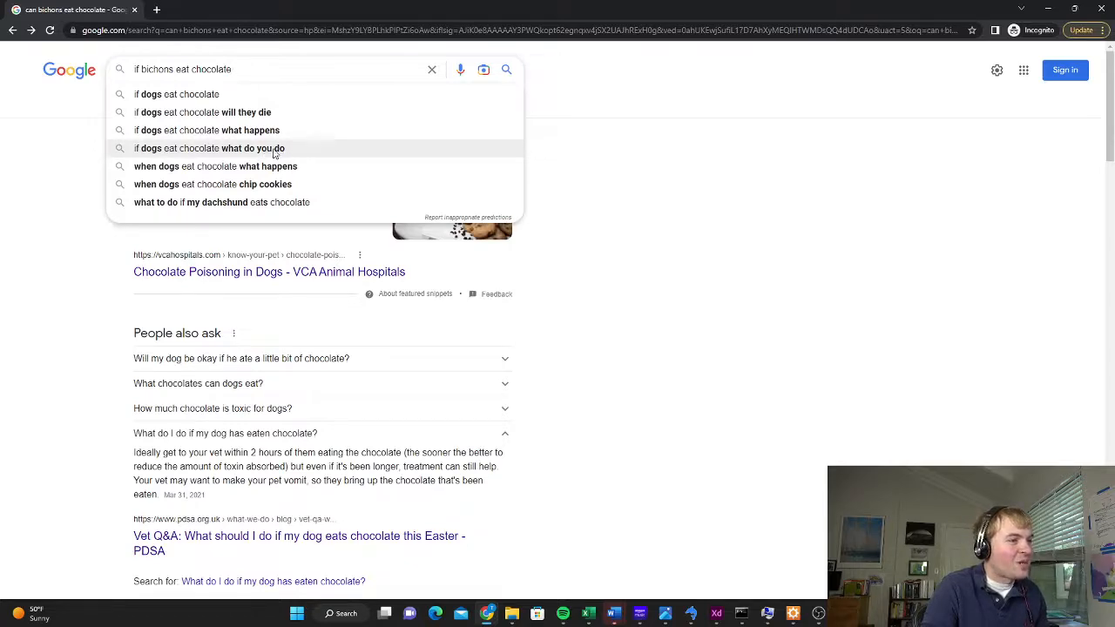
# Replace the Google query with "how bichons eat chocolate" to view its autocomplete suggestions
pyautogui.doubleClick(272, 68)
pyautogui.click(270, 72)
pyautogui.tripleClick(268, 72)
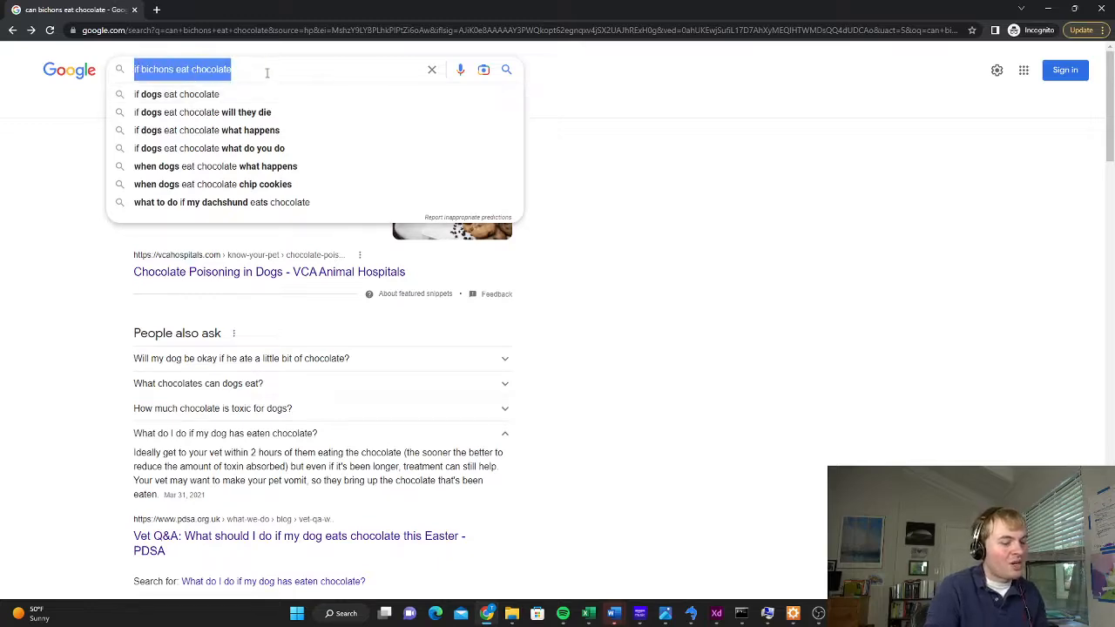
pyautogui.write('when bichons')
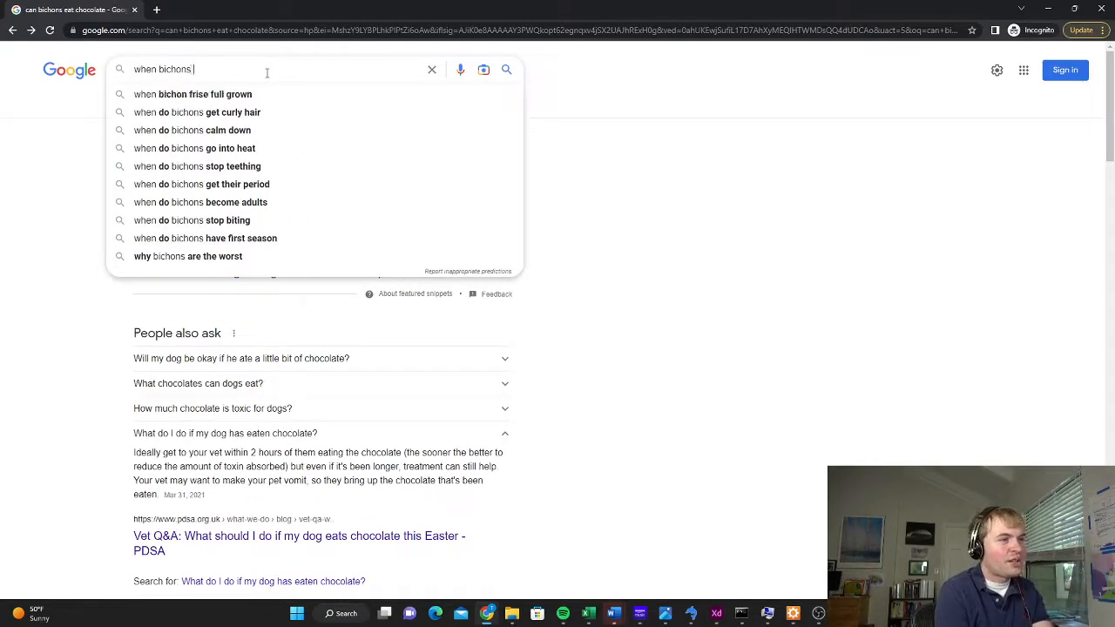
pyautogui.press('BackSpace')
pyautogui.press('BackSpace')
pyautogui.press('BackSpace')
pyautogui.press('BackSpace')
pyautogui.press('BackSpace')
pyautogui.press('BackSpace')
pyautogui.press('BackSpace')
pyautogui.press('BackSpace')
pyautogui.press('BackSpace')
pyautogui.press('BackSpace')
pyautogui.press('BackSpace')
pyautogui.press('BackSpace')
pyautogui.write('how bichons eac')
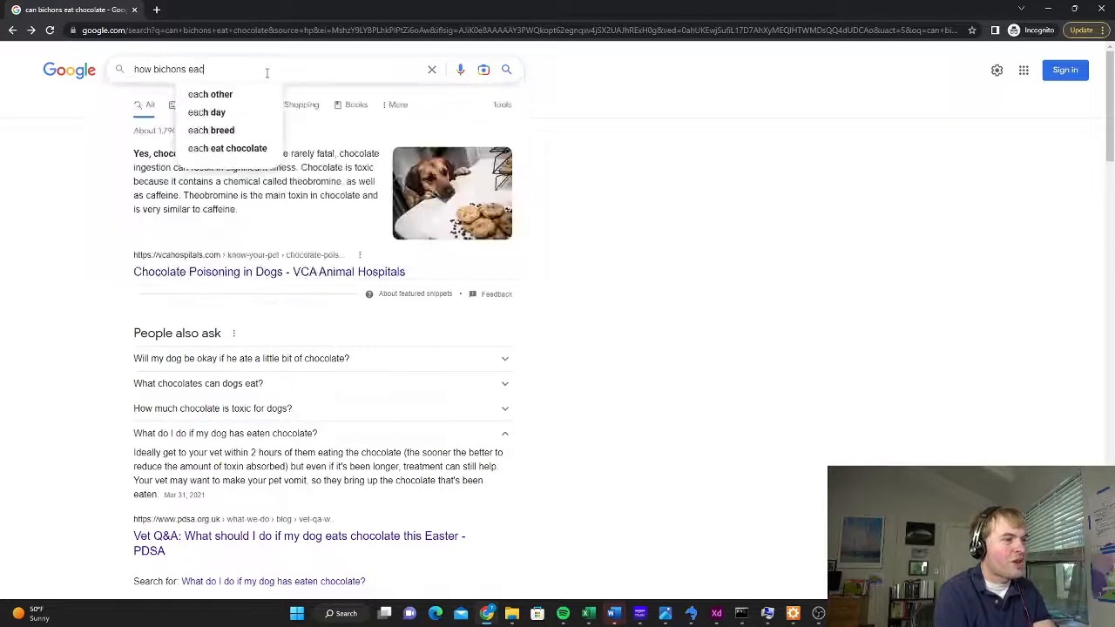
pyautogui.press('BackSpace')
pyautogui.write('t cho')
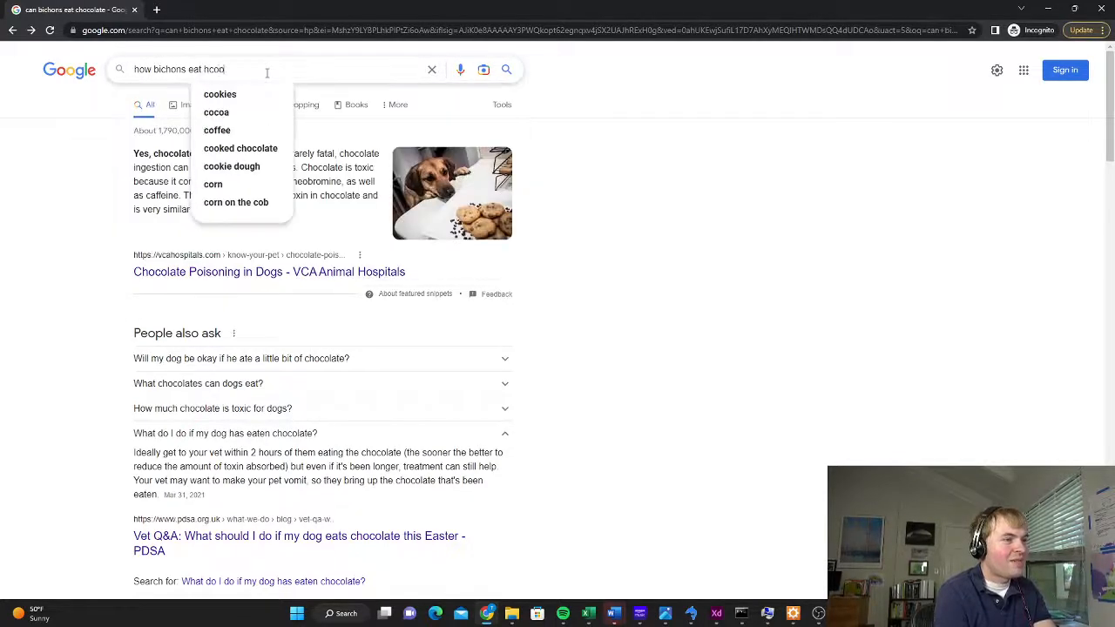
pyautogui.write('colate')
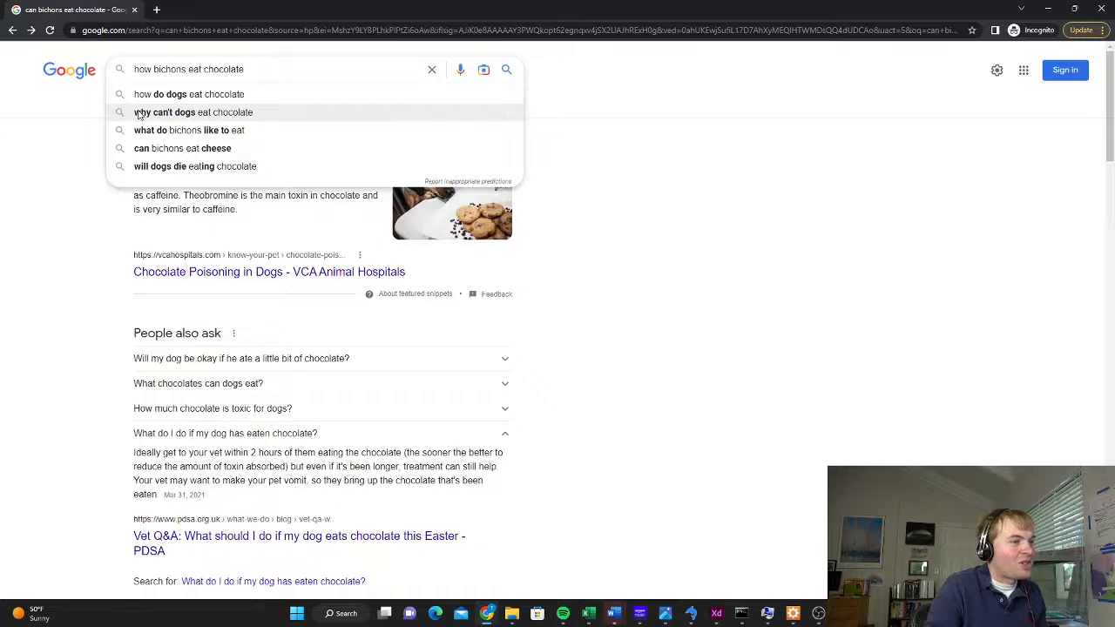
# Run the suggested search "why can't dogs eat chocolate" and copy its query text into the document's question list
pyautogui.click(139, 114)
pyautogui.moveTo(252, 71); pyautogui.dragTo(108, 79)
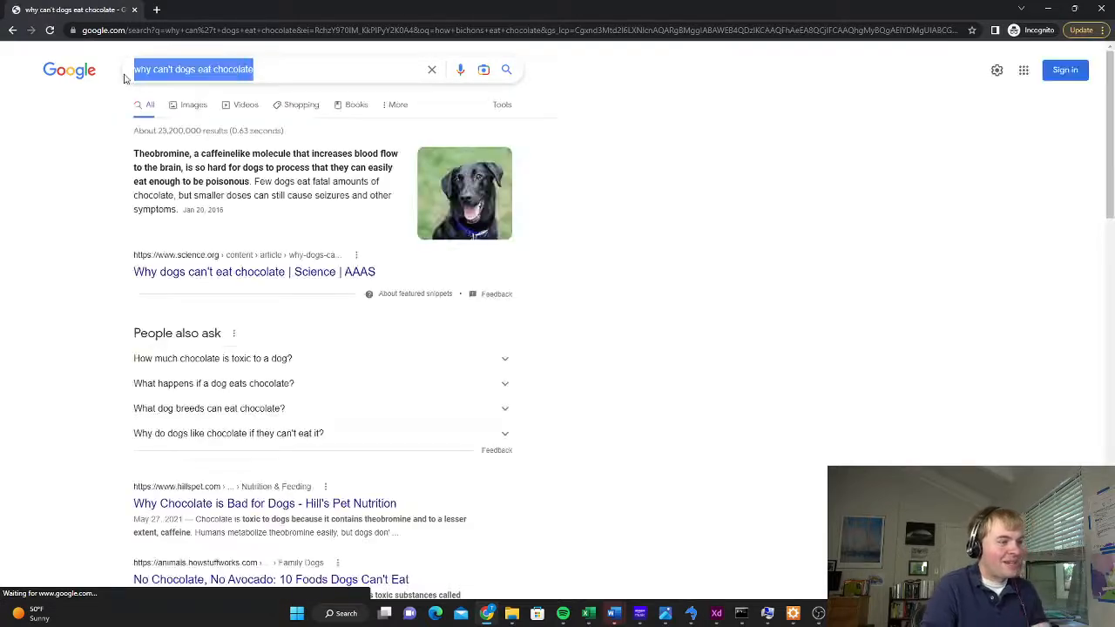
pyautogui.hotkey('alt', 'Tab')
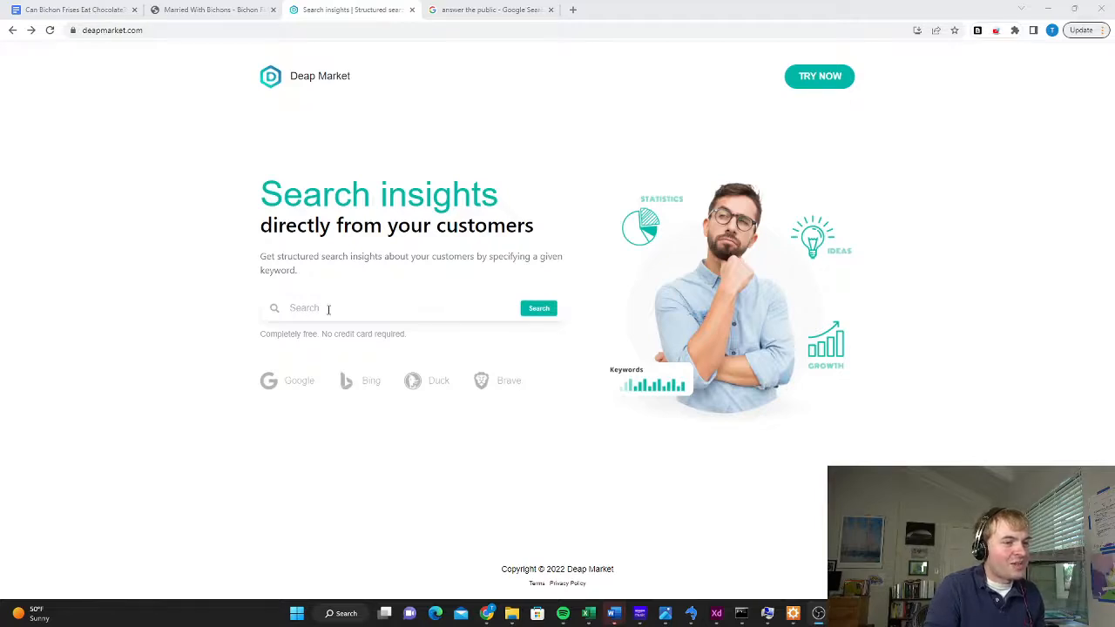
# Search Deap Market for questions about "bichon chocolate"
pyautogui.click(342, 311)
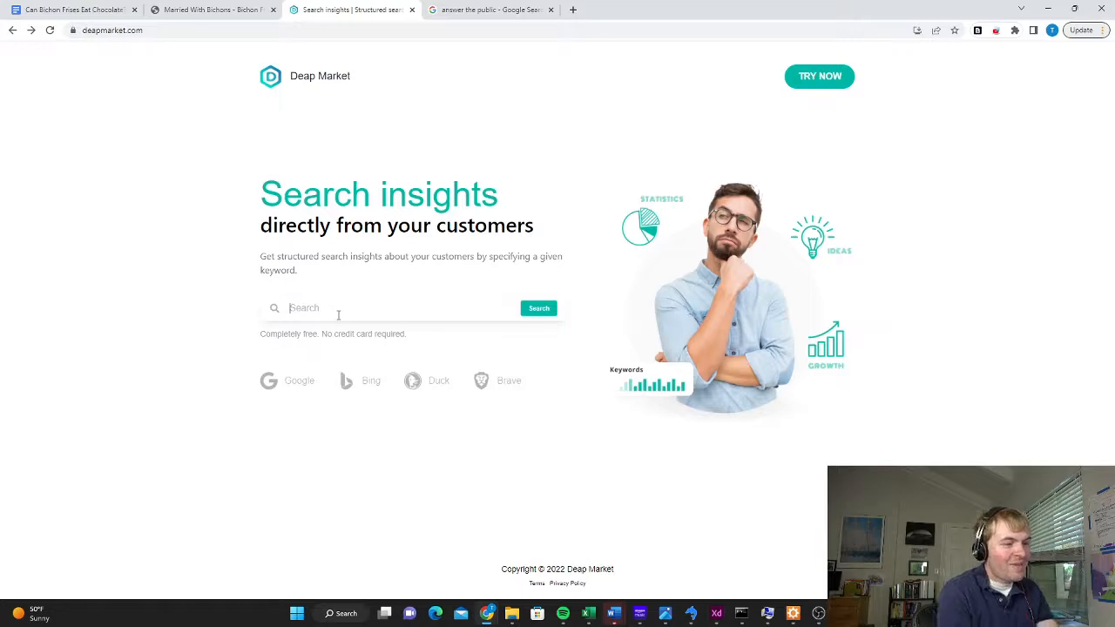
pyautogui.write('bichon chocolate')
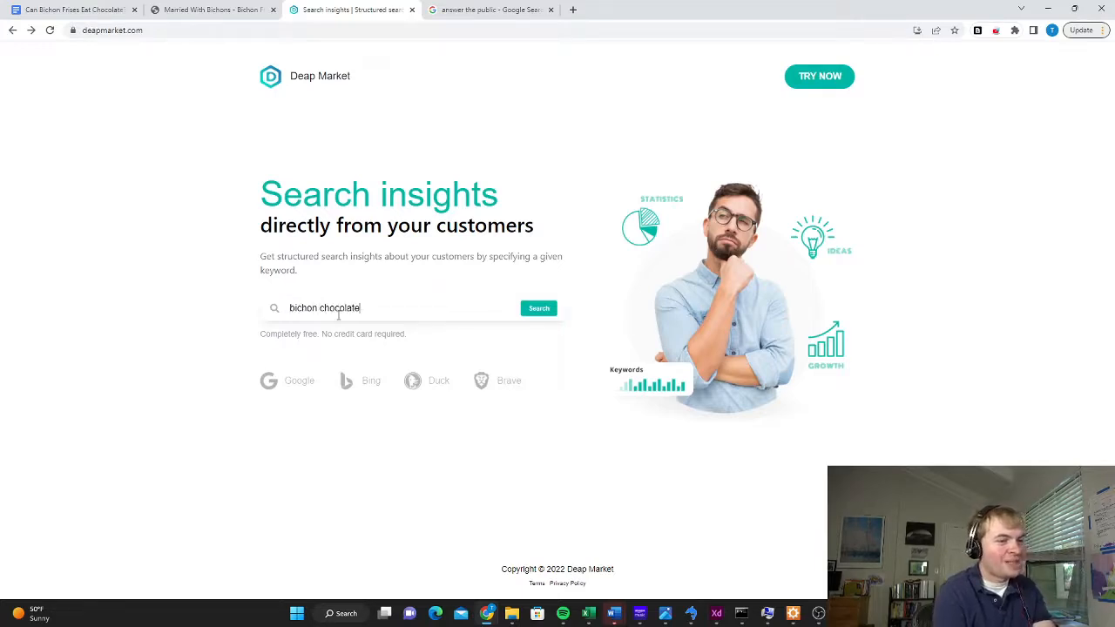
pyautogui.click(533, 312)
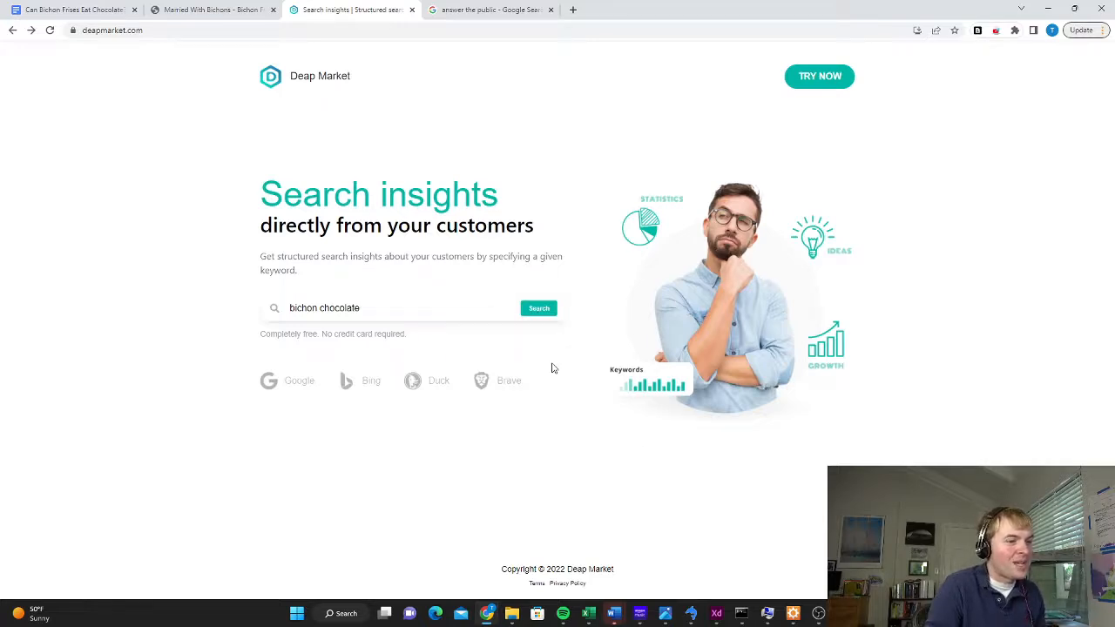
pyautogui.click(538, 310)
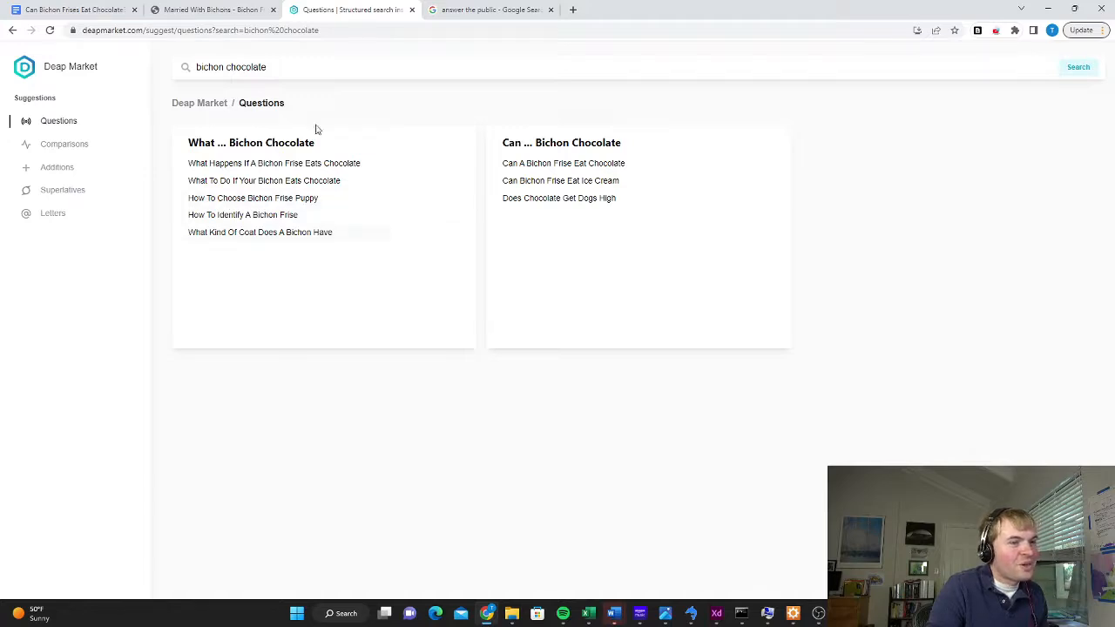
# Change the Deap Market search to "dog chocolate" and copy the question "What Chocolate Is Dangerous For Dogs" into the document
pyautogui.moveTo(224, 67); pyautogui.dragTo(189, 70)
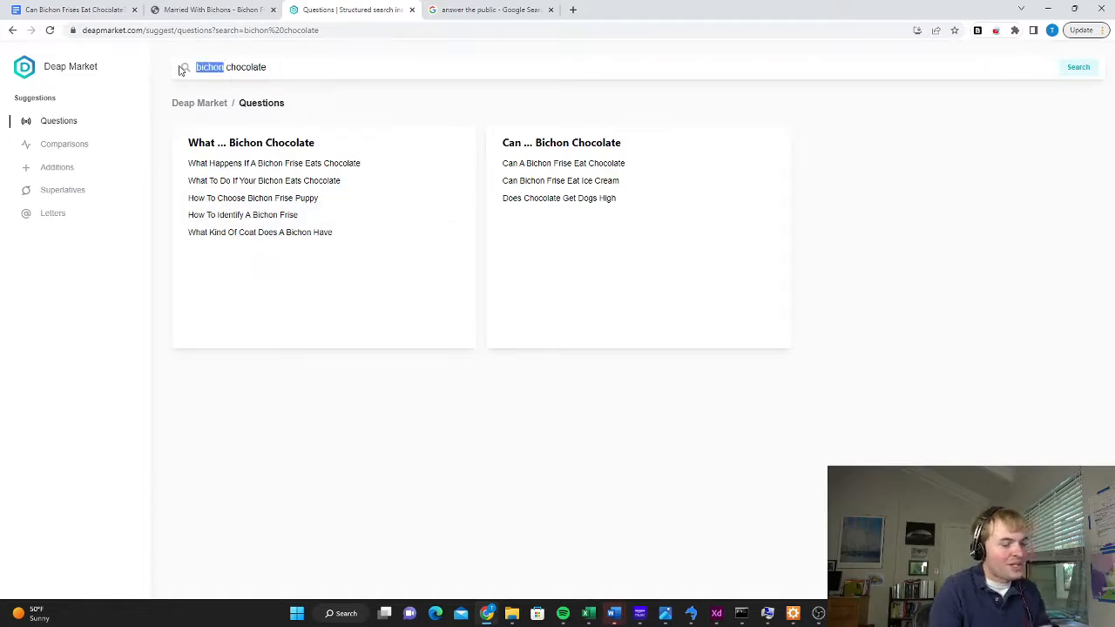
pyautogui.write('dog')
pyautogui.press('Return')
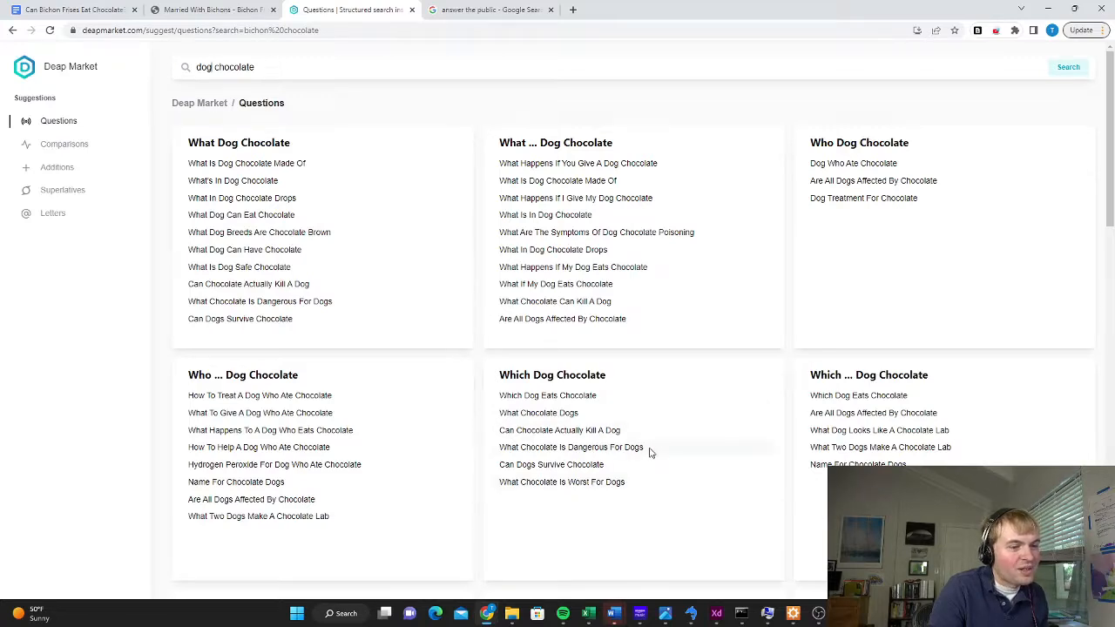
pyautogui.moveTo(649, 452); pyautogui.dragTo(500, 448)
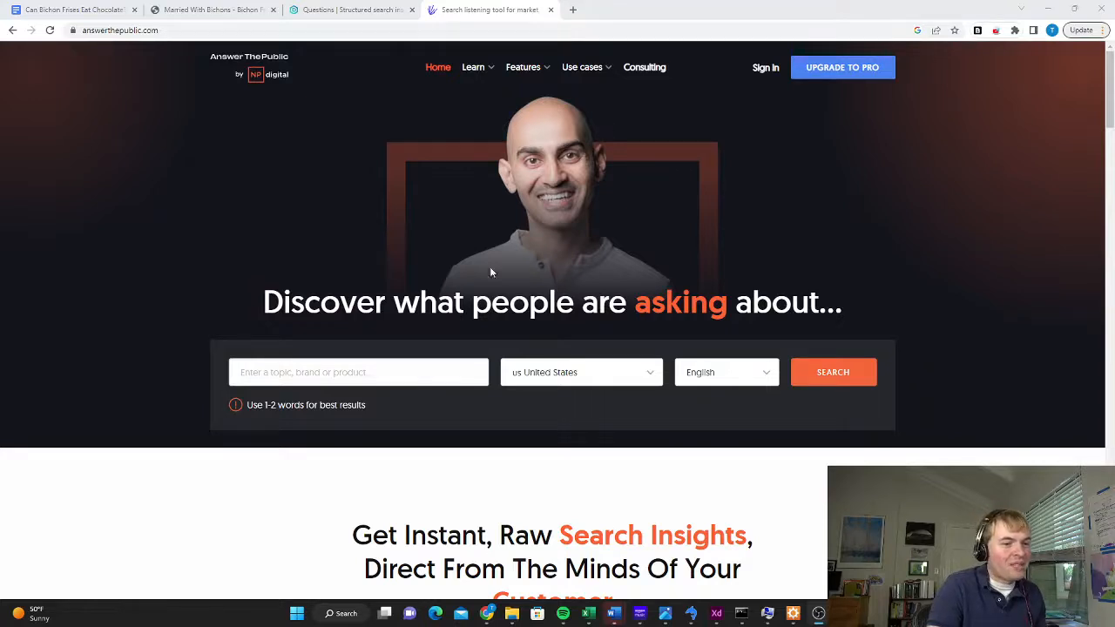
# Search AnswerThePublic for "dog chocolate" and copy the question "what is dog chocolate made of" to the end of the document's list
pyautogui.click(332, 374)
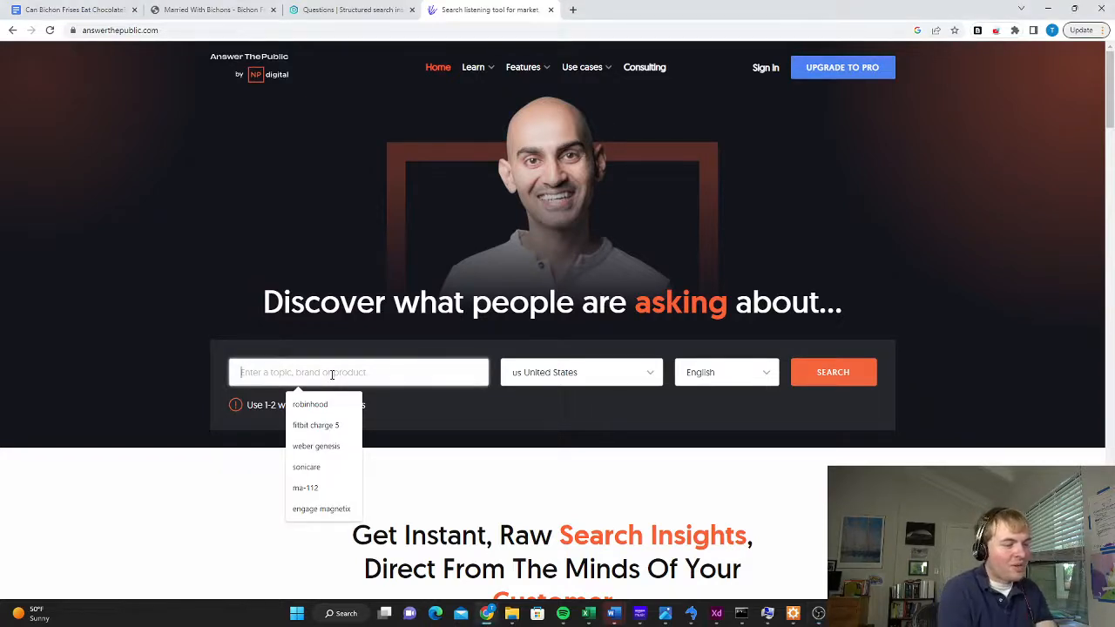
pyautogui.write('dog chocolate')
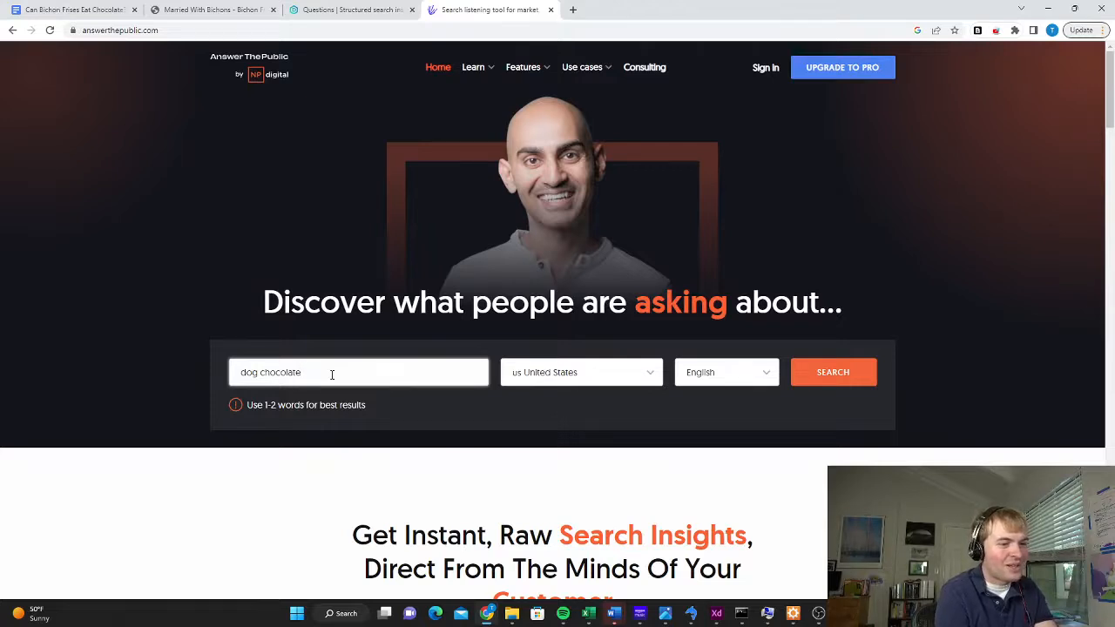
pyautogui.press('Return')
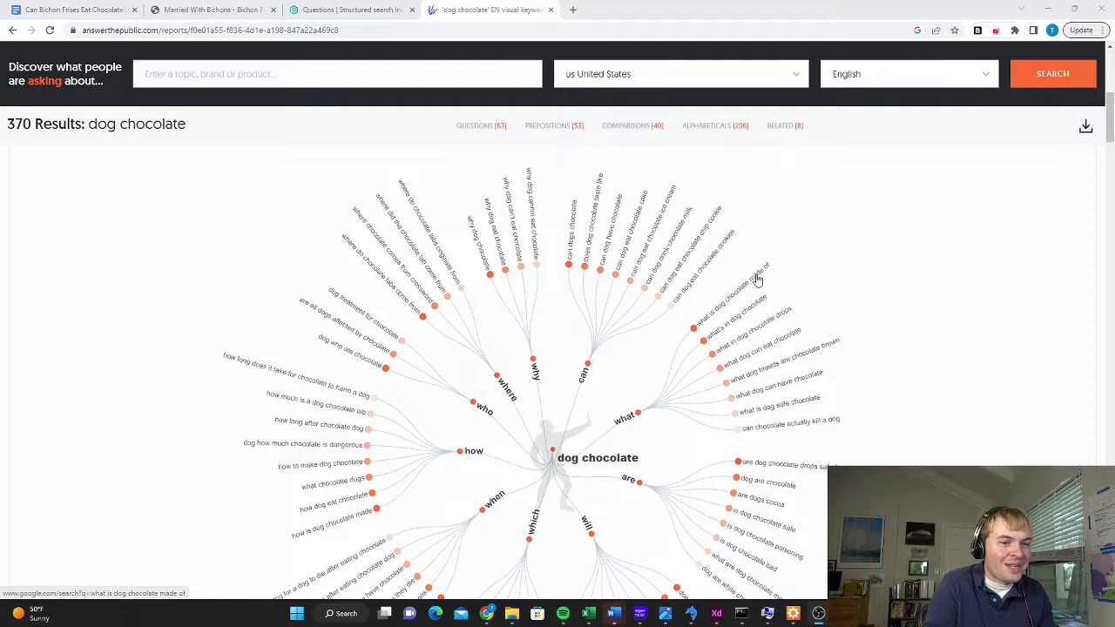
pyautogui.moveTo(772, 265); pyautogui.dragTo(699, 332)
pyautogui.hotkey('ctrl', 'c')
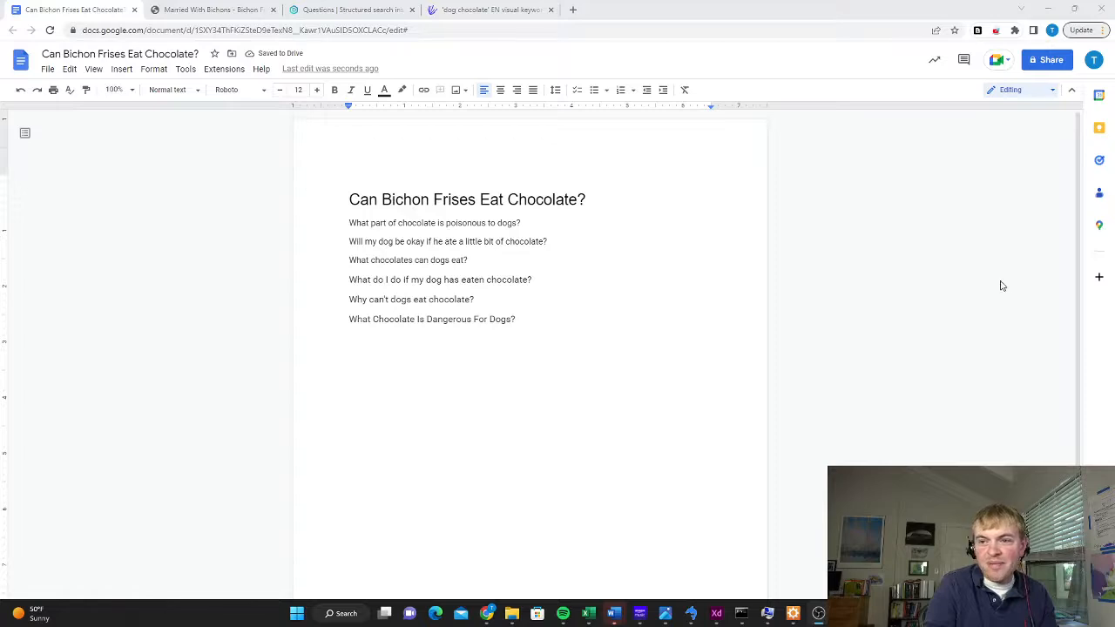
pyautogui.click(382, 340)
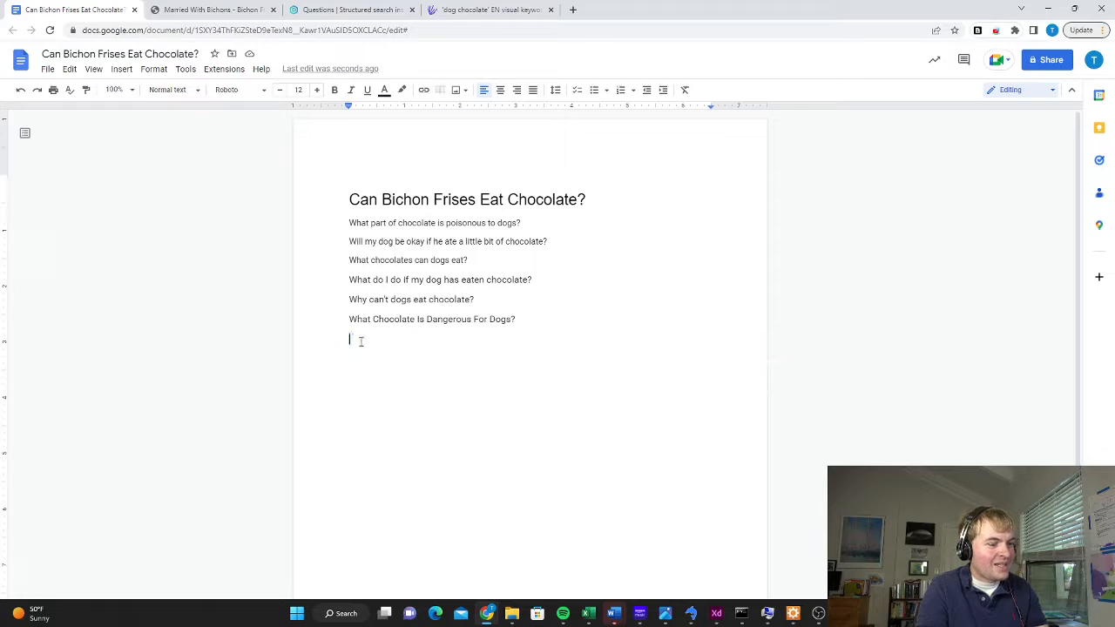
pyautogui.hotkey('ctrl', 'v')
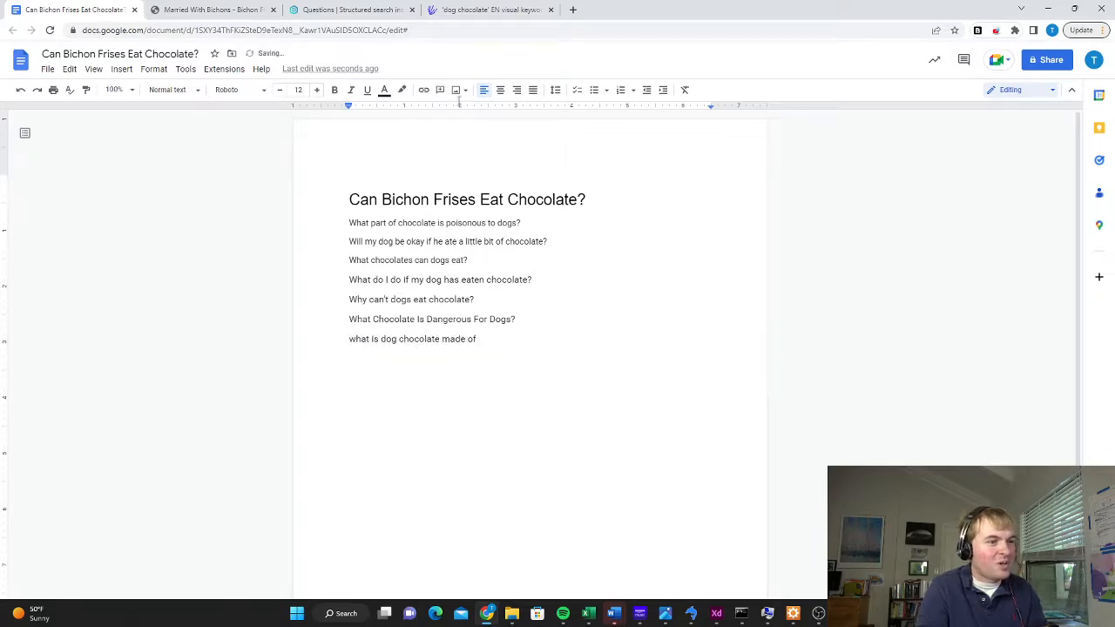
# Copy the question "are dog chocolate drops safe for humans" from the AnswerThePublic wheel onto a new line in the document
pyautogui.click(492, 9)
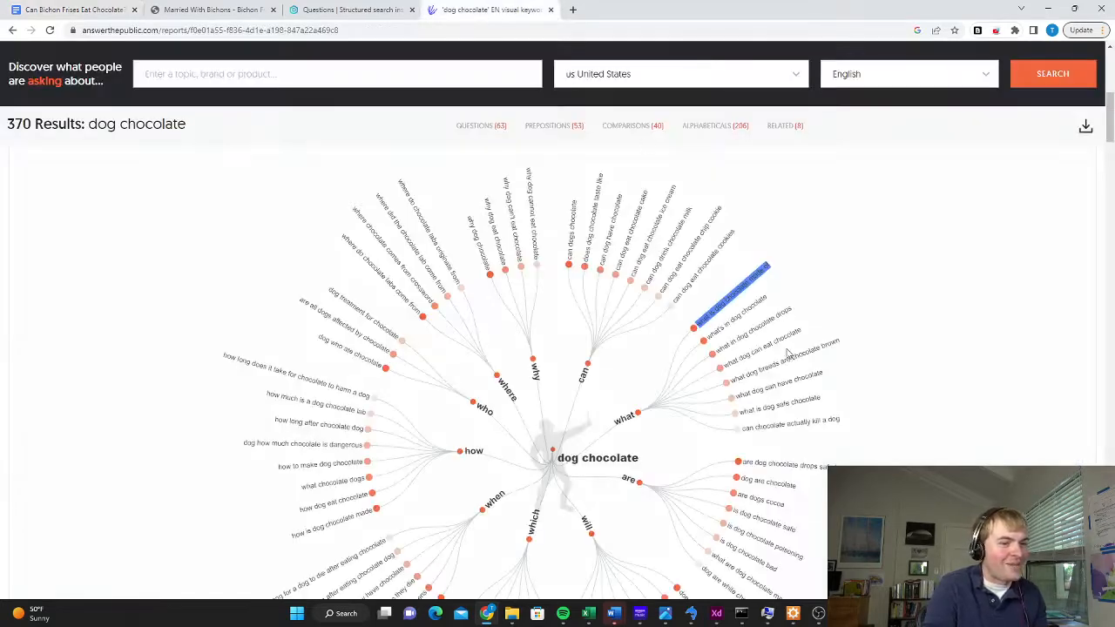
pyautogui.scroll(-1, 787, 352)
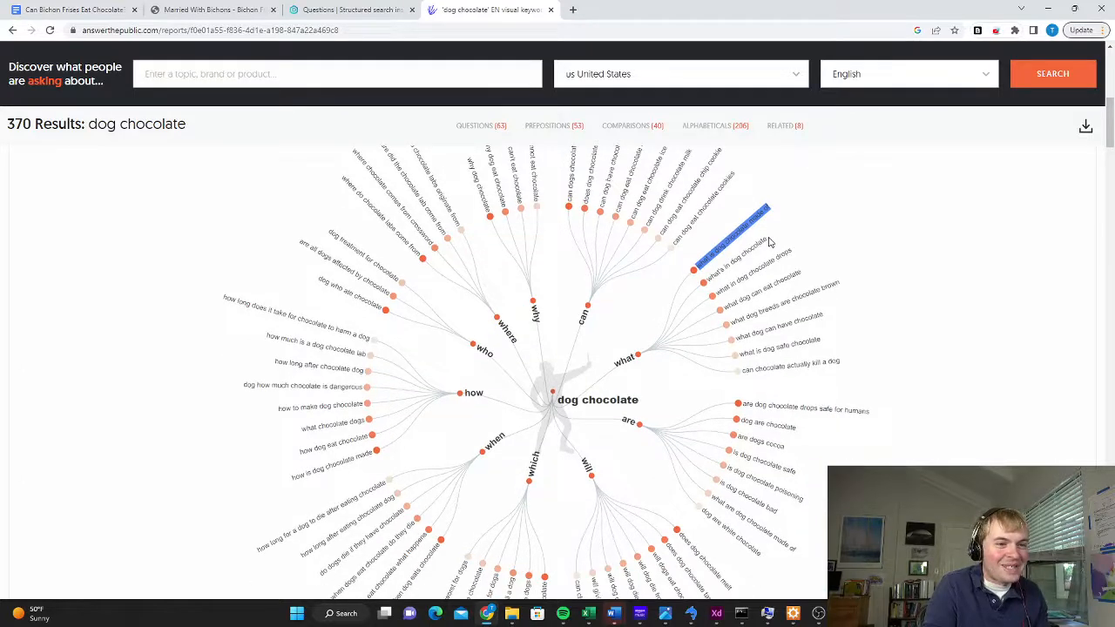
pyautogui.scroll(-1, 766, 344)
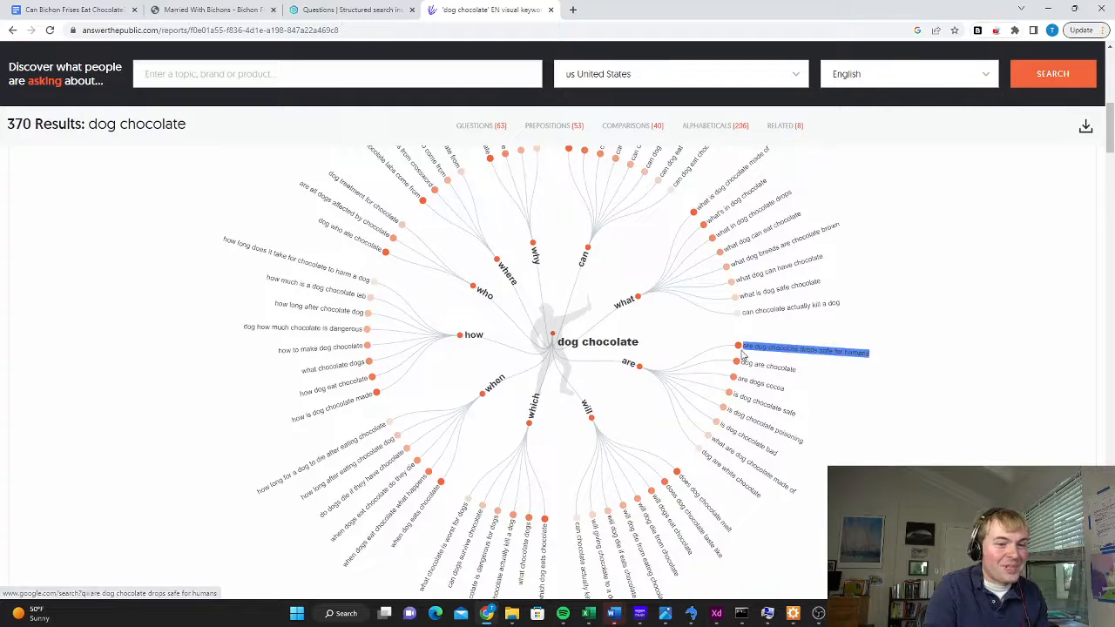
pyautogui.click(224, 8)
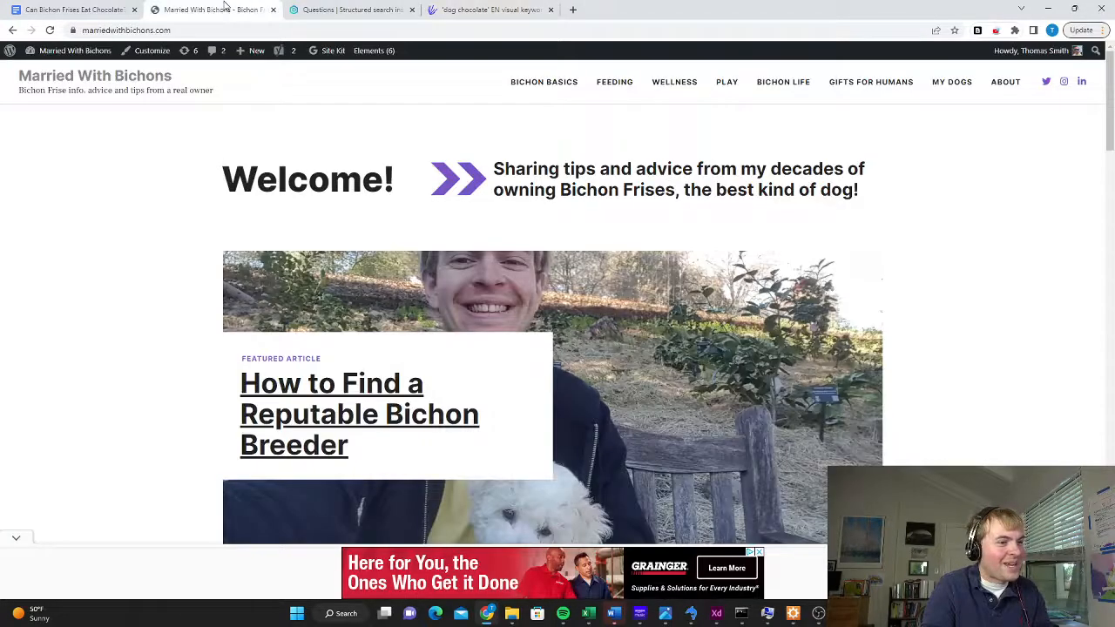
pyautogui.click(96, 9)
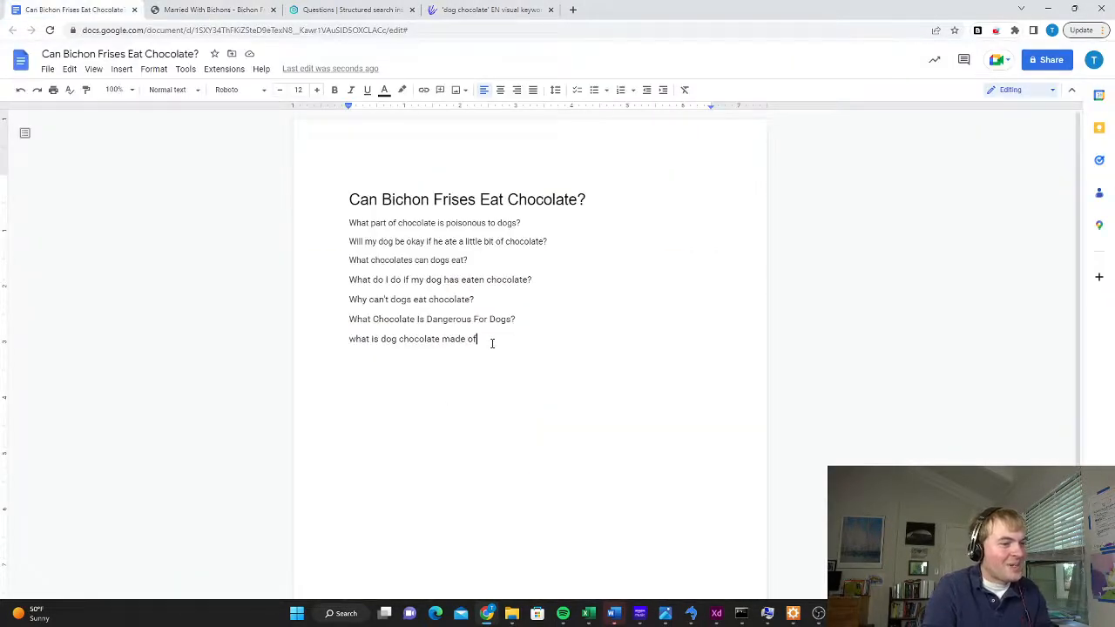
pyautogui.press('Return')
pyautogui.write('are dog chocolate drops safe for humans')
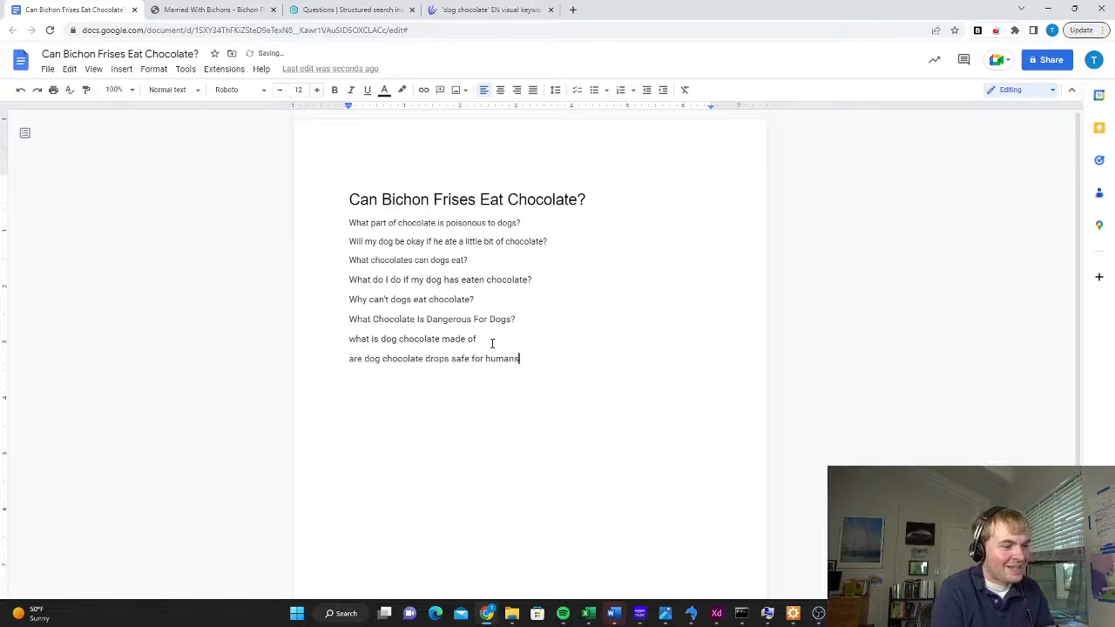
# Copy the question "does dog chocolate melt" from the AnswerThePublic wheel onto a new line at the end of the document's list
pyautogui.click(512, 8)
pyautogui.scroll(-1, 591, 388)
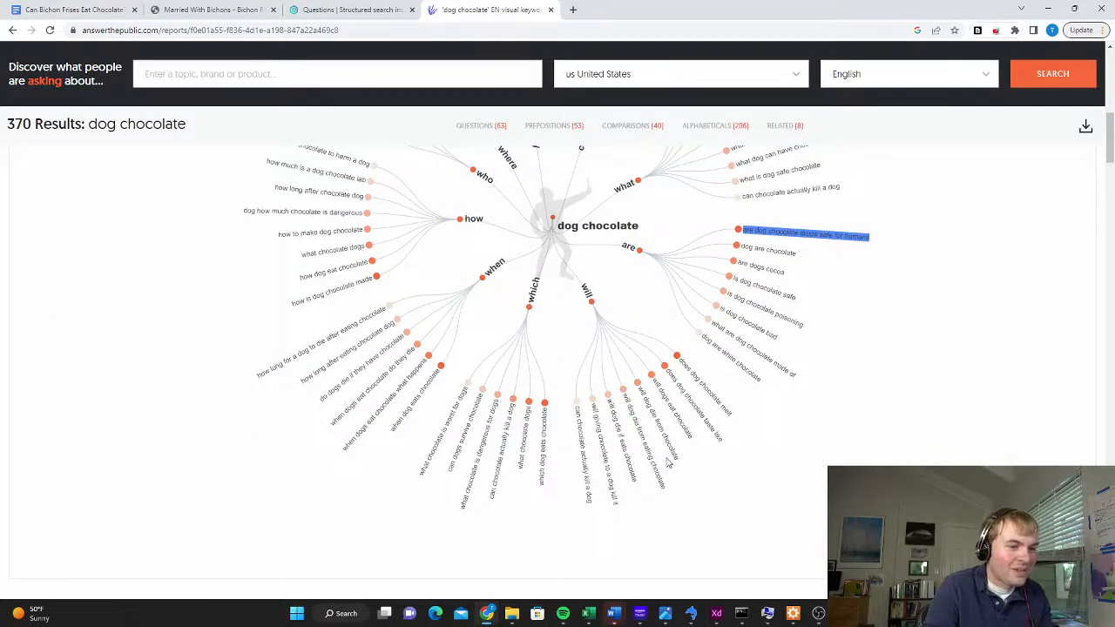
pyautogui.moveTo(737, 420); pyautogui.dragTo(679, 366)
pyautogui.hotkey('ctrl', 'c')
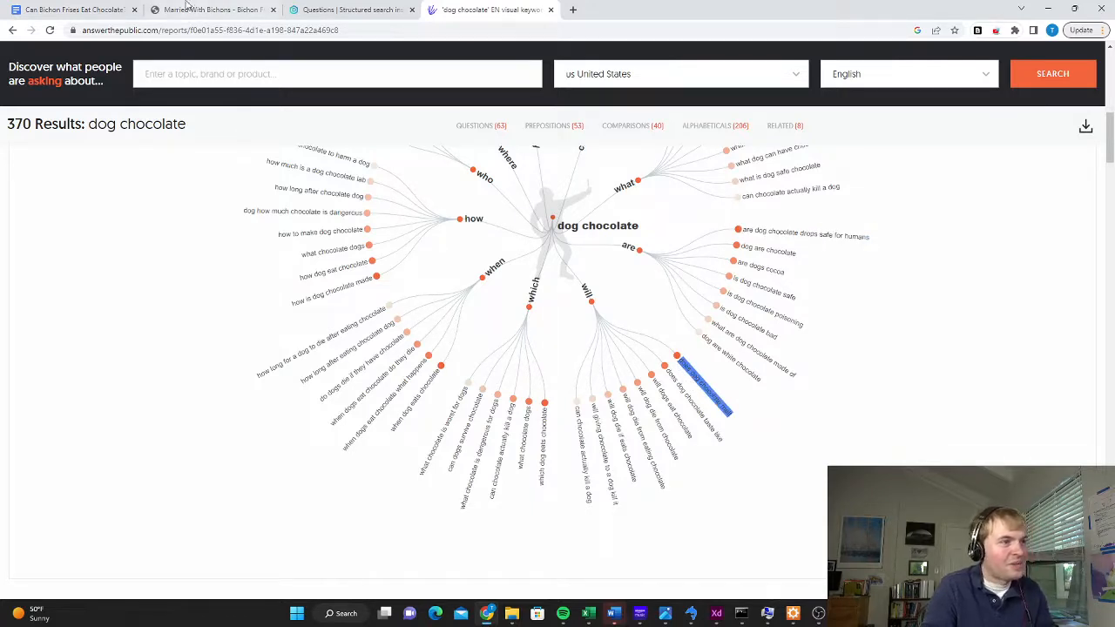
pyautogui.click(74, 9)
pyautogui.press('Return')
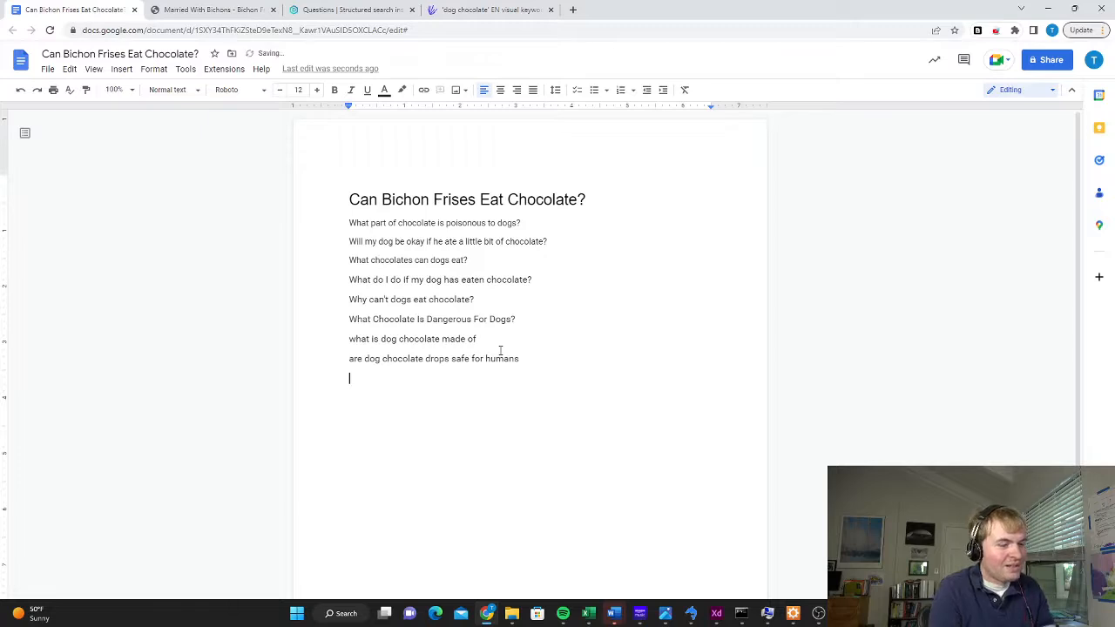
pyautogui.hotkey('ctrl', 'v')
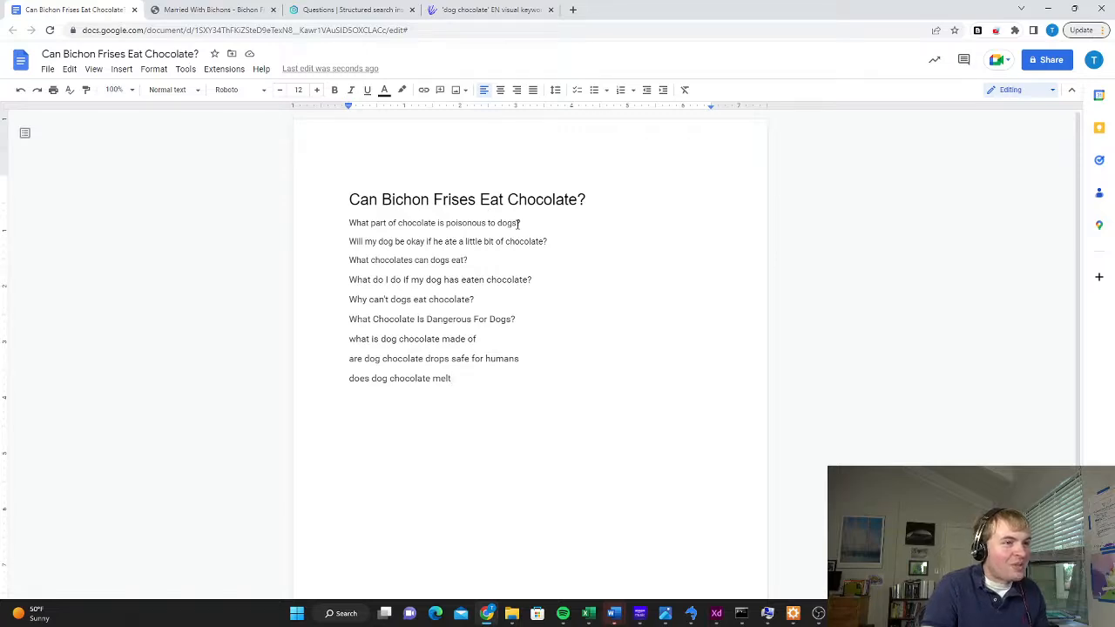
# Check the breed wording on the Married With Bichons site and replace "dogs" with "Bichon Frises" in the document's first question
pyautogui.click(217, 9)
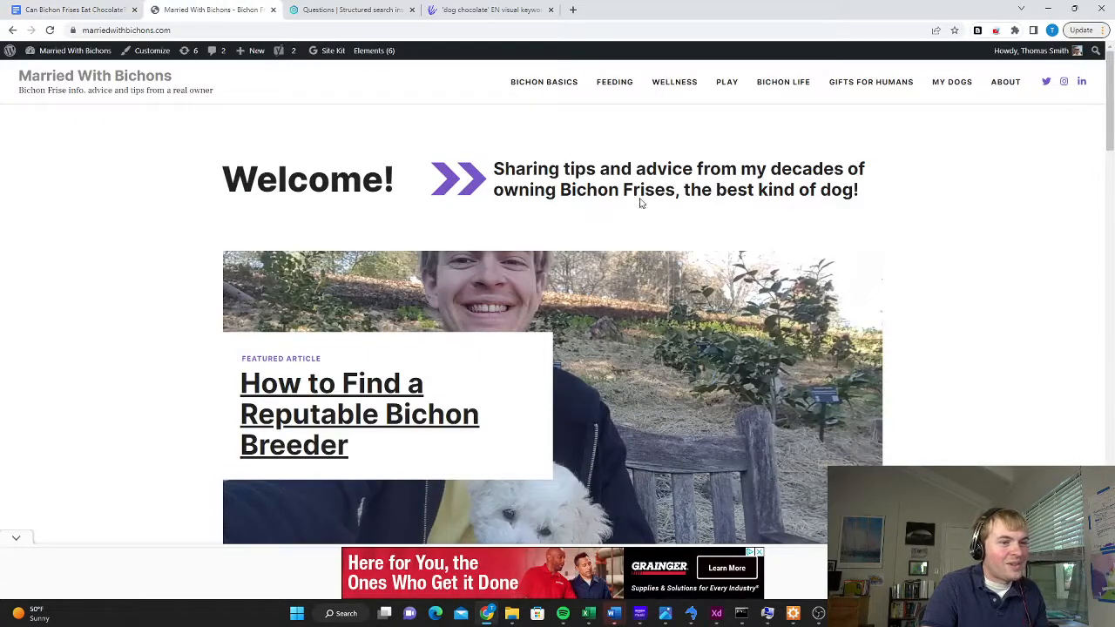
pyautogui.moveTo(643, 191); pyautogui.dragTo(558, 191)
pyautogui.click(74, 9)
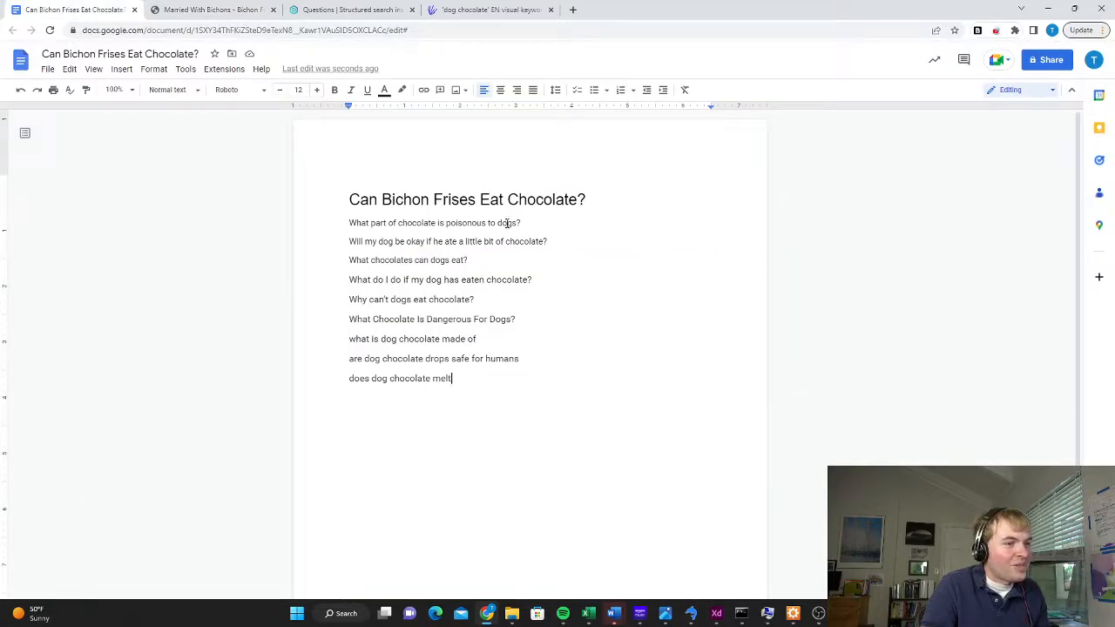
pyautogui.doubleClick(507, 224)
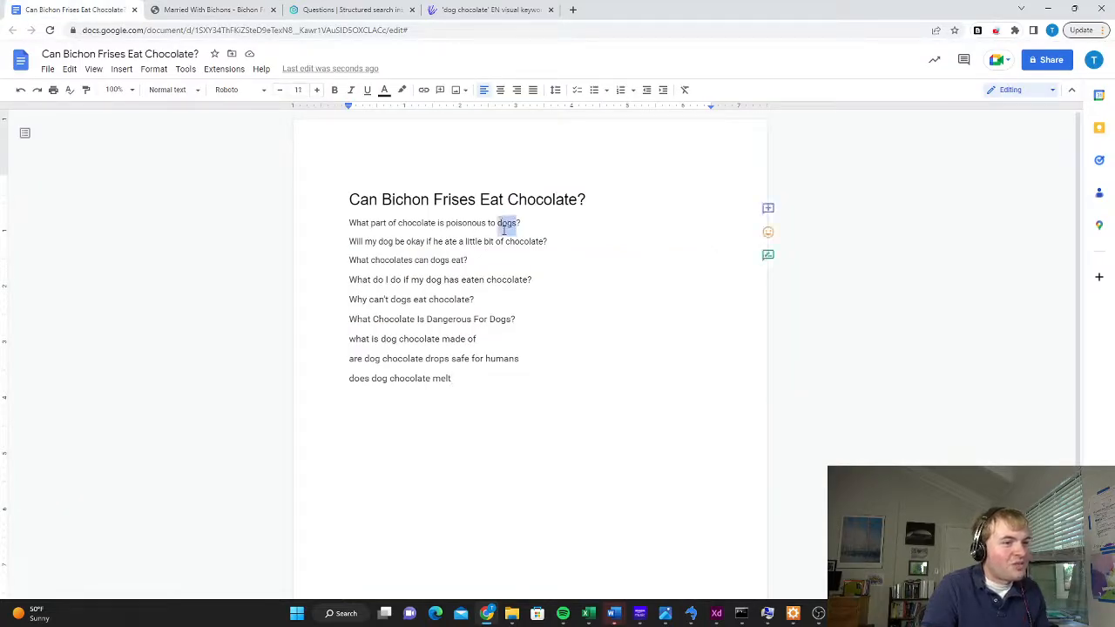
pyautogui.write('Bichon')
pyautogui.press('BackSpace')
pyautogui.press('BackSpace')
pyautogui.press('BackSpace')
pyautogui.press('BackSpace')
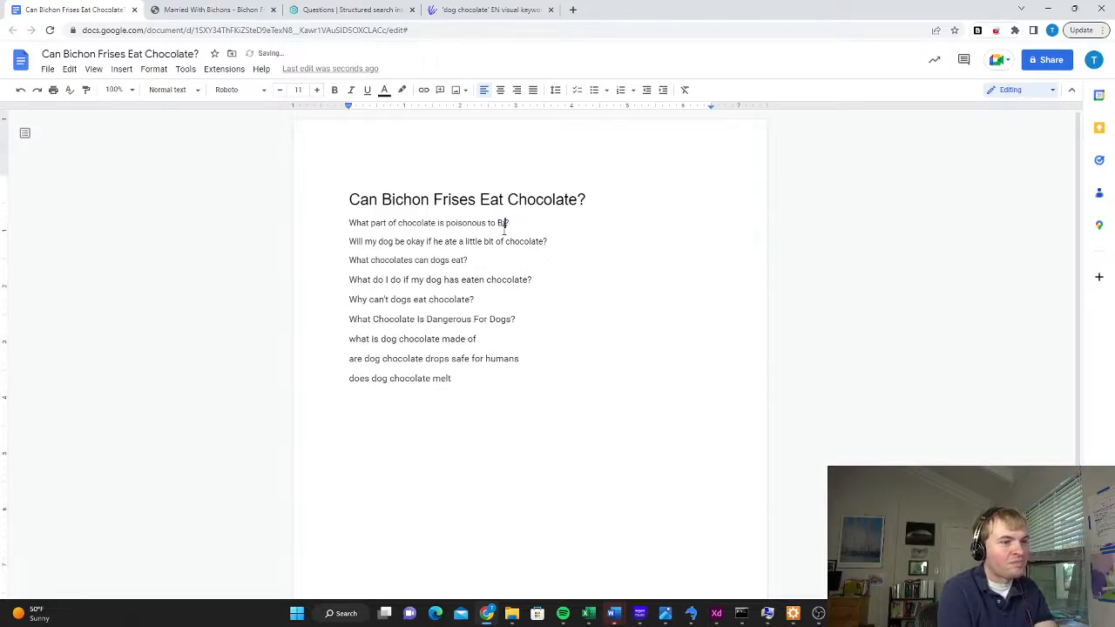
pyautogui.write('ichon Frises')
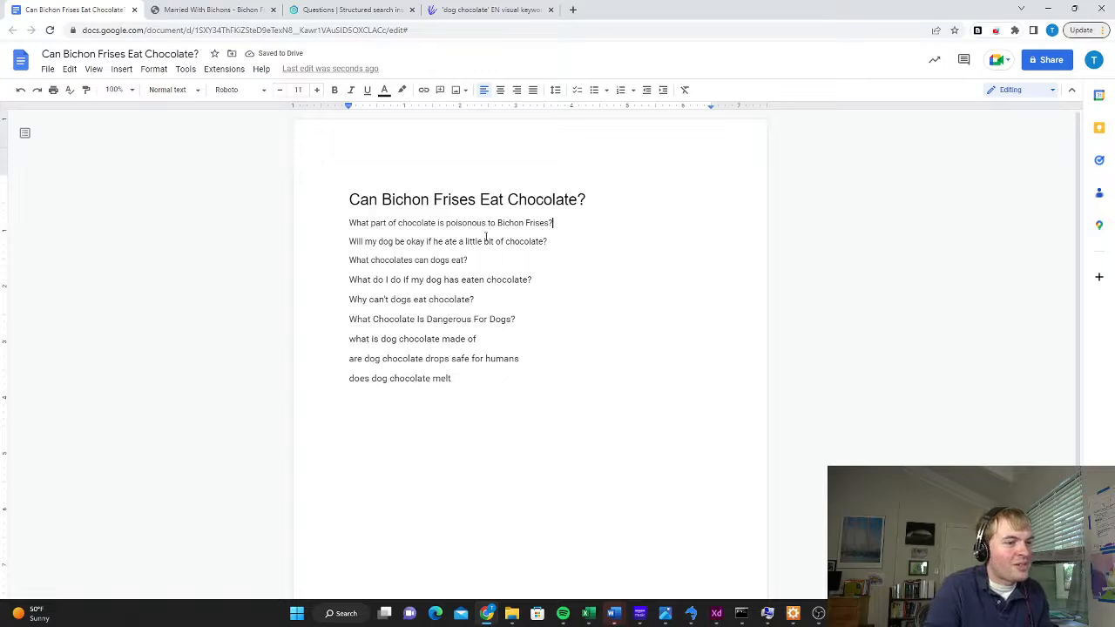
# Replace "dog" with "Bichon" in the questions about eating a little bit of chocolate and what to do if chocolate was eaten
pyautogui.doubleClick(389, 242)
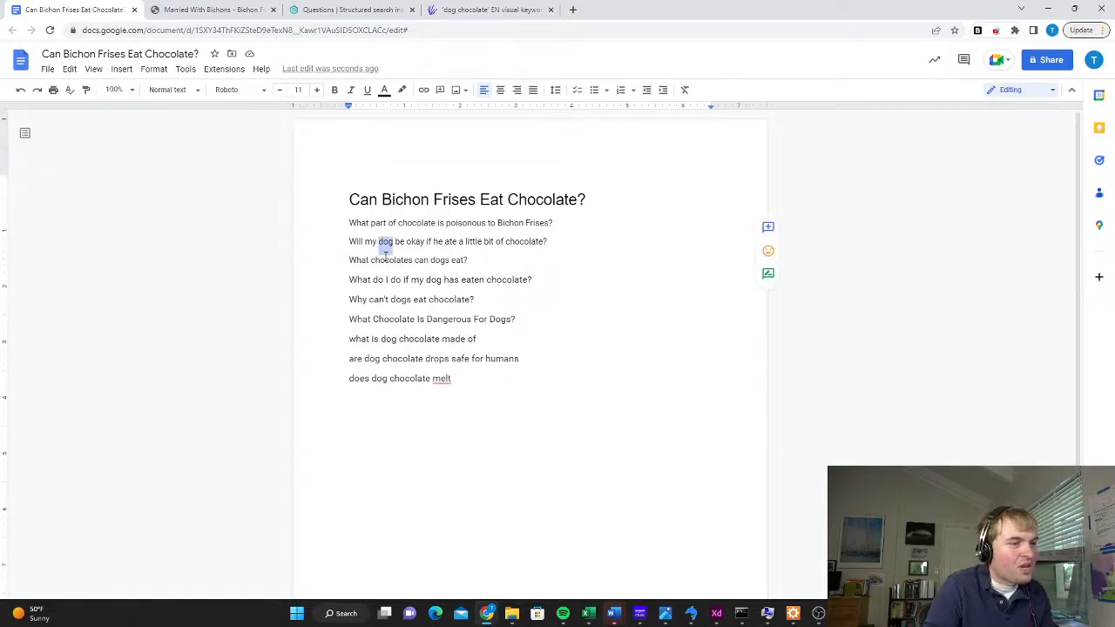
pyautogui.write('Bichon')
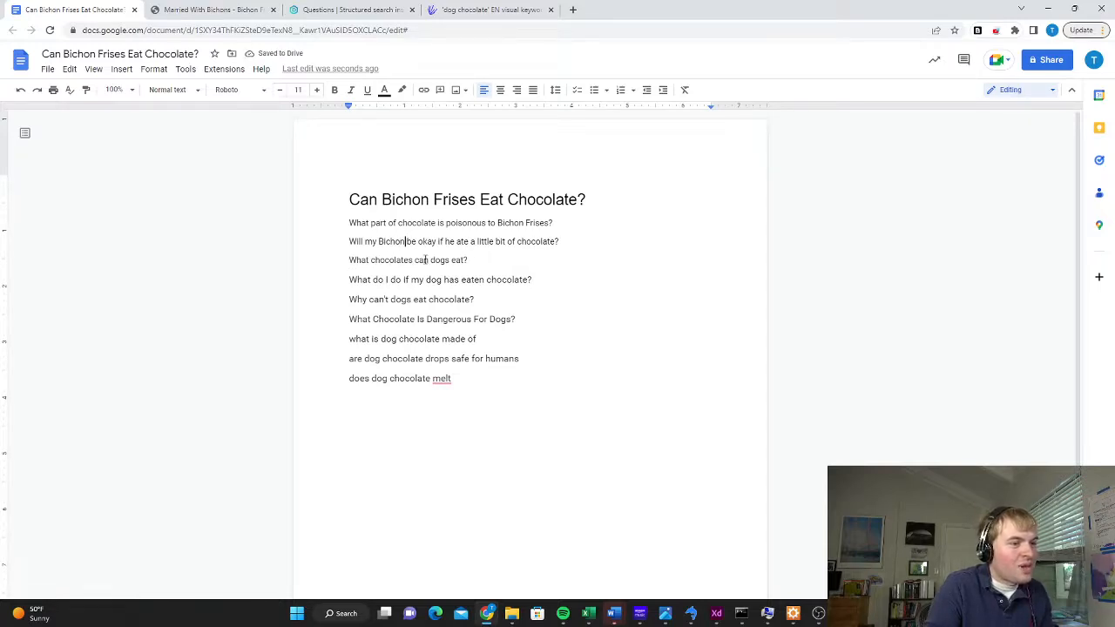
pyautogui.click(470, 259)
pyautogui.scroll(-1, 488, 261)
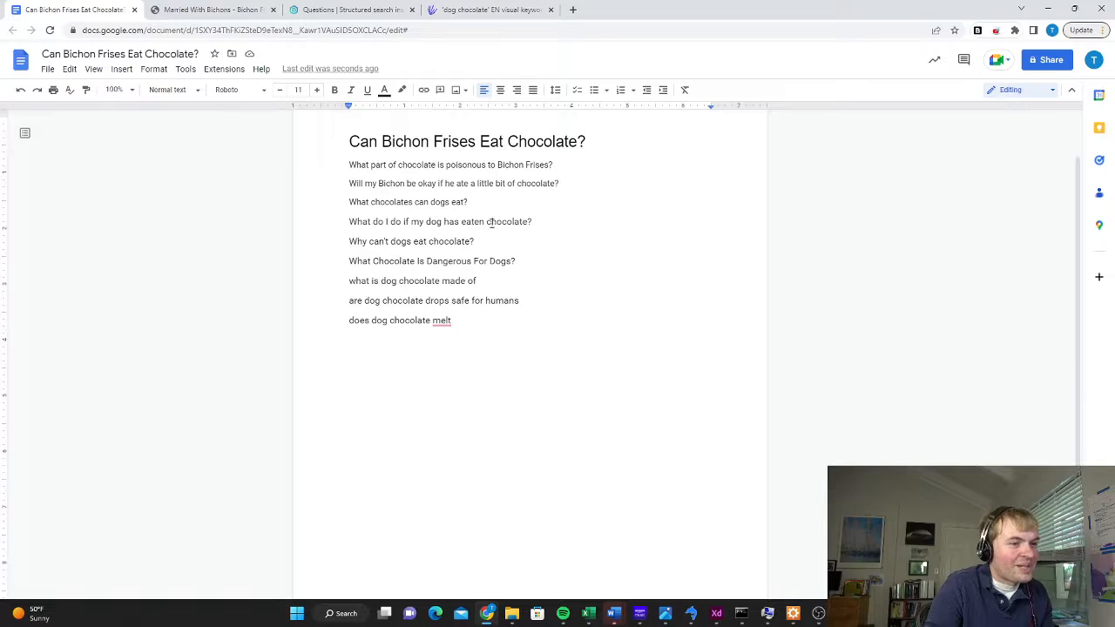
pyautogui.doubleClick(432, 221)
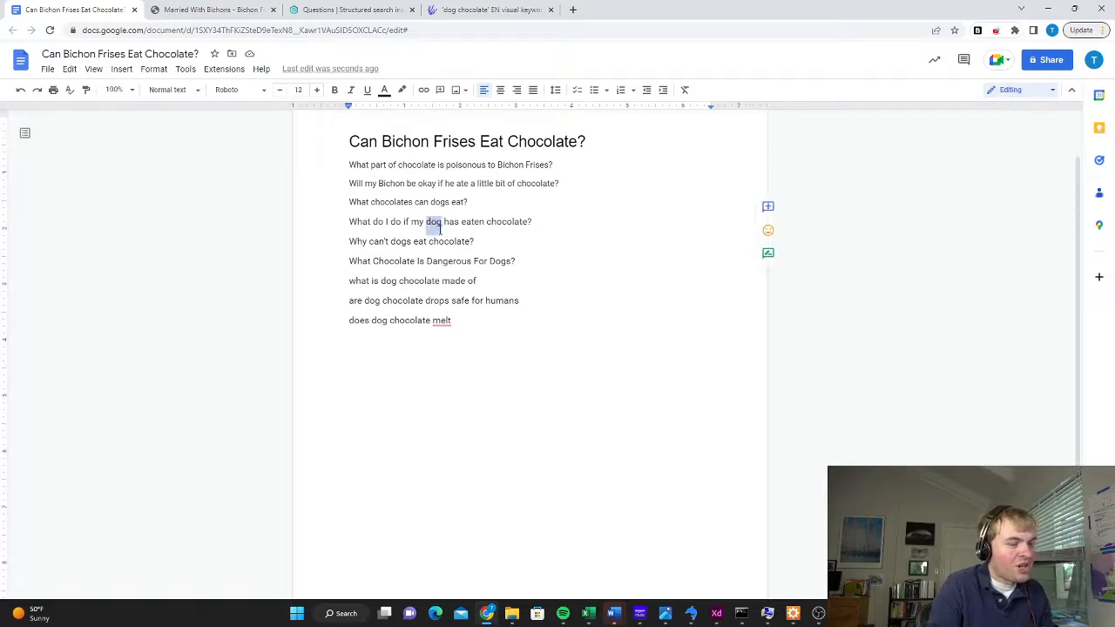
pyautogui.write('Bichon')
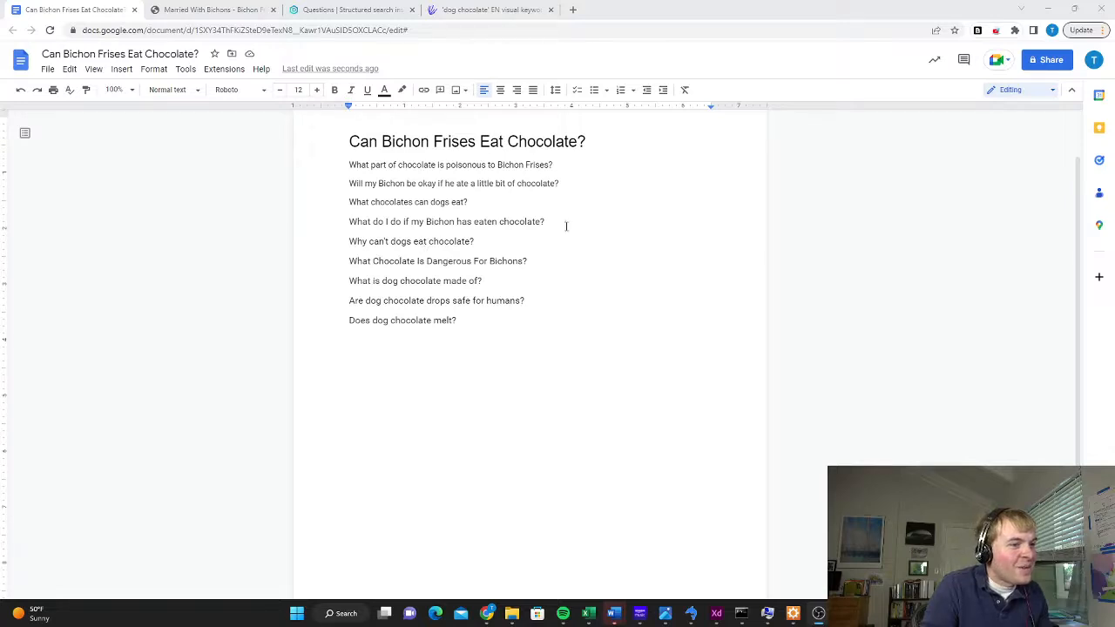
# Move the question "What do I do if my Bichon has eaten chocolate?" to the start of the list, directly below the title
pyautogui.moveTo(565, 224); pyautogui.dragTo(340, 222)
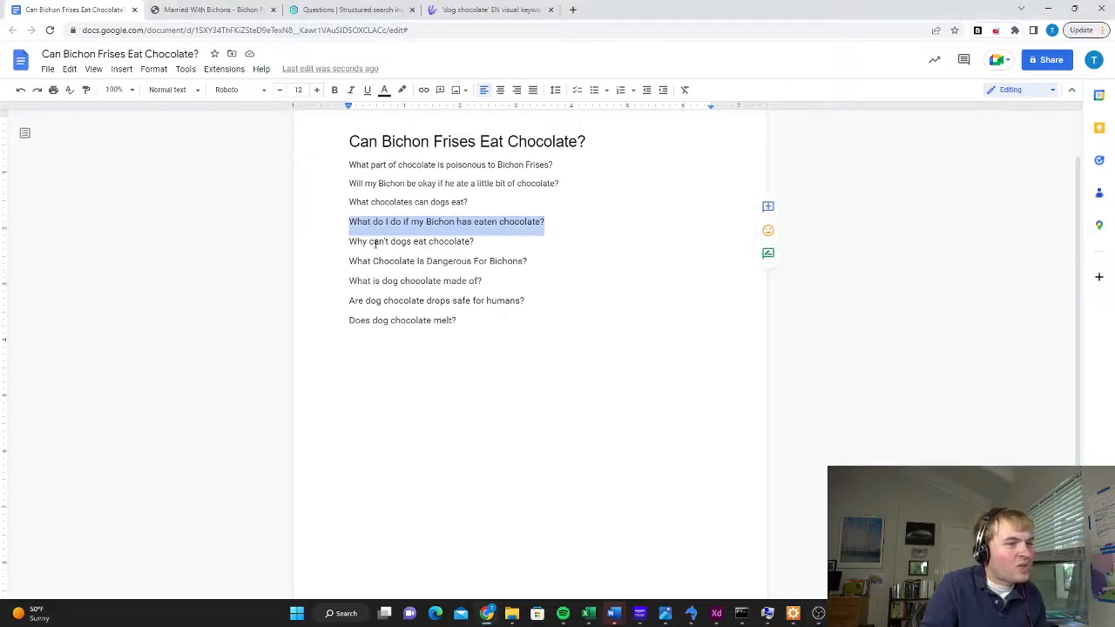
pyautogui.hotkey('ctrl', 'x')
pyautogui.click(350, 165)
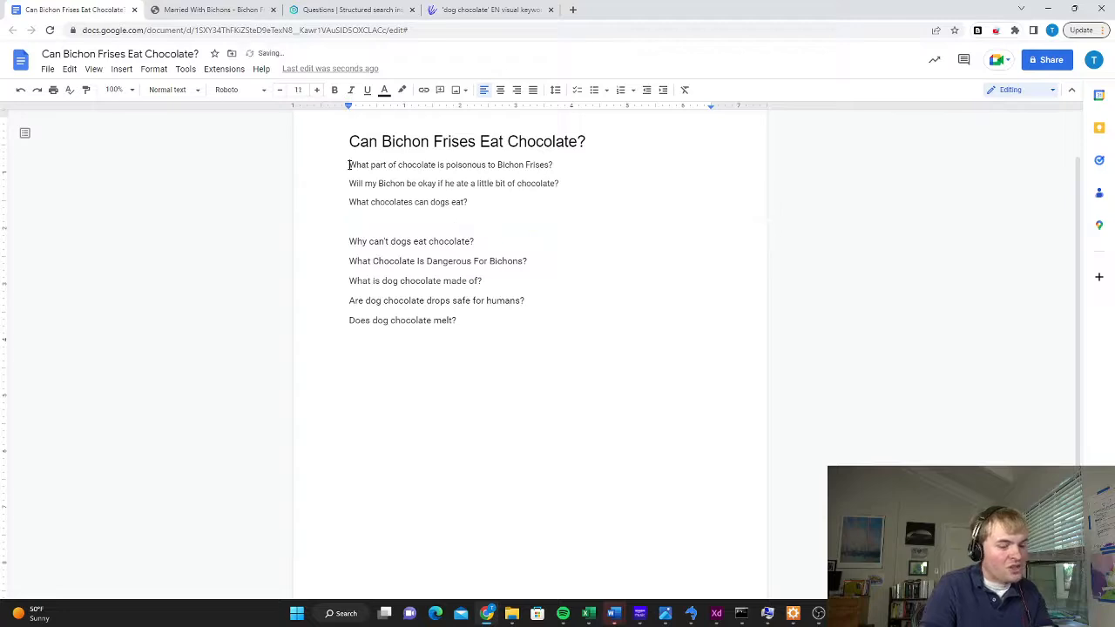
pyautogui.press('Return')
pyautogui.click(351, 162)
pyautogui.hotkey('ctrl', 'v')
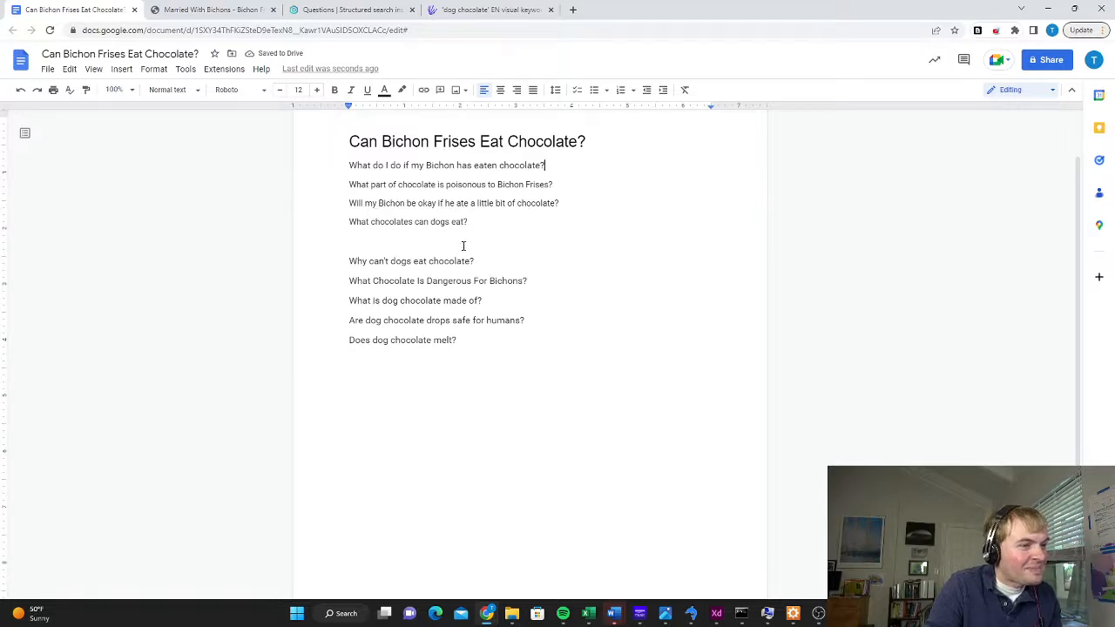
# Move "Why can't dogs eat chocolate?" to second place in the question list and remove a leftover blank line
pyautogui.moveTo(474, 261); pyautogui.dragTo(339, 261)
pyautogui.hotkey('ctrl', 'x')
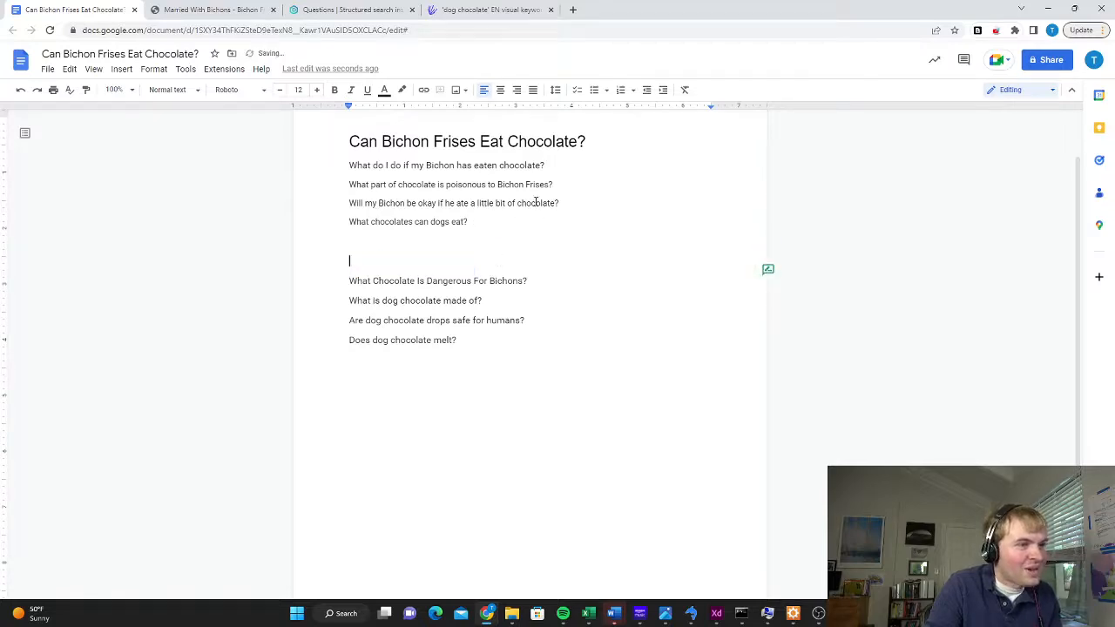
pyautogui.click(548, 166)
pyautogui.press('Return')
pyautogui.hotkey('ctrl', 'v')
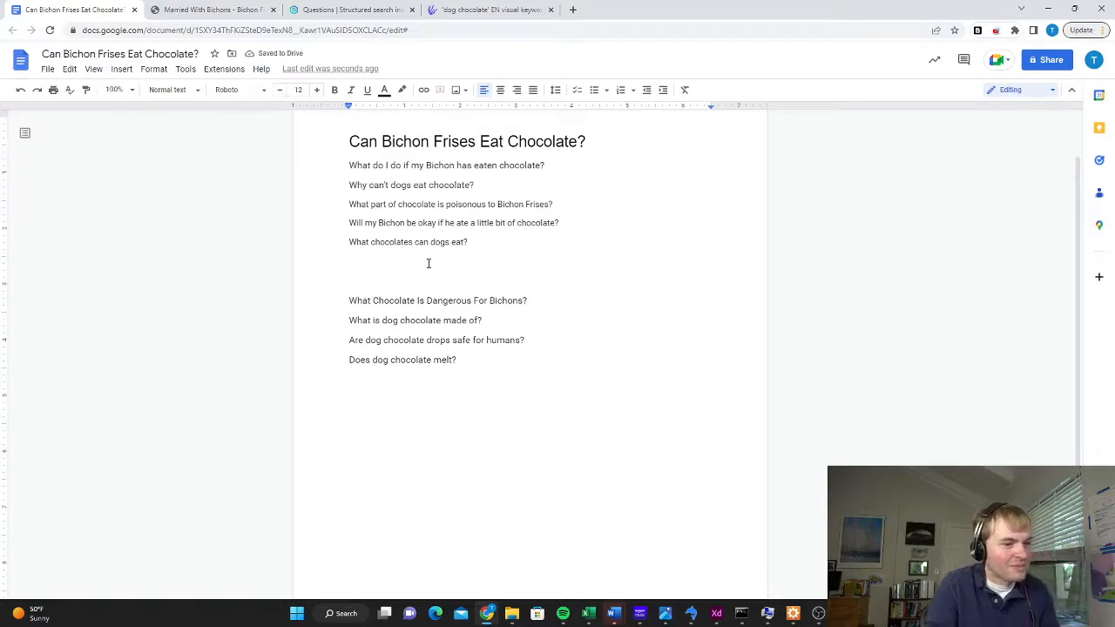
pyautogui.press('Delete')
# Move "What Chocolate Is Dangerous For Bichons?" to third place in the list and delete the blank lines below "What chocolates can dogs eat?"
pyautogui.moveTo(536, 281); pyautogui.dragTo(319, 281)
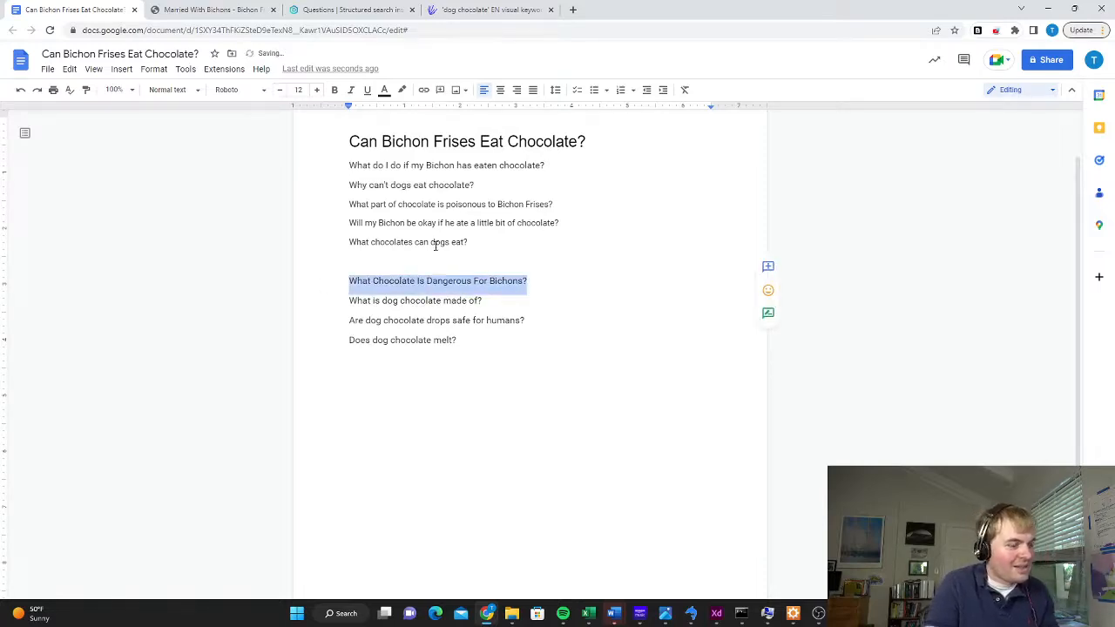
pyautogui.hotkey('ctrl', 'x')
pyautogui.click(484, 185)
pyautogui.press('Return')
pyautogui.hotkey('ctrl', 'v')
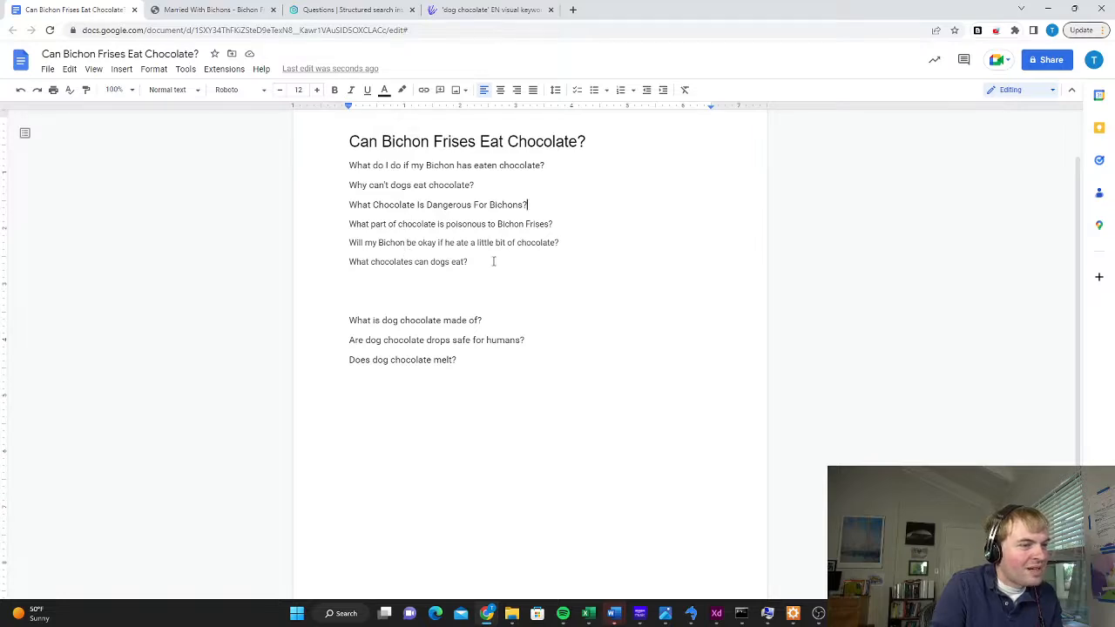
pyautogui.click(493, 261)
pyautogui.press('Delete')
pyautogui.press('Delete')
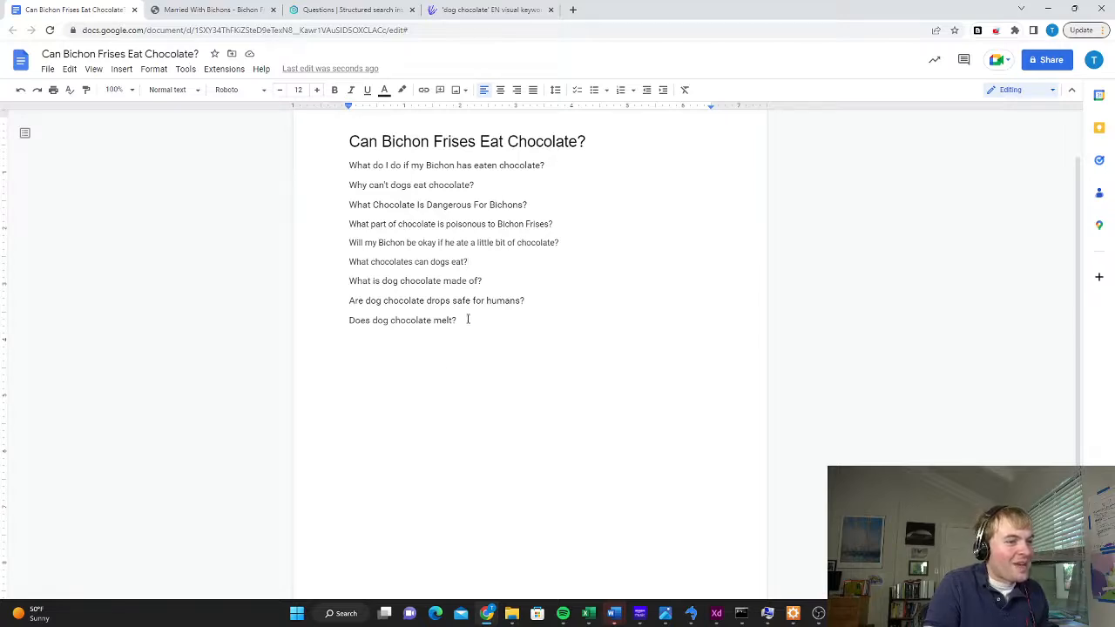
# Apply the Heading 2 style to all the questions below the title
pyautogui.moveTo(456, 321); pyautogui.dragTo(346, 165)
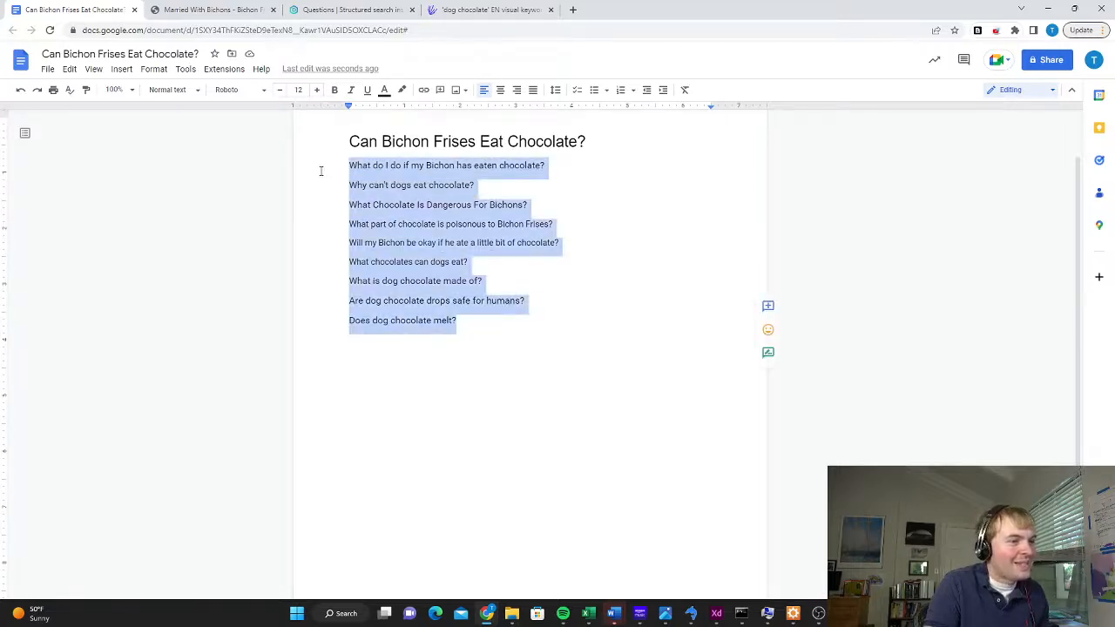
pyautogui.click(168, 91)
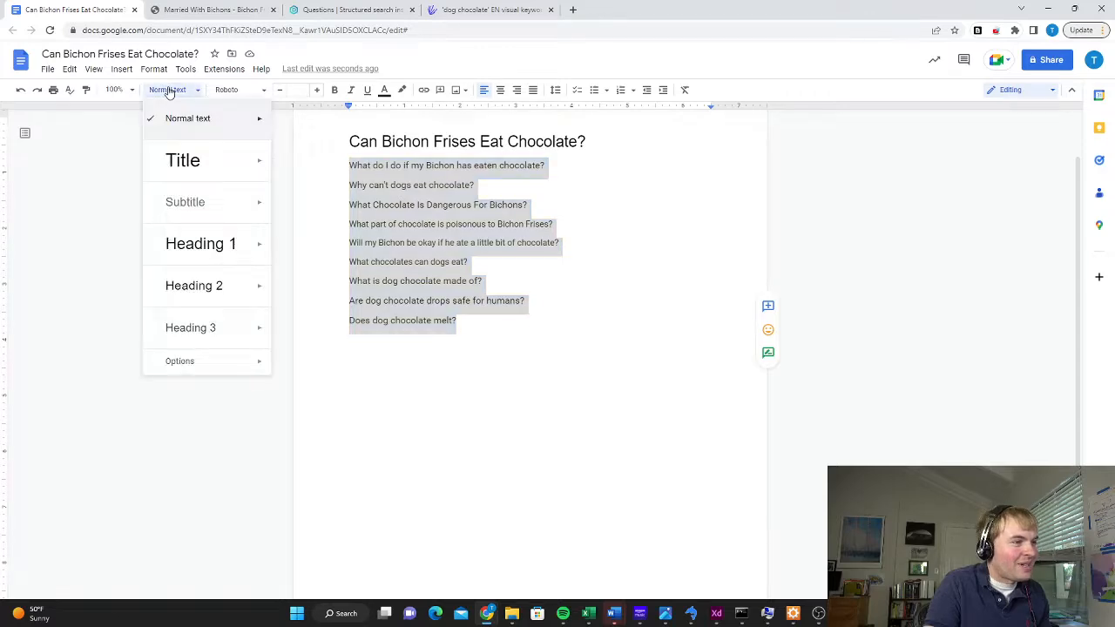
pyautogui.click(193, 284)
pyautogui.click(625, 171)
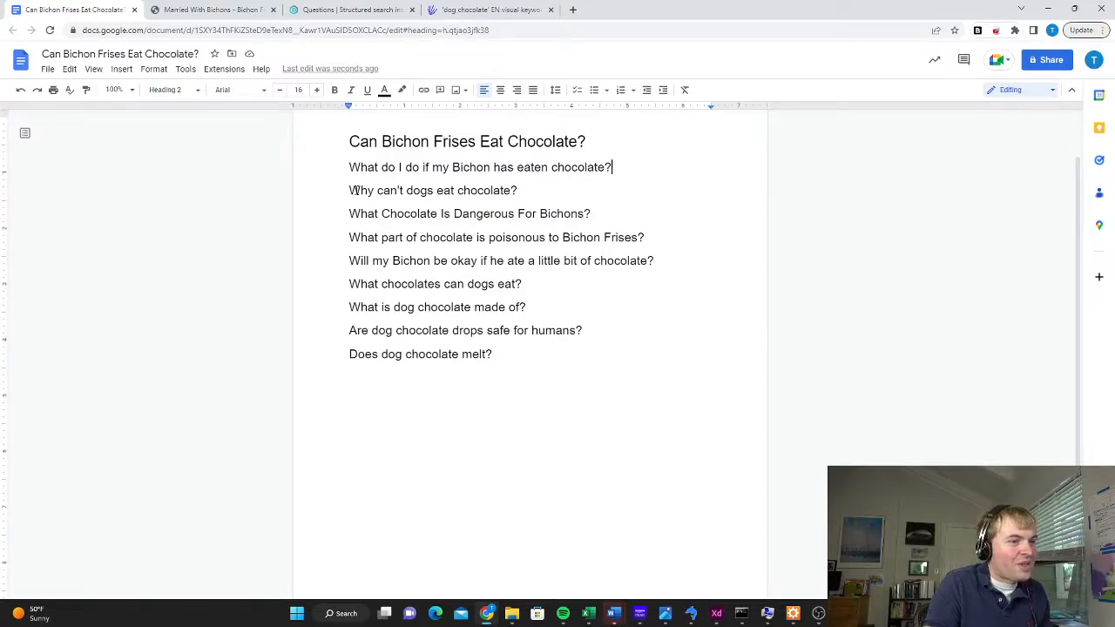
pyautogui.click(526, 188)
# Apply Heading 3 to "What Chocolate Is Dangerous For Bichons?" and "What part of chocolate is poisonous to Bichon Frises?"
pyautogui.moveTo(600, 212); pyautogui.dragTo(336, 226)
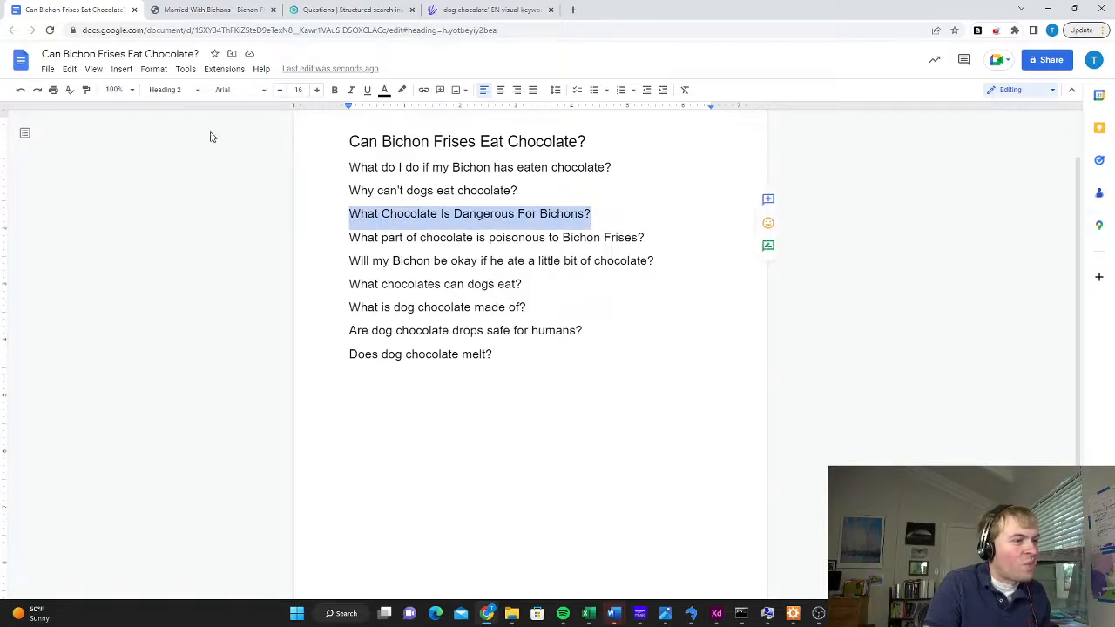
pyautogui.click(174, 90)
pyautogui.click(188, 329)
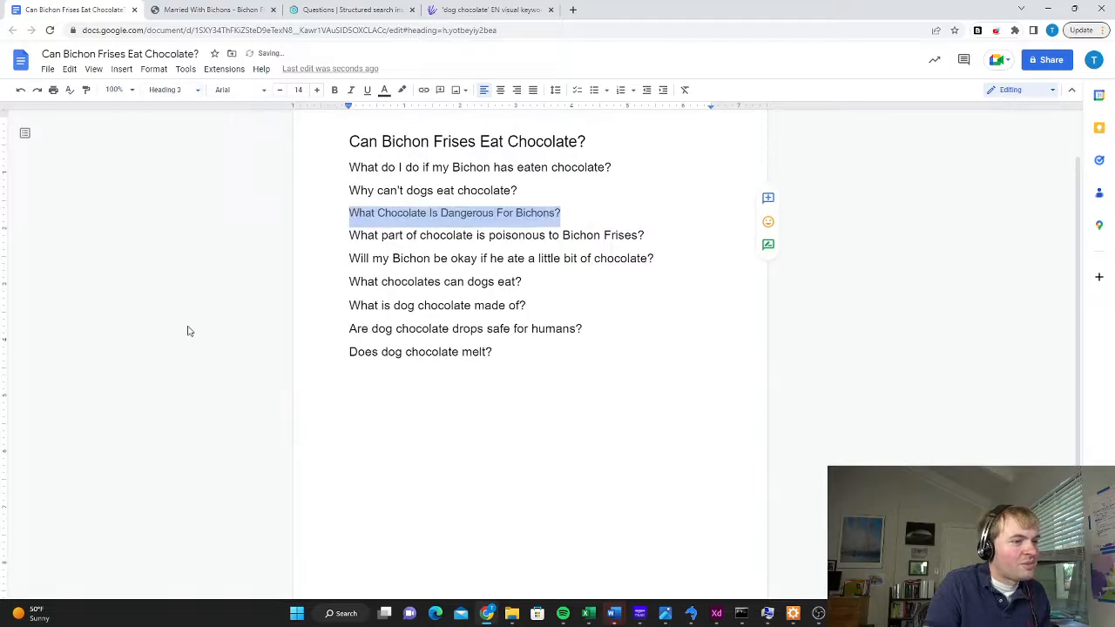
pyautogui.click(566, 213)
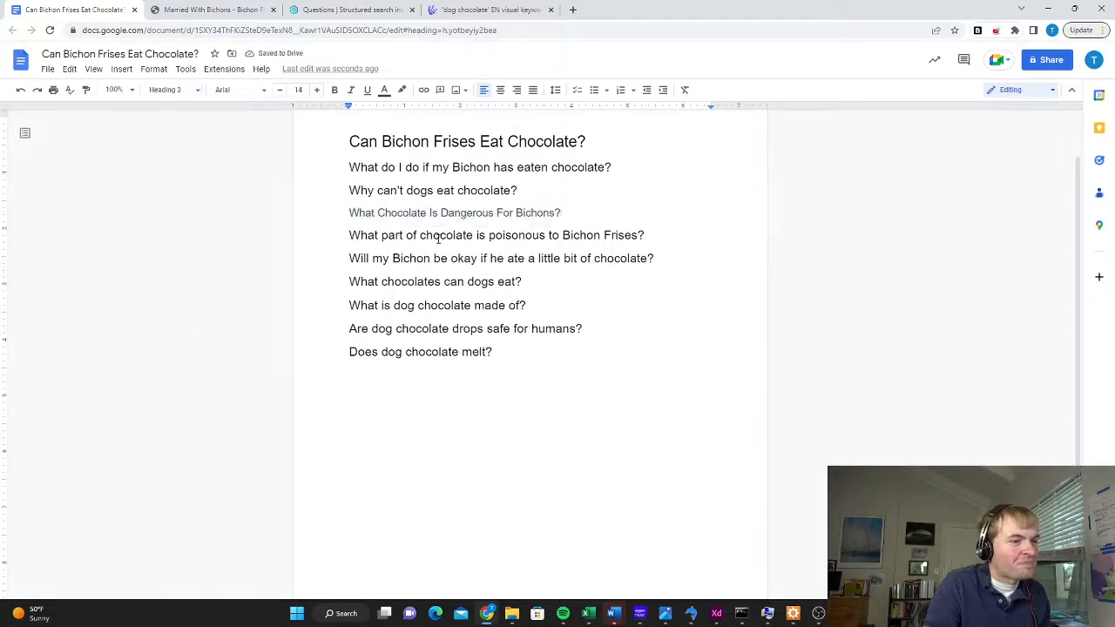
pyautogui.moveTo(660, 233); pyautogui.dragTo(304, 233)
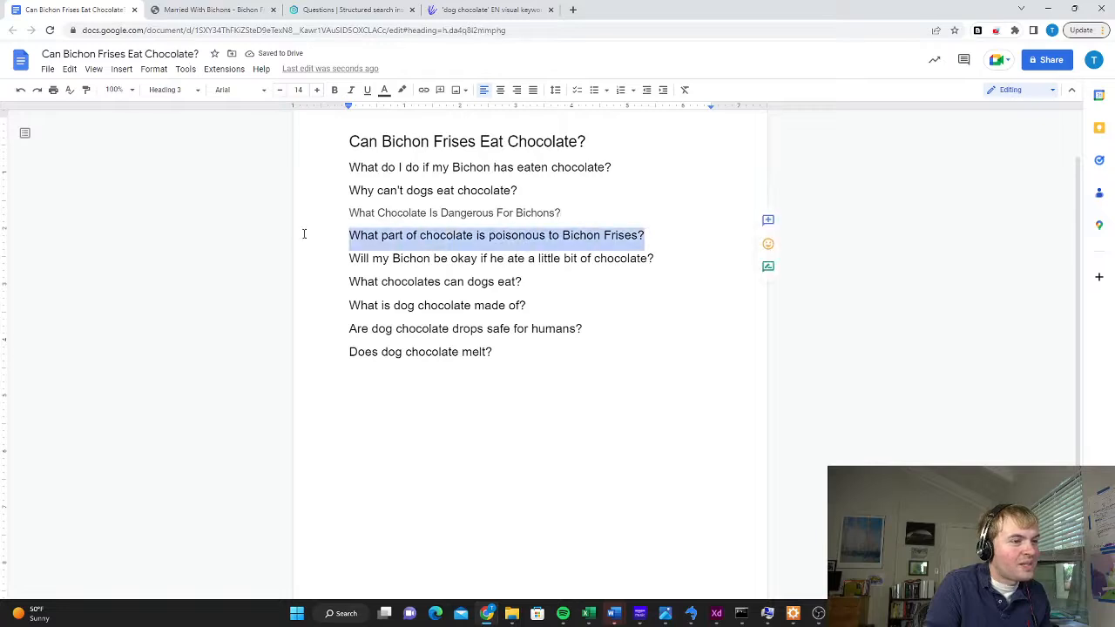
pyautogui.click(168, 89)
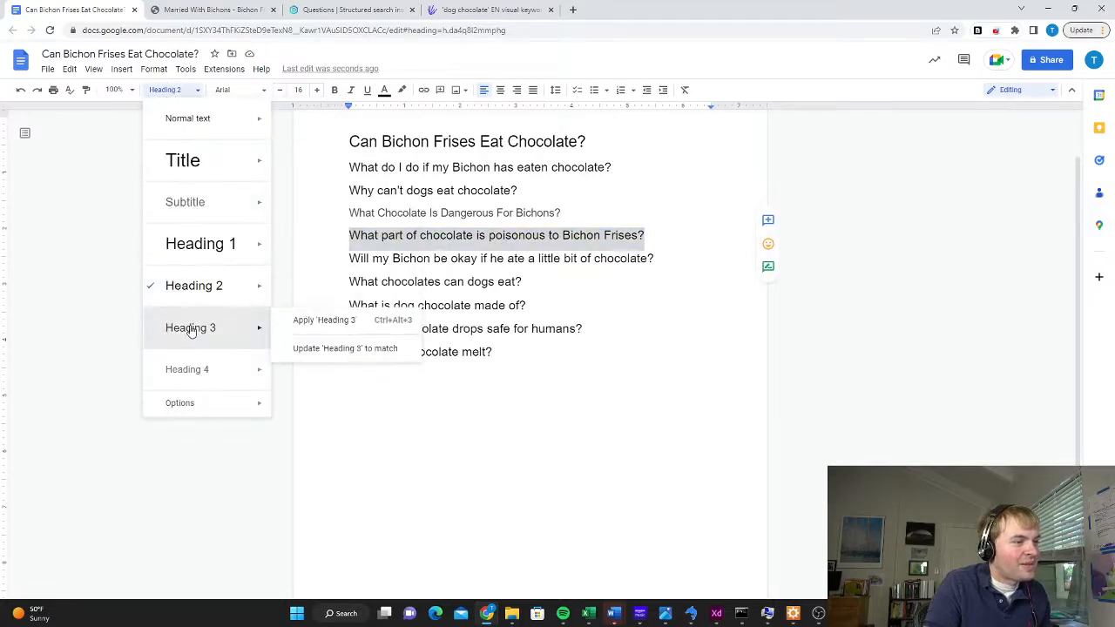
pyautogui.click(188, 327)
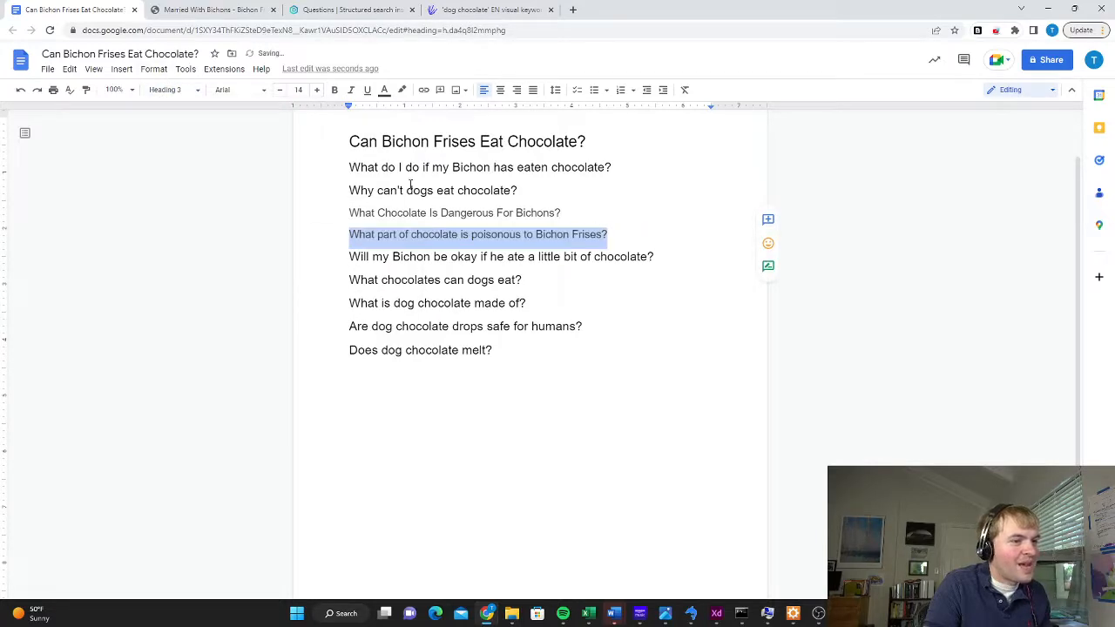
pyautogui.click(668, 252)
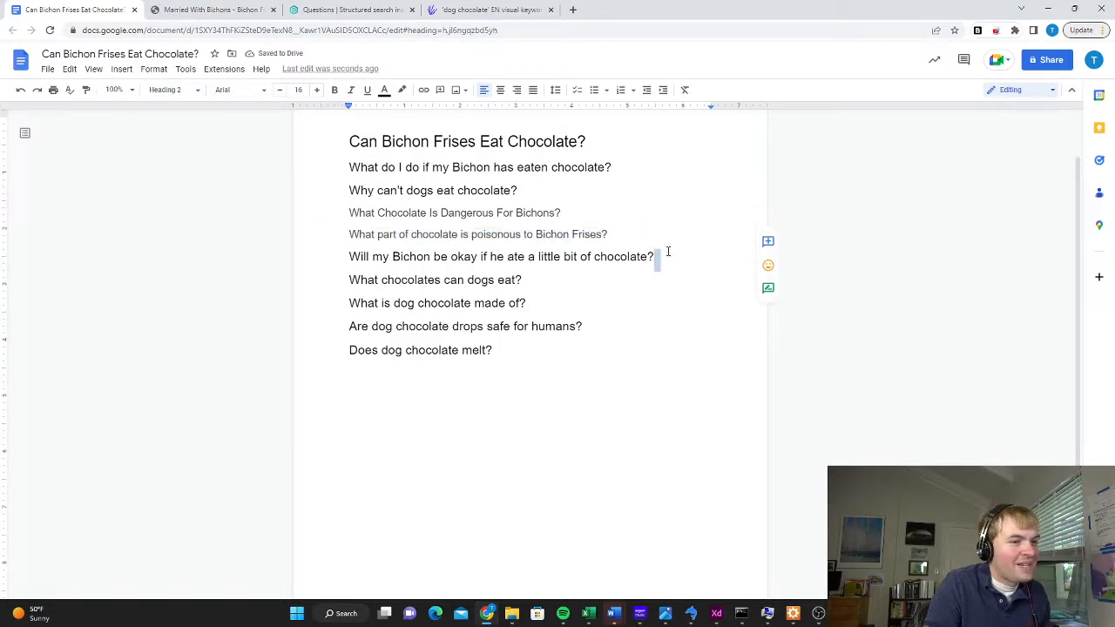
# Apply Heading 3 to the last three questions, from "What is dog chocolate made of?" to "Does dog chocolate melt?"
pyautogui.click(526, 279)
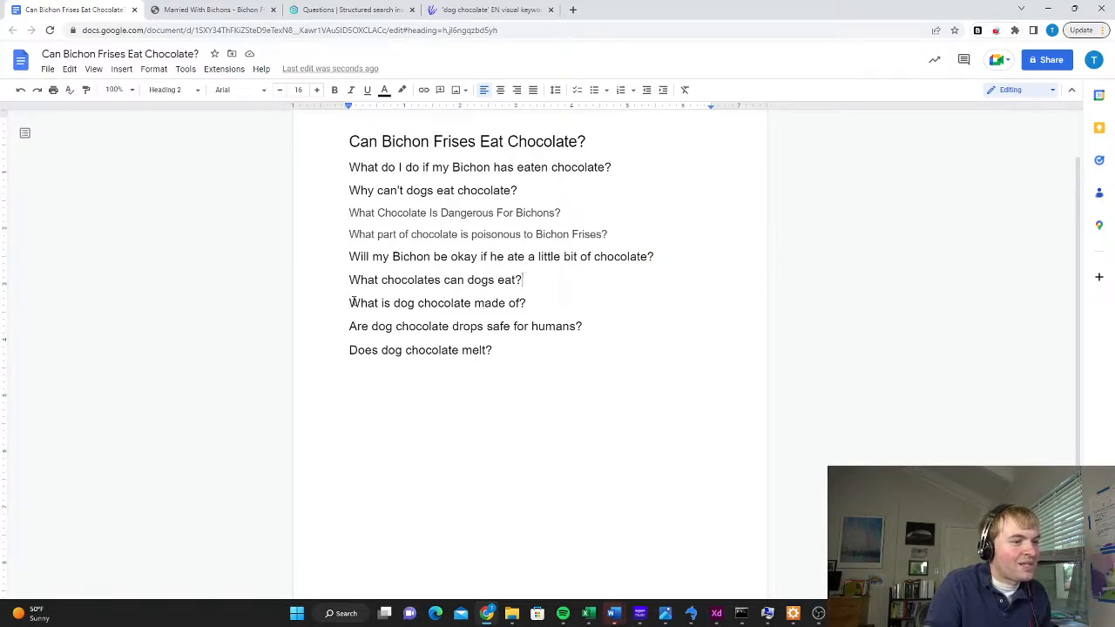
pyautogui.moveTo(492, 350); pyautogui.dragTo(339, 308)
pyautogui.click(174, 90)
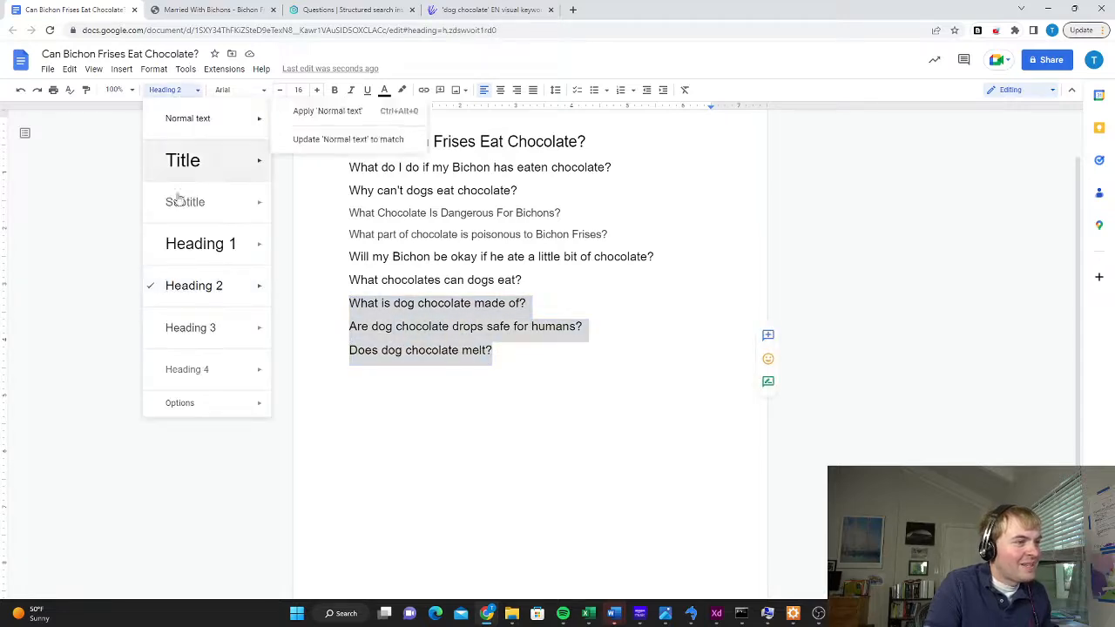
pyautogui.click(191, 327)
pyautogui.click(530, 348)
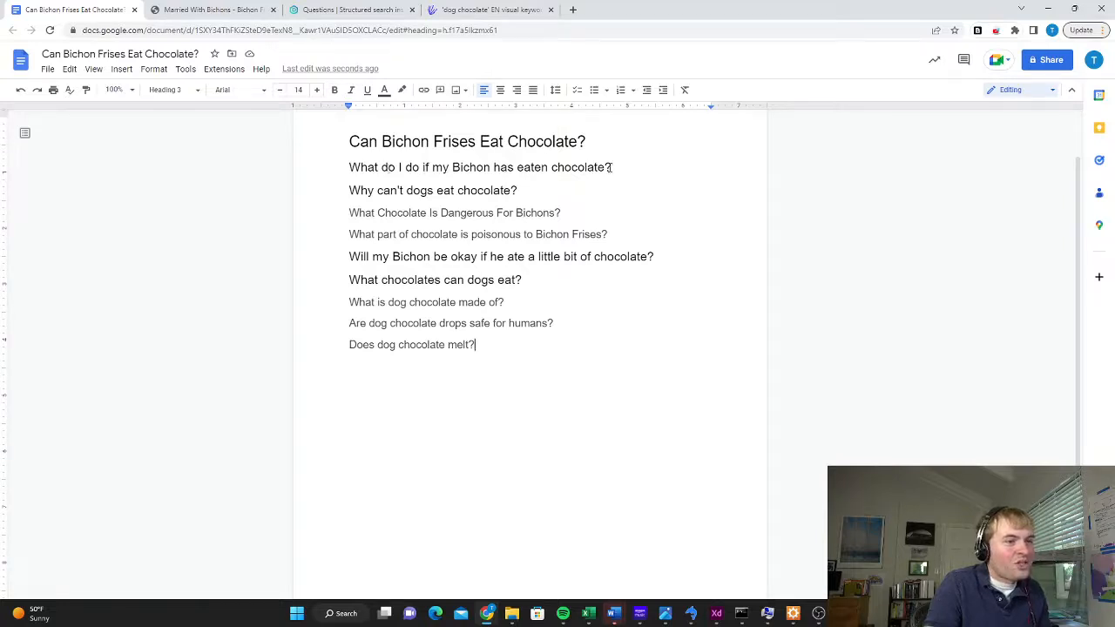
# Replace the first question below the title with the heading "What to Do If Your Bichon Eats Chocolate"
pyautogui.moveTo(612, 167); pyautogui.dragTo(309, 169)
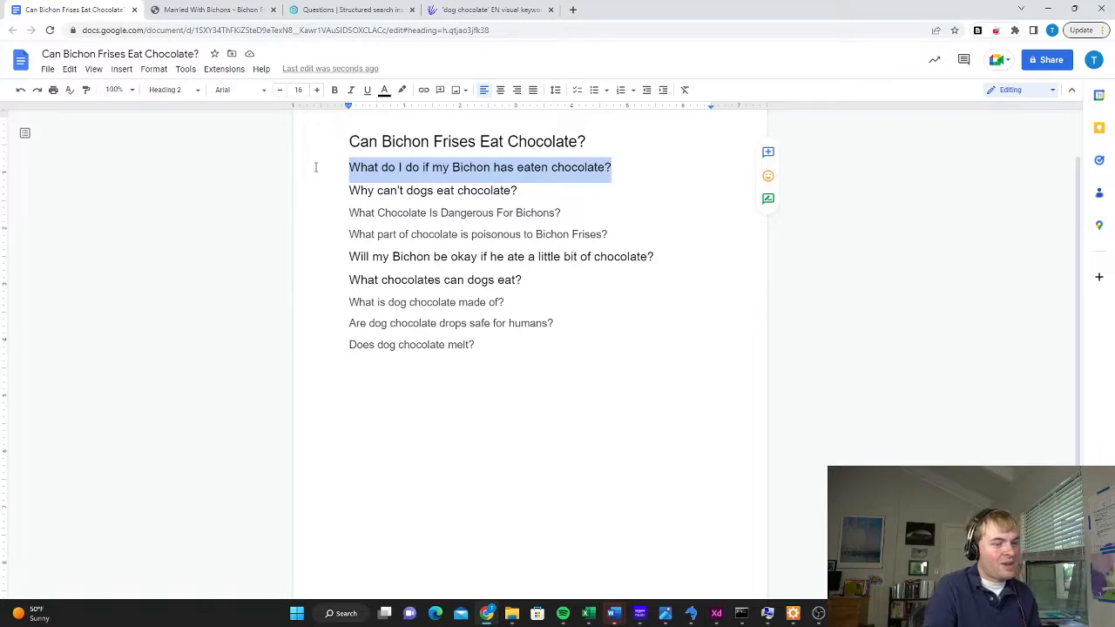
pyautogui.write('What to Do')
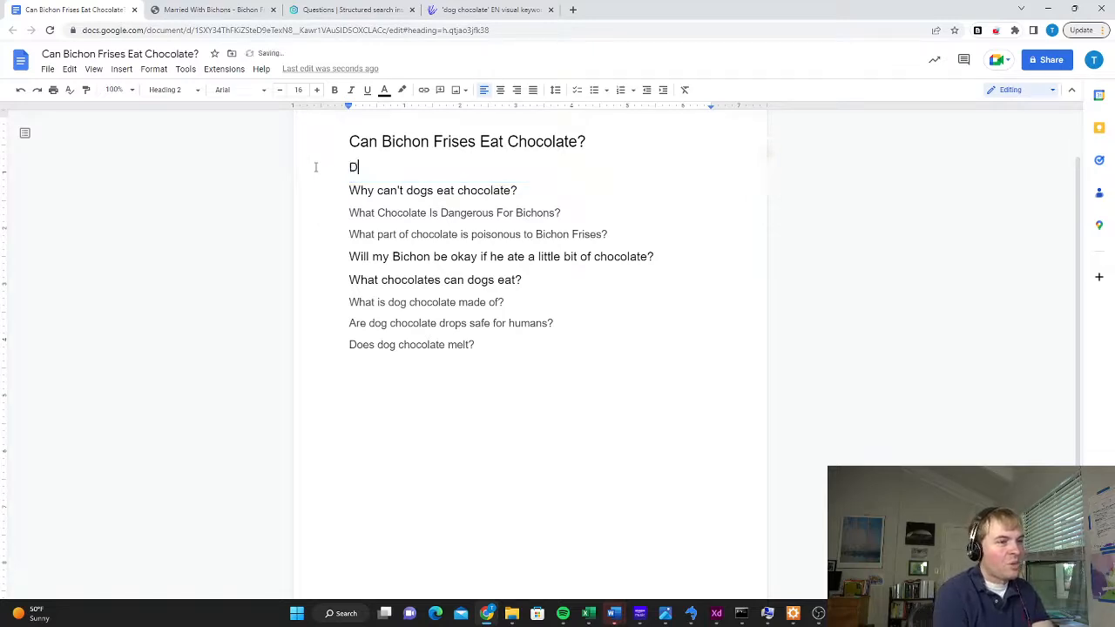
pyautogui.write(' If you')
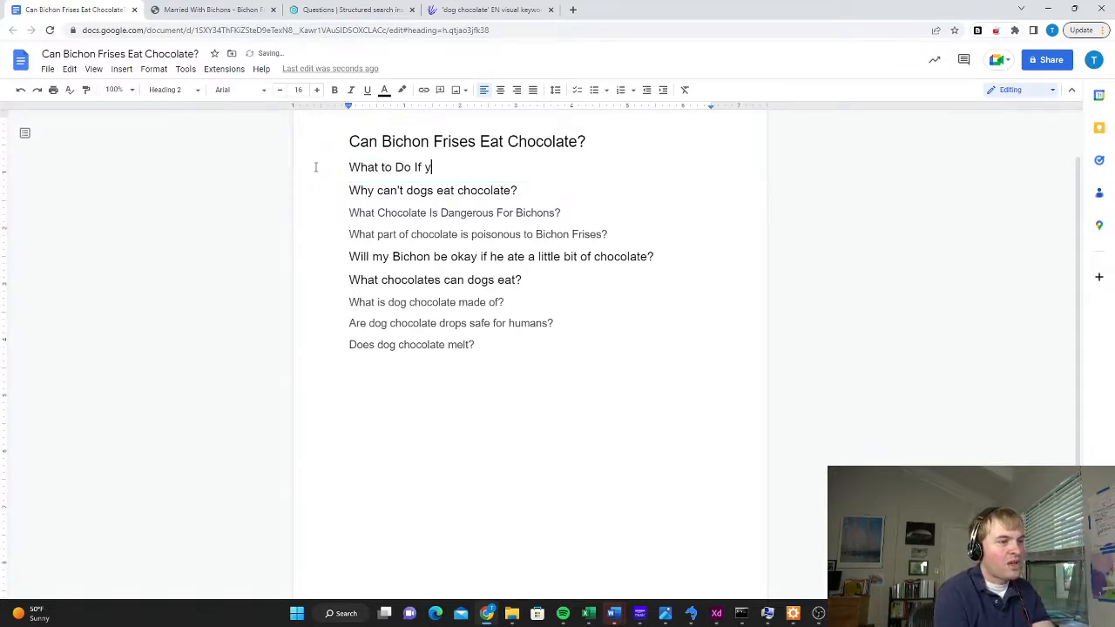
pyautogui.press('BackSpace')
pyautogui.press('BackSpace')
pyautogui.write('our')
pyautogui.press('BackSpace')
pyautogui.press('BackSpace')
pyautogui.press('BackSpace')
pyautogui.press('BackSpace')
pyautogui.press('BackSpace')
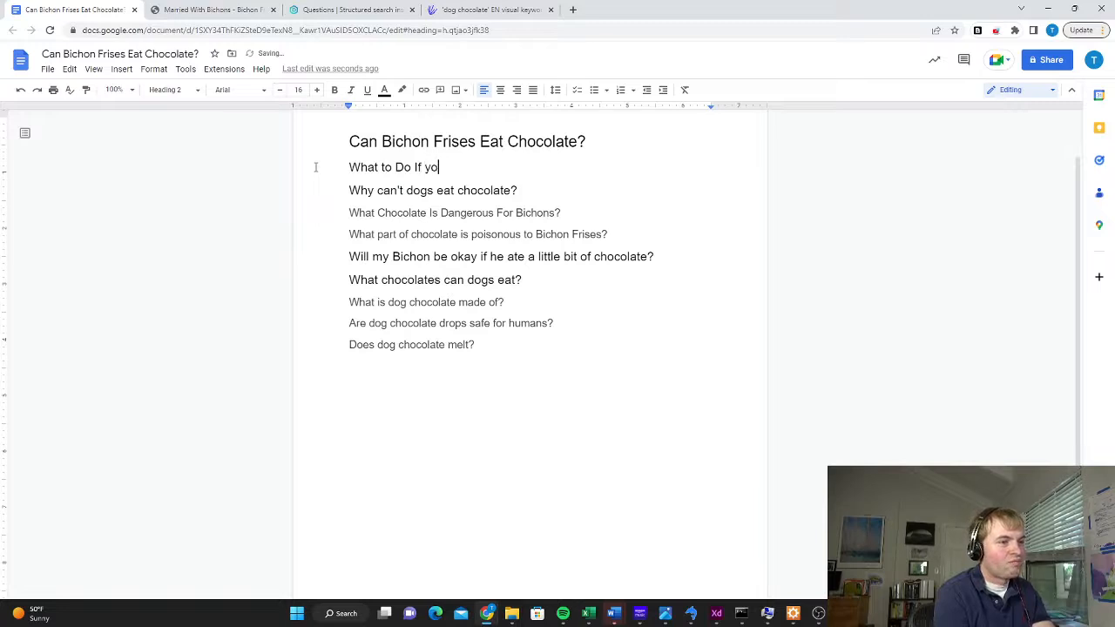
pyautogui.write('Your Bi')
pyautogui.write('Eatd')
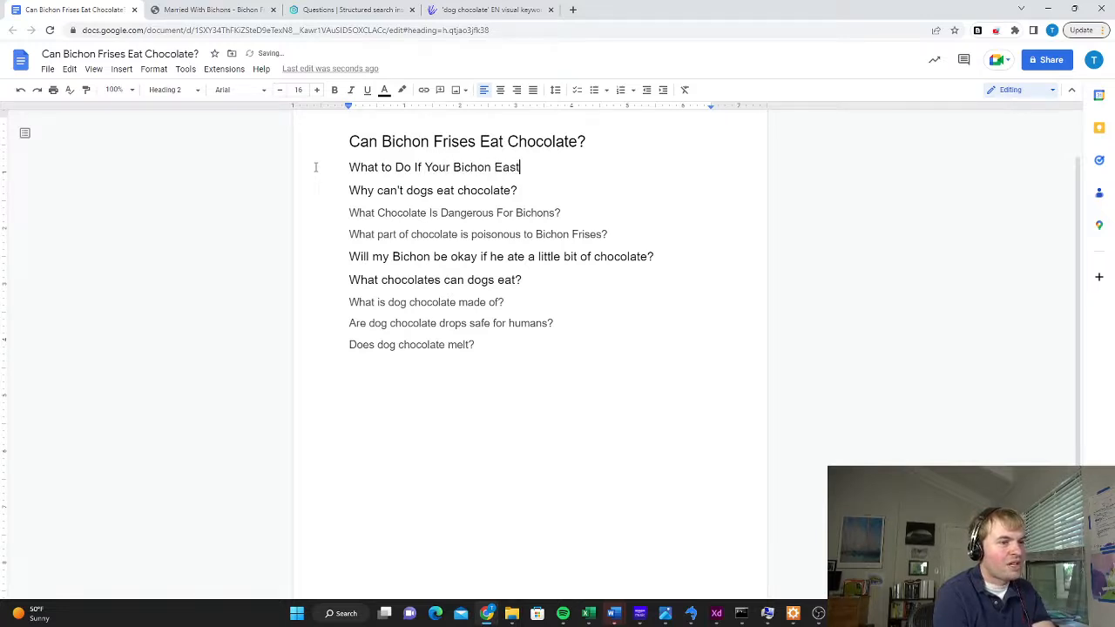
pyautogui.press('BackSpace')
pyautogui.press('BackSpace')
pyautogui.write('ts Chocolate')
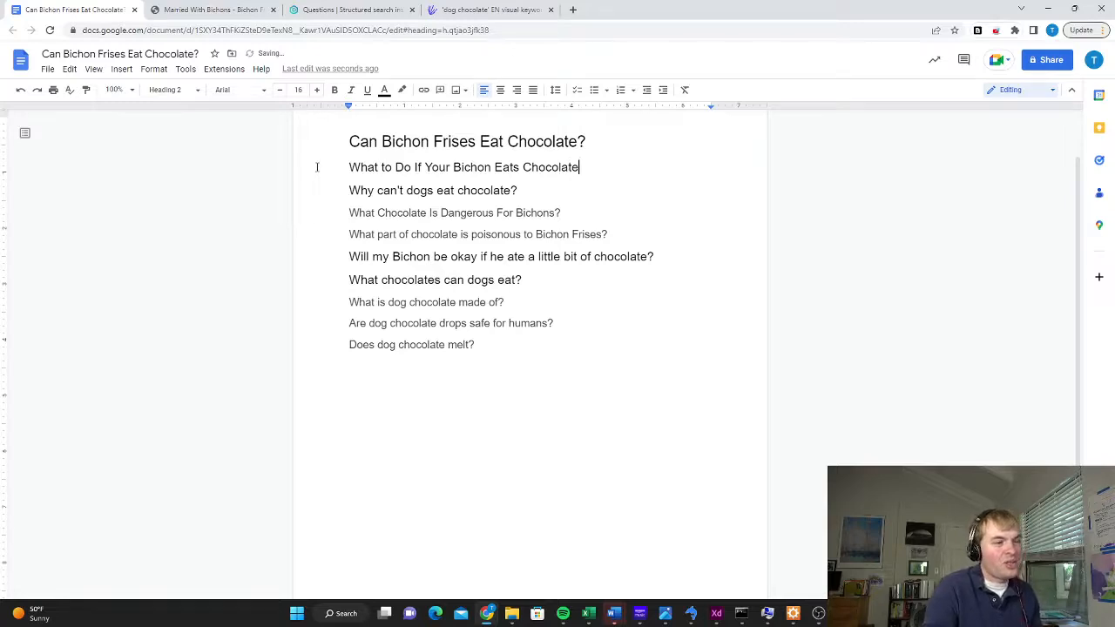
pyautogui.click(519, 189)
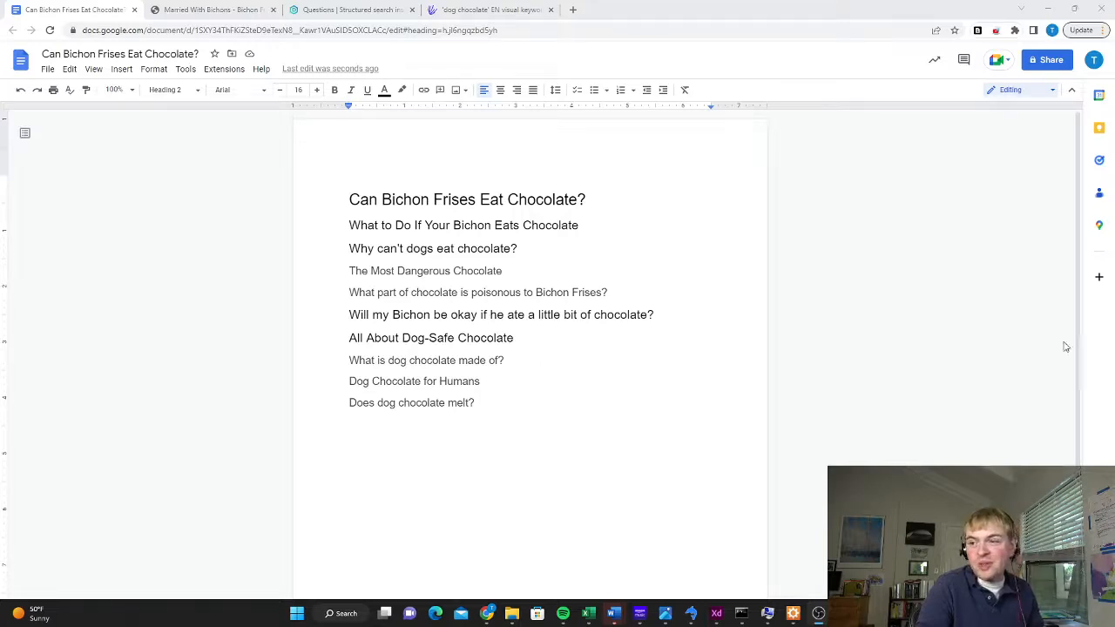
# Start an introductory paragraph directly below the title with "Many owners wonder if their Bichon Frise can eat chocolate."
pyautogui.doubleClick(606, 198)
pyautogui.click(601, 200)
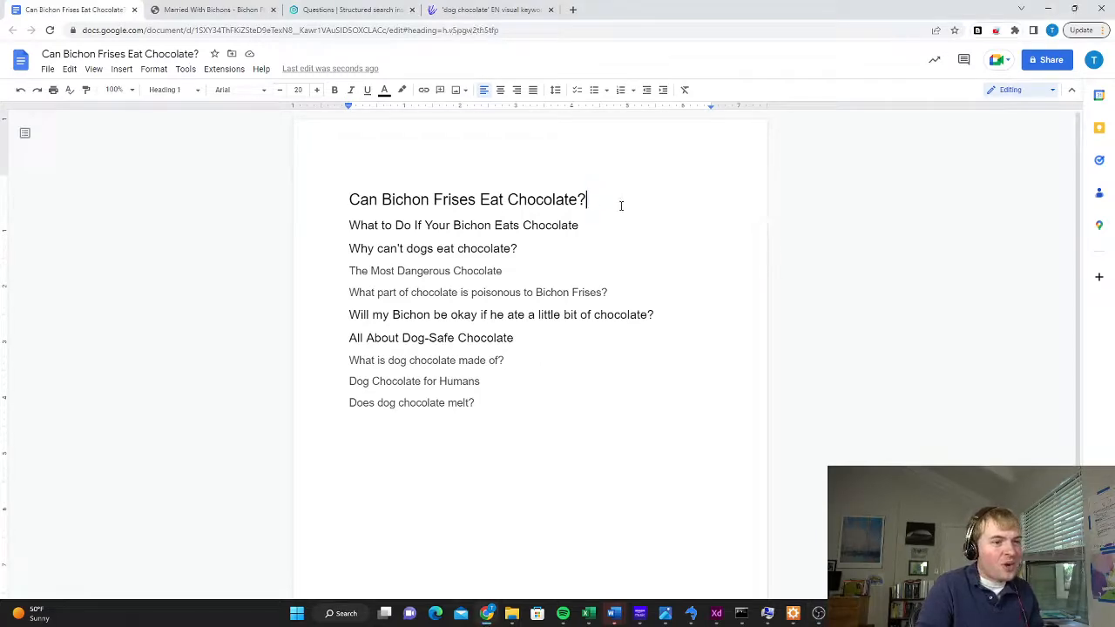
pyautogui.press('Return')
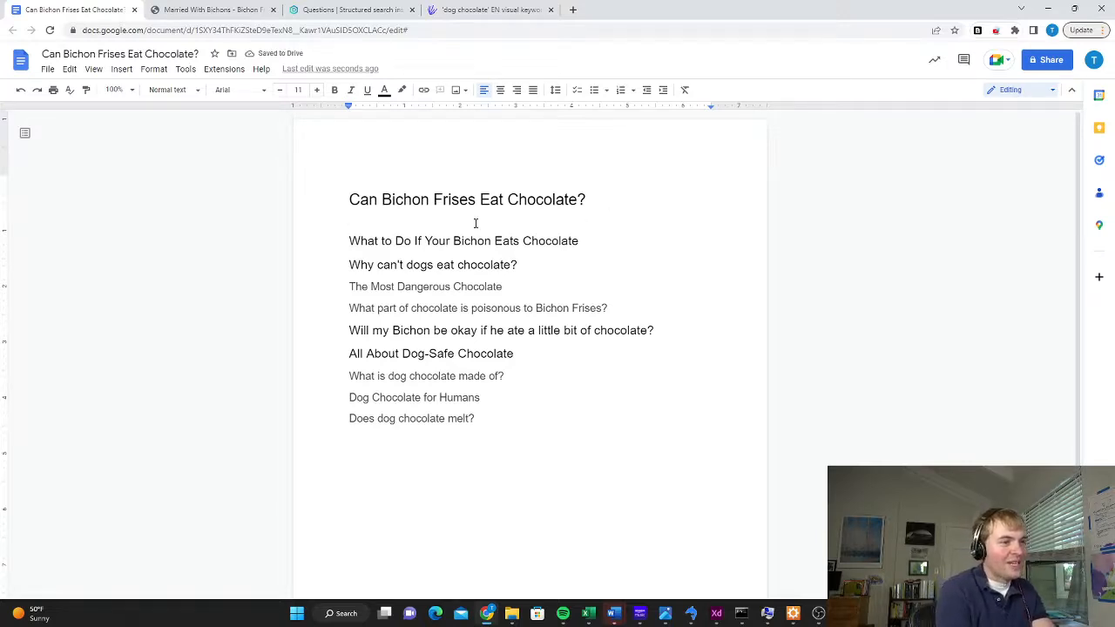
pyautogui.write('Many owners')
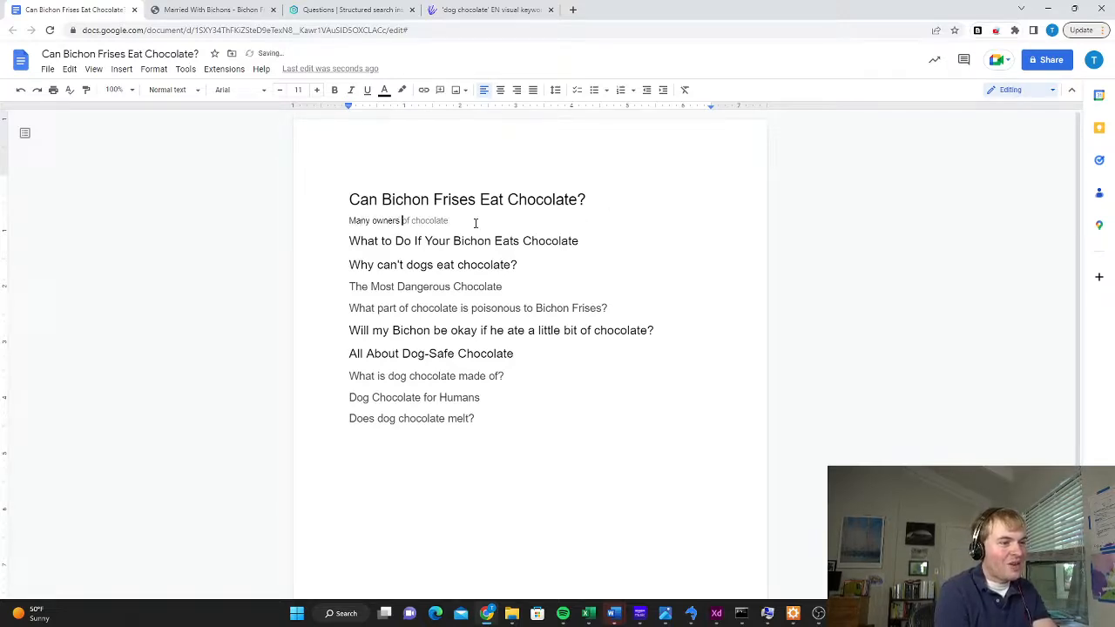
pyautogui.write(' wonder if the')
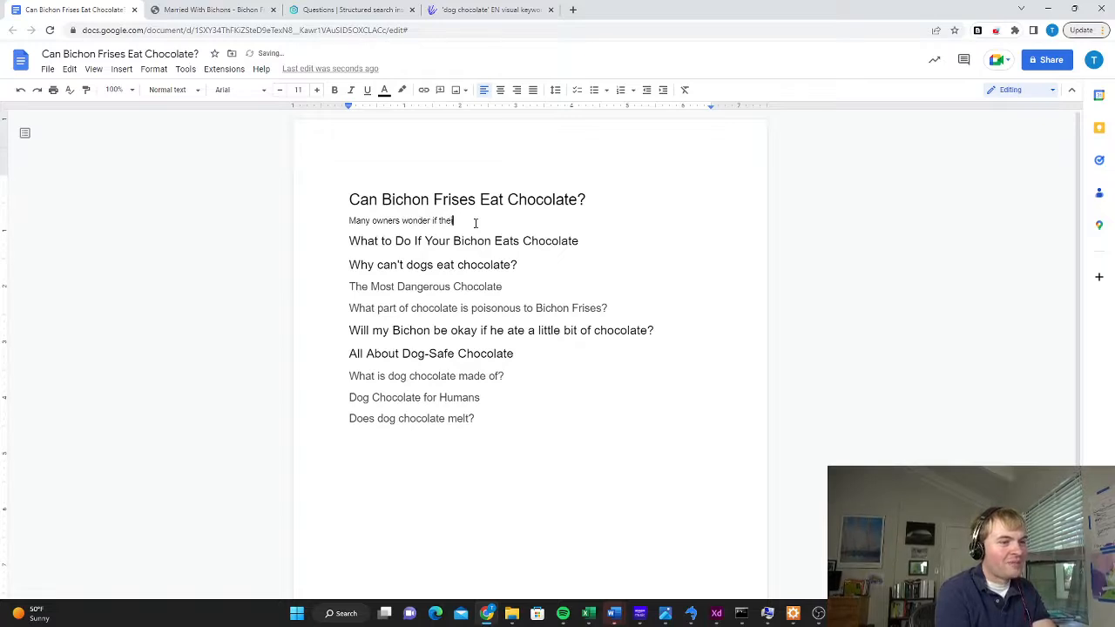
pyautogui.write('ir Bichon Frise can')
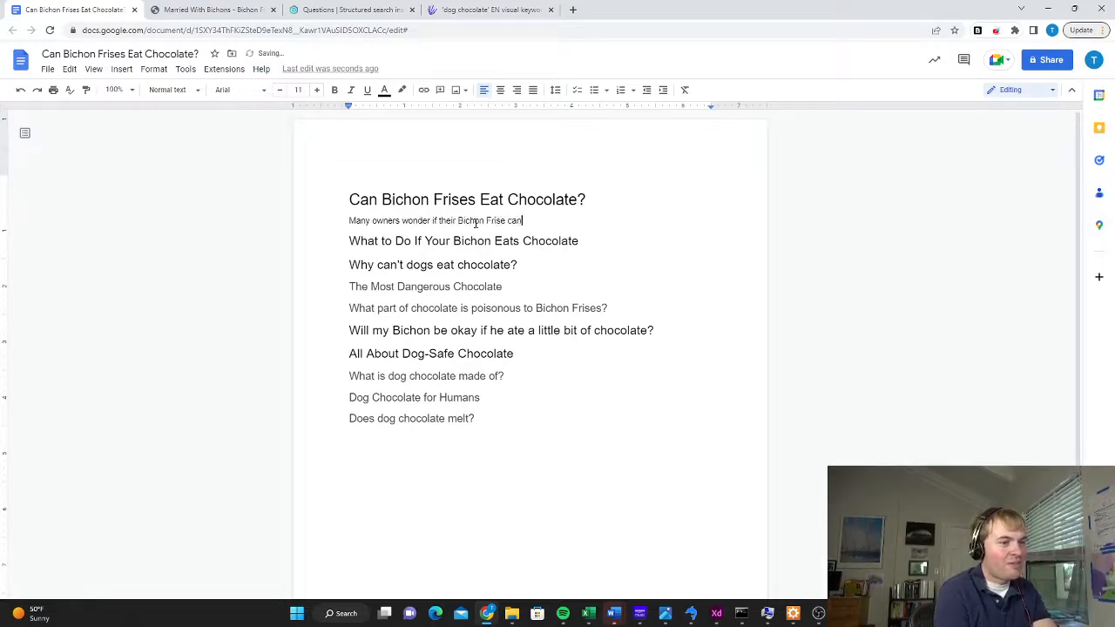
pyautogui.write(' eat chocolate. Human')
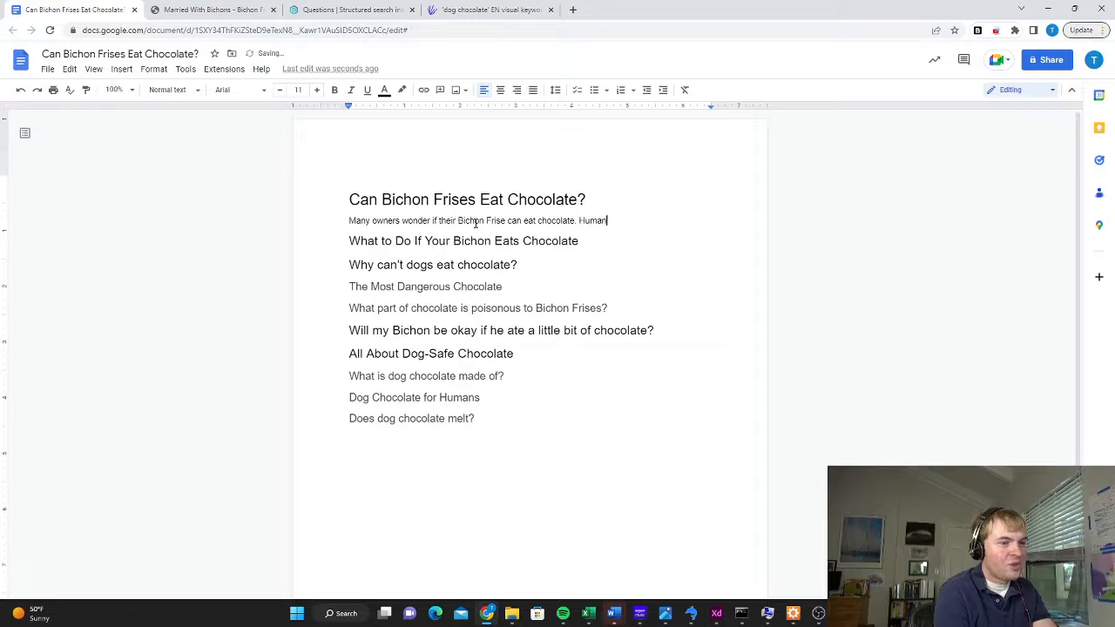
pyautogui.write('s love chocolate, a')
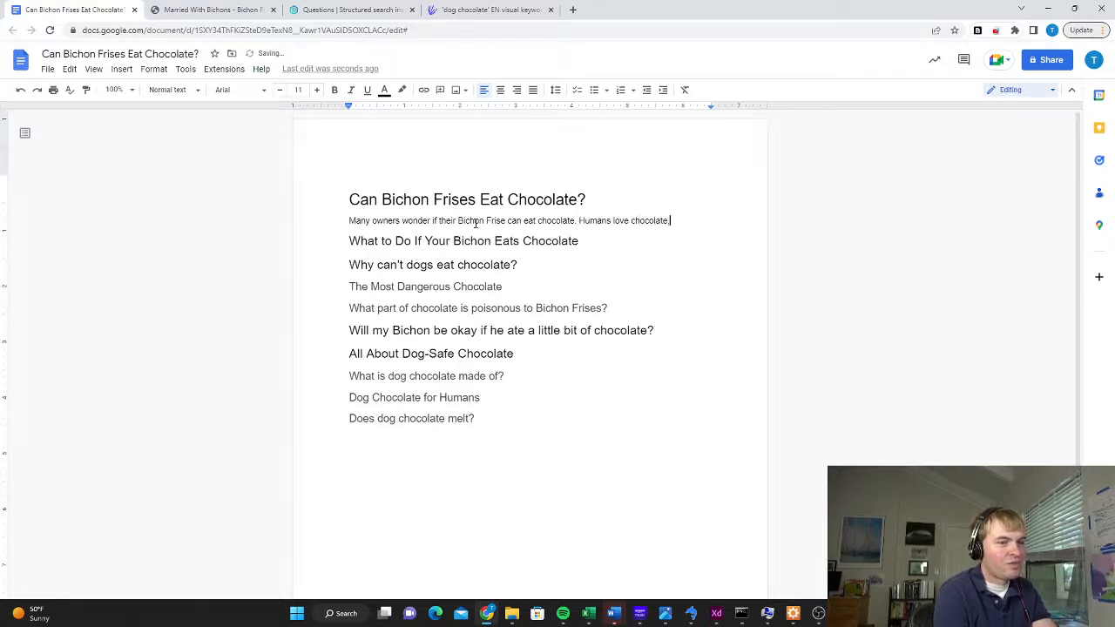
# Begin the introduction's second sentence with "Humans love chocolate–and dogs often beg for it–"
pyautogui.press('BackSpace')
pyautogui.press('BackSpace')
pyautogui.press('BackSpace')
pyautogui.write('--and dogs ')
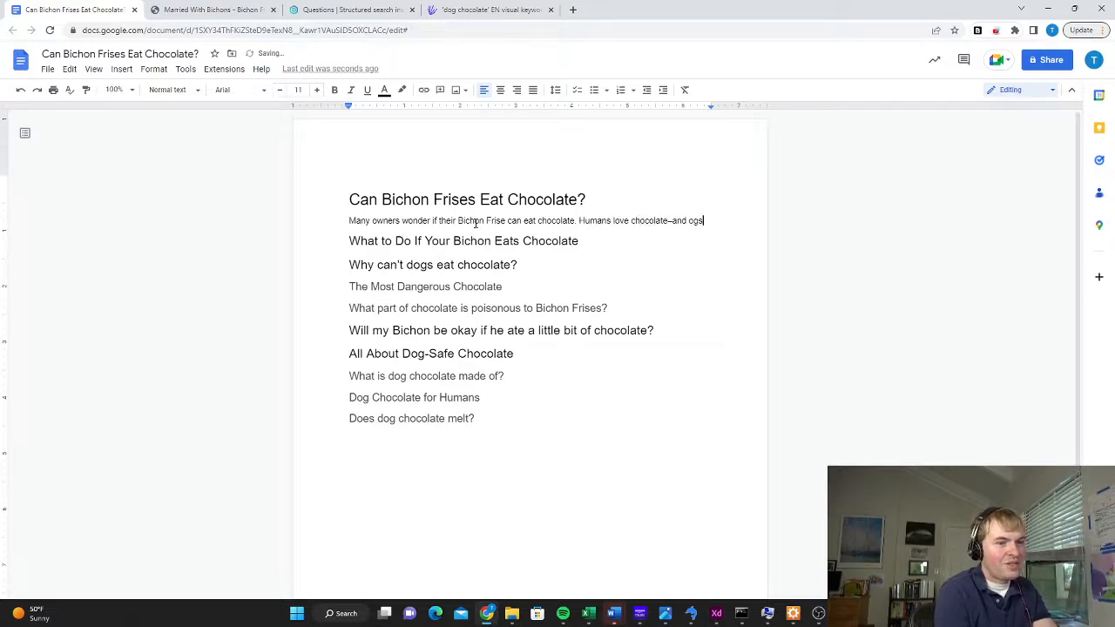
pyautogui.write('often beg')
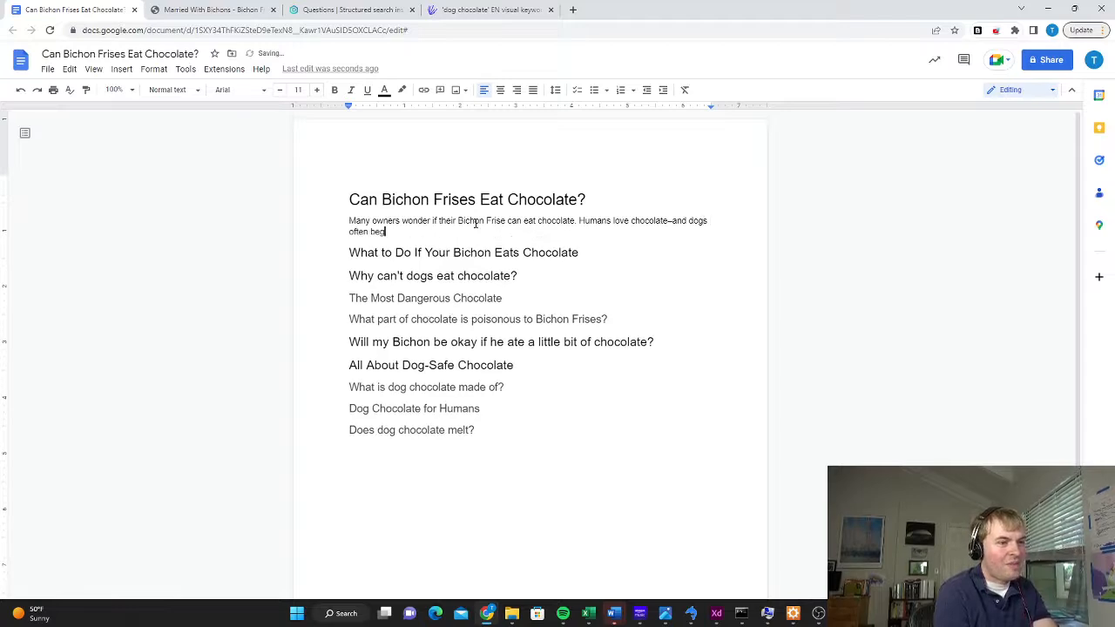
pyautogui.write(' for it-')
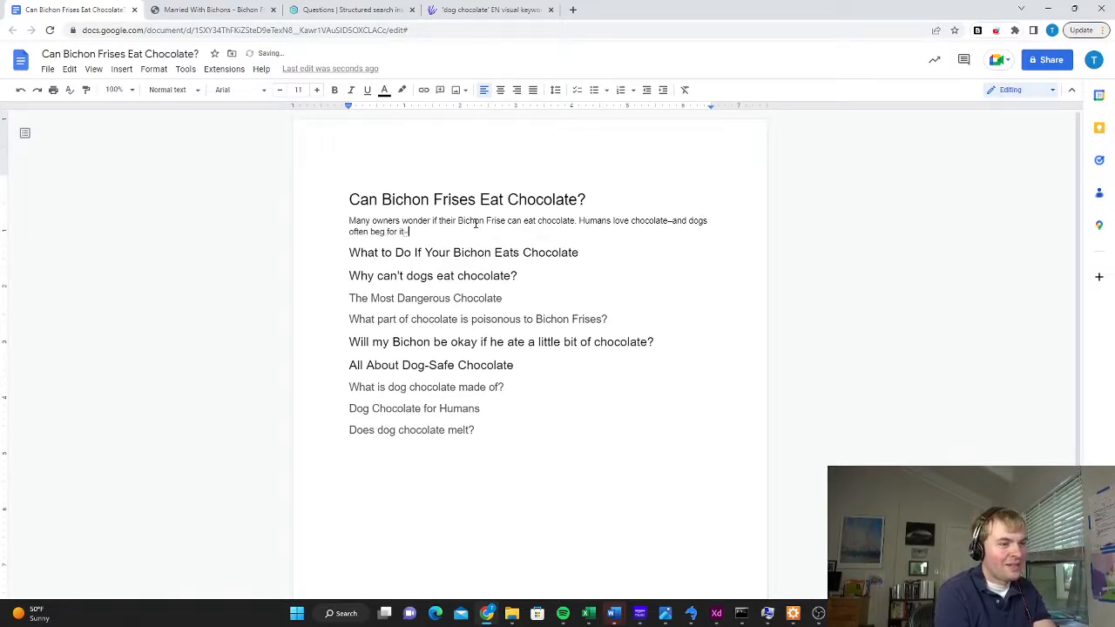
pyautogui.write('-so is it okay to ')
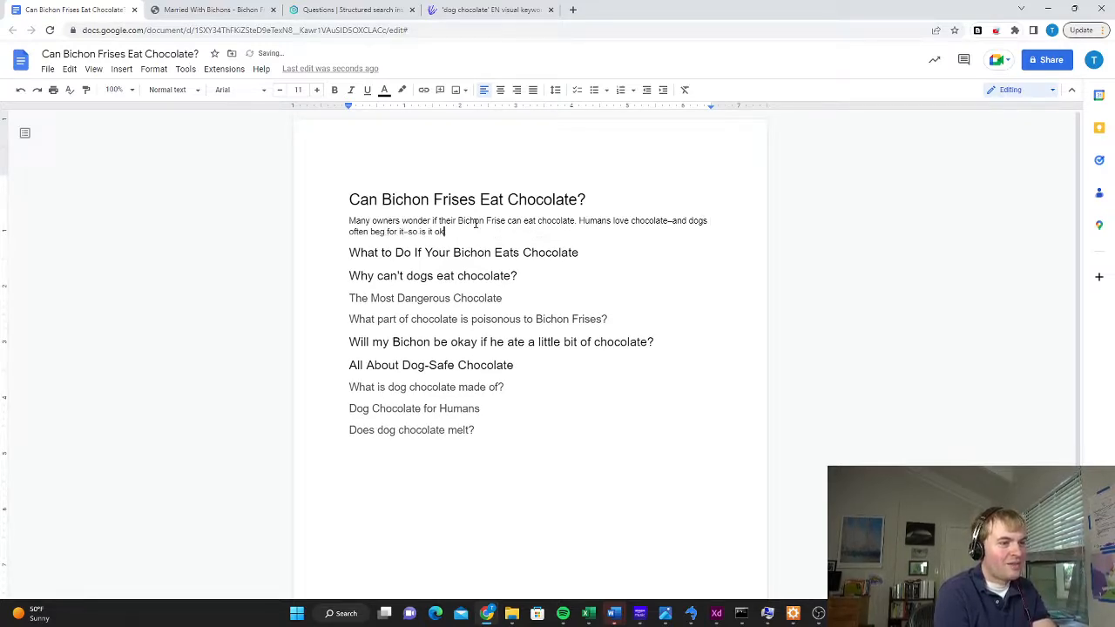
pyautogui.write('sneak your Bic')
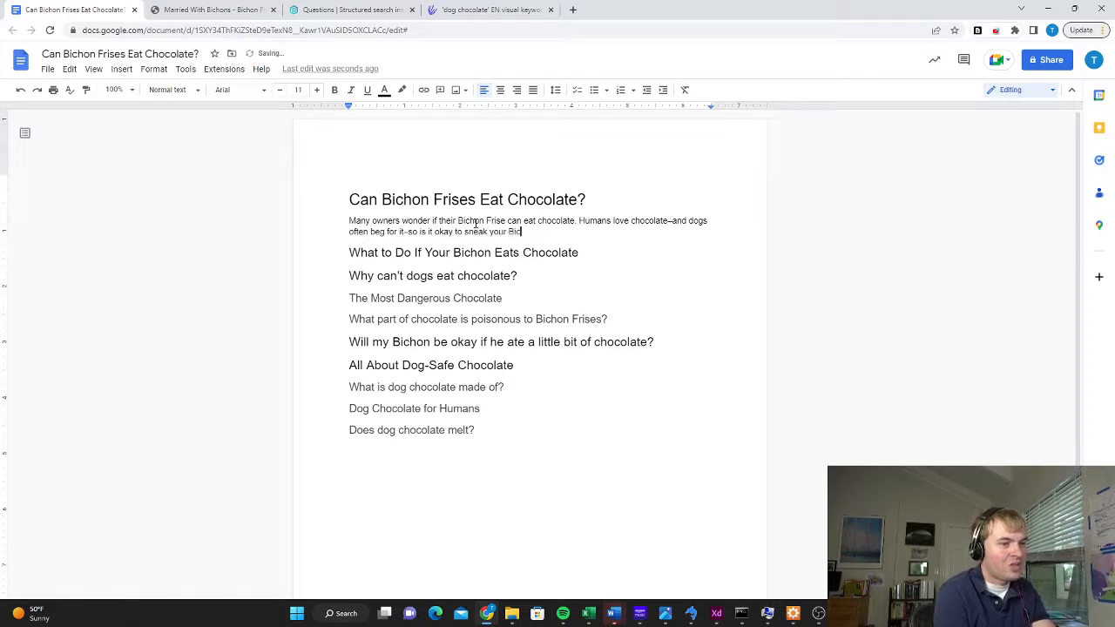
pyautogui.write('hon a bit of choc')
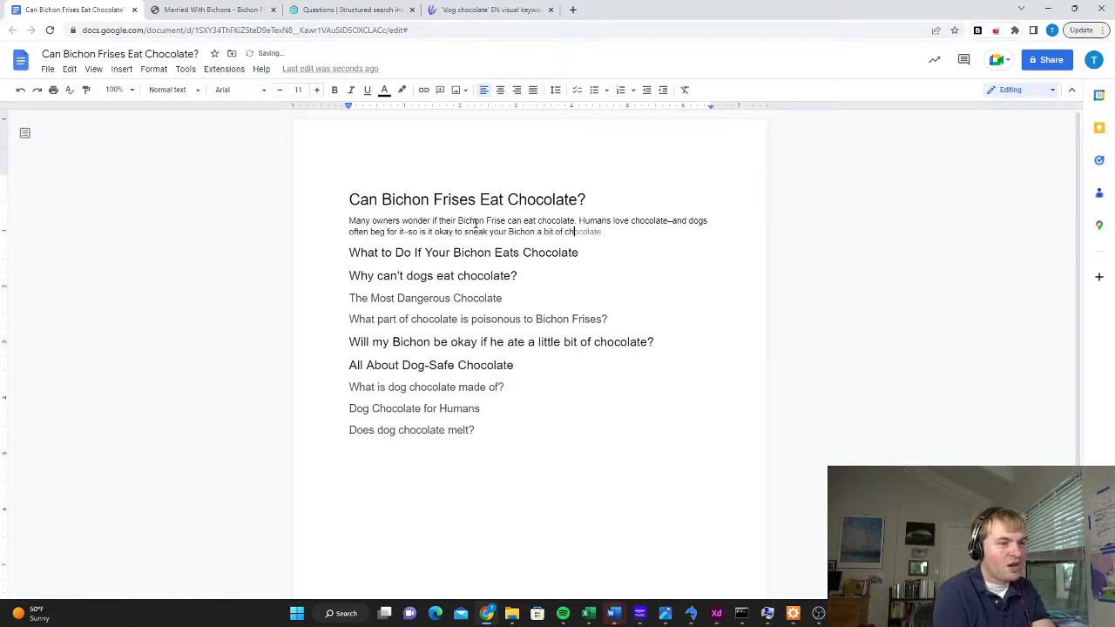
pyautogui.write('olate e')
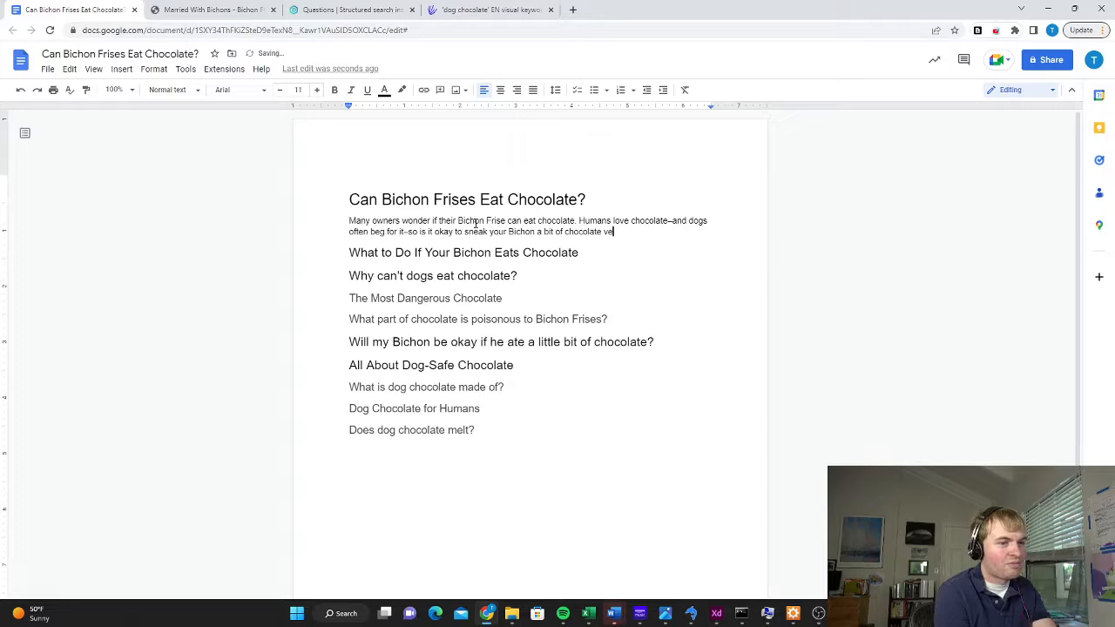
pyautogui.write('very once in')
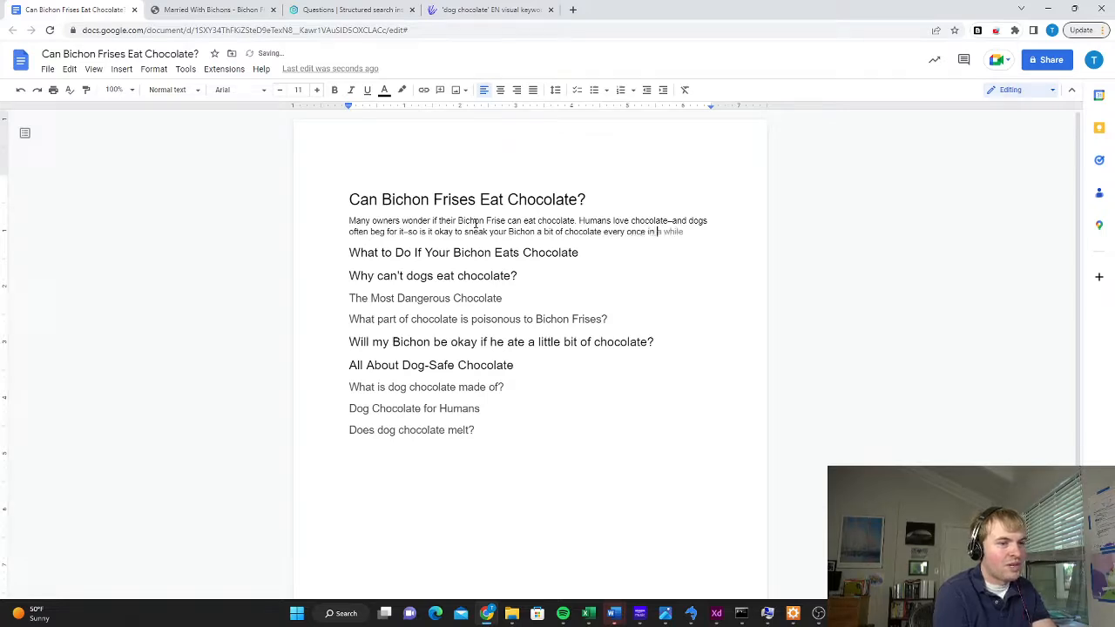
pyautogui.write(' a while?')
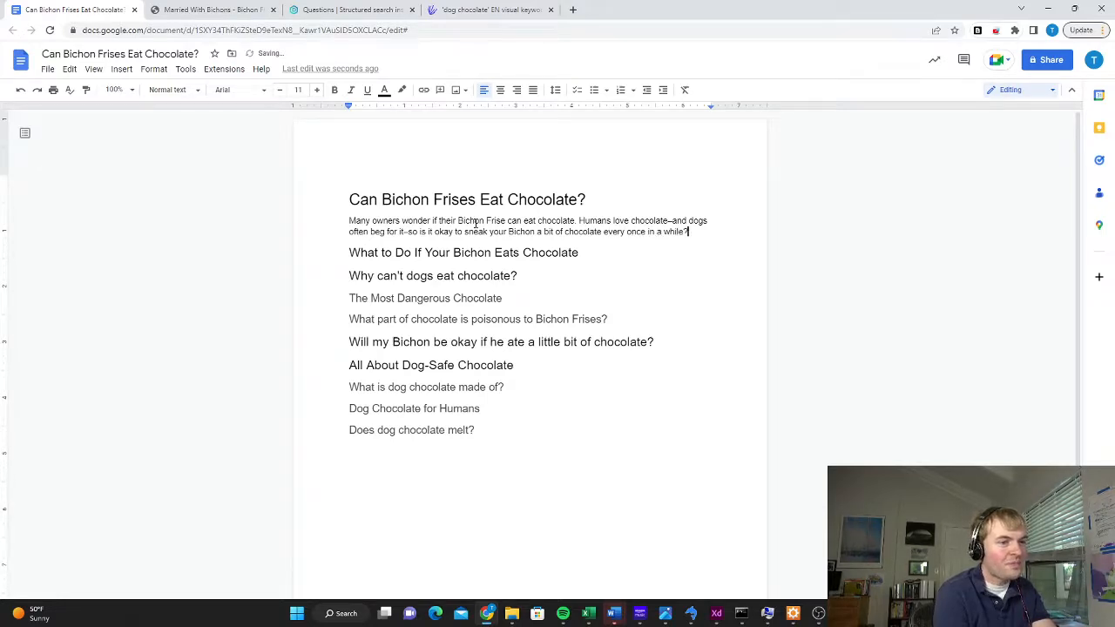
# Add a second paragraph after a blank line, starting "The answer is no: Bichon Frises, like all dogs, cannot safely eat chocolate."
pyautogui.press('Return')
pyautogui.press('Return')
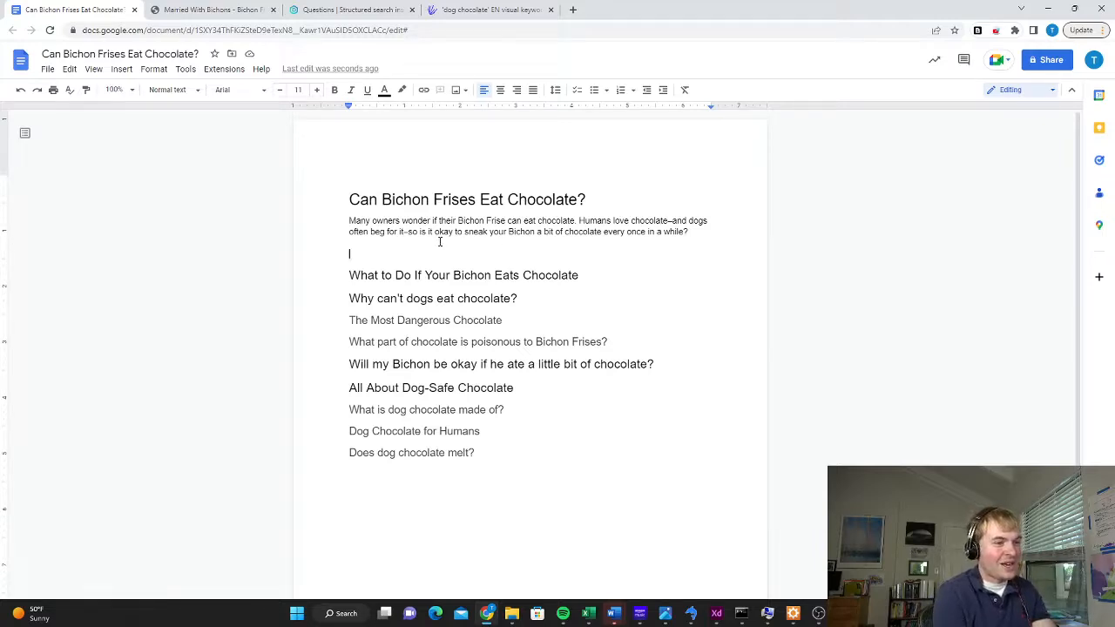
pyautogui.write('The answer is no')
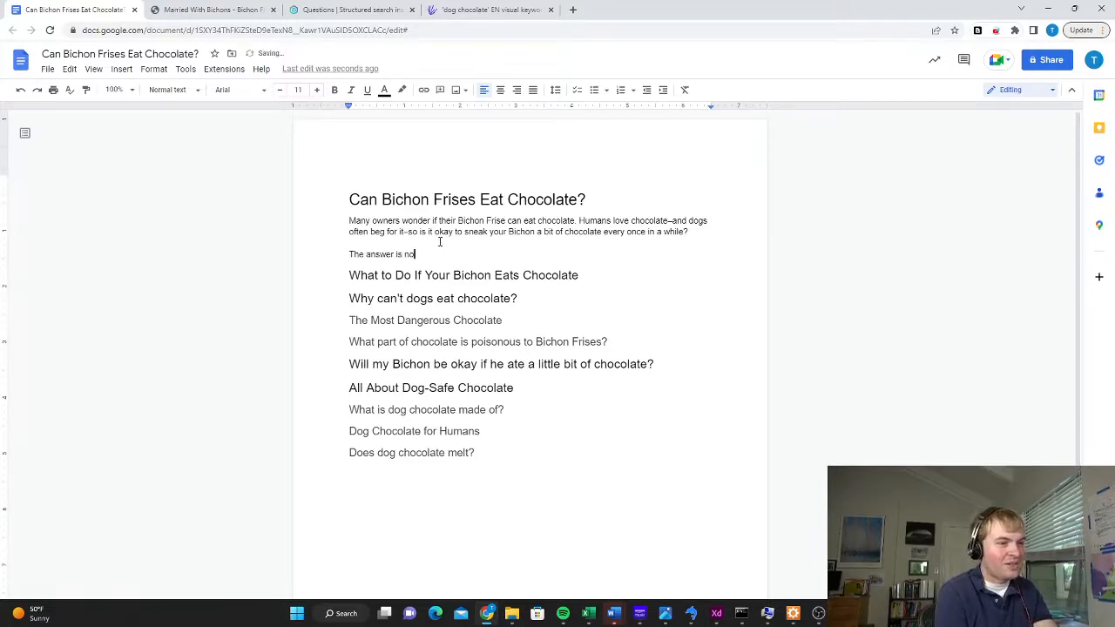
pyautogui.write(': Bichon Frises')
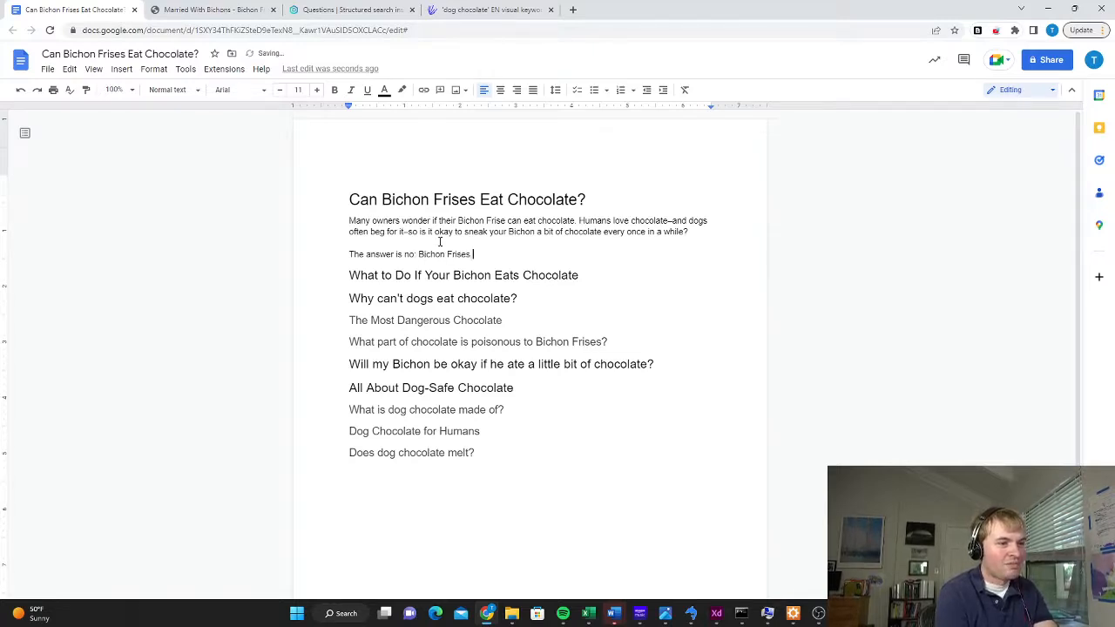
pyautogui.write(', like a')
pyautogui.press('BackSpace')
pyautogui.press('BackSpace')
pyautogui.press('BackSpace')
pyautogui.press('BackSpace')
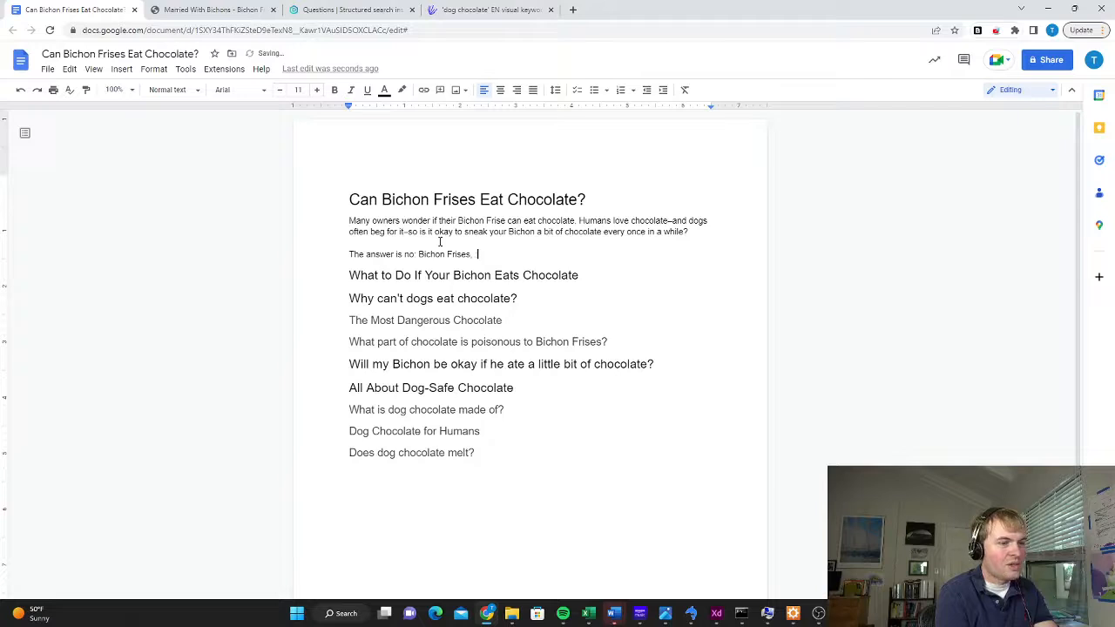
pyautogui.write('e all ')
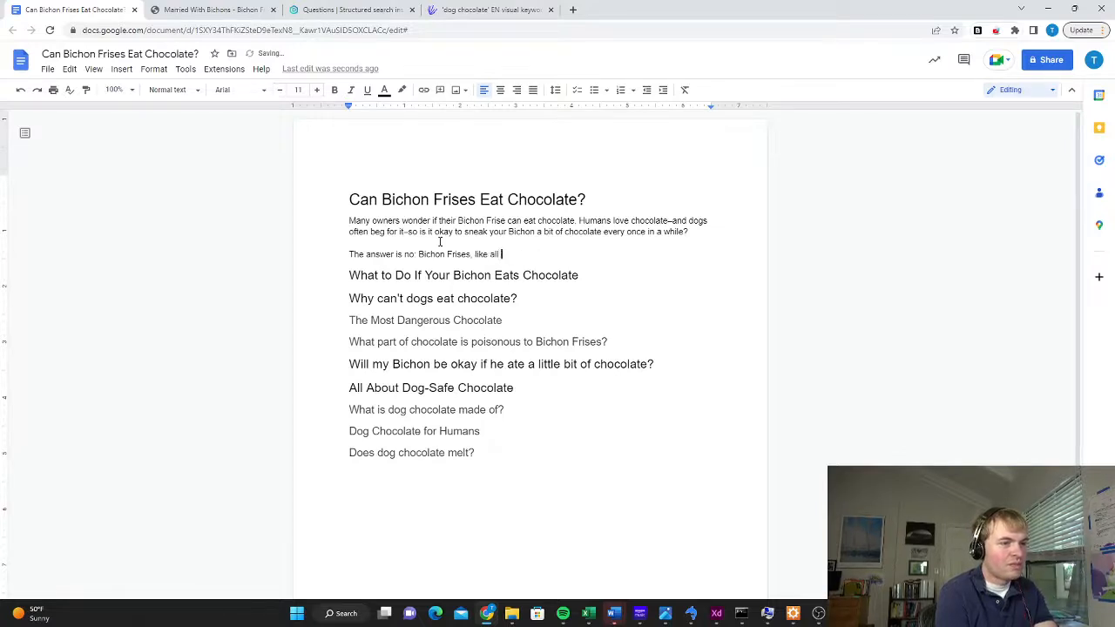
pyautogui.write('dogs, arno')
pyautogui.press('BackSpace')
pyautogui.press('BackSpace')
pyautogui.press('BackSpace')
pyautogui.press('BackSpace')
pyautogui.write('c')
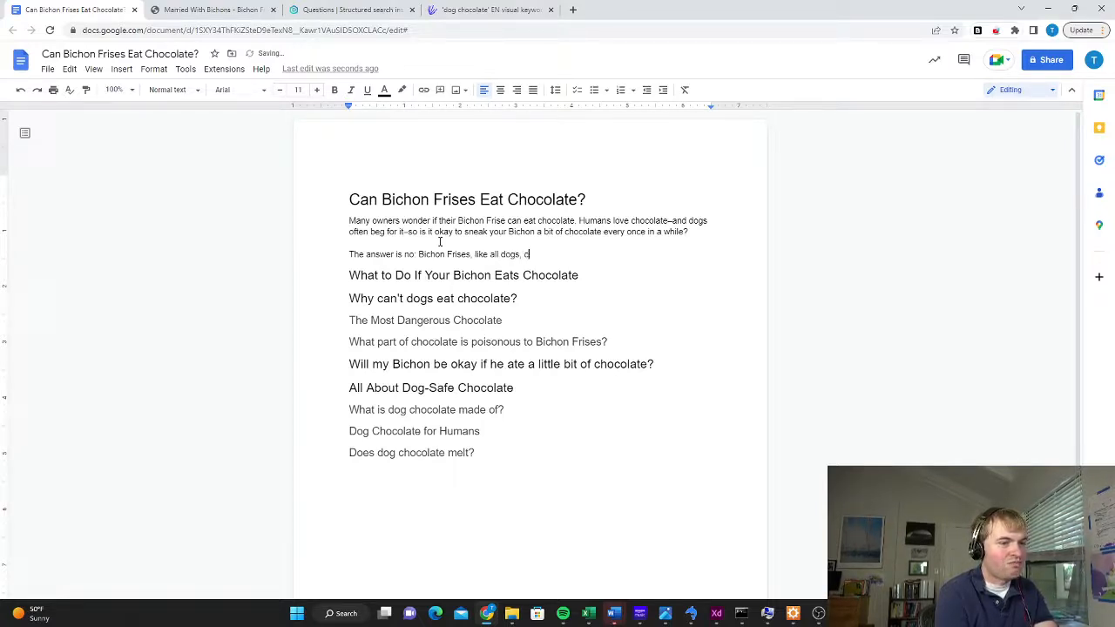
pyautogui.write('annot safely ea')
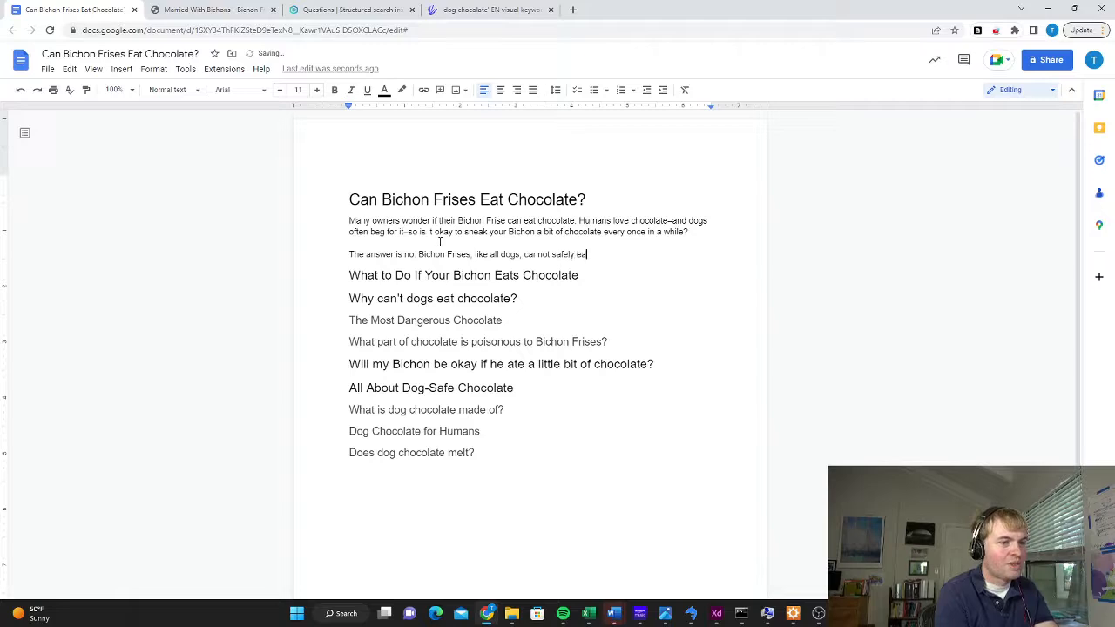
pyautogui.write('t chocolate. C')
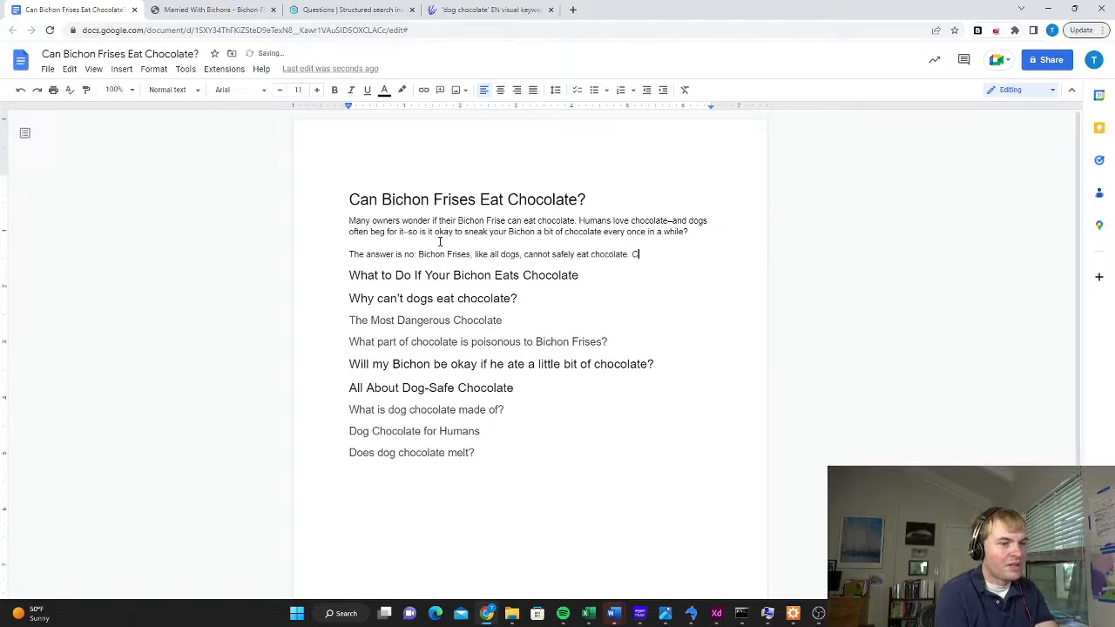
pyautogui.write('hocolate contains s')
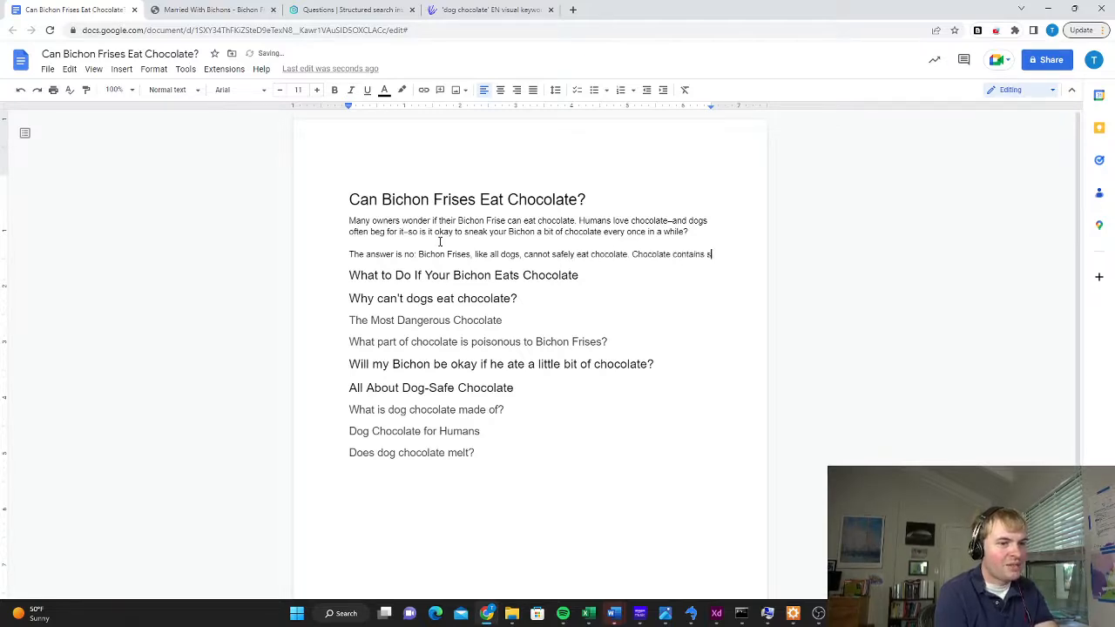
pyautogui.write('everal compoun')
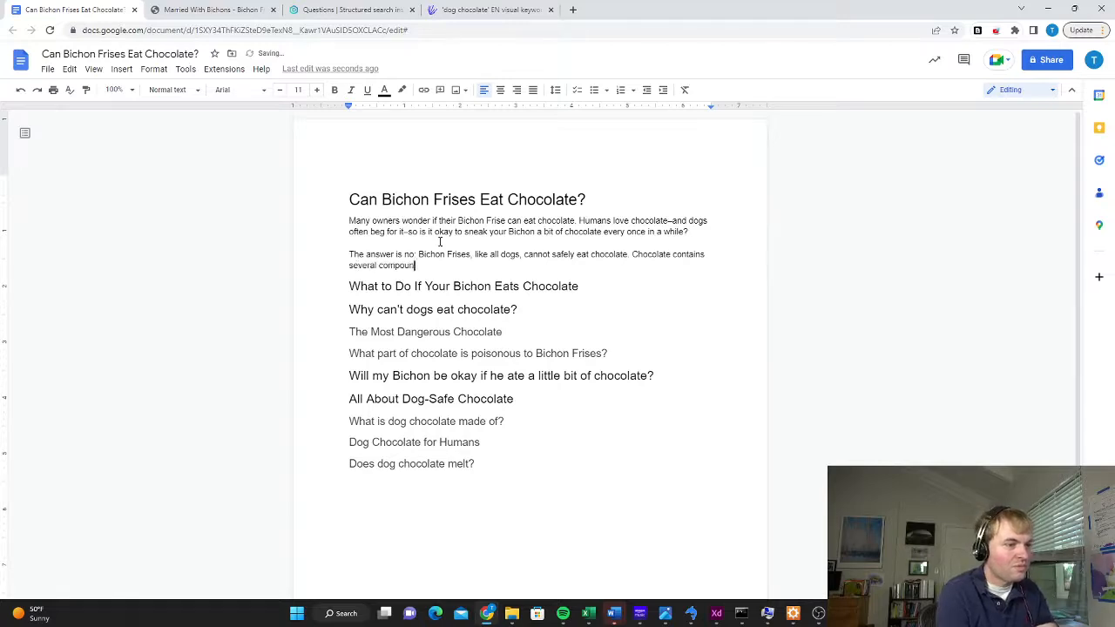
pyautogui.write('ds that are tox')
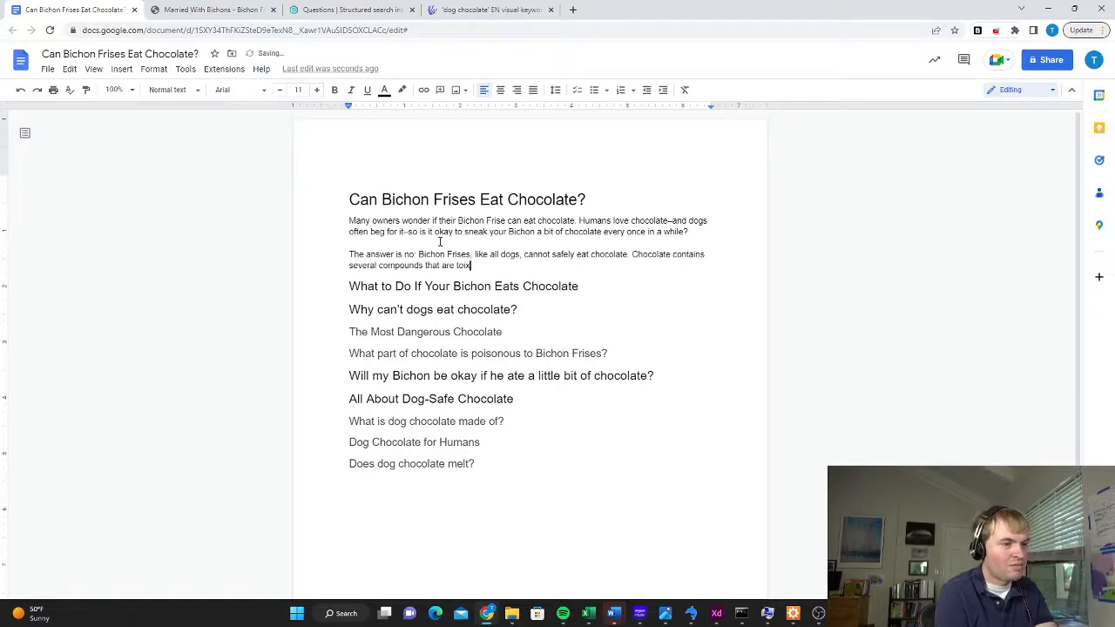
pyautogui.write('ic to dogs, and th')
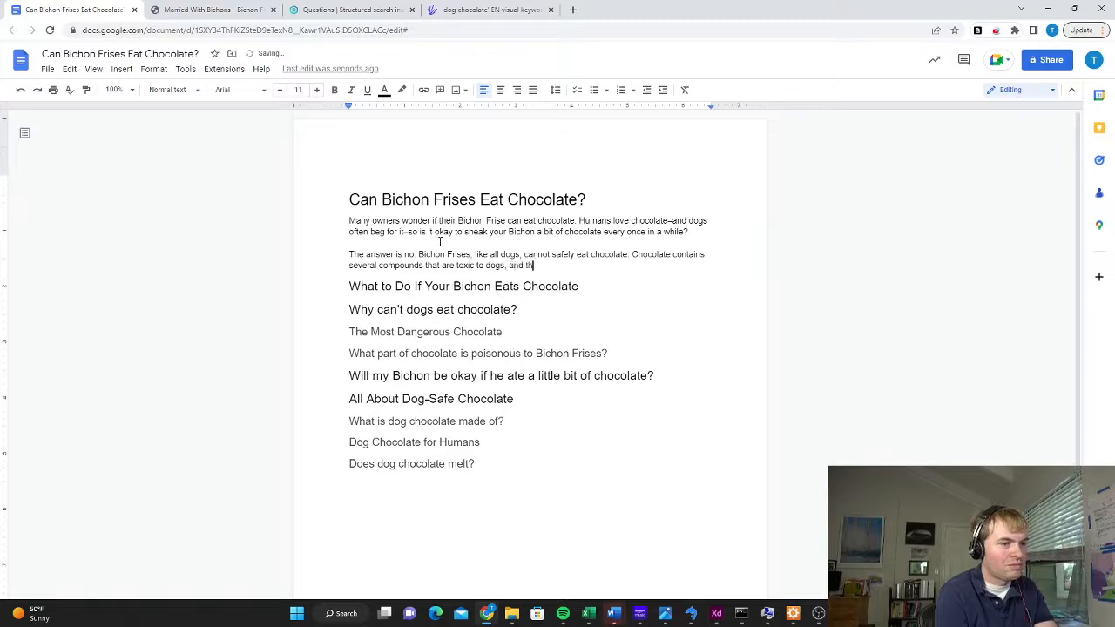
pyautogui.write('ese can result in serious')
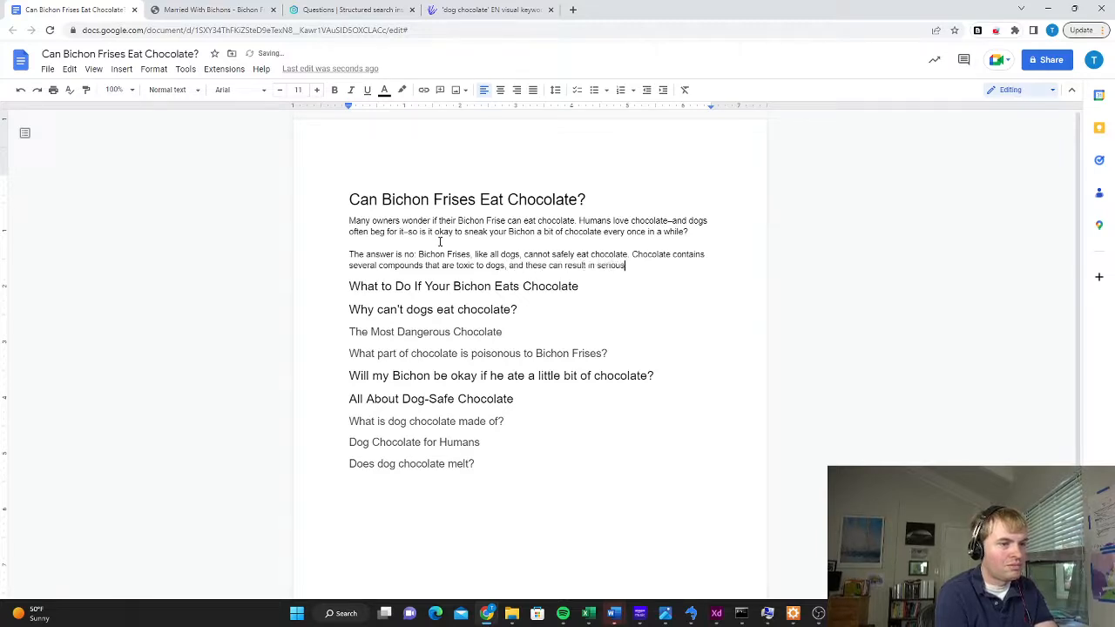
pyautogui.write(' harm to your Bichon.')
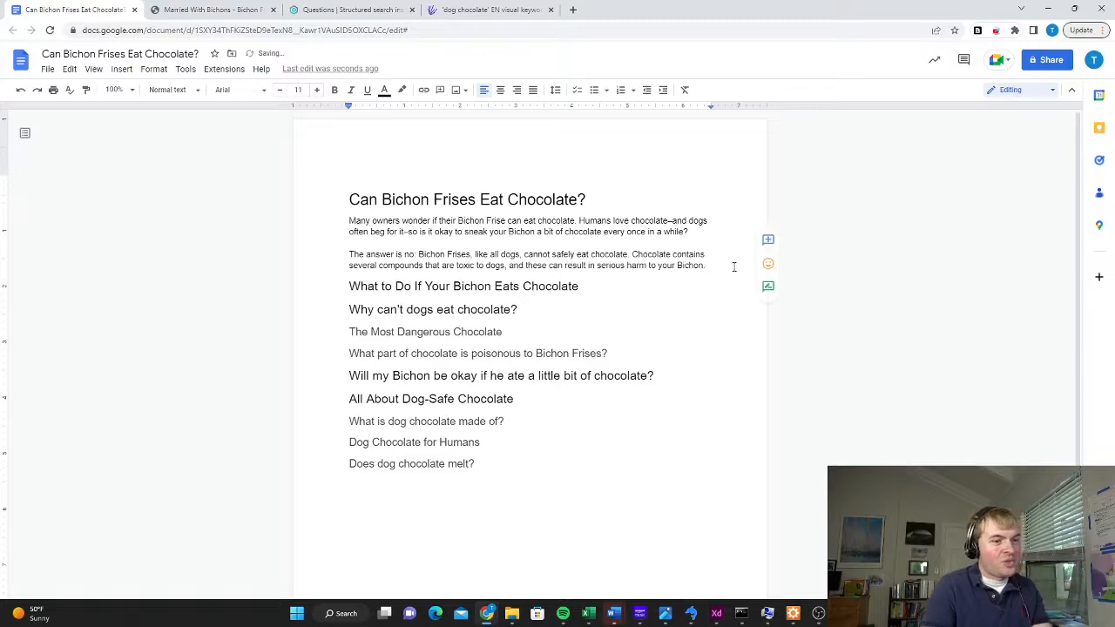
# Make the whole "The answer is no" paragraph bold and add a blank line beneath it for a new paragraph
pyautogui.moveTo(707, 265); pyautogui.dragTo(335, 254)
pyautogui.hotkey('ctrl', 'b')
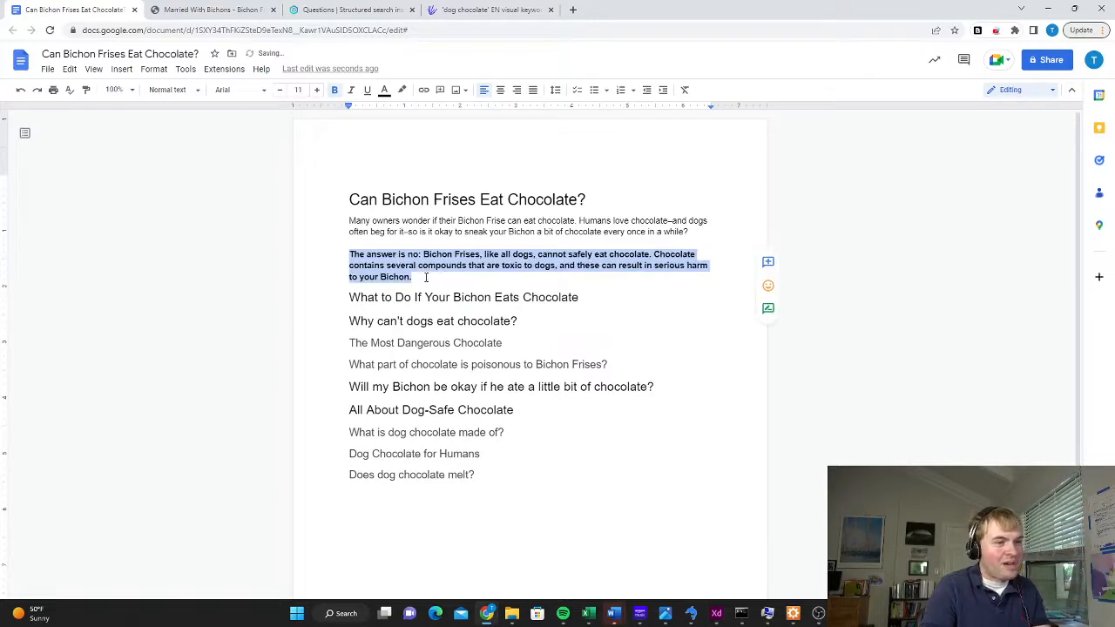
pyautogui.click(424, 276)
pyautogui.press('Return')
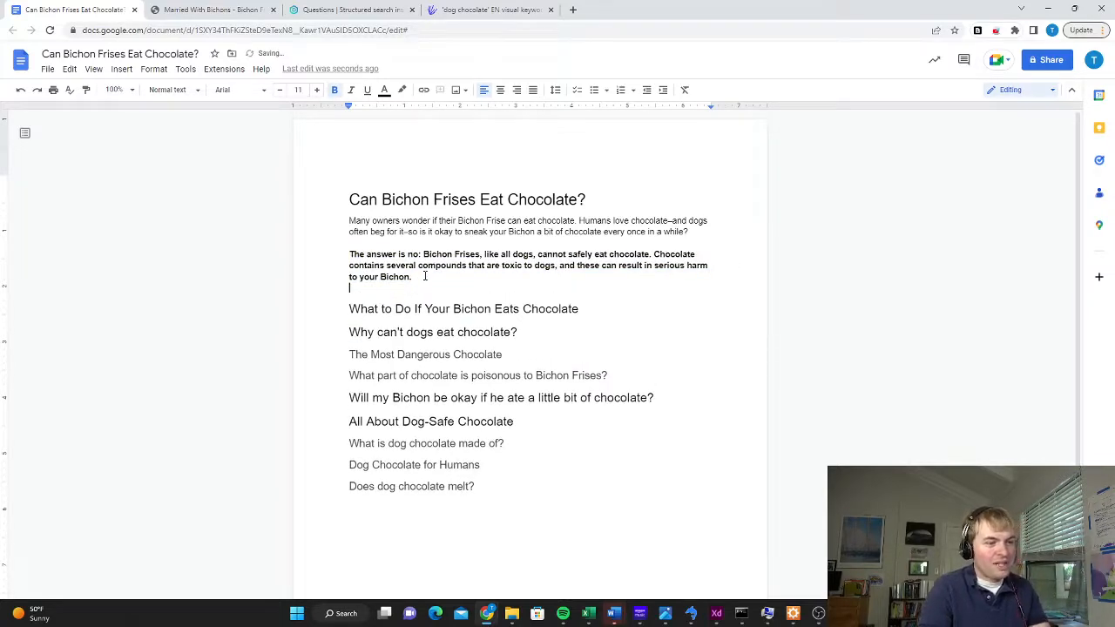
pyautogui.press('Return')
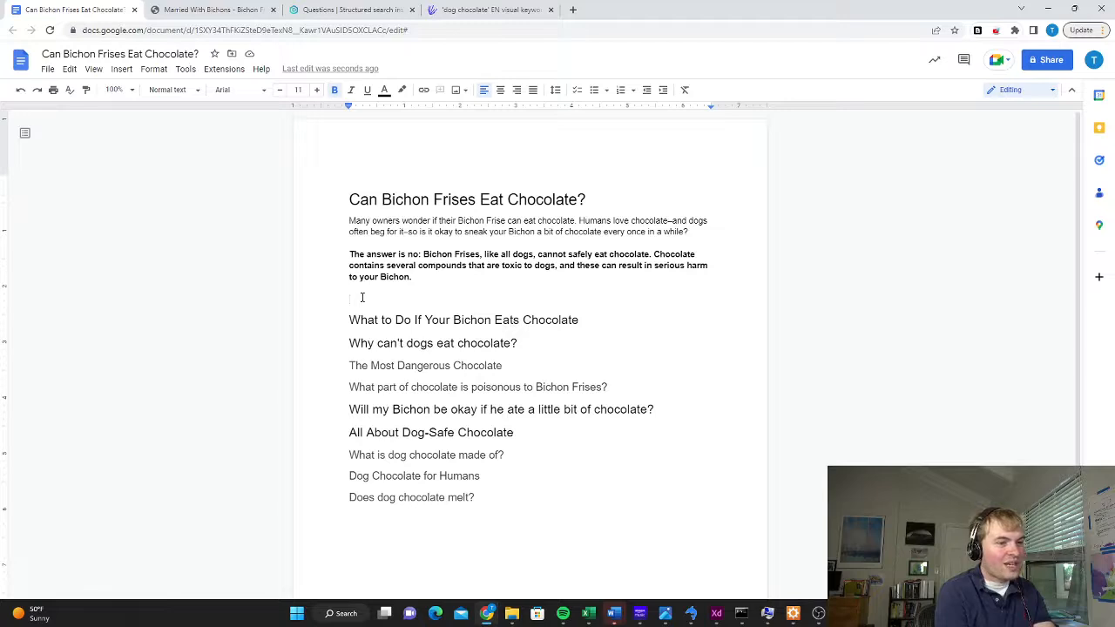
# Begin a third introductory paragraph in regular, non-bold text with "If you're concerned about your Bichon and chocolate,"
pyautogui.write('If yo')
pyautogui.press('BackSpace')
pyautogui.press('BackSpace')
pyautogui.press('BackSpace')
pyautogui.press('BackSpace')
pyautogui.press('BackSpace')
pyautogui.hotkey('ctrl', 'b')
pyautogui.write('If')
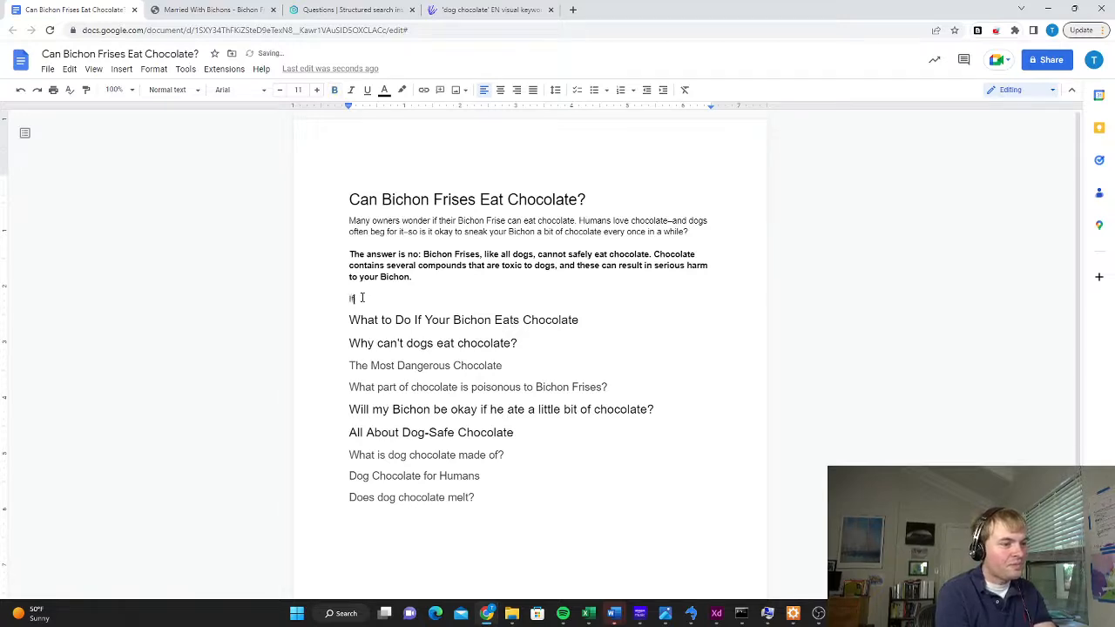
pyautogui.write(' you ')
pyautogui.write('fee')
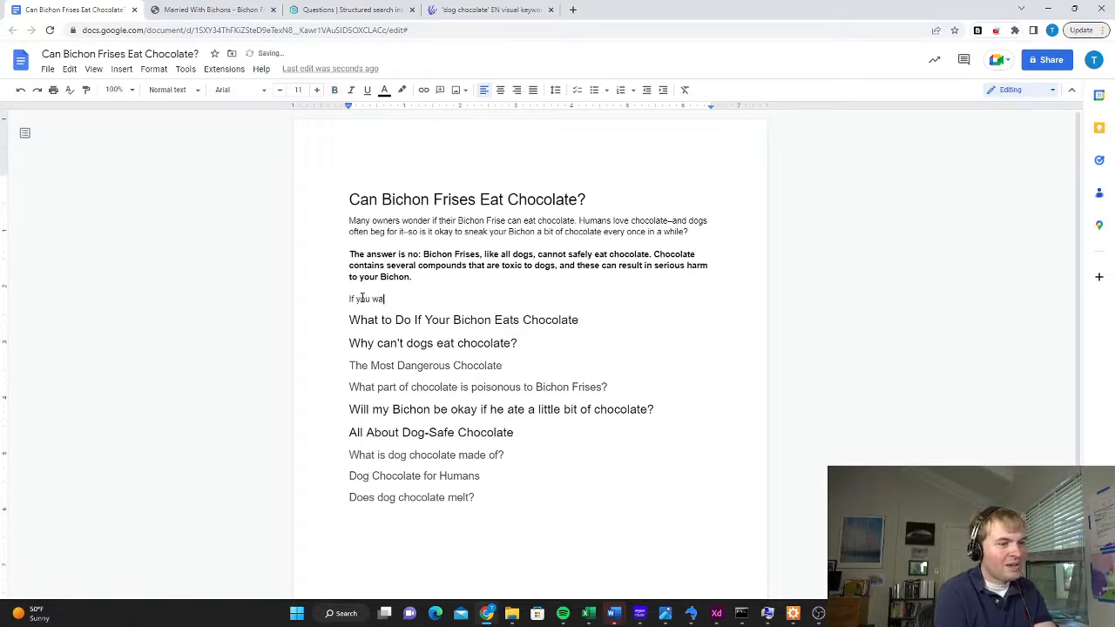
pyautogui.press('BackSpace')
pyautogui.press('BackSpace')
pyautogui.press('BackSpace')
pyautogui.press('BackSpace')
pyautogui.write('r')
pyautogui.press('BackSpace')
pyautogui.write("'re c")
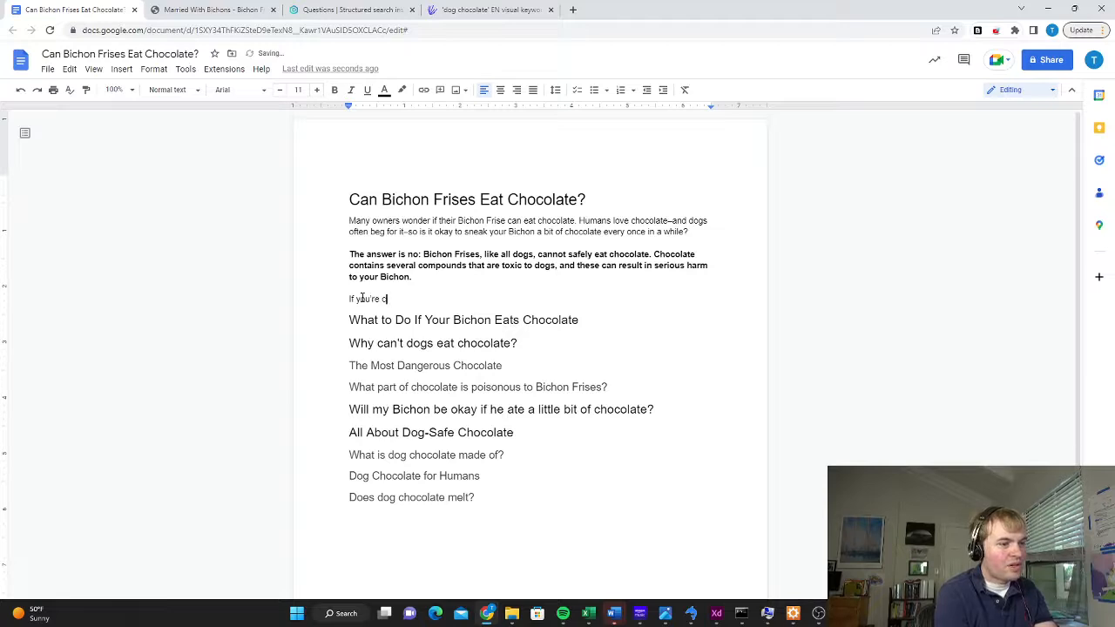
pyautogui.write('oncerned about your Bichon ')
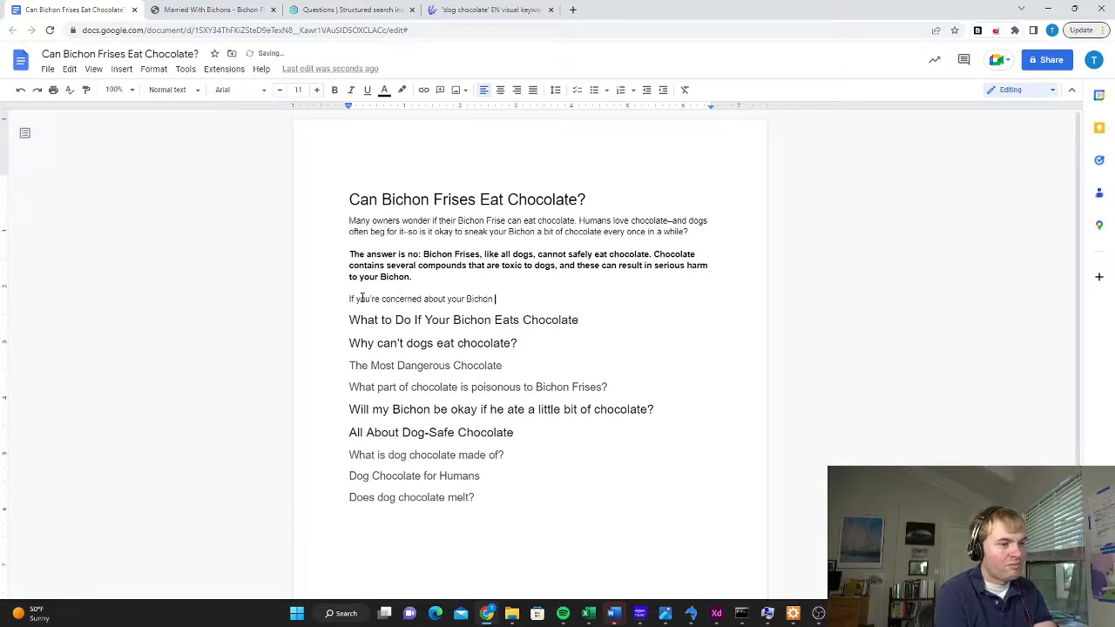
pyautogui.write('and chocolate, ')
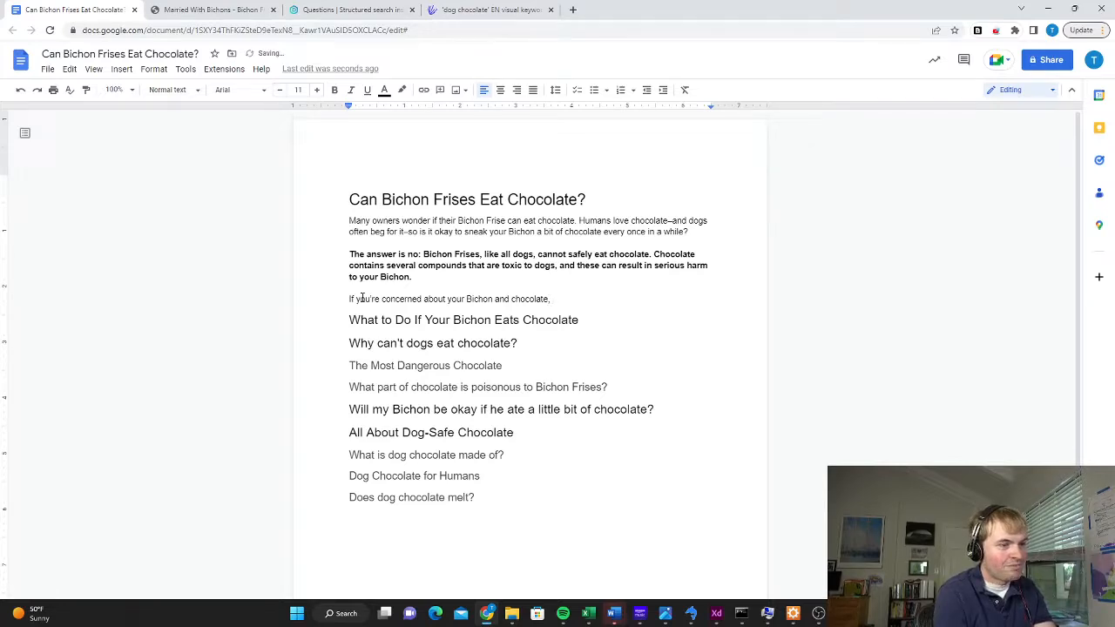
pyautogui.write('read on to learn more about')
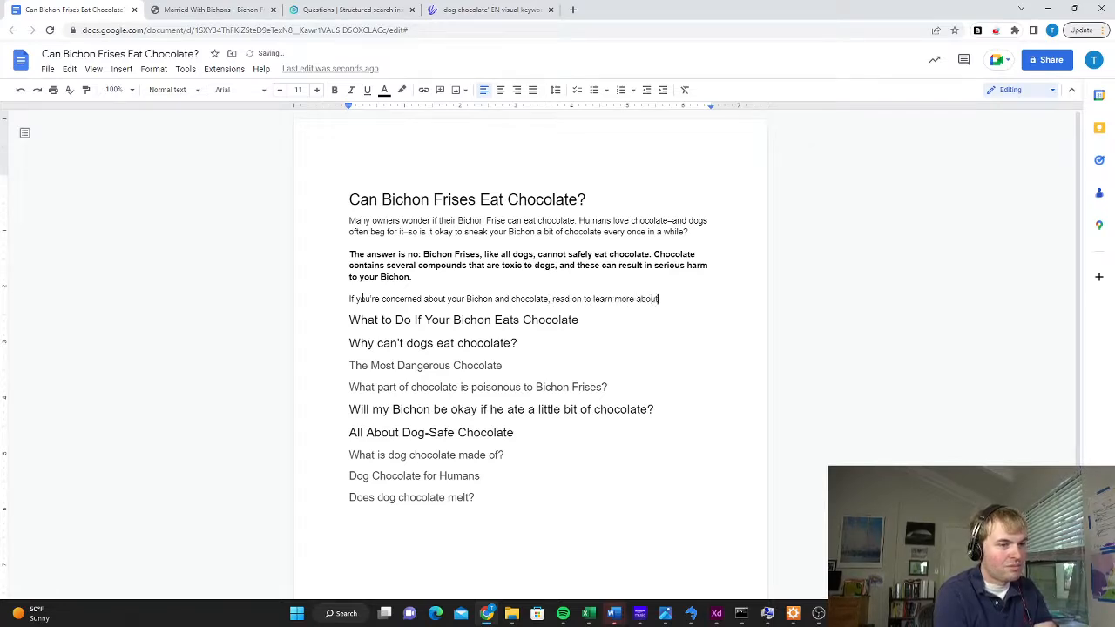
pyautogui.write(' why ')
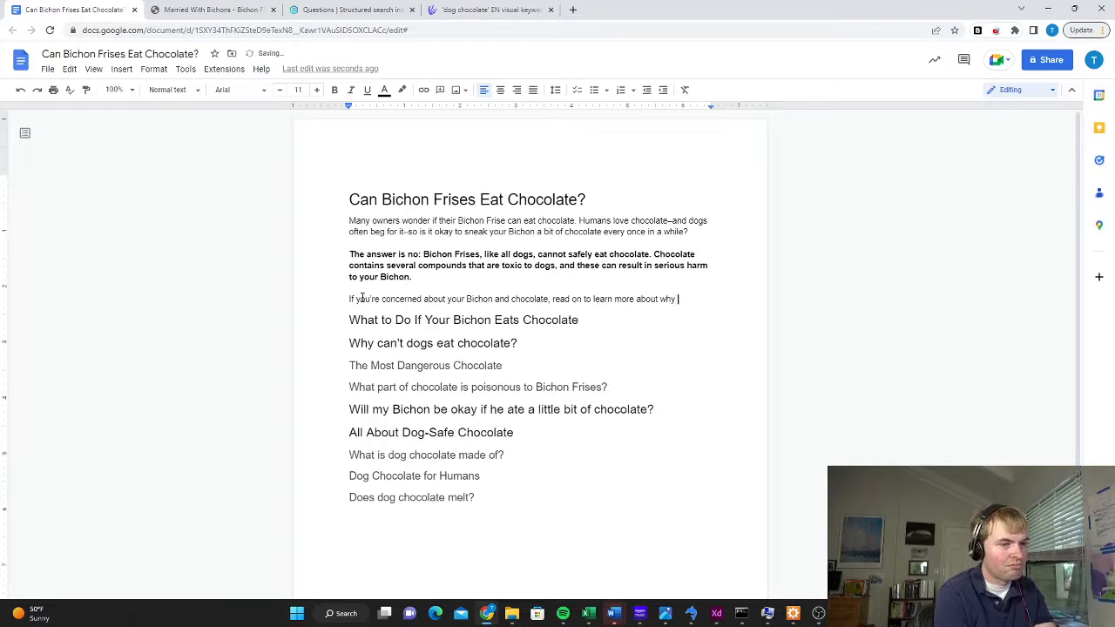
pyautogui.write("Bichons can't eat")
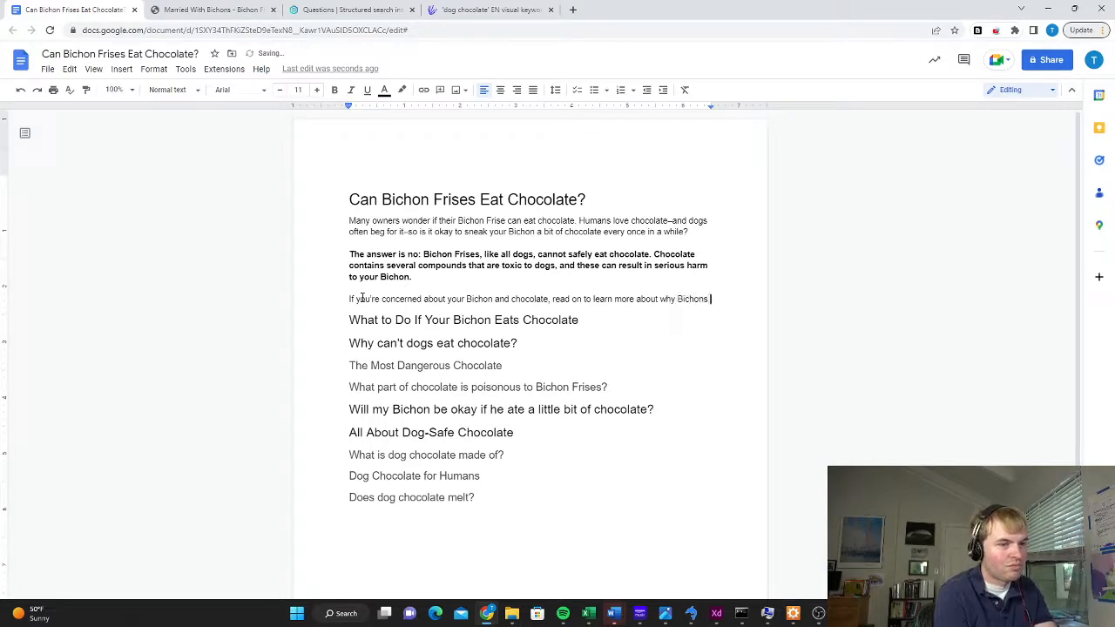
# Continue the third paragraph's sentence with "read on to learn more about why Bichons can't eat chocolate–and one"
pyautogui.press('BackSpace')
pyautogui.press('BackSpace')
pyautogui.press('BackSpace')
pyautogui.press('BackSpace')
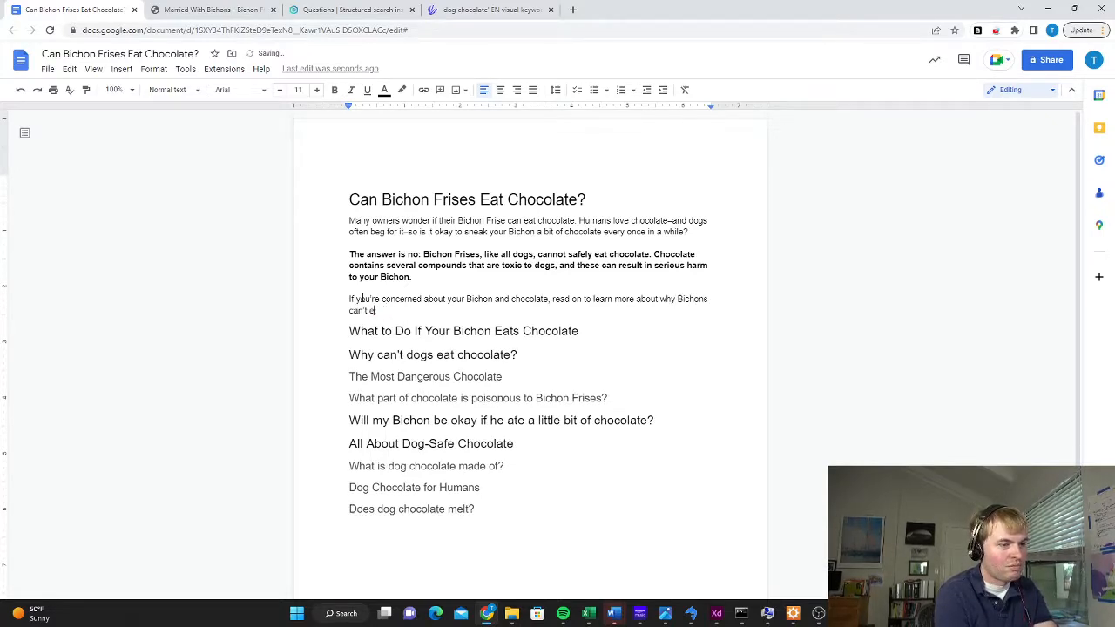
pyautogui.write('at chocolate')
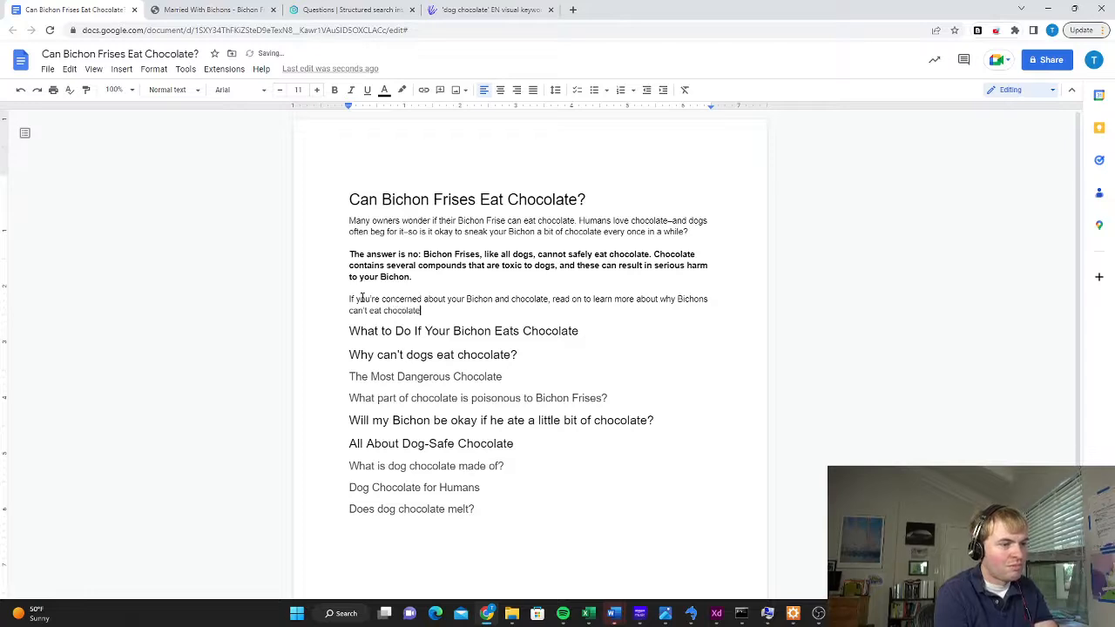
pyautogui.write('—and one kidn of')
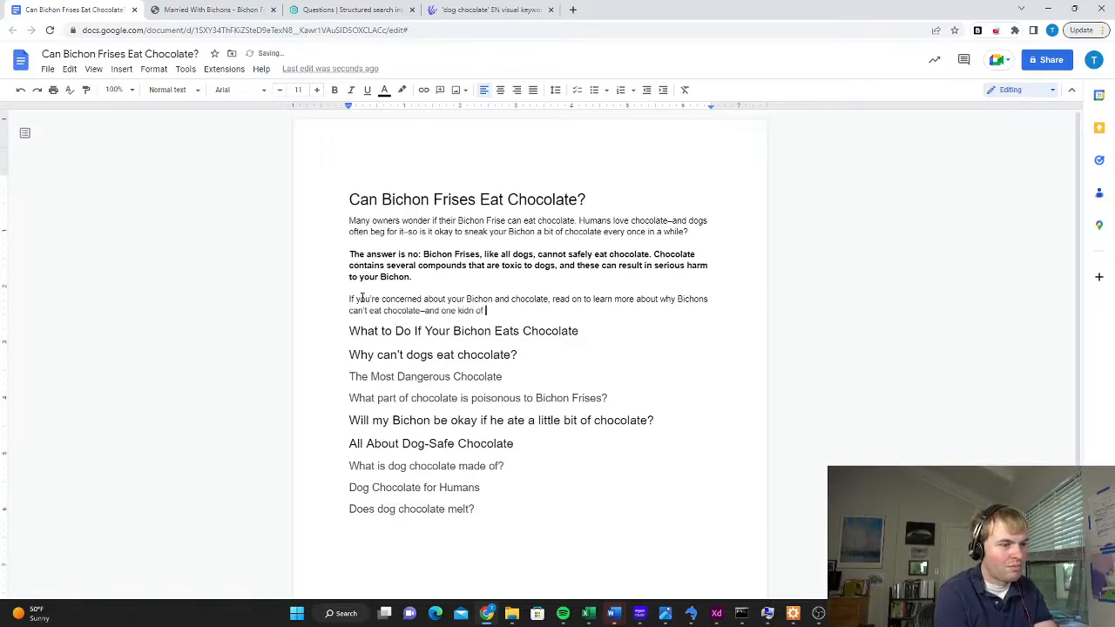
# Finish the third paragraph's sentence with "kind of chocolate they actually can eat!"
pyautogui.press('BackSpace')
pyautogui.press('BackSpace')
pyautogui.press('BackSpace')
pyautogui.press('BackSpace')
pyautogui.press('BackSpace')
pyautogui.write('n')
pyautogui.press('BackSpace')
pyautogui.press('BackSpace')
pyautogui.write('nd o')
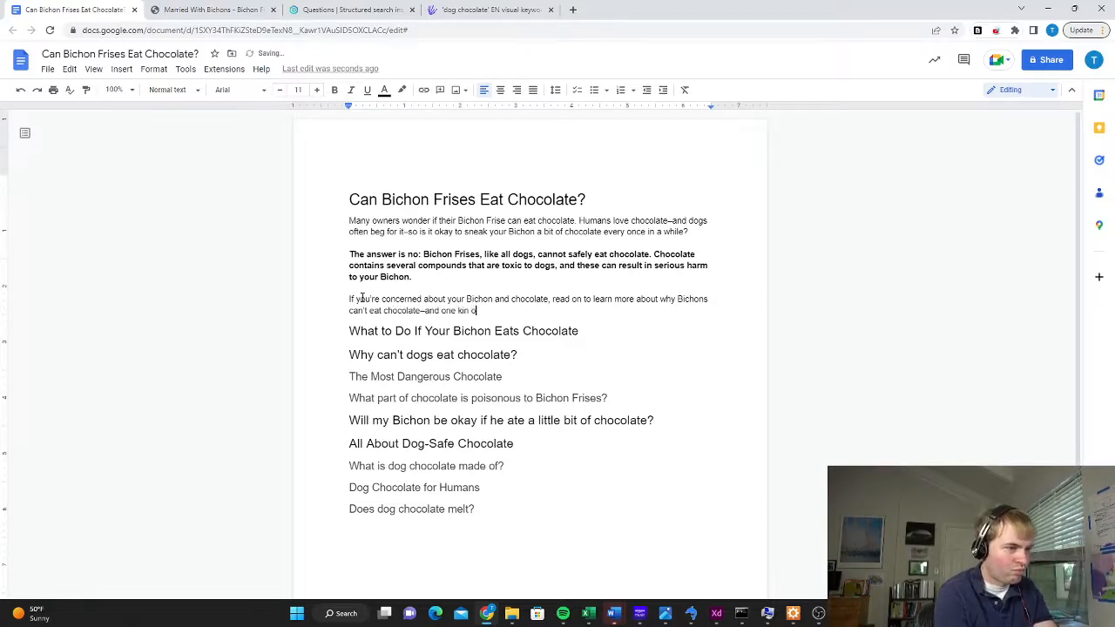
pyautogui.press('BackSpace')
pyautogui.write('f chocolat')
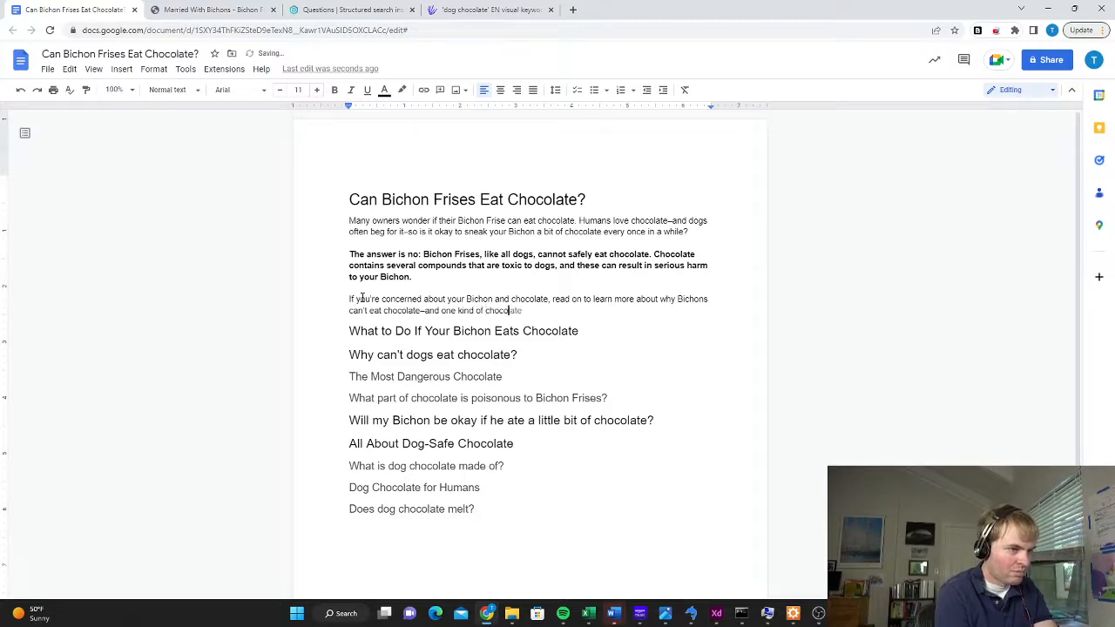
pyautogui.write('e they actua')
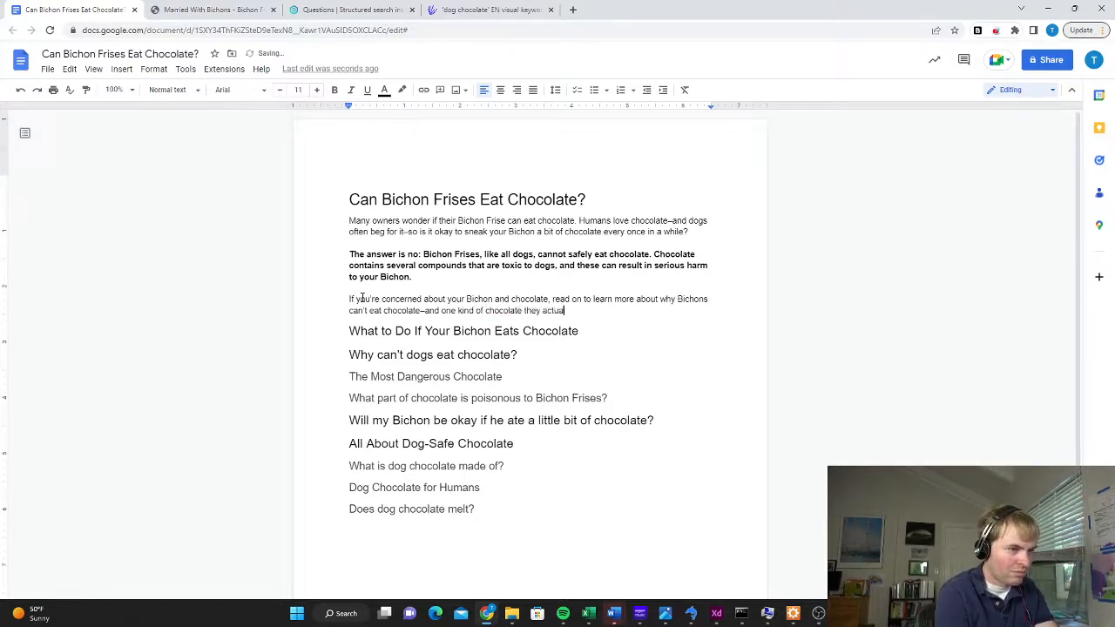
pyautogui.write('lly can eat!')
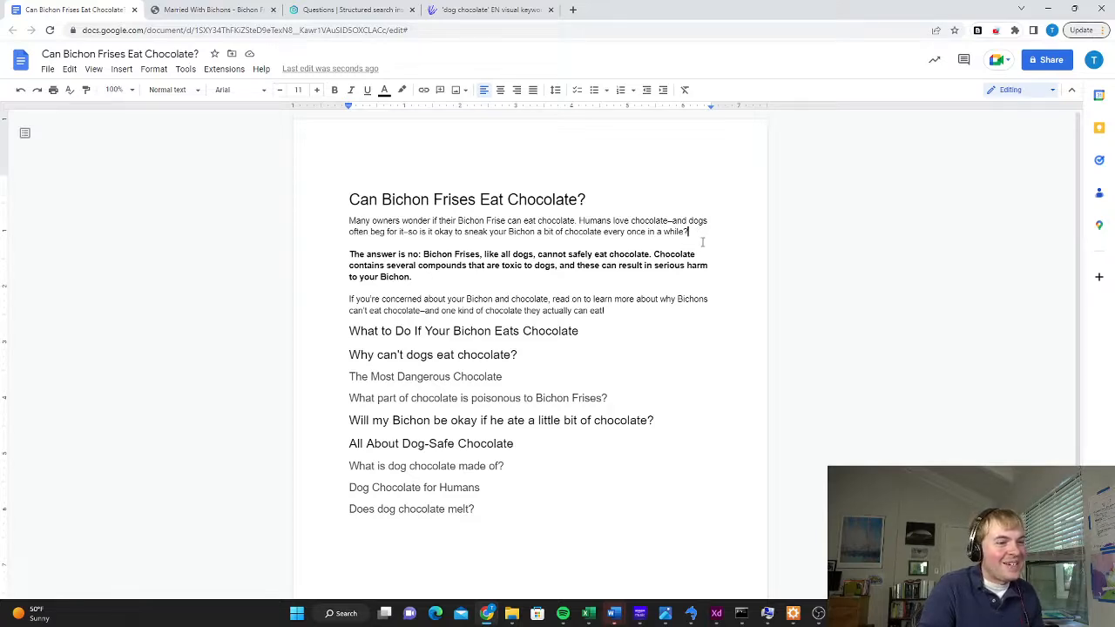
# Add "I have two Bichons, and I know that they always get interested when I'm eating candy." to the end of the first paragraph
pyautogui.write('I have ')
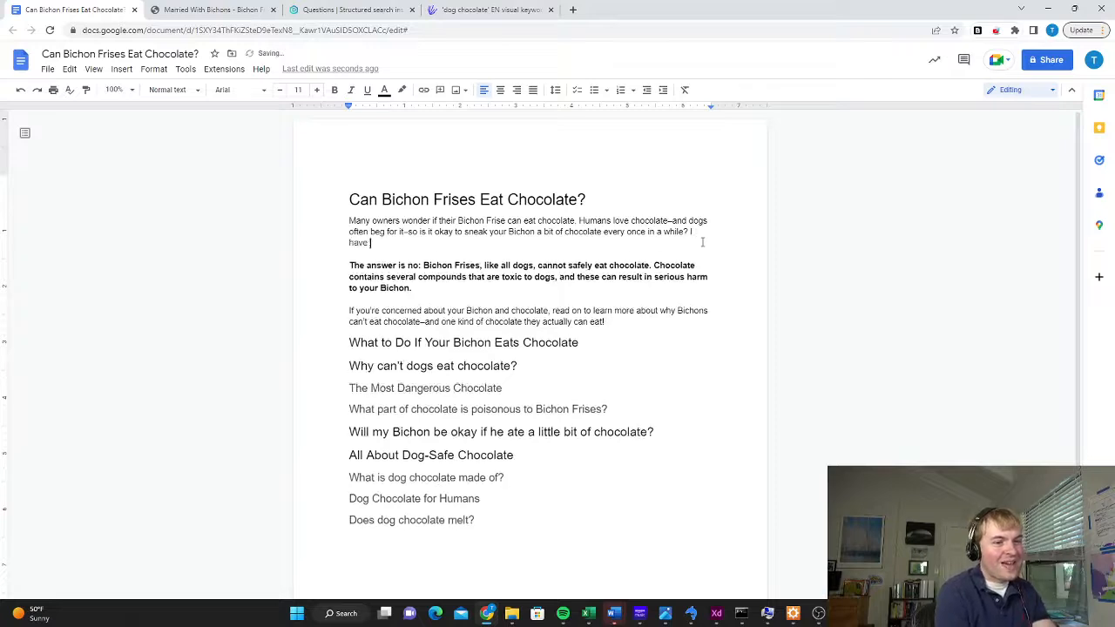
pyautogui.write('two Bichons, and I ')
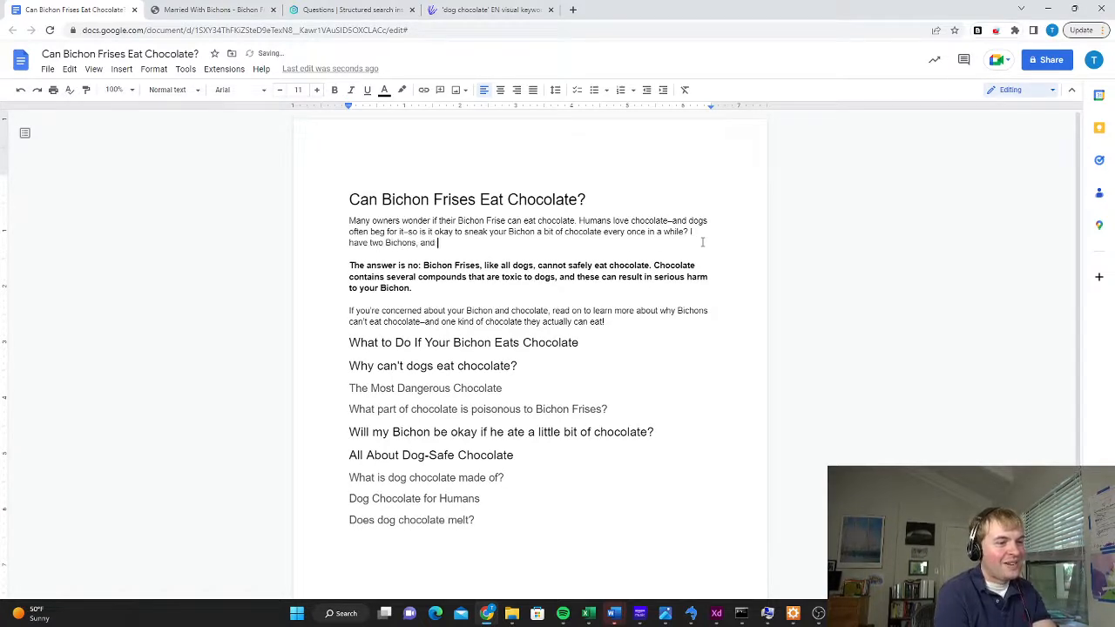
pyautogui.write('know that they always get ')
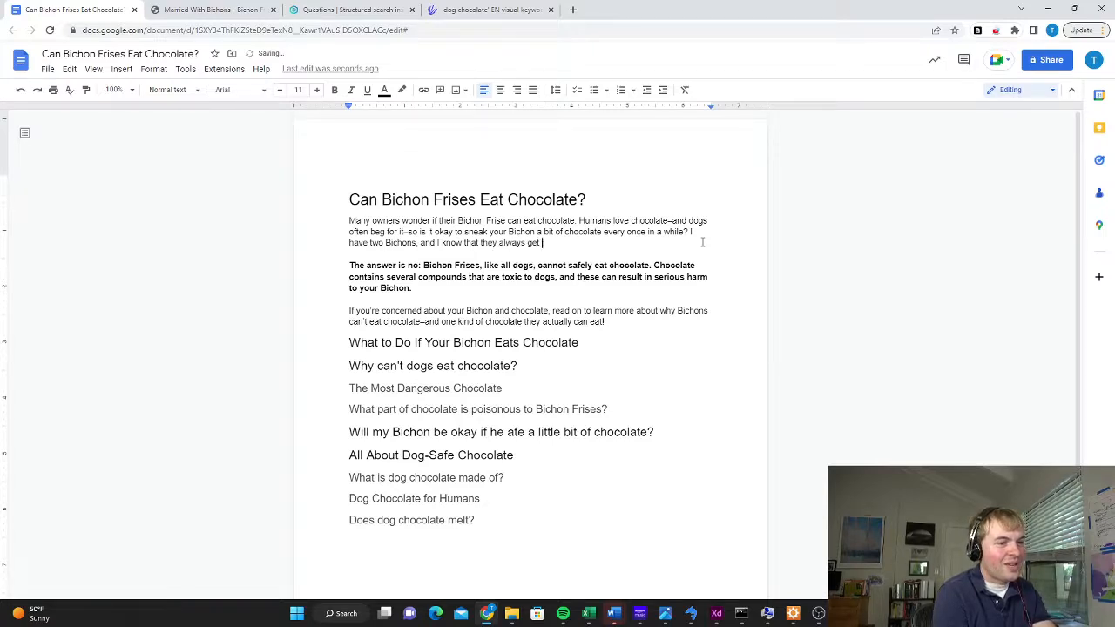
pyautogui.write("interested when I'm eating")
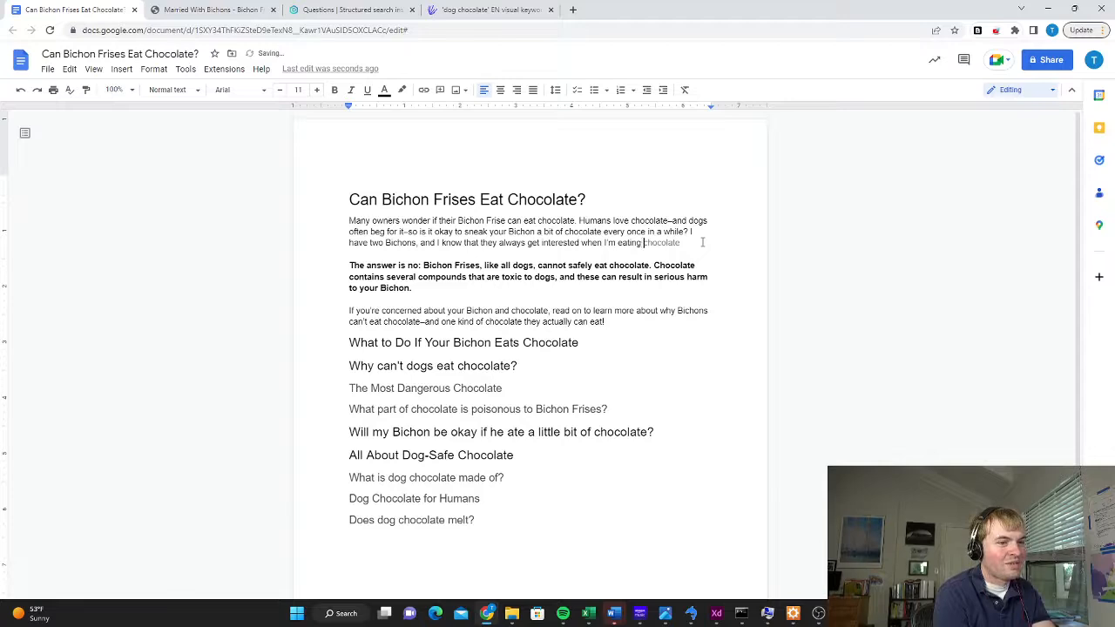
pyautogui.write(' candy.')
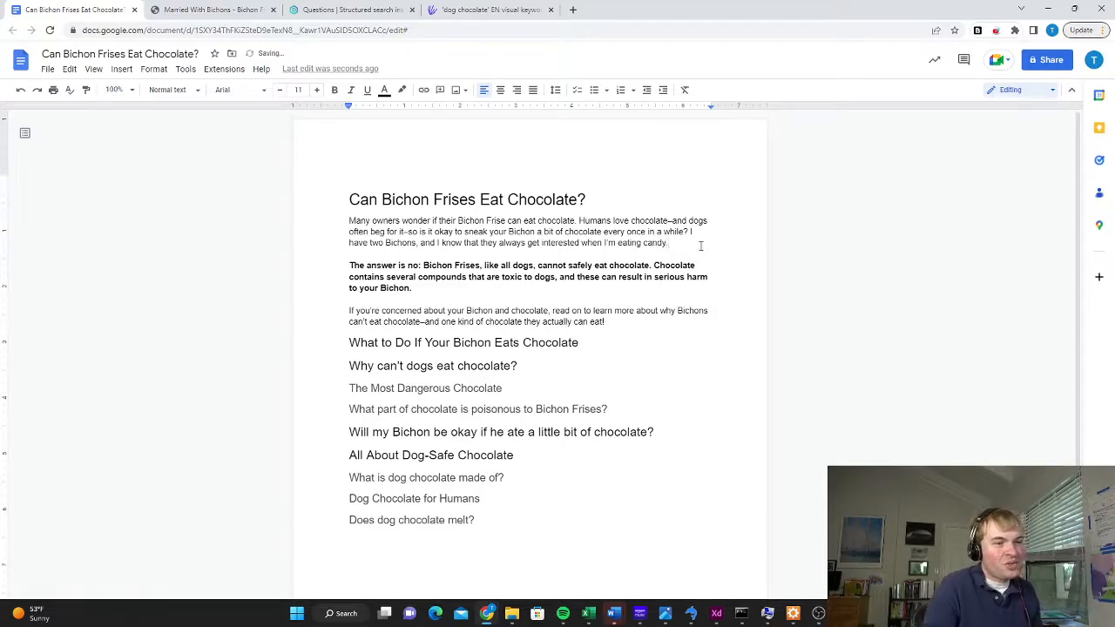
pyautogui.click(618, 323)
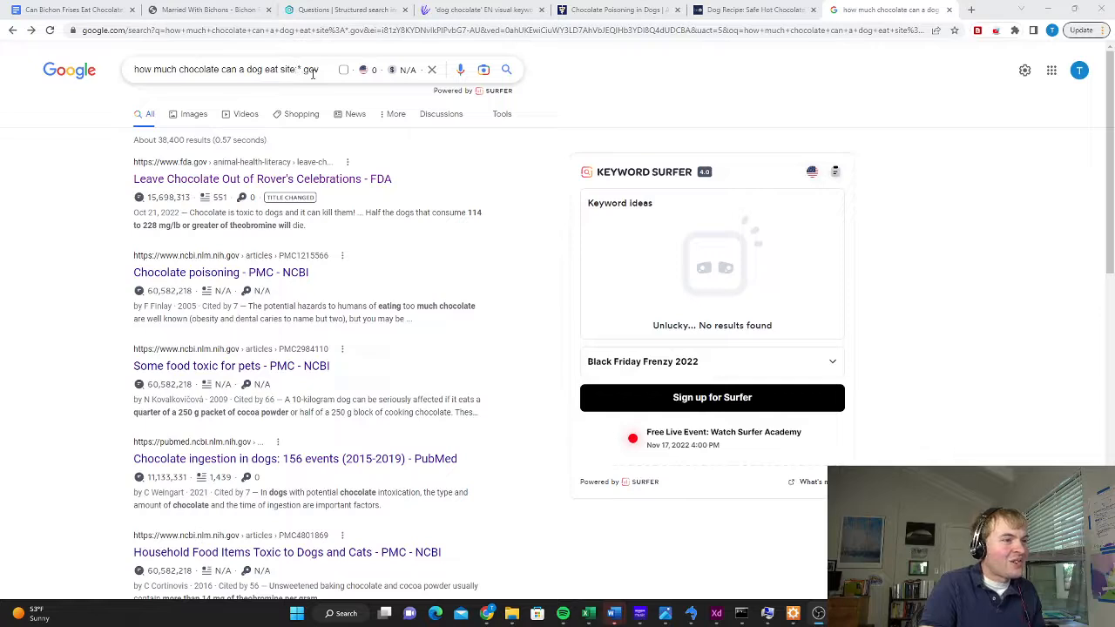
# Open the FDA article on dogs and chocolate, review it with the chocolate poisoning and dog-safe hot chocolate pages, and return to the draft
pyautogui.click(353, 179)
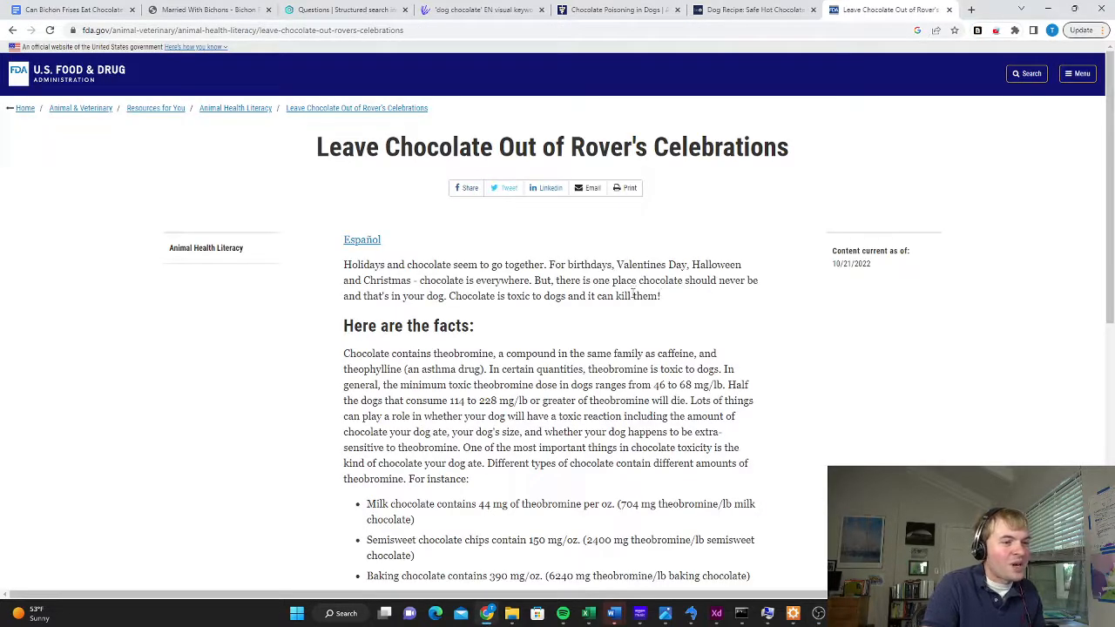
pyautogui.scroll(-2, 669, 300)
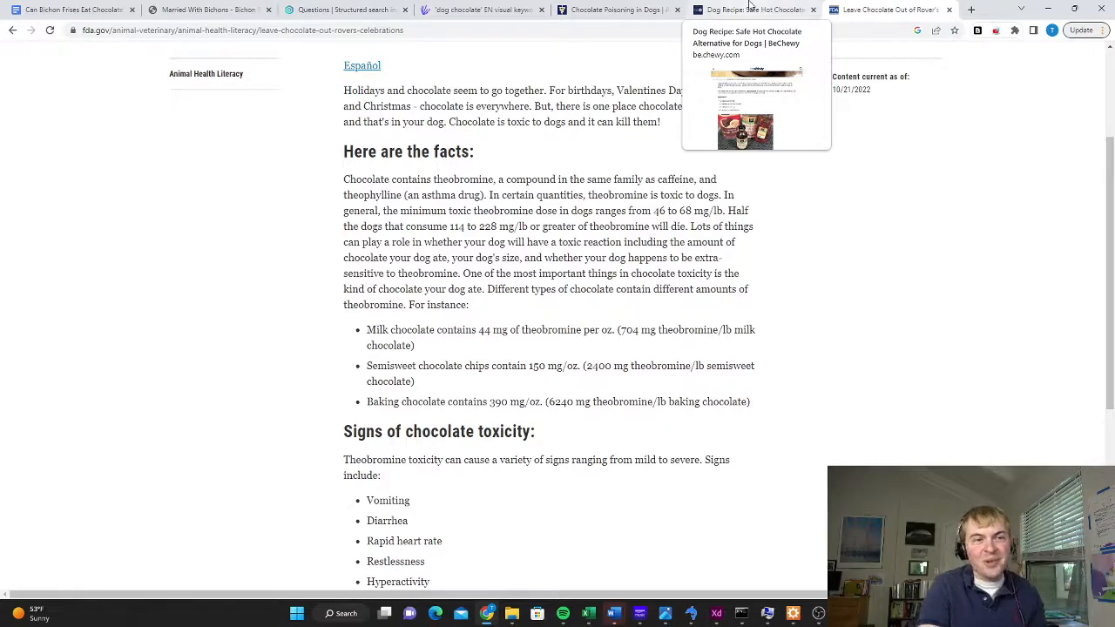
pyautogui.click(625, 9)
pyautogui.click(722, 8)
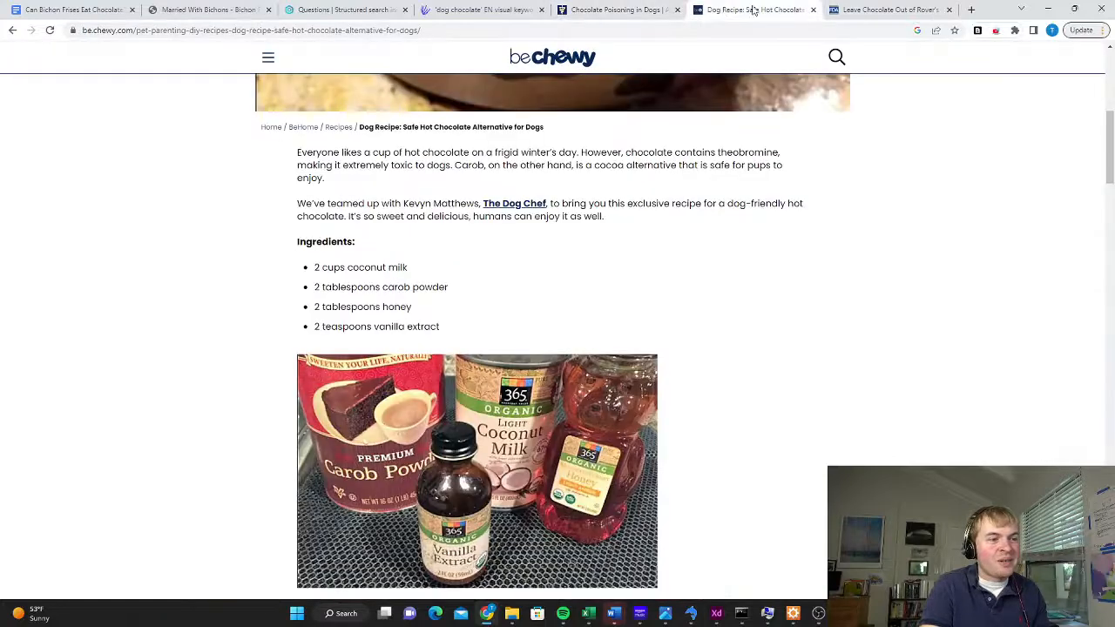
pyautogui.click(853, 7)
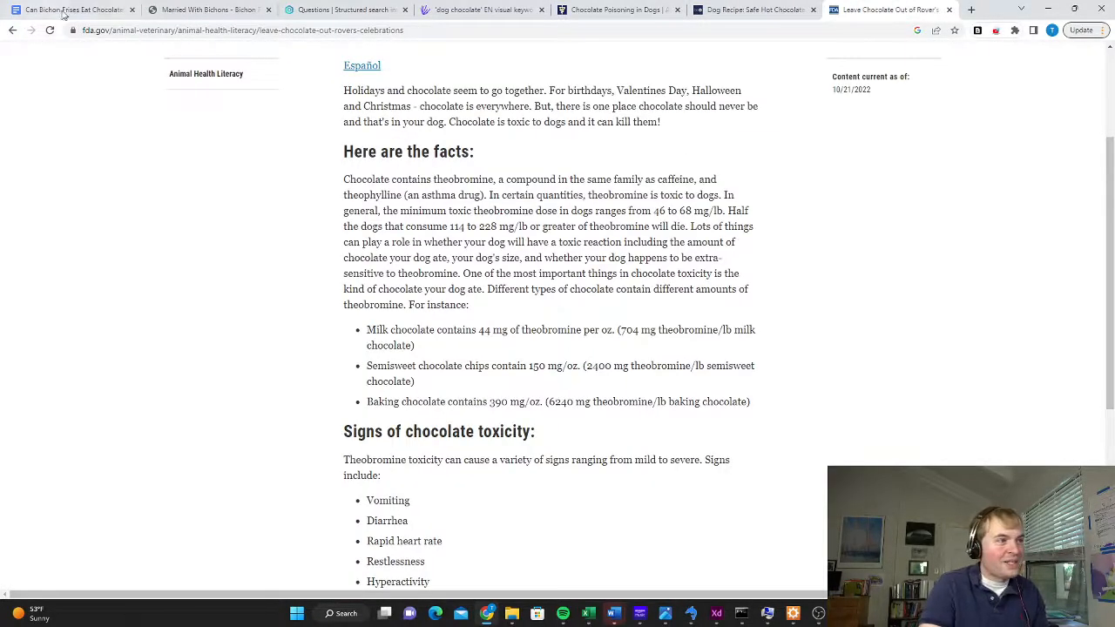
pyautogui.click(70, 9)
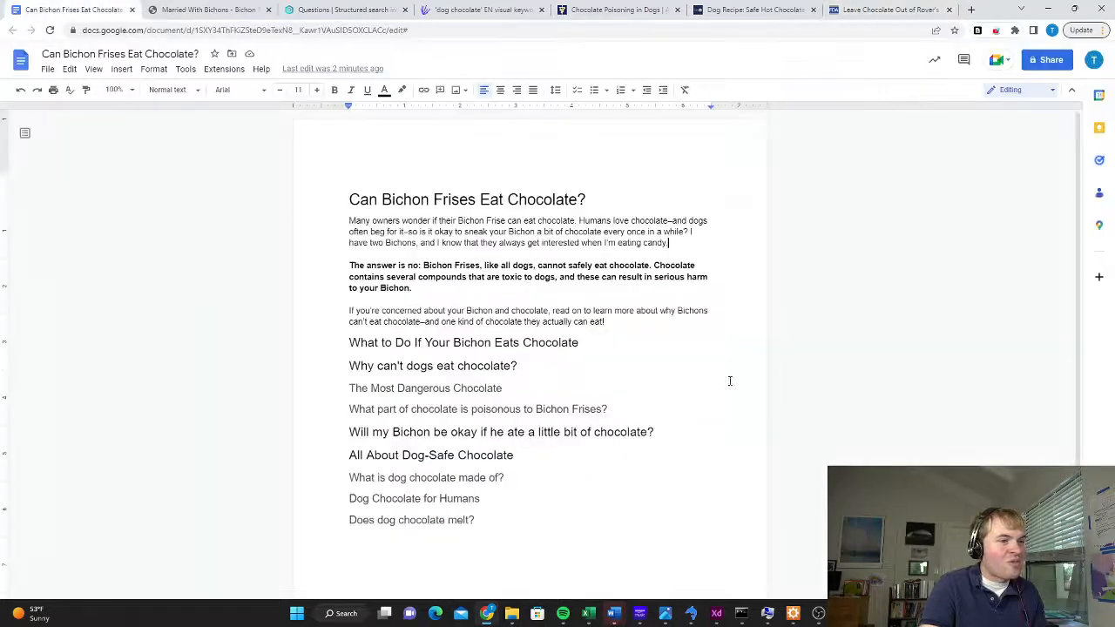
# Start a paragraph under the heading "What to Do If Your Bichon Eats Chocolate" with "If your Bichon Frise eats"
pyautogui.click(605, 341)
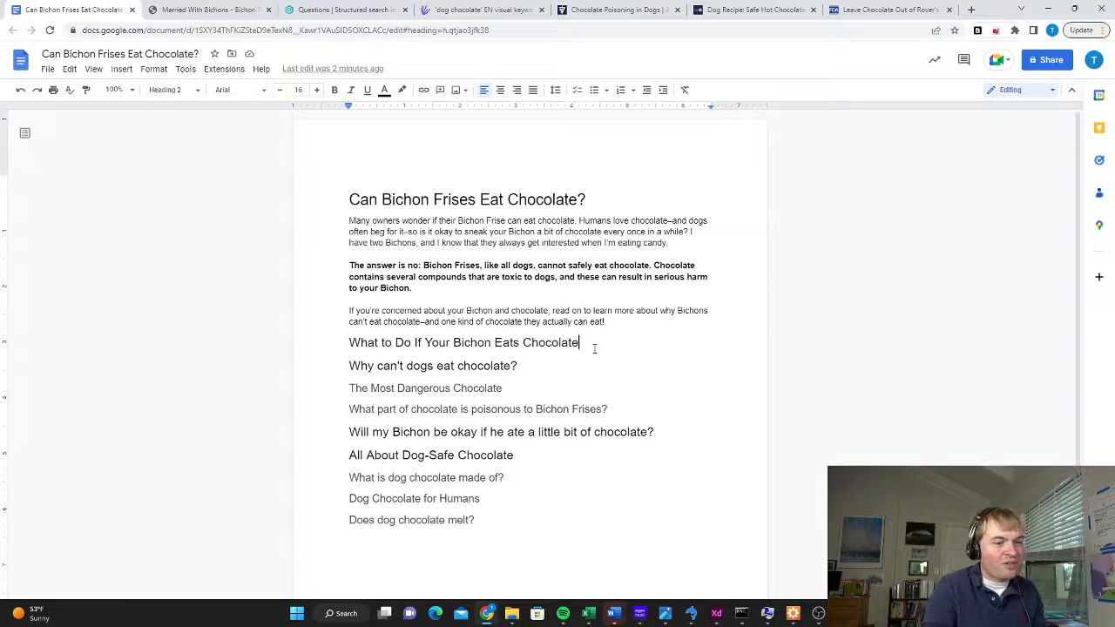
pyautogui.press('Return')
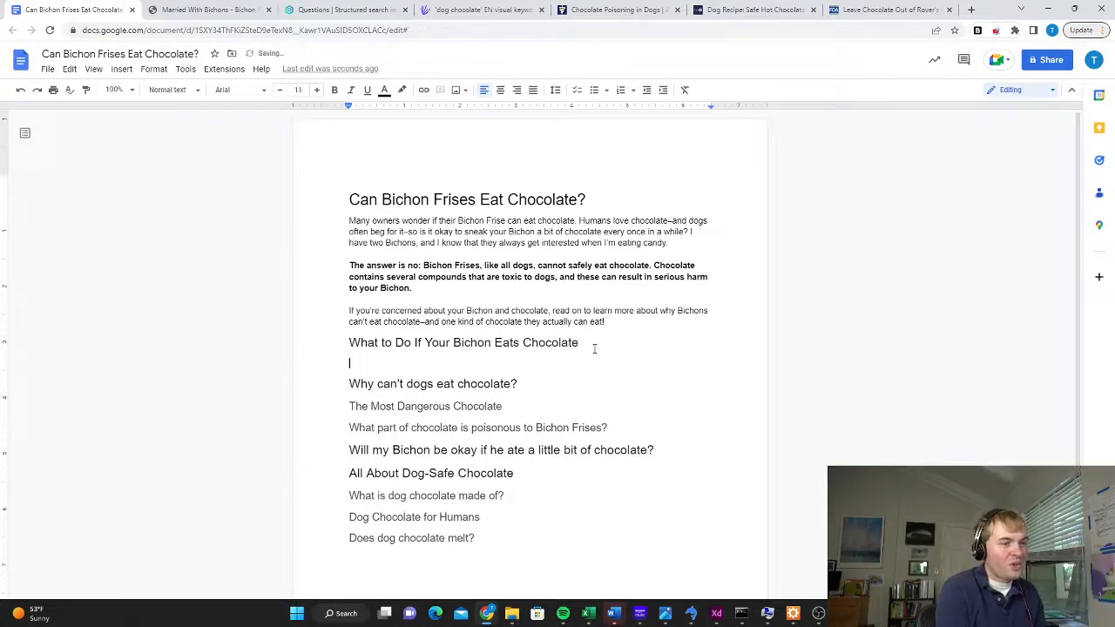
pyautogui.write('If you')
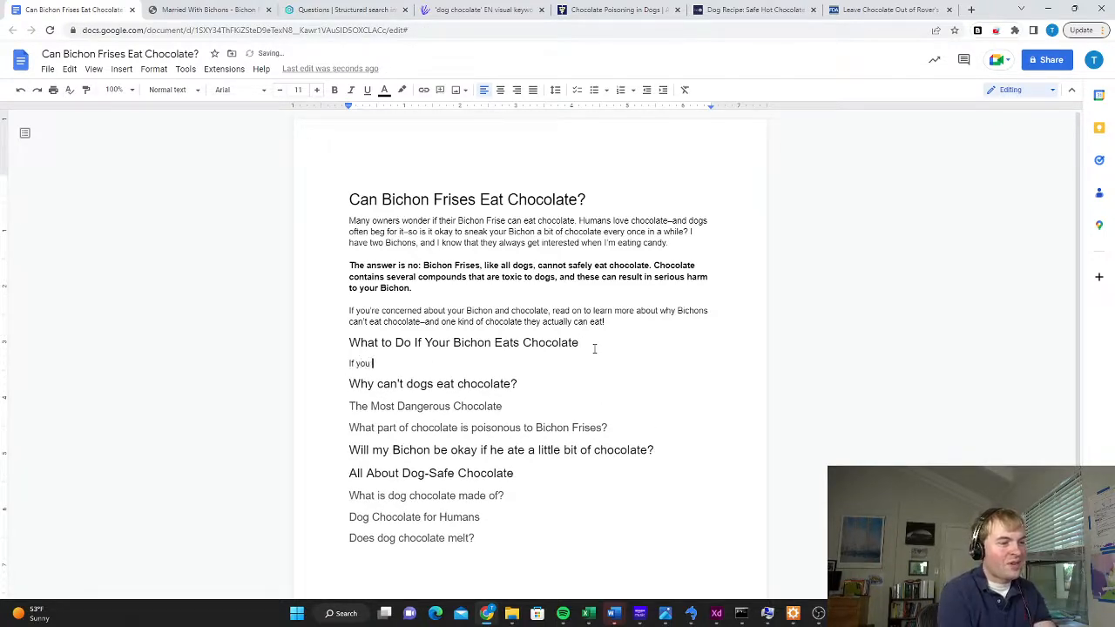
pyautogui.write('r Bicho F')
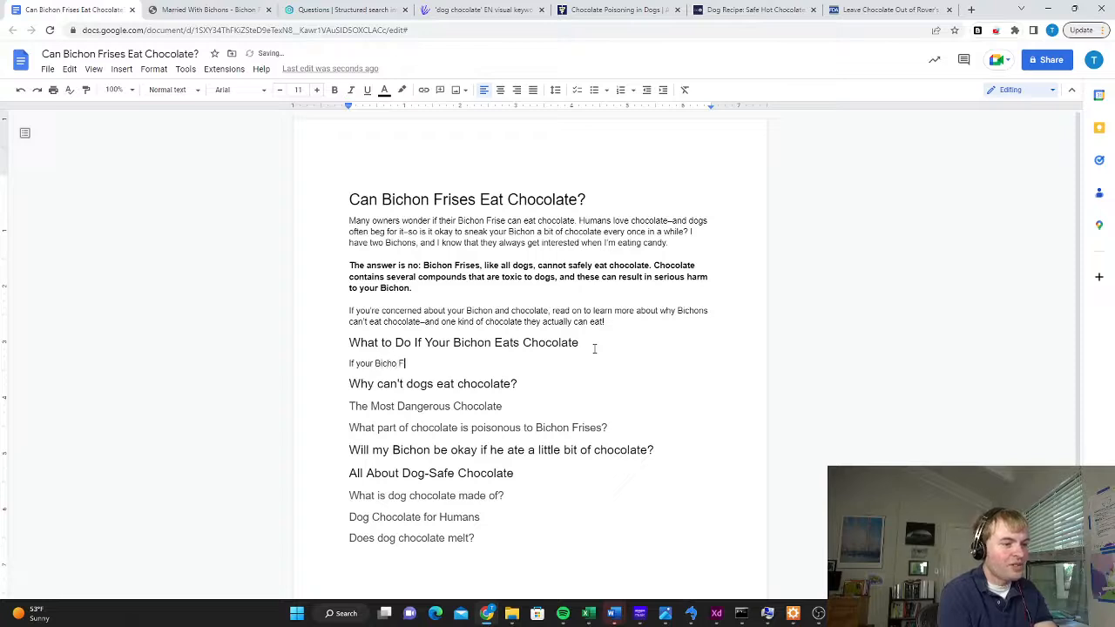
pyautogui.press('BackSpace')
pyautogui.press('BackSpace')
pyautogui.write('n Frise eats')
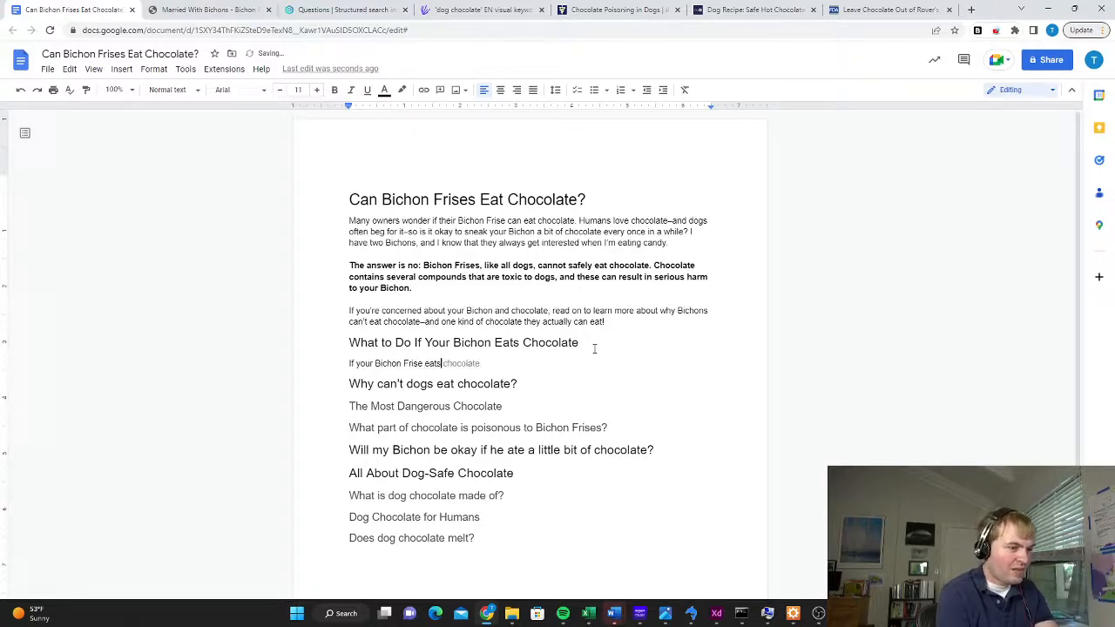
pyautogui.write(' any amount ')
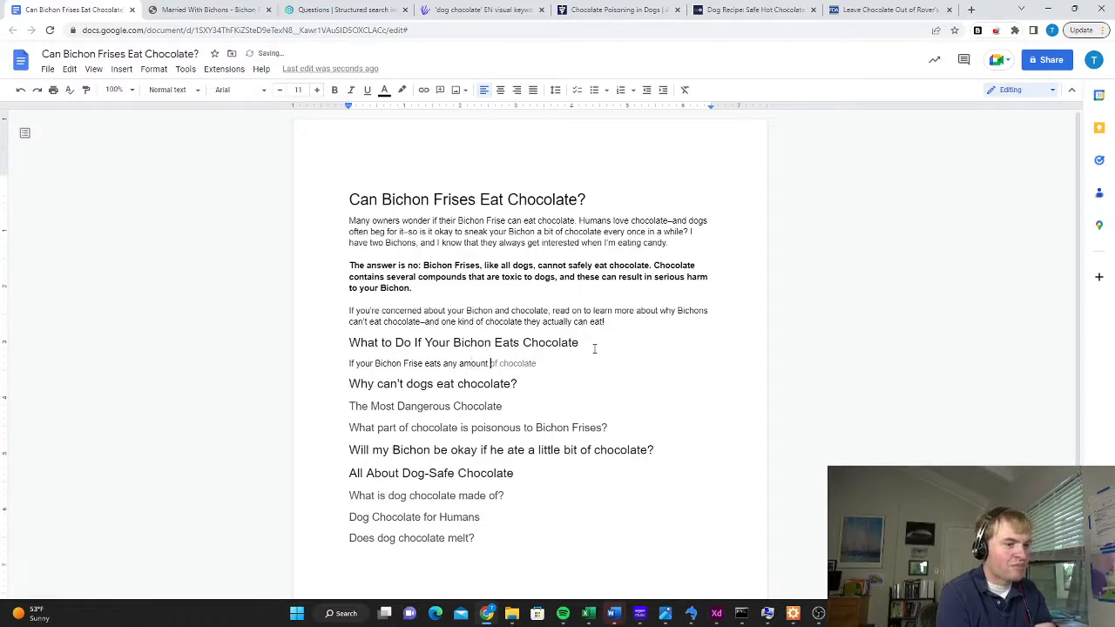
pyautogui.write('of choco')
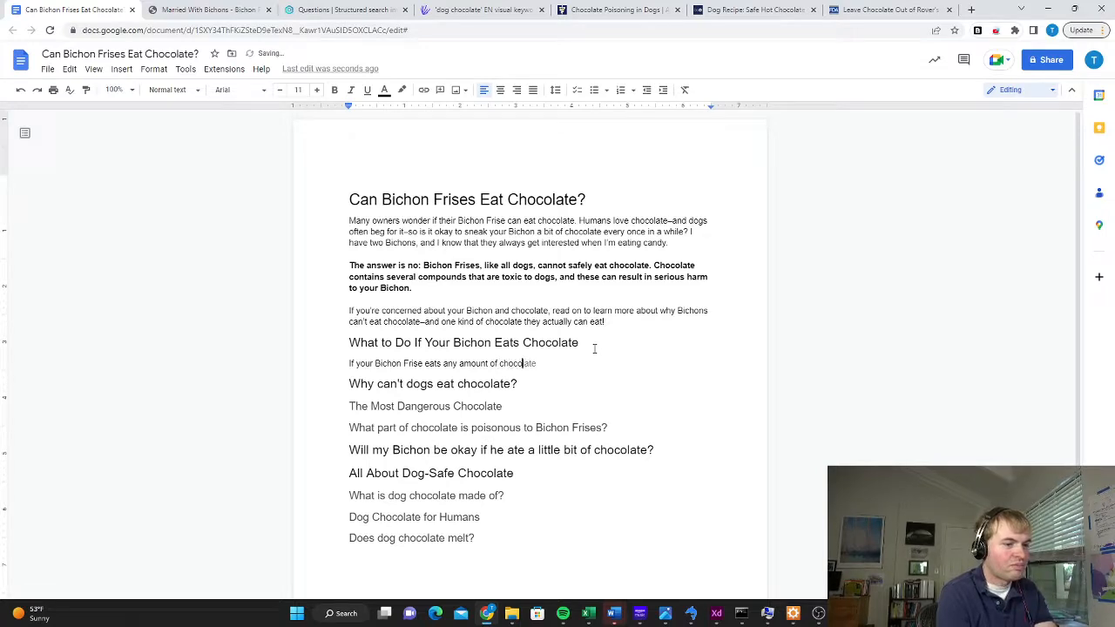
pyautogui.write('late, always reach out to')
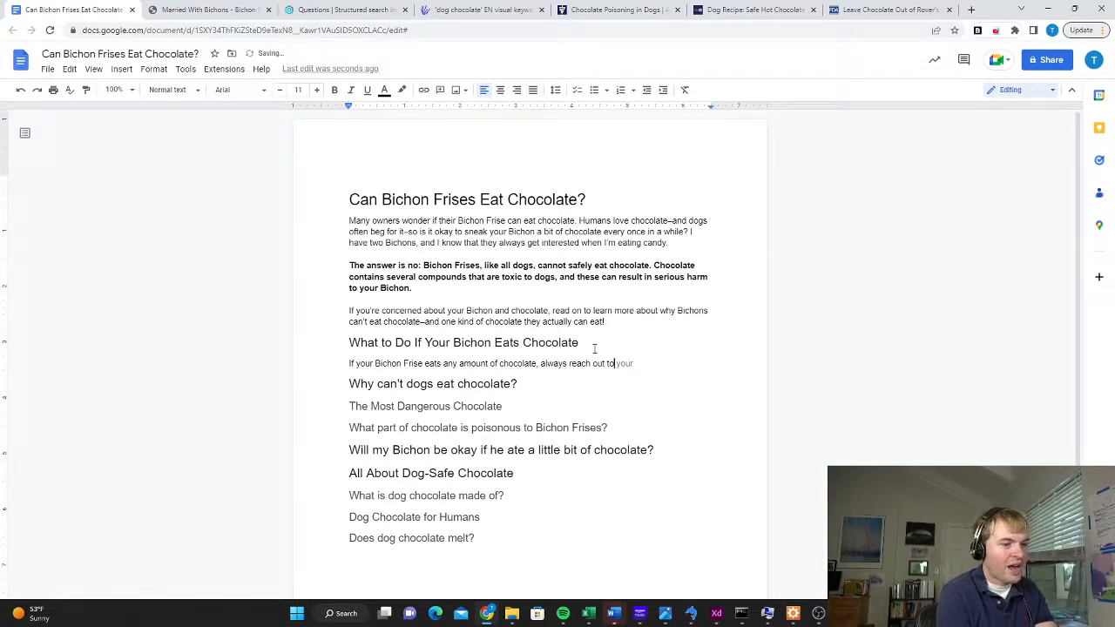
pyautogui.write(' your veter')
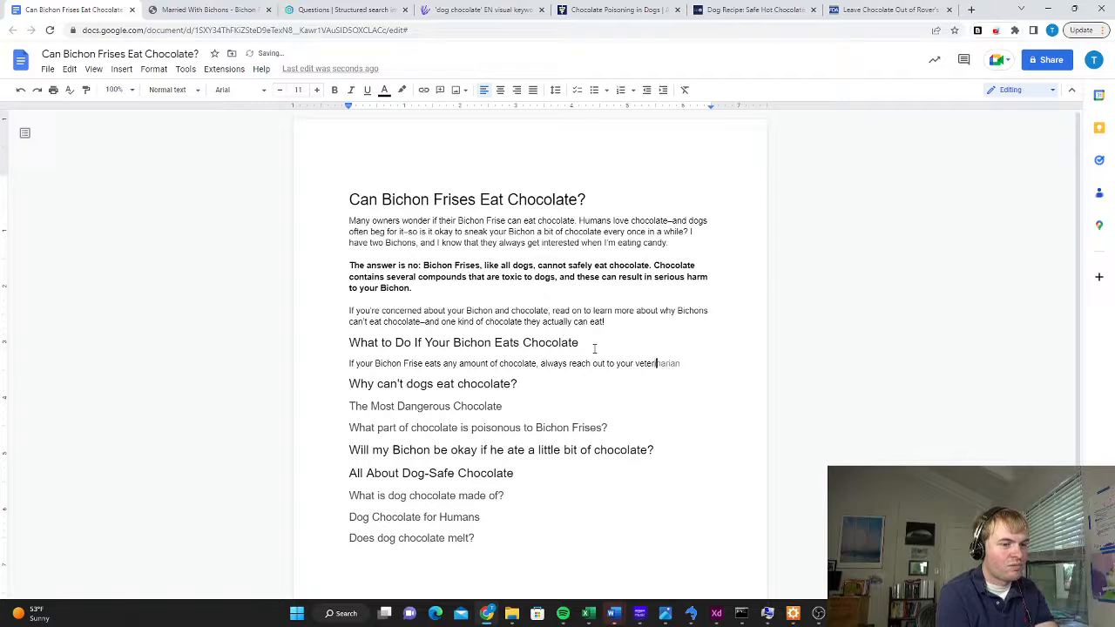
pyautogui.write('inarian immediaa')
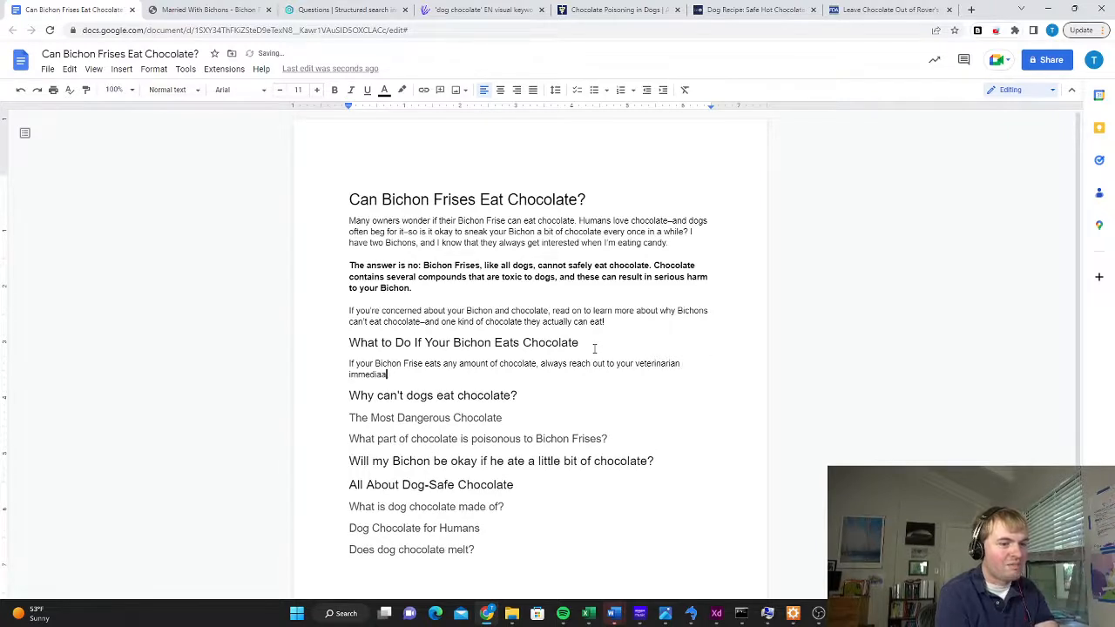
# Complete the section's first sentence with "any amount of chocolate, always reach out to your veterinarian immediately."
pyautogui.press('BackSpace')
pyautogui.write("tely. Don't t")
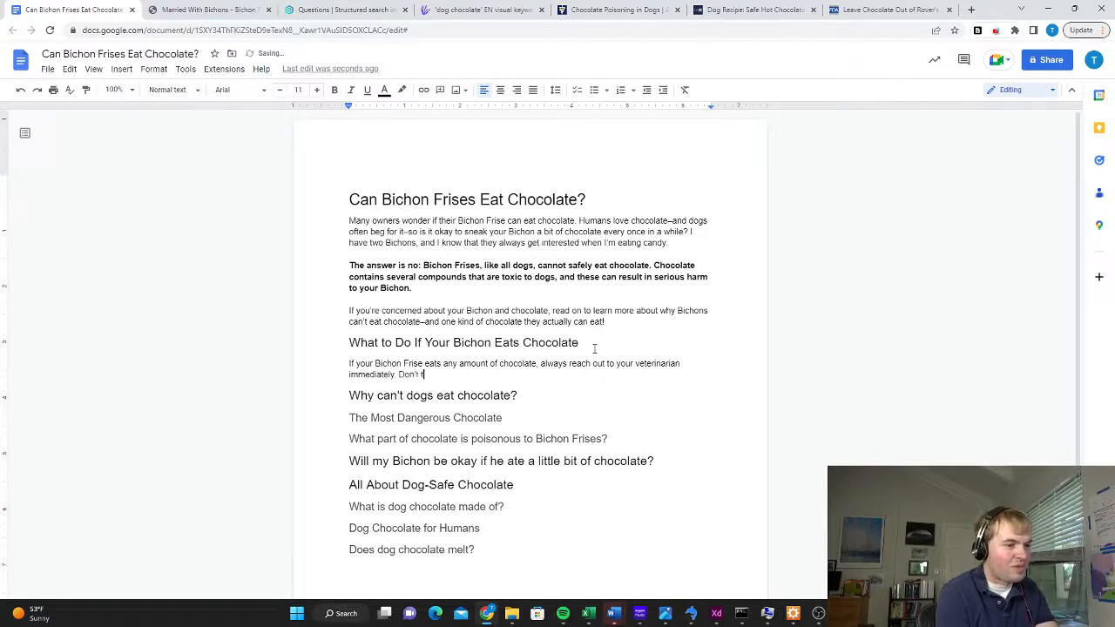
pyautogui.write('ry to solve this prob')
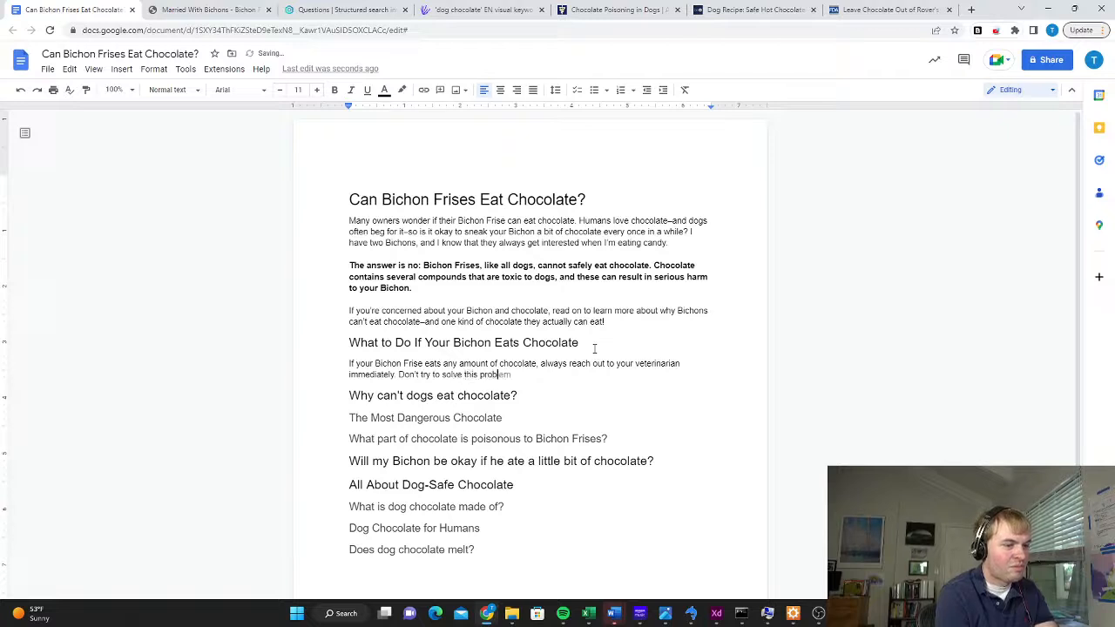
pyautogui.write('lem at home without ')
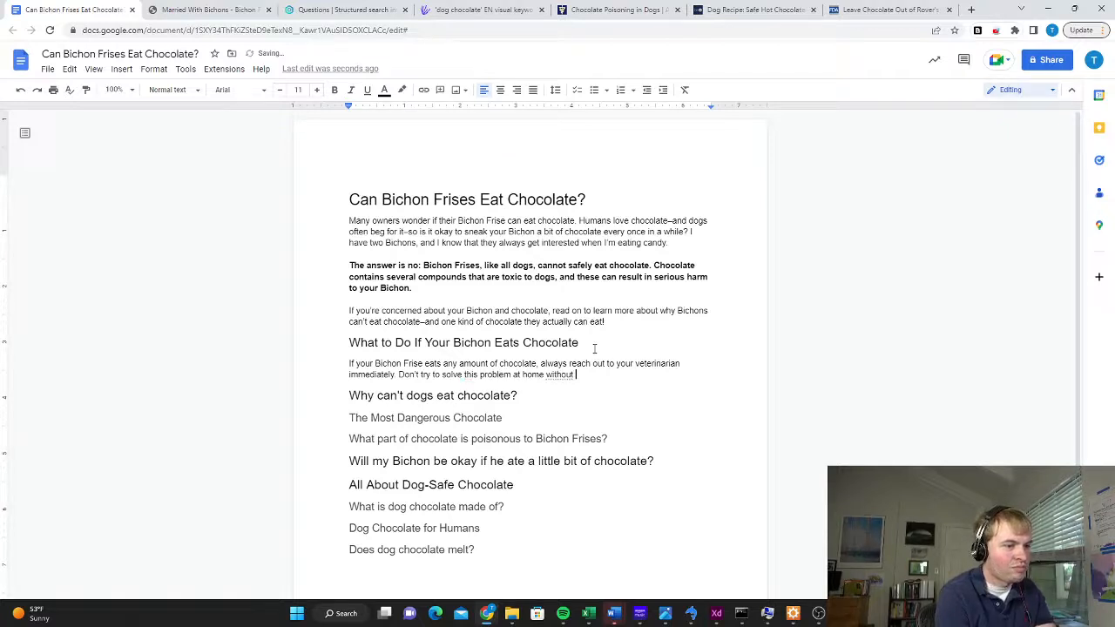
pyautogui.write('expert help')
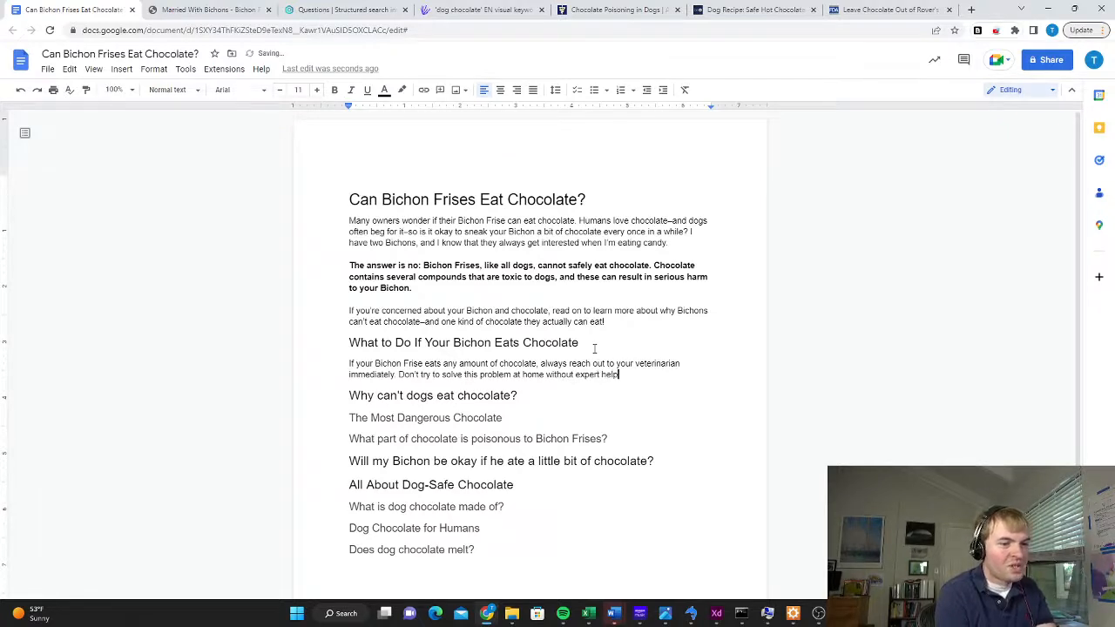
# Write the second sentence "Don't try to solve this problem at home without expert help." and leave space for another paragraph
pyautogui.press('Return')
pyautogui.press('Return')
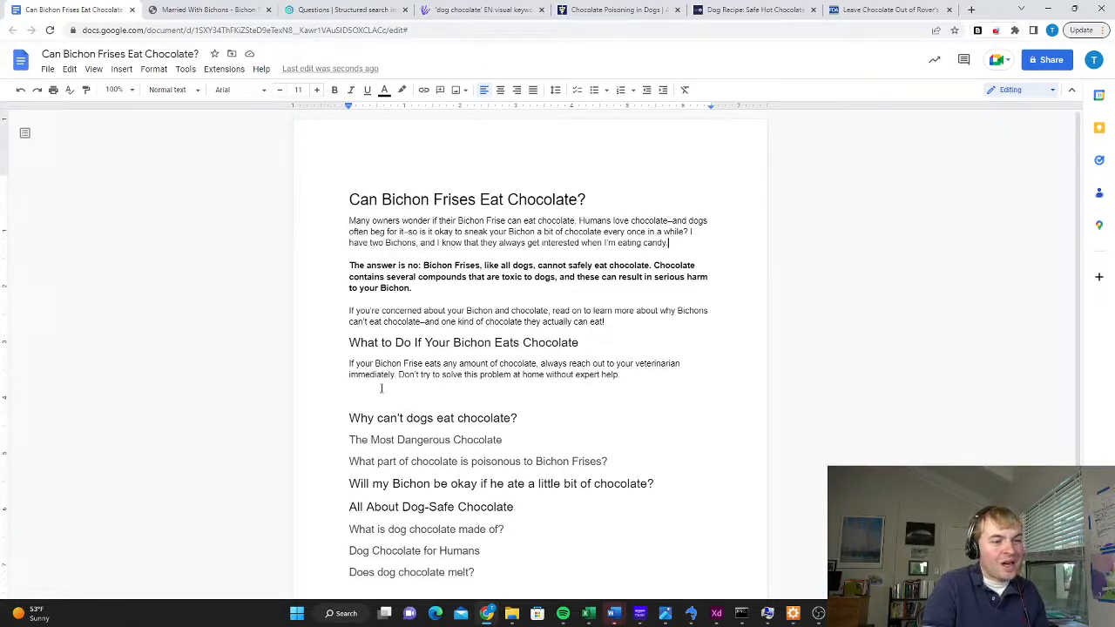
# Check the word count of the new paragraph under "What to Do If Your Bichon Eats Chocolate"
pyautogui.moveTo(633, 372); pyautogui.dragTo(323, 372)
pyautogui.click(651, 376)
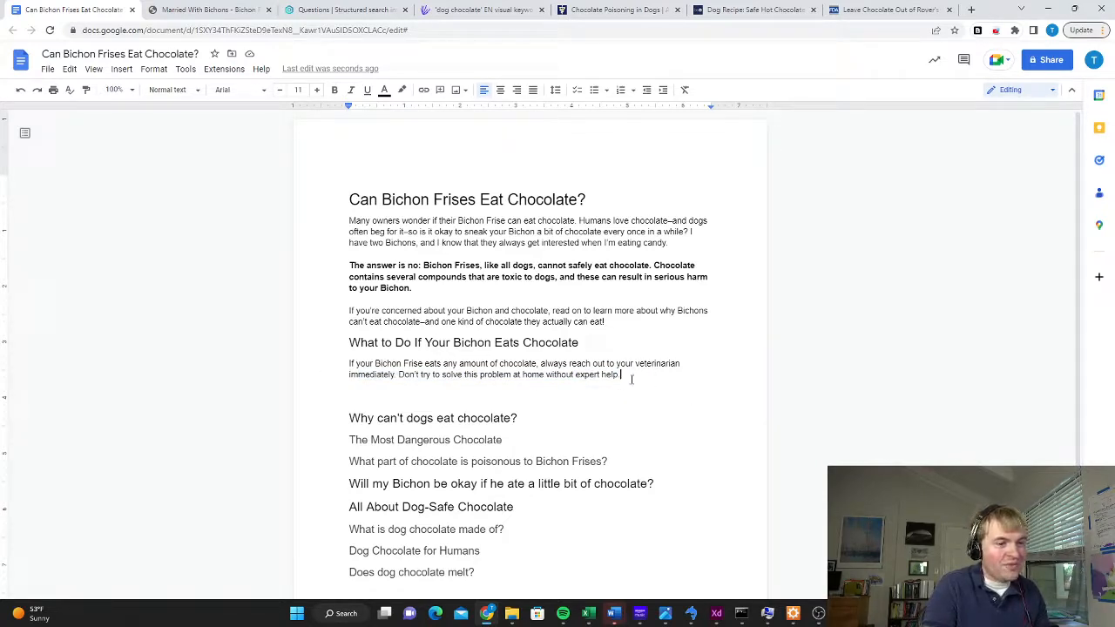
pyautogui.moveTo(631, 378); pyautogui.dragTo(305, 366)
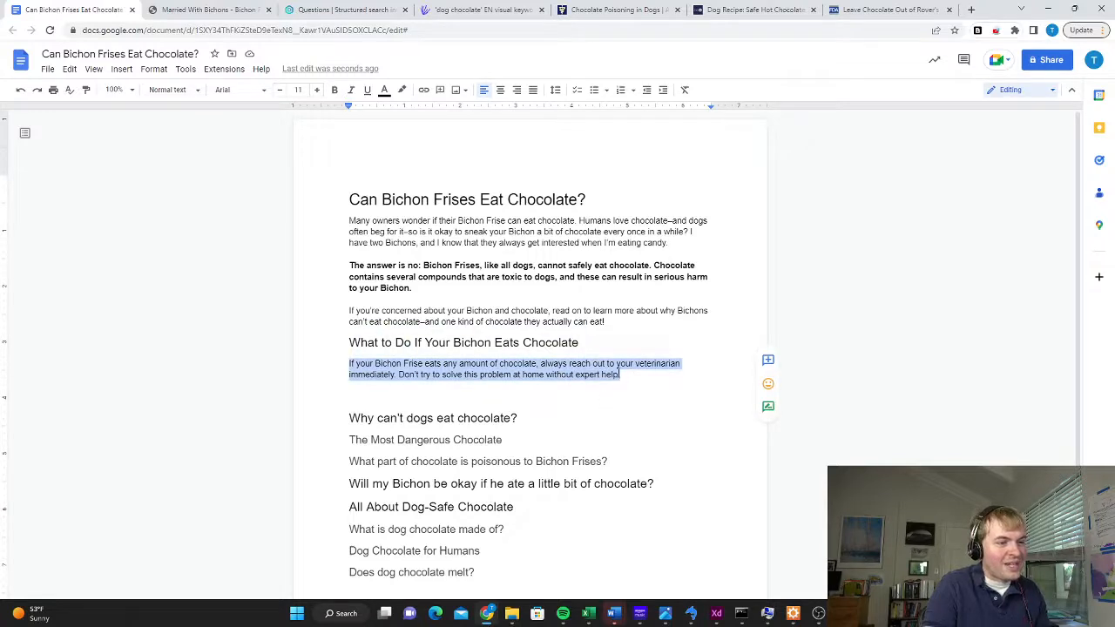
pyautogui.click(186, 69)
pyautogui.click(209, 108)
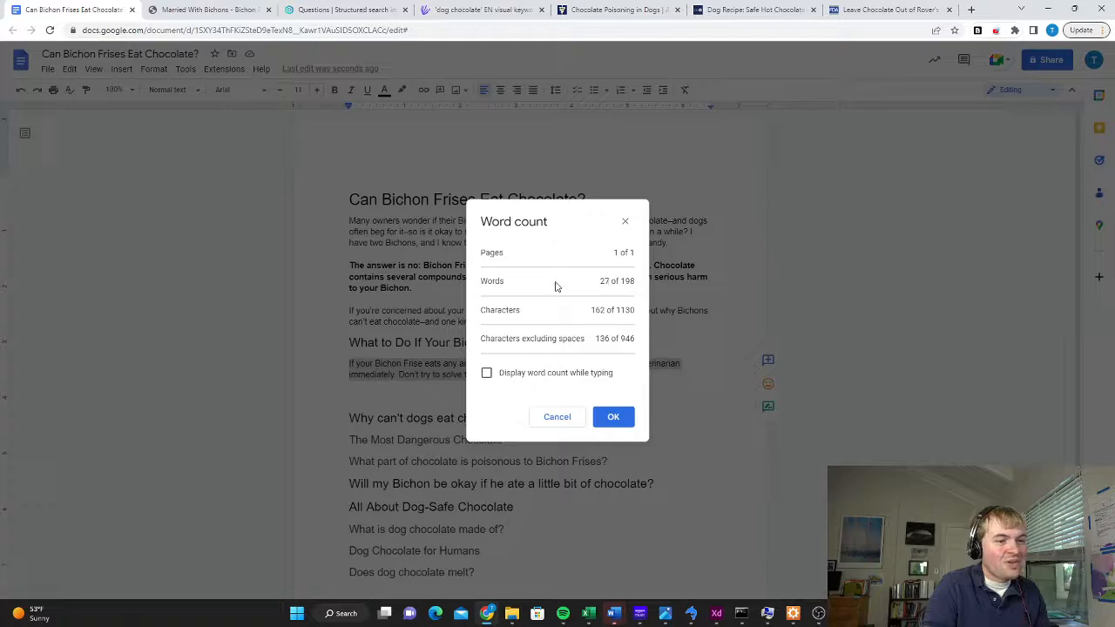
pyautogui.click(556, 419)
pyautogui.click(655, 375)
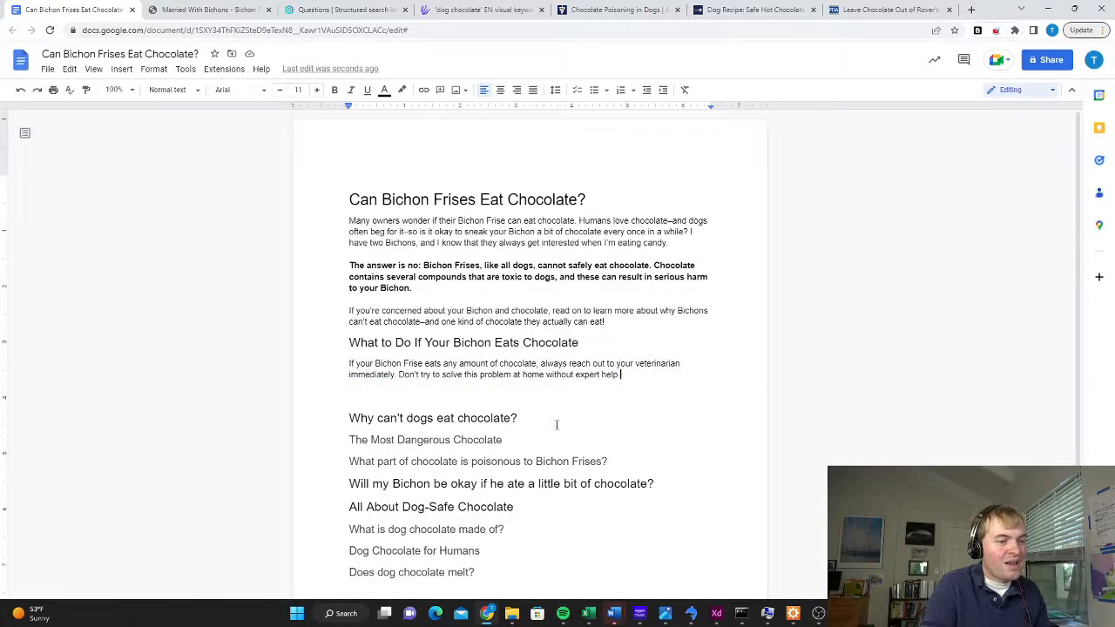
# Add three paragraphs about keeping the vet in the loop, avoiding unapproved home remedies, and noting the Bichon's symptoms when calling the vet
pyautogui.scroll(-2, 565, 373)
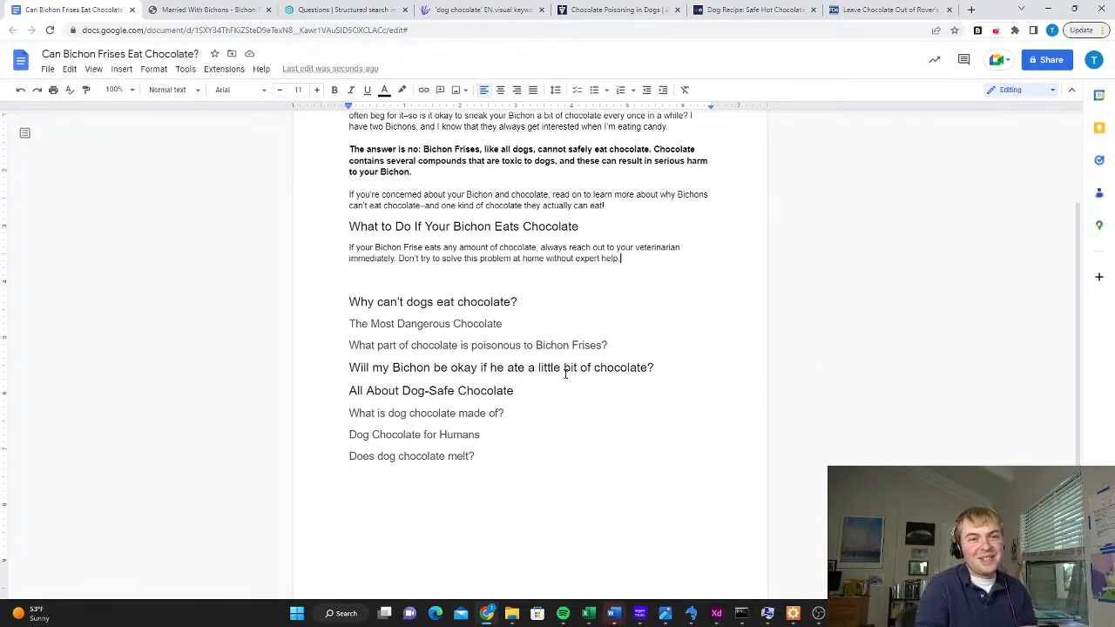
pyautogui.click(633, 257)
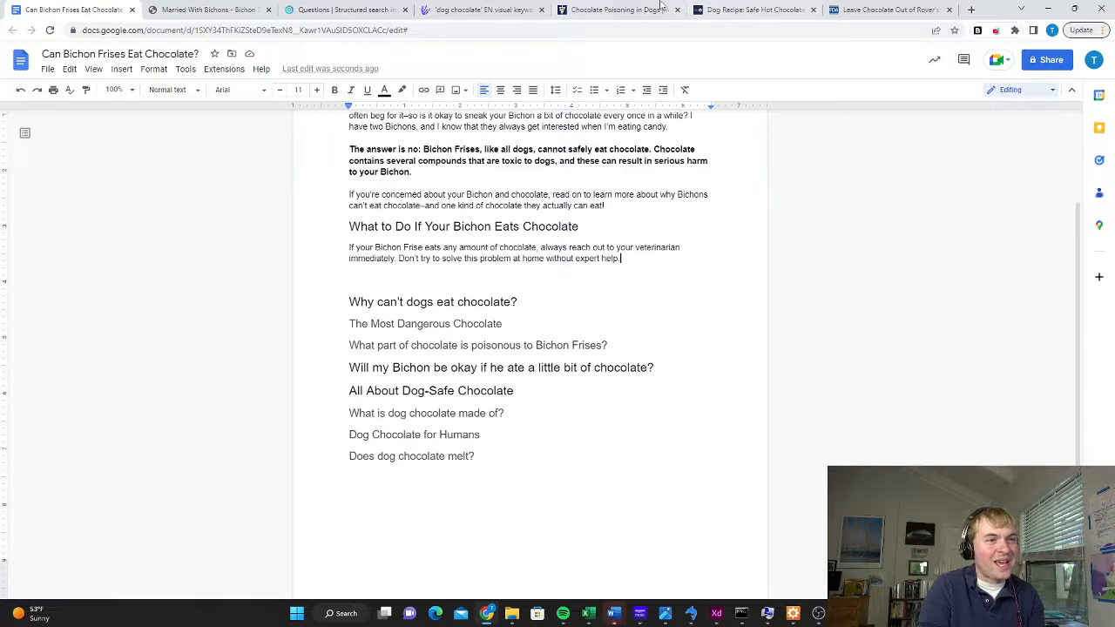
pyautogui.click(625, 10)
pyautogui.click(47, 10)
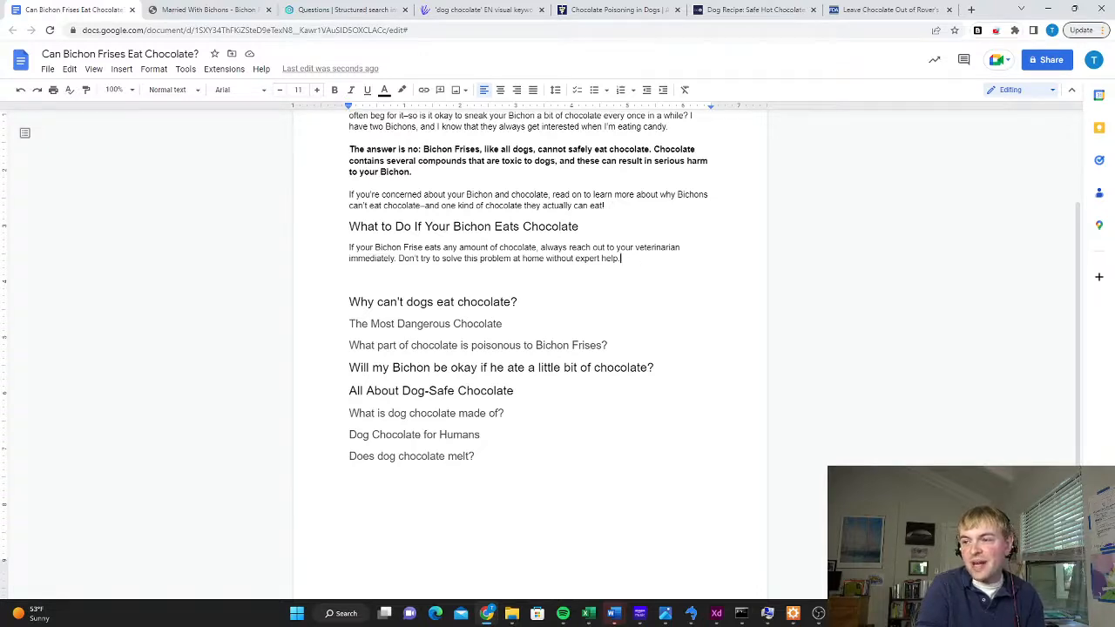
pyautogui.write("In many cases, your vet will tell you to watch your dog at home for symptoms. But no matter how much chocolate your Bichon consumed, you want to get your vet in the loop in case anything serious happens.\\n\\nDon't try any home remedies without first contacting your vet. Some people say to give your dog things like hydrogen peroxide, but you should only do that if you vet says to do so.\\n\\nWhen you call your vet, be ready to make note of any symptoms your Bichon is experiencing:")
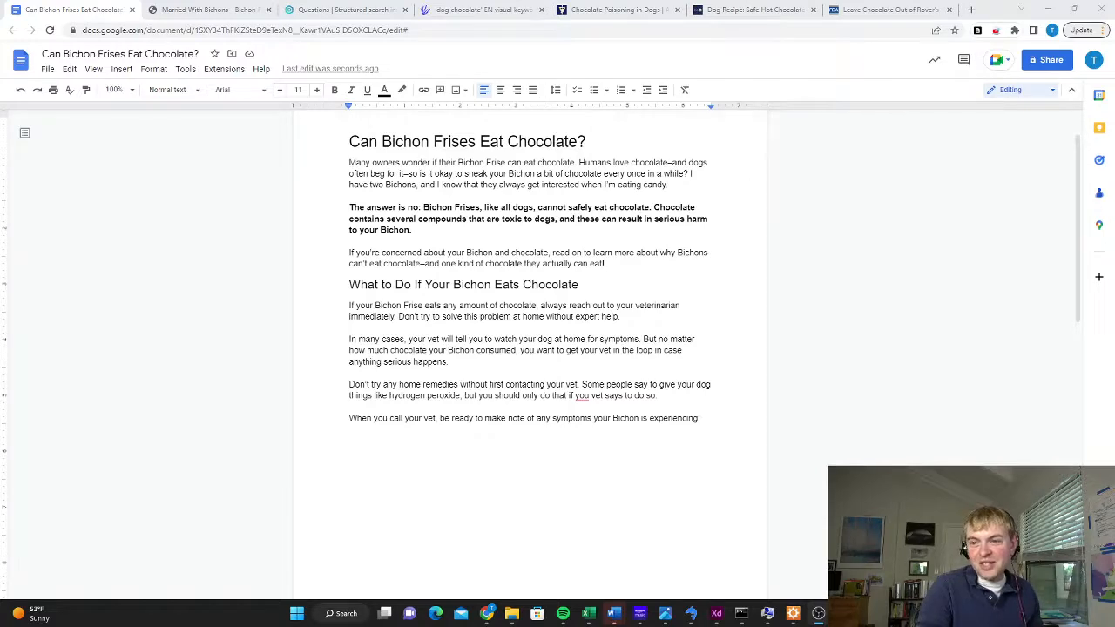
# Compare the draft's new vet-advice paragraphs with the FDA article's signs of chocolate toxicity and theobromine facts
pyautogui.click(490, 360)
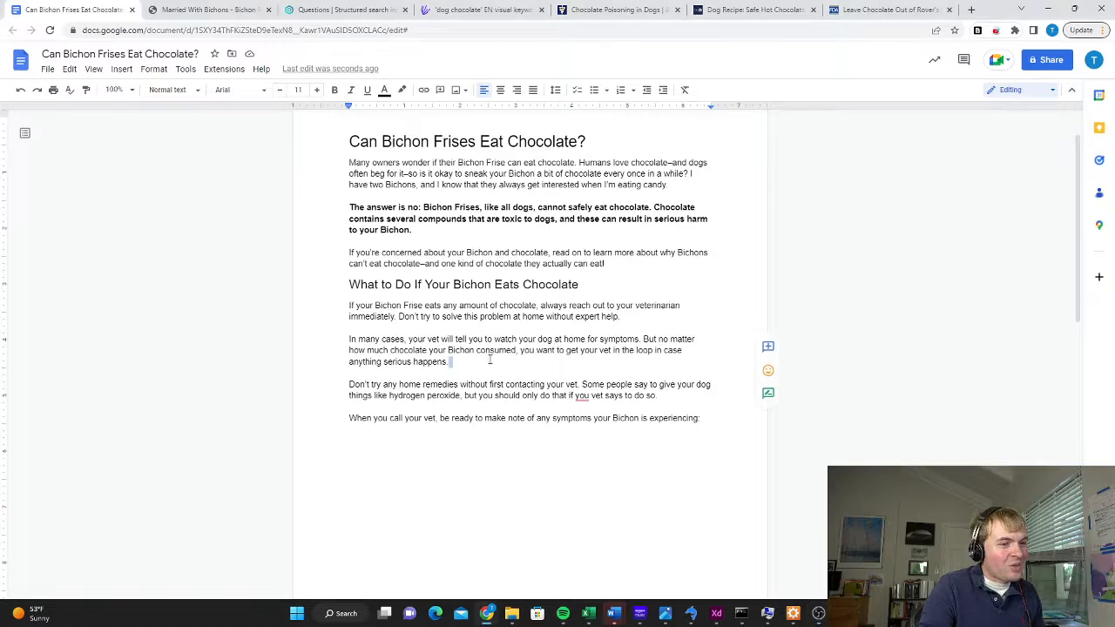
pyautogui.hotkey('ctrl', '9')
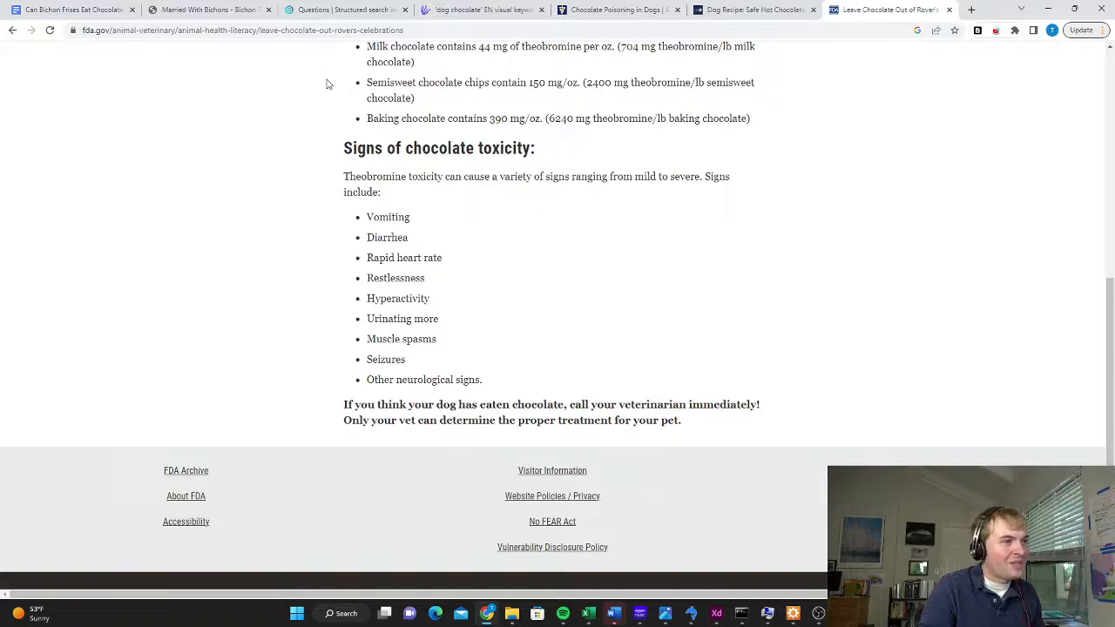
pyautogui.click(112, 7)
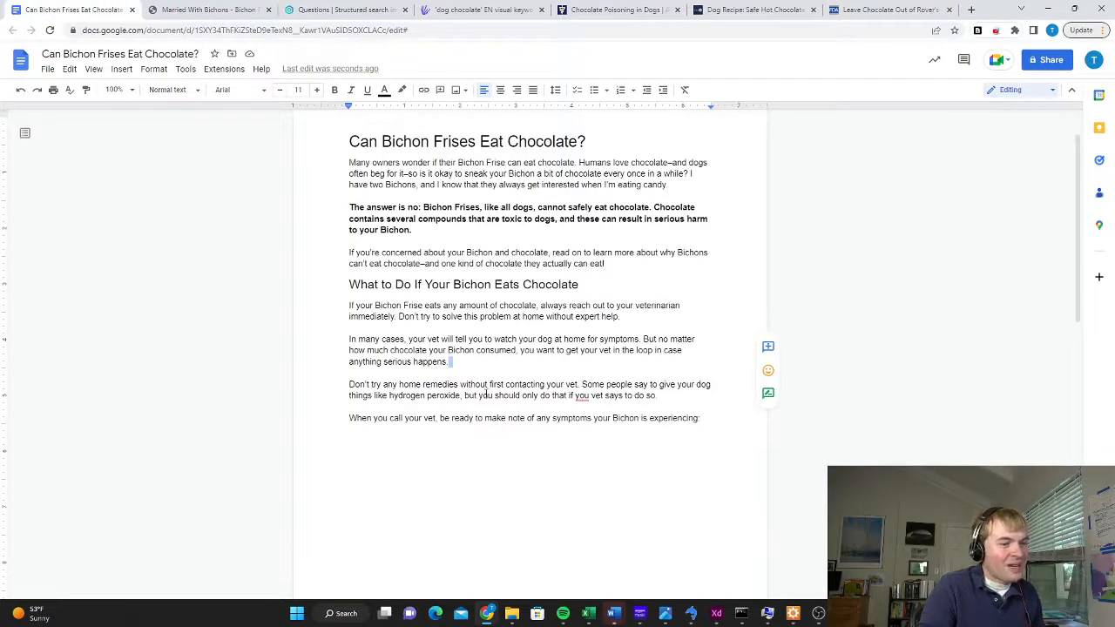
pyautogui.click(678, 395)
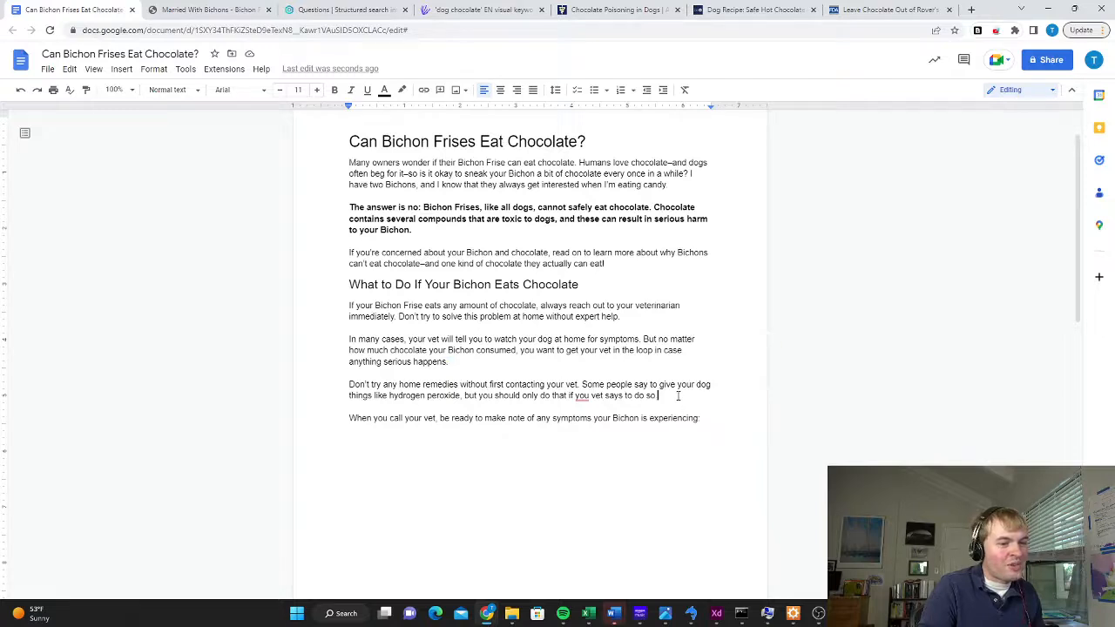
pyautogui.click(582, 395)
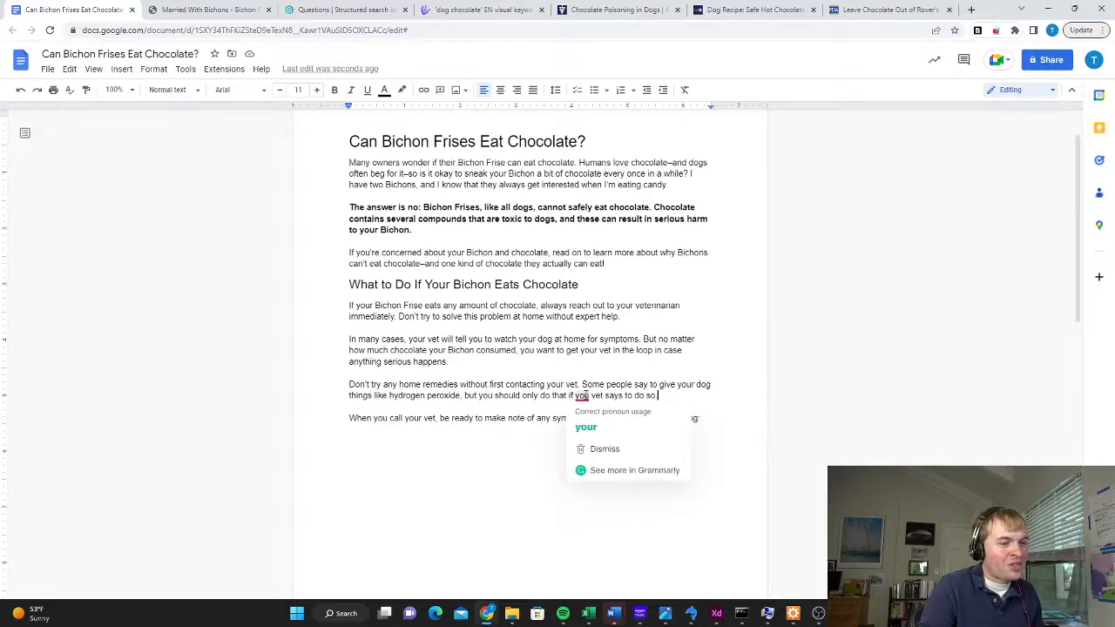
pyautogui.click(870, 9)
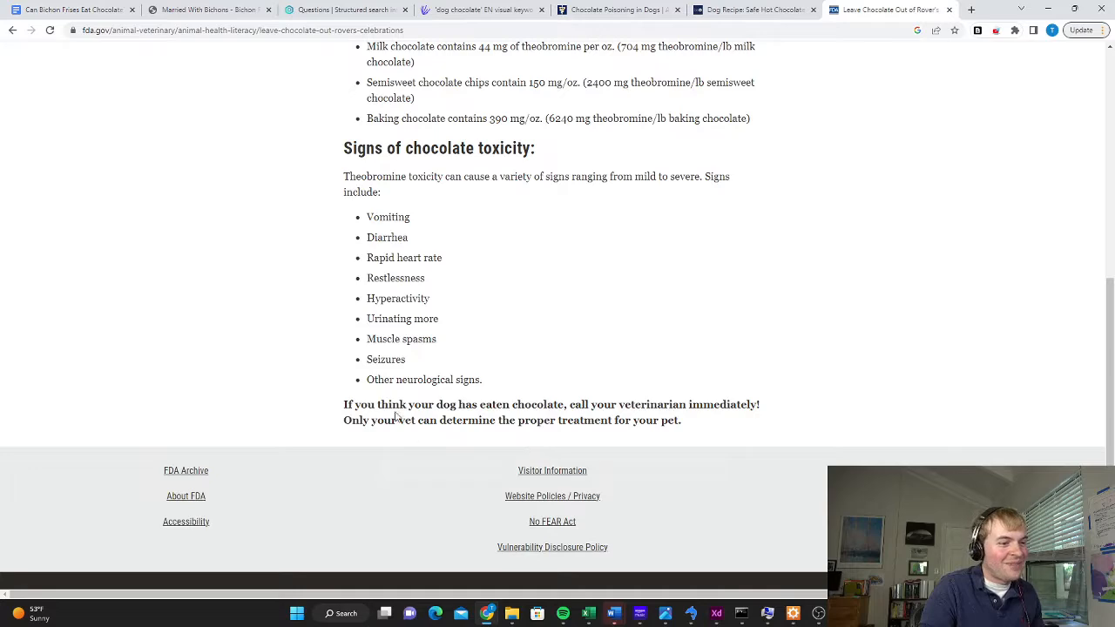
pyautogui.scroll(3, 440, 315)
pyautogui.scroll(3, 440, 315)
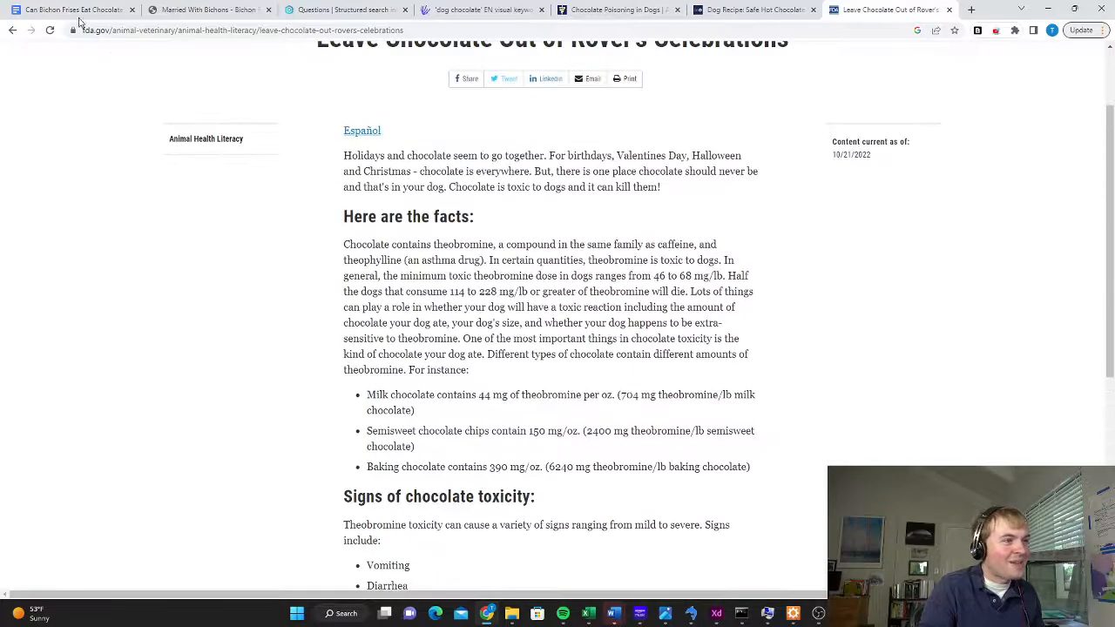
pyautogui.hotkey('ctrl', '1')
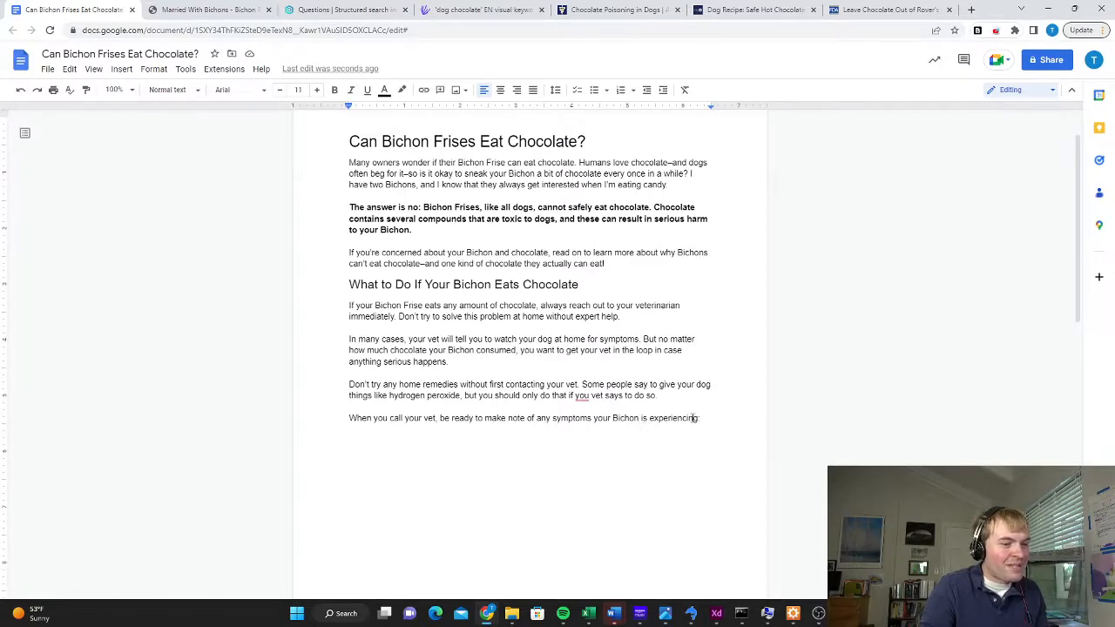
# Review the toxicity signs in the FDA article and the clinical signs and treatment on the UC Davis chocolate poisoning page
pyautogui.click(888, 9)
pyautogui.scroll(-5, 501, 320)
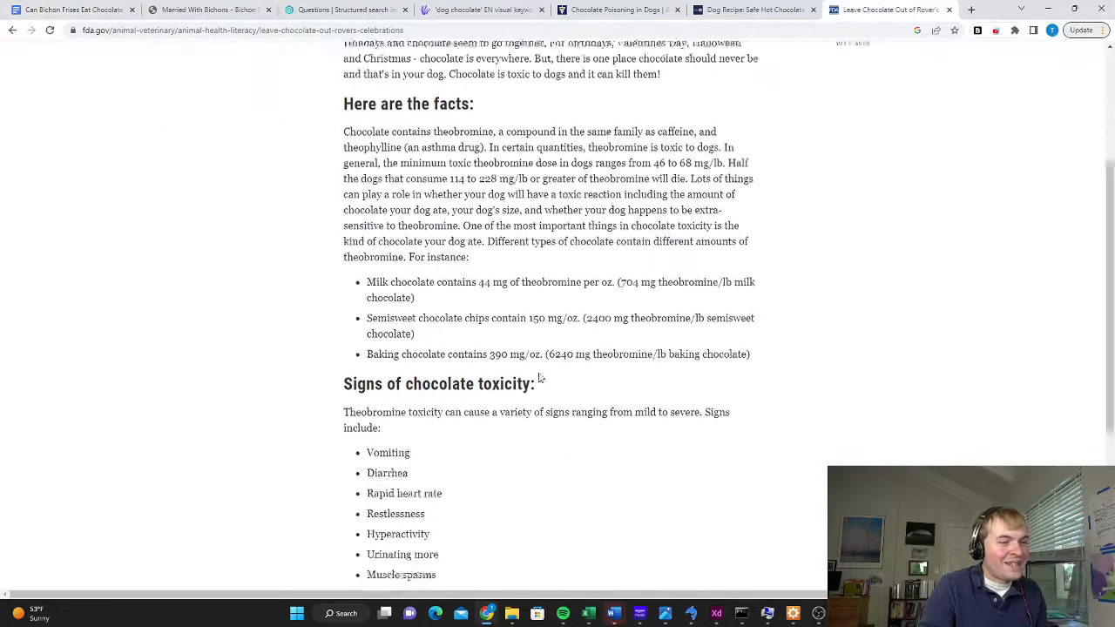
pyautogui.click(618, 10)
pyautogui.scroll(-5, 267, 297)
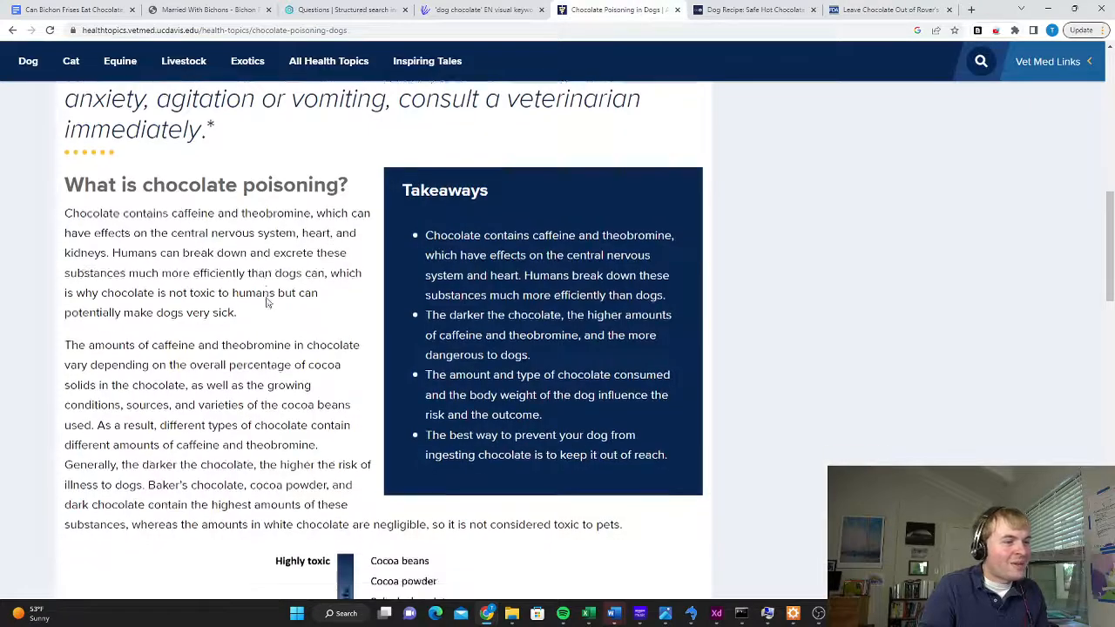
pyautogui.scroll(-5, 267, 297)
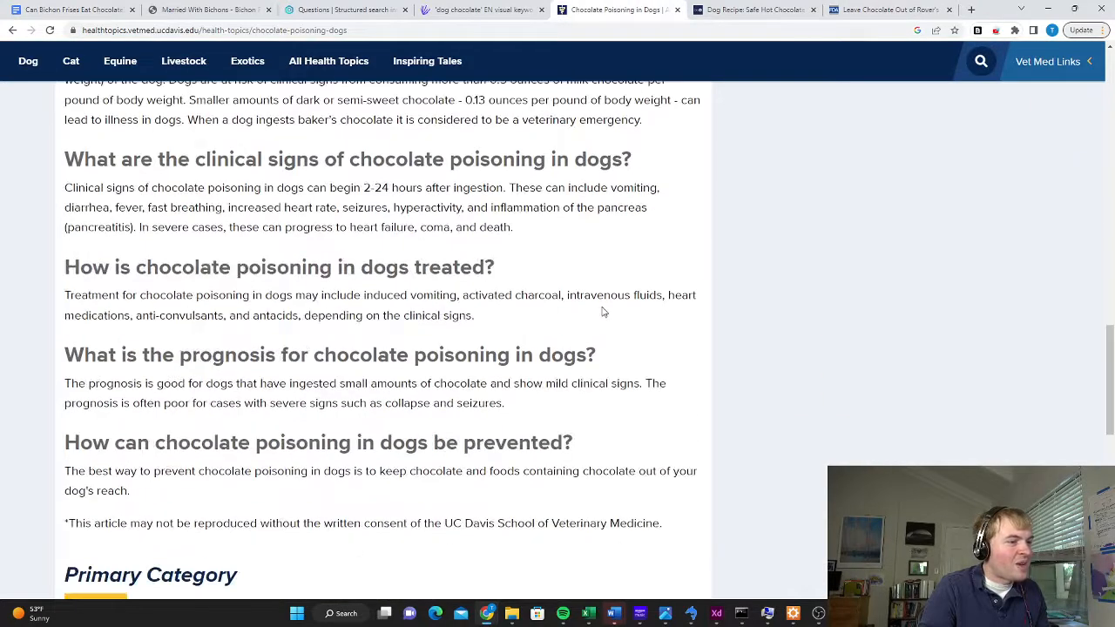
pyautogui.scroll(1, 599, 310)
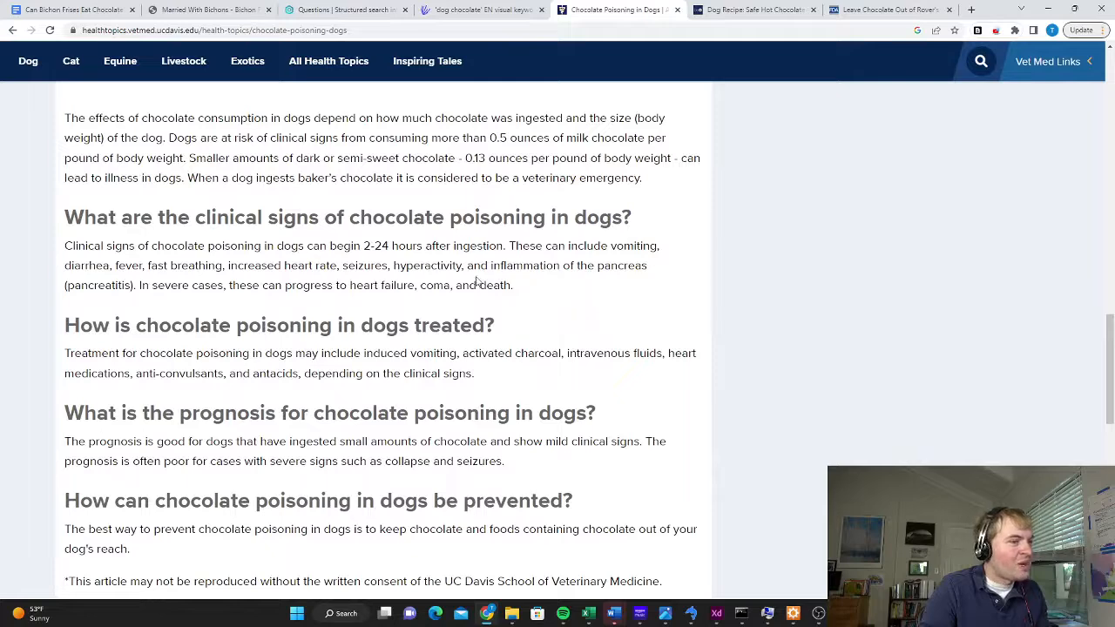
# Start a bulleted list below the vet-call sentence and check the chocolate toxicity signs on the FDA and UC Davis pages
pyautogui.click(99, 12)
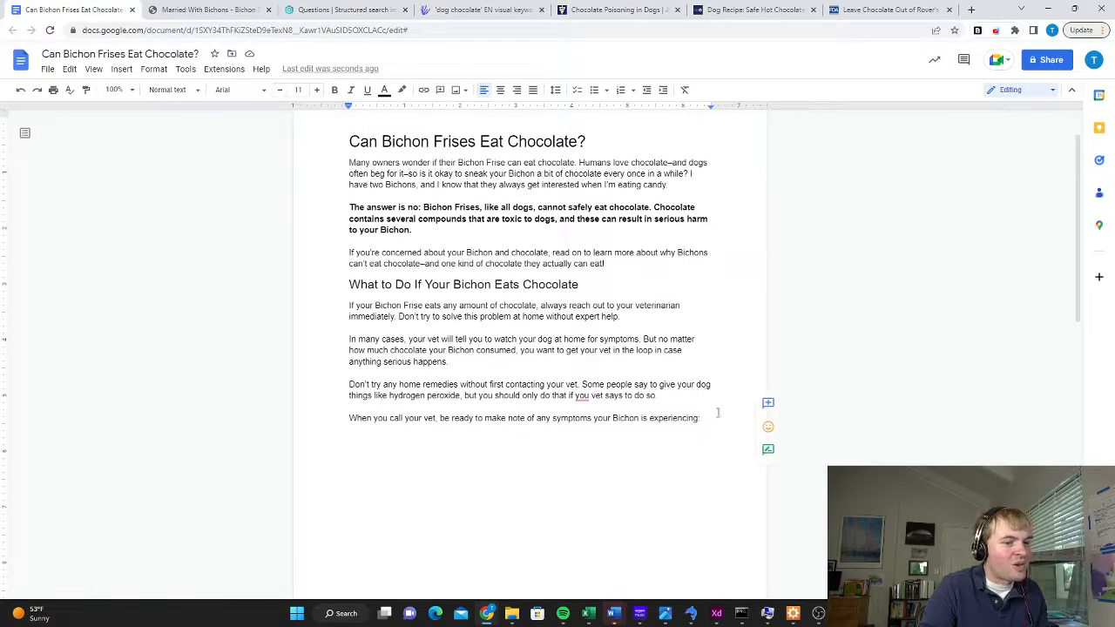
pyautogui.press('Return')
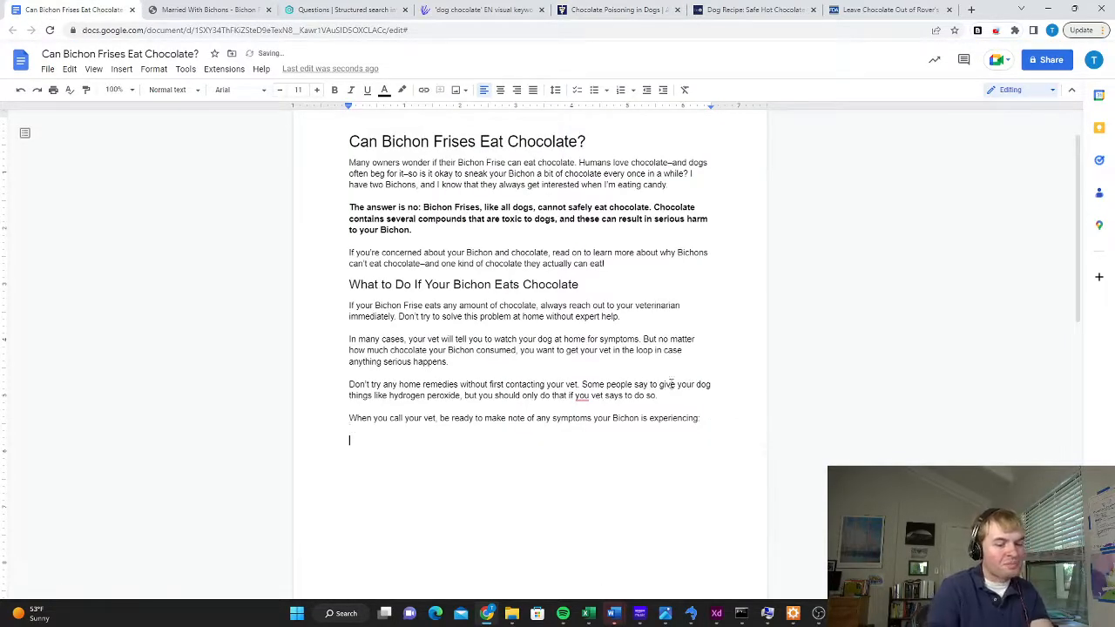
pyautogui.click(594, 90)
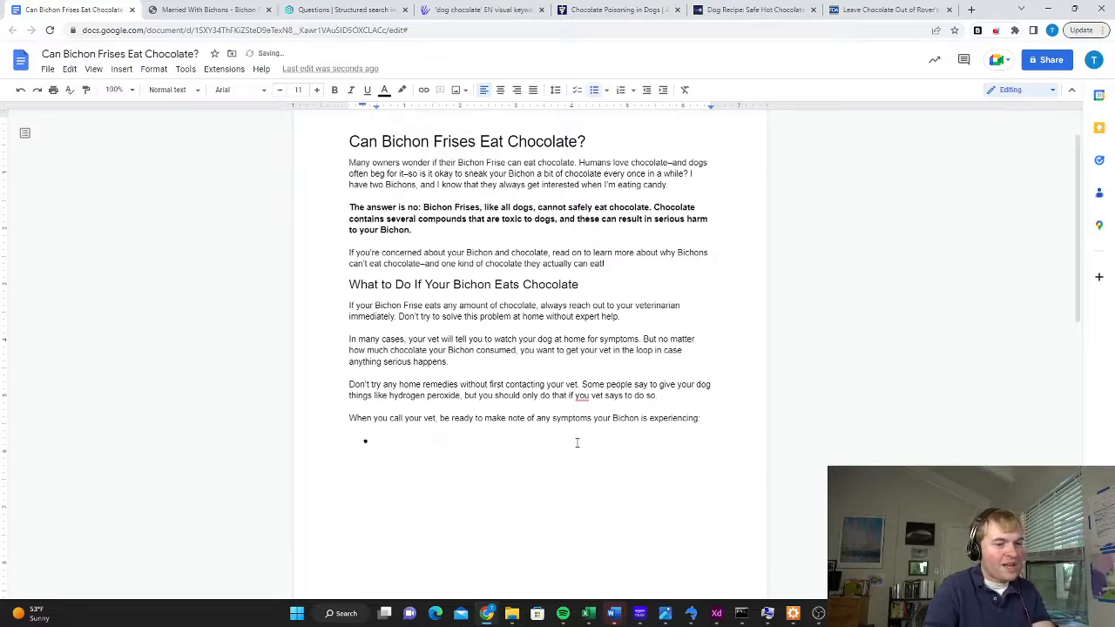
pyautogui.click(881, 9)
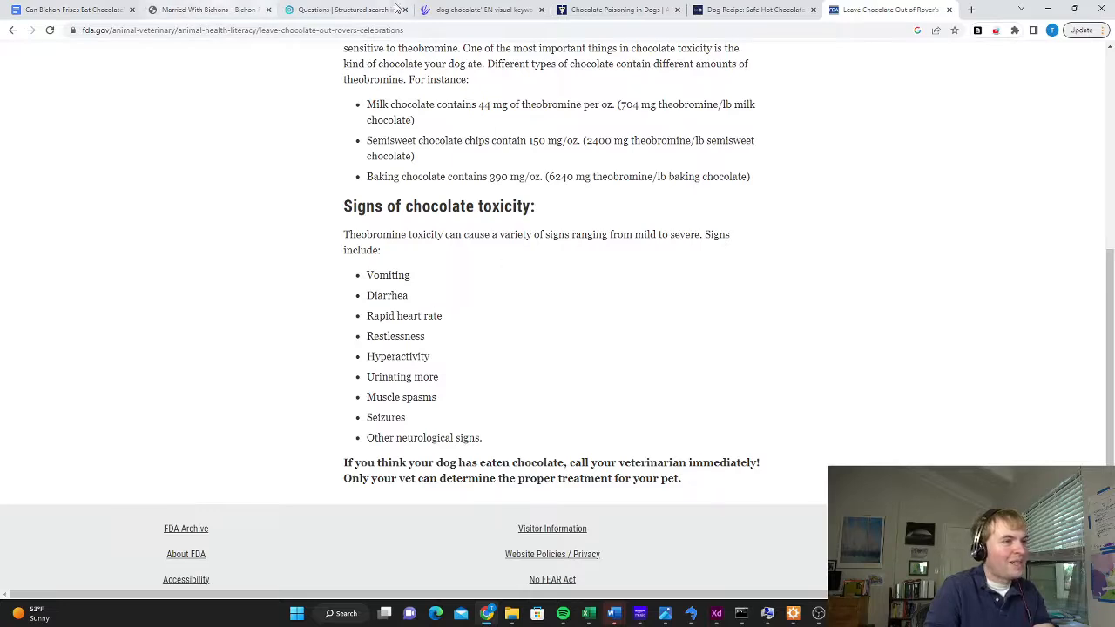
pyautogui.click(614, 9)
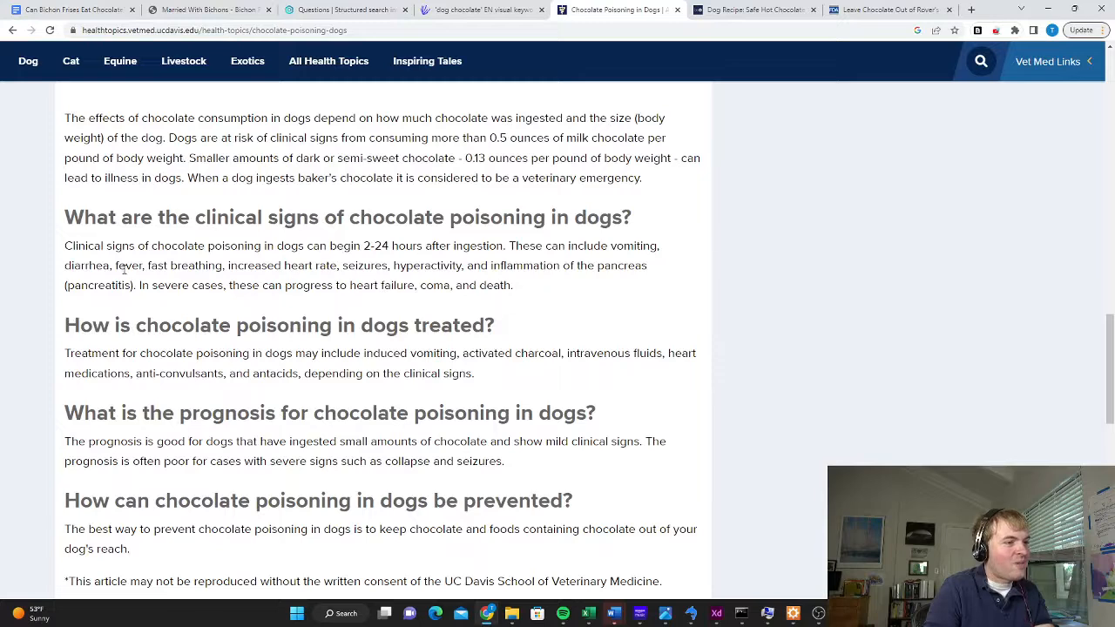
pyautogui.click(74, 9)
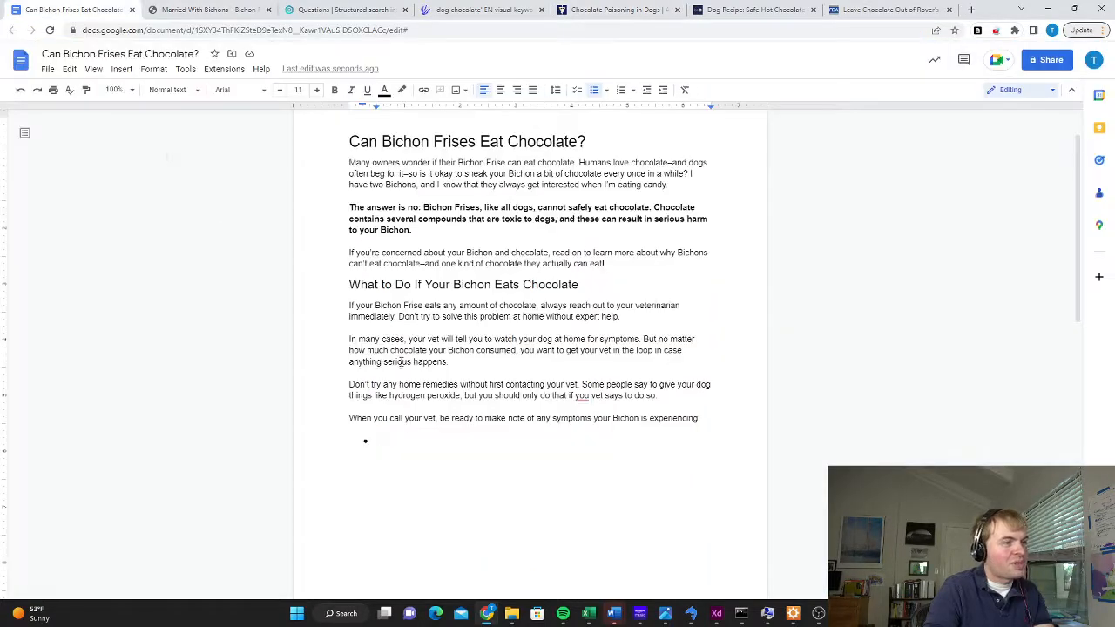
# Fill the symptom list with Vomiting, Diarrhea, Fast Heart rate, Fast breathing, Hyperactivity and Fever
pyautogui.write('Vomiting')
pyautogui.press('Return')
pyautogui.write('Di')
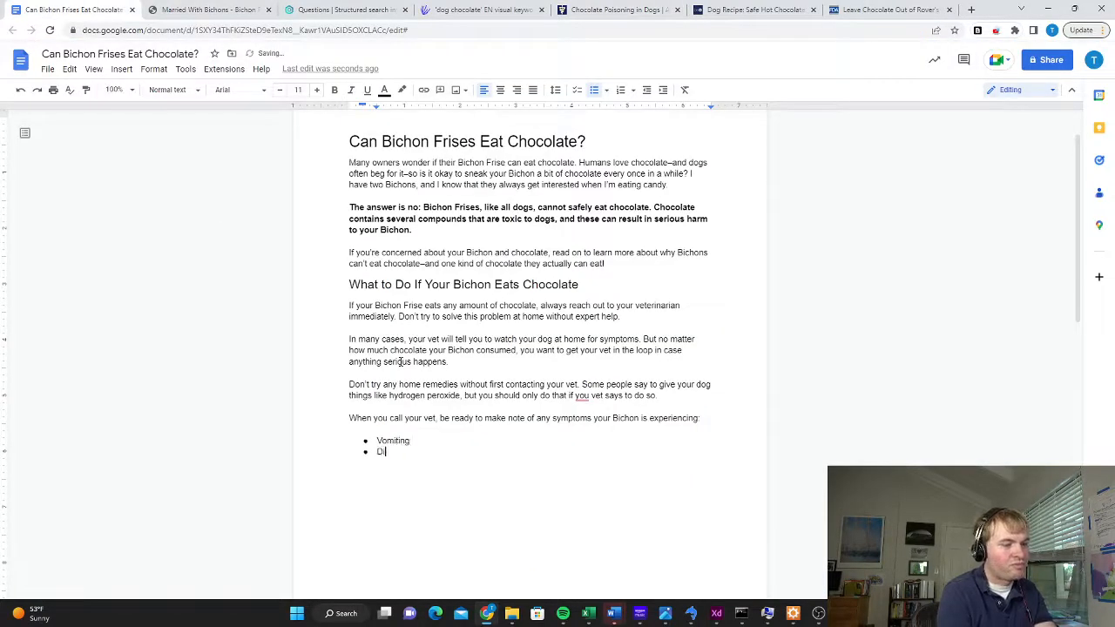
pyautogui.write('arrhea')
pyautogui.press('Return')
pyautogui.write('Fast ')
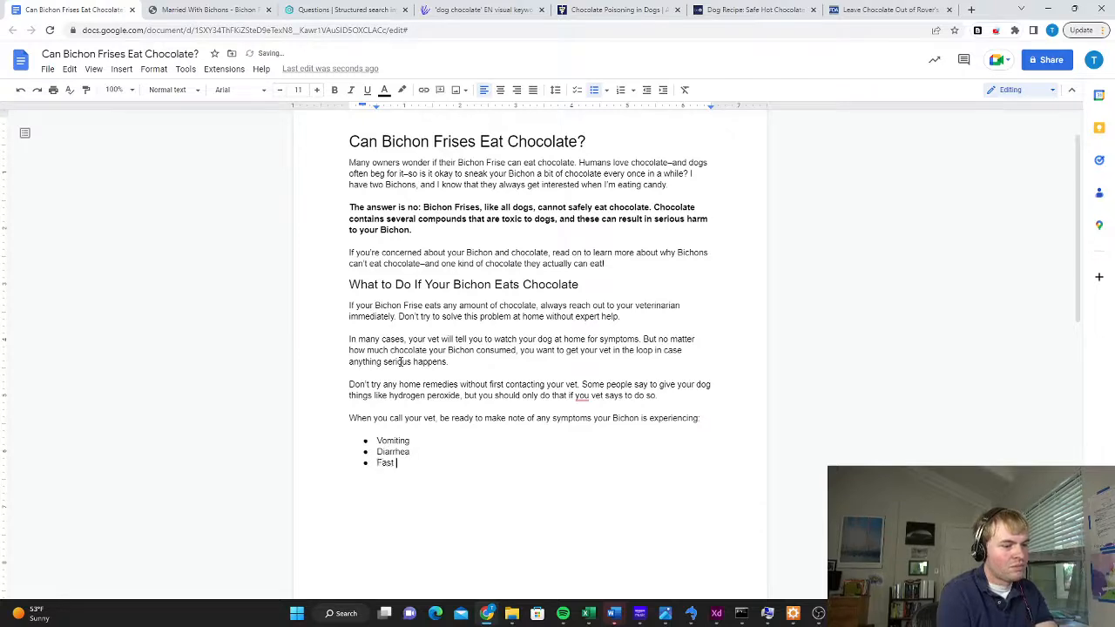
pyautogui.write('Heart rate ')
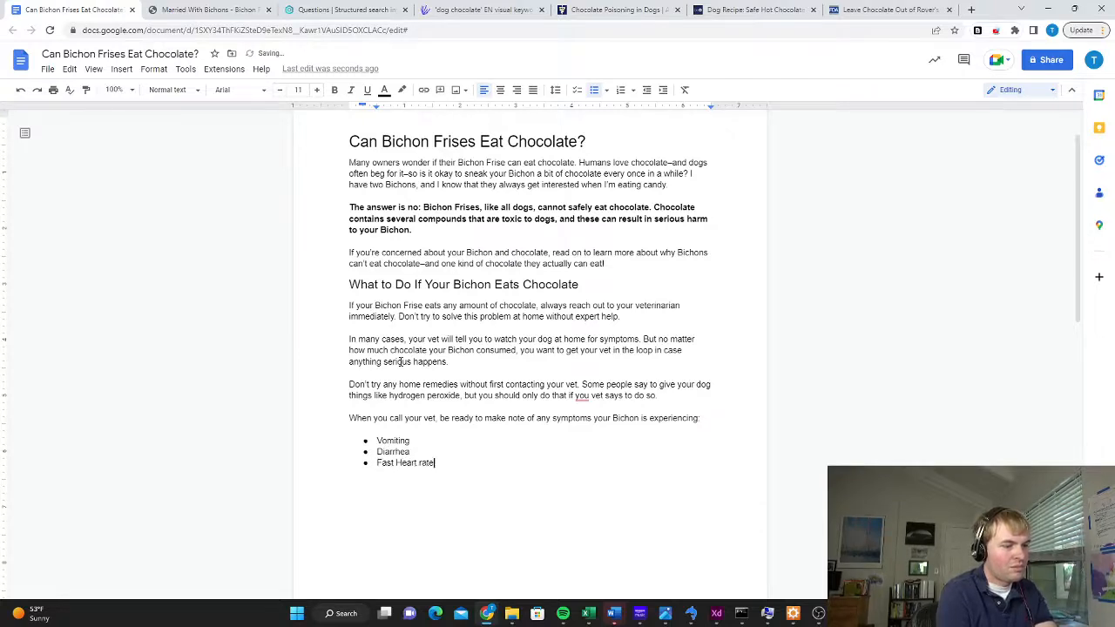
pyautogui.write('Fast breathing')
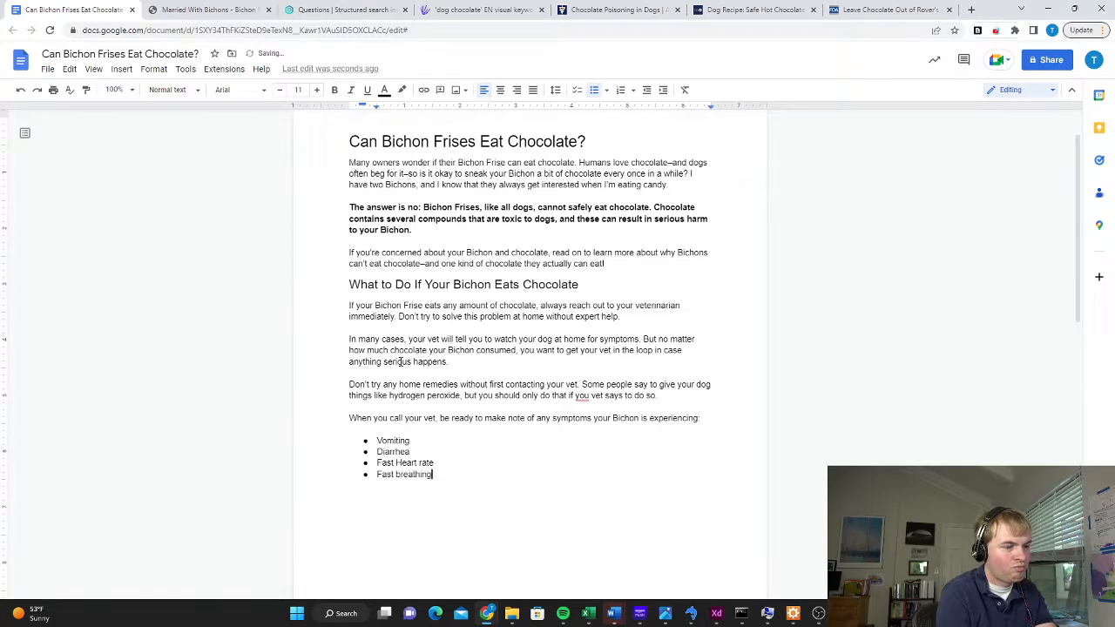
pyautogui.press('Return')
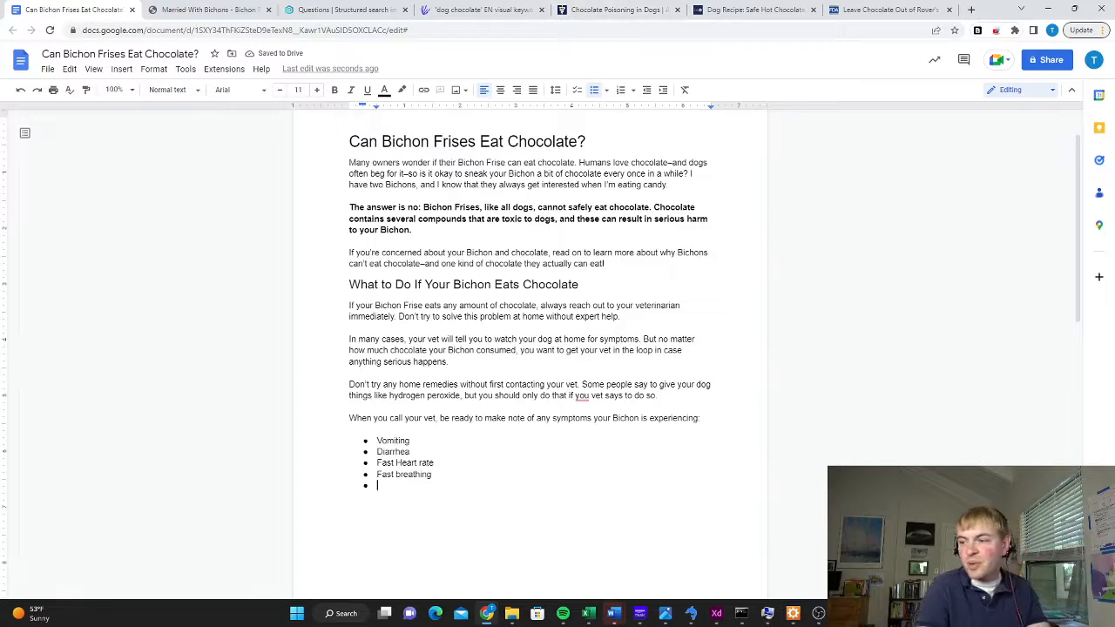
pyautogui.write('Hyperactivity Fever')
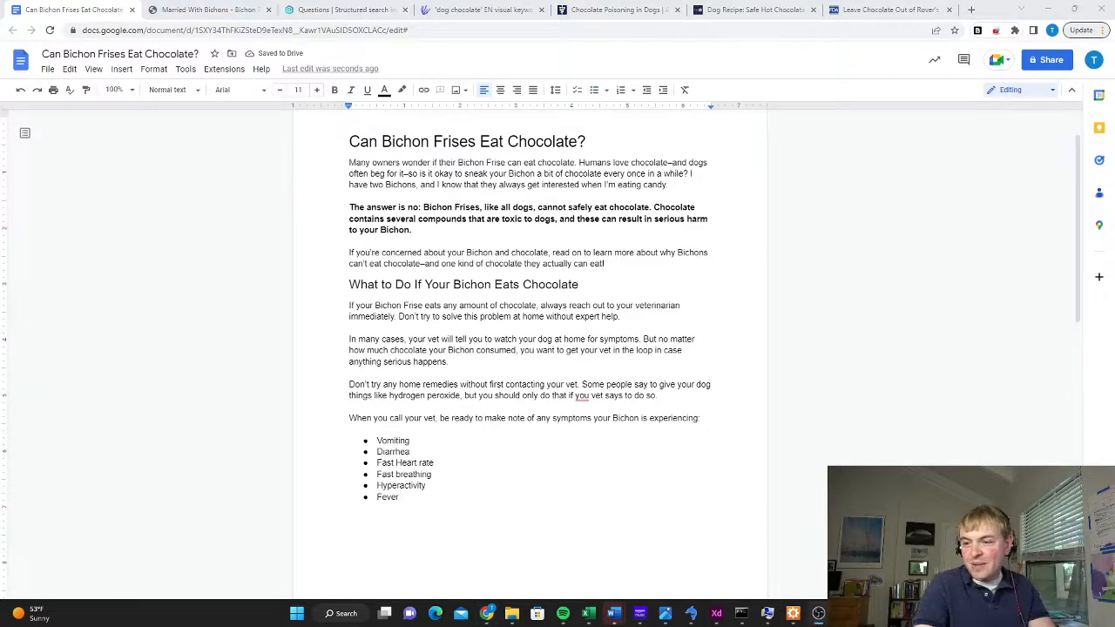
# Write "The FDA has a full list of symptoms to look for" as a normal paragraph below the symptom list
pyautogui.press('Return')
pyautogui.press('Return')
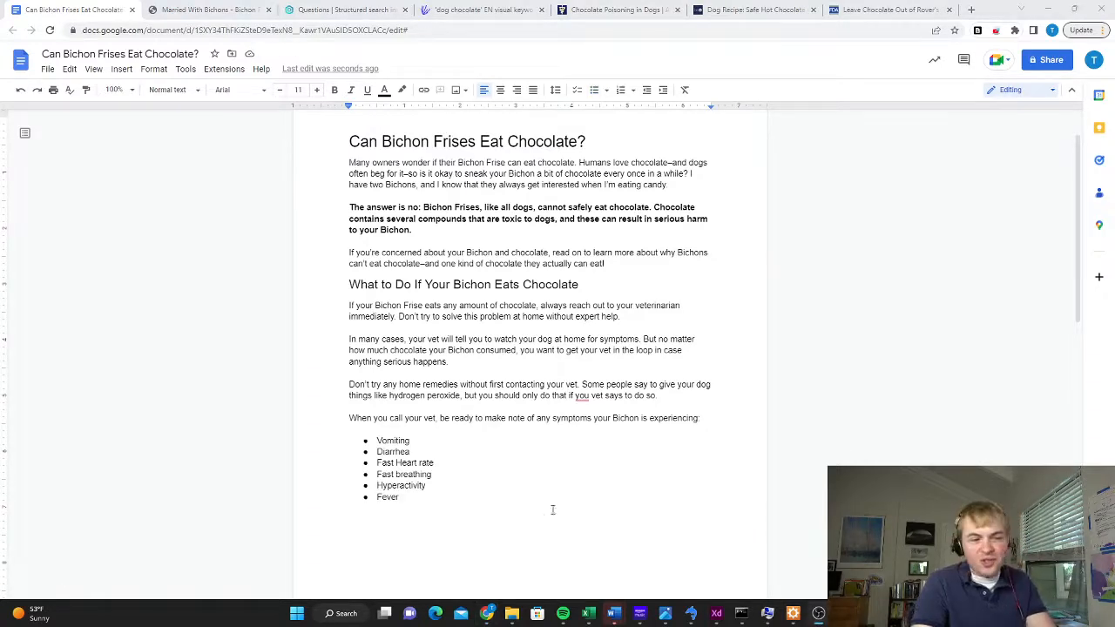
pyautogui.write('The ')
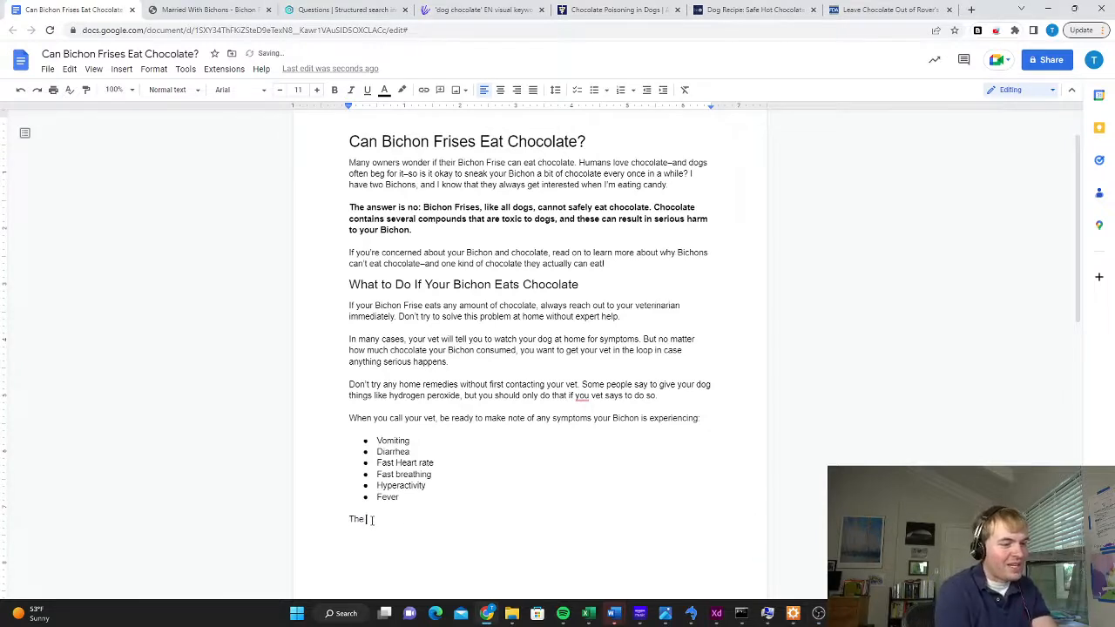
pyautogui.write('FDA has a full li')
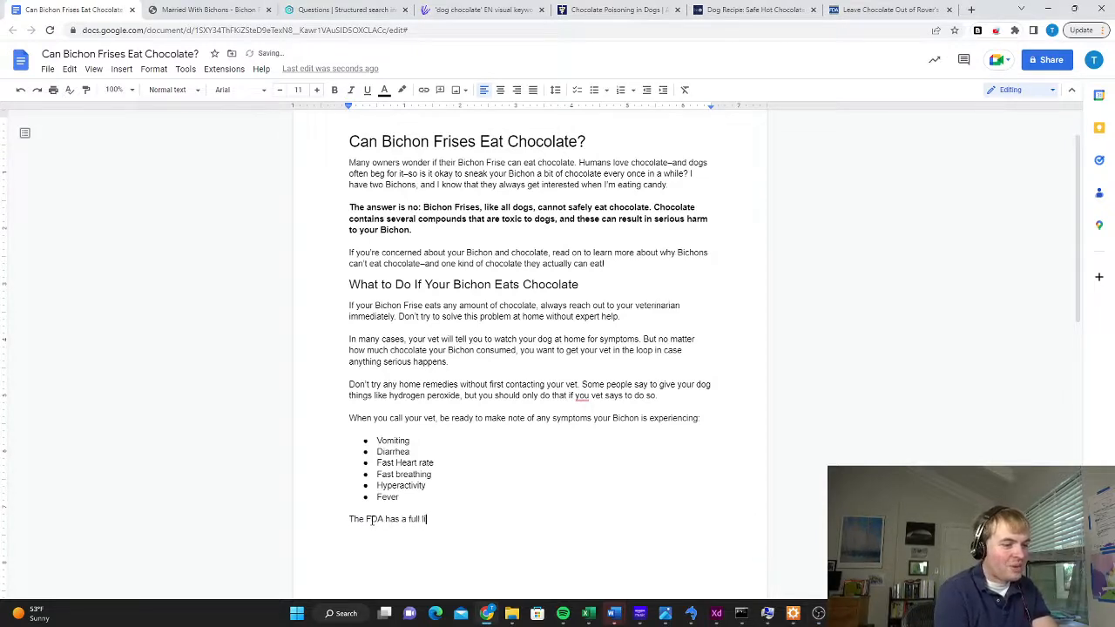
pyautogui.write('st of symptoms to oo')
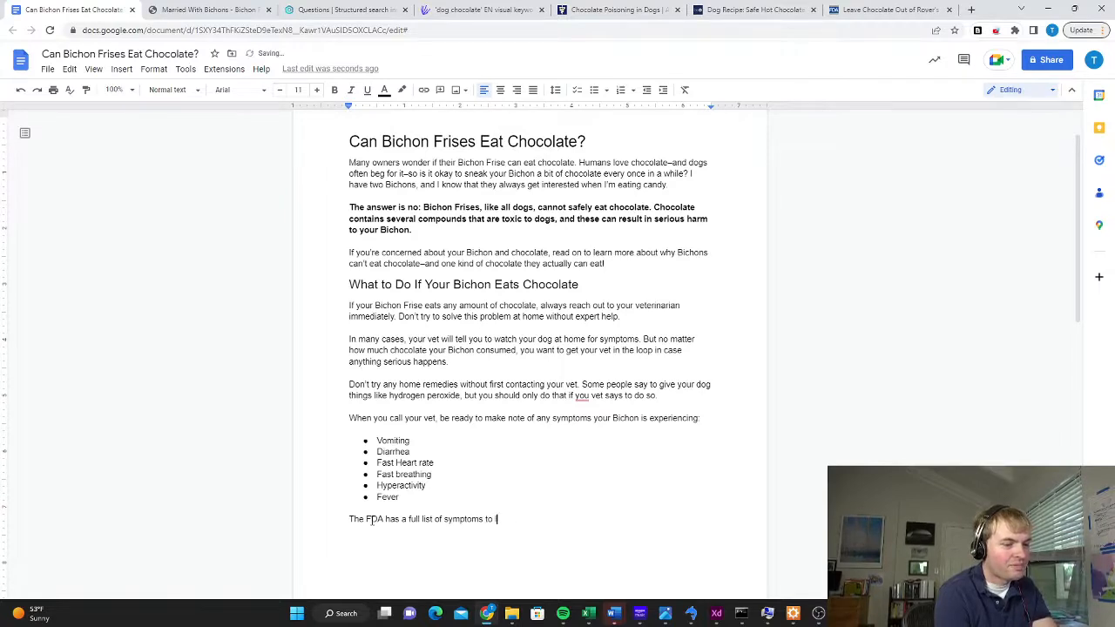
pyautogui.write('ook for')
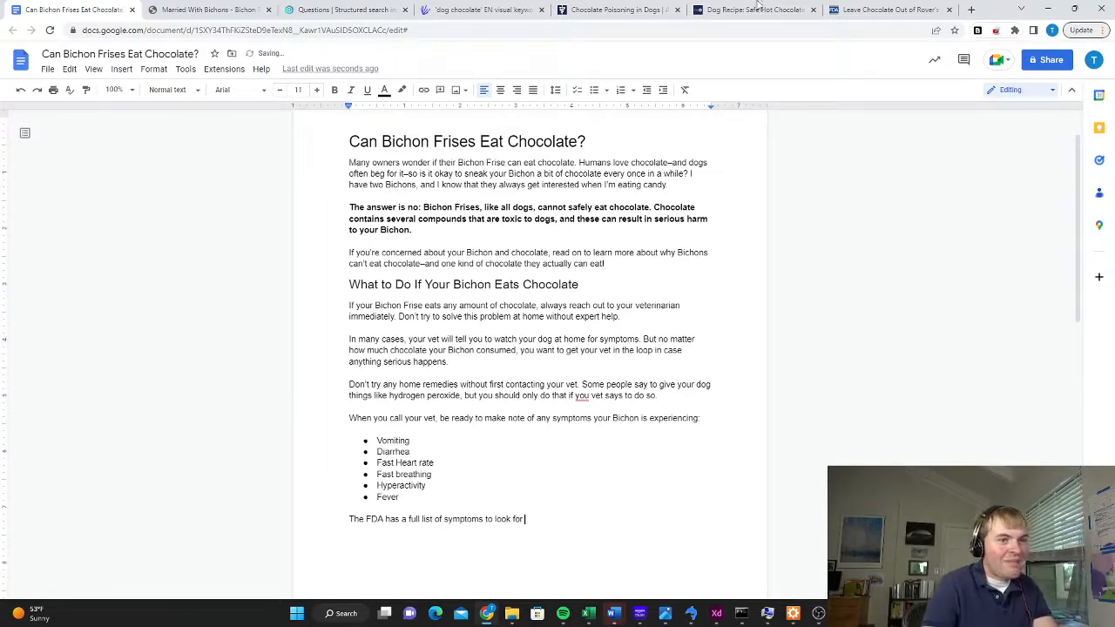
# Link "a full list of symptoms" to the FDA article's address and finish the sentence with a period
pyautogui.click(876, 13)
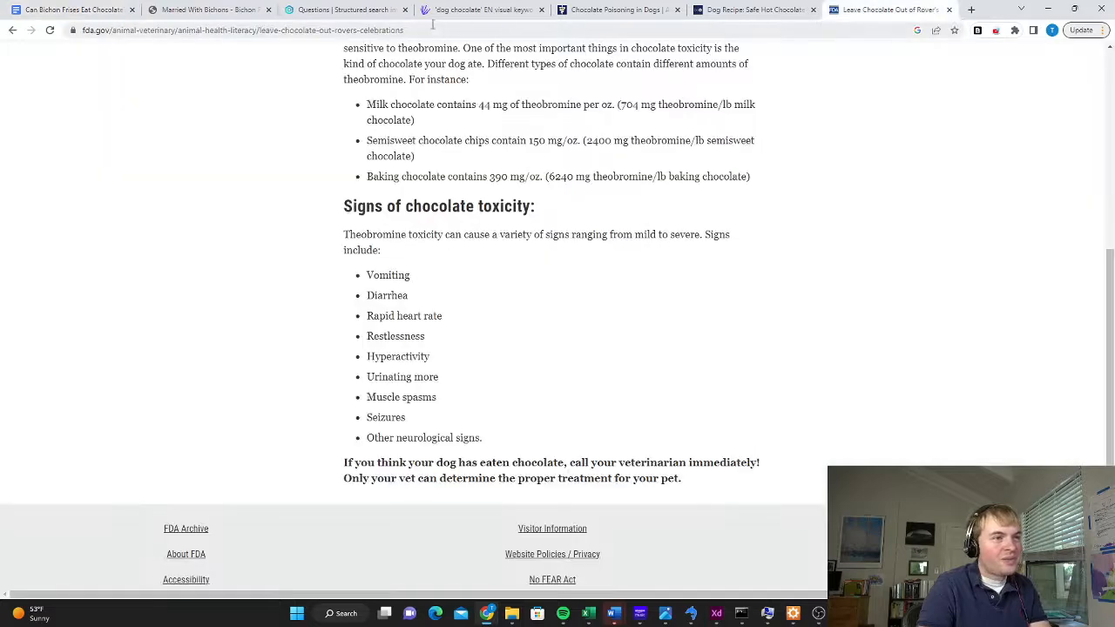
pyautogui.click(421, 31)
pyautogui.hotkey('ctrl', 'c')
pyautogui.click(99, 9)
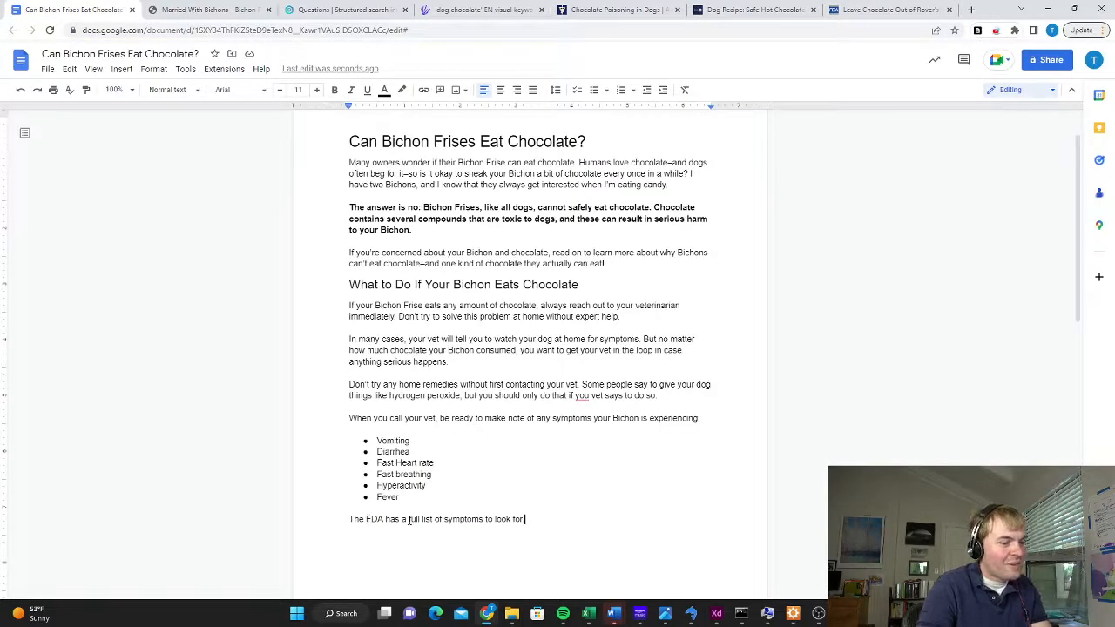
pyautogui.moveTo(403, 519); pyautogui.dragTo(483, 519)
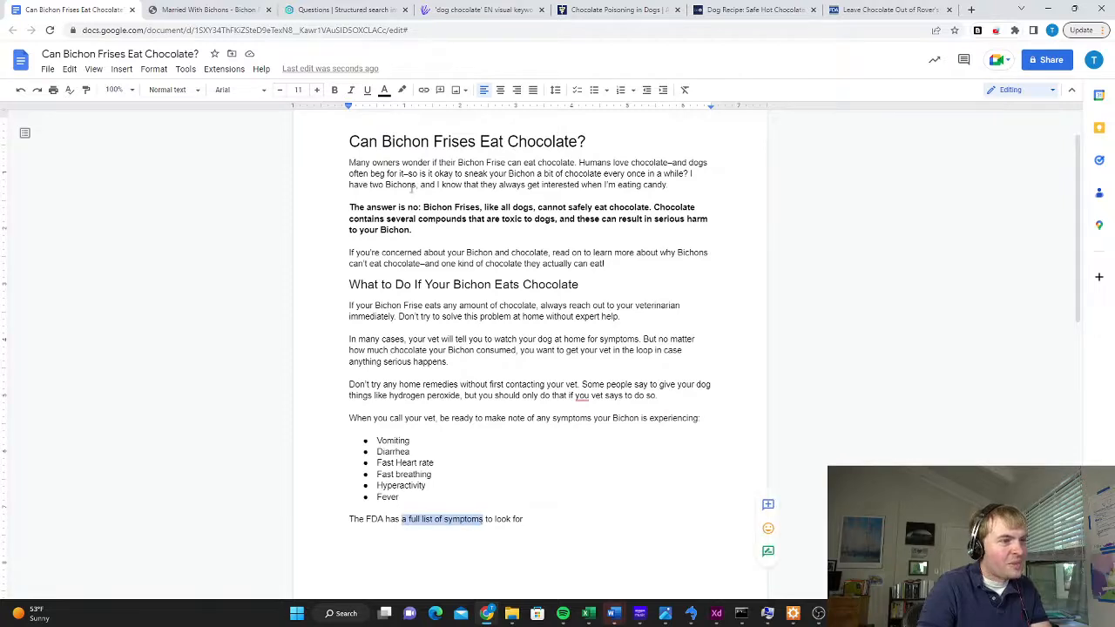
pyautogui.click(424, 90)
pyautogui.hotkey('ctrl', 'v')
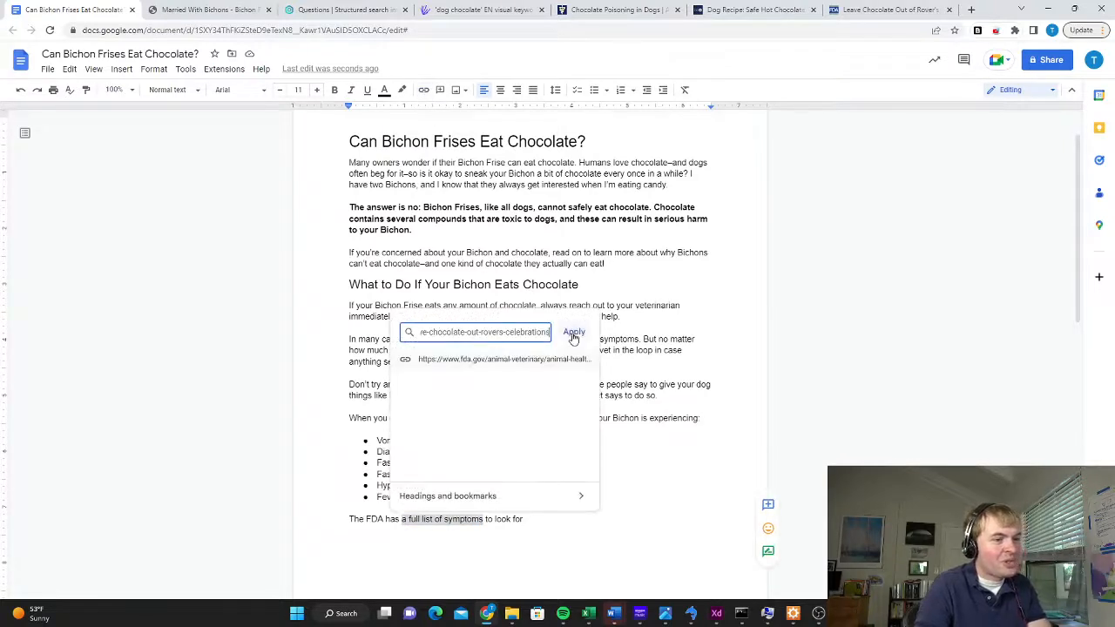
pyautogui.click(573, 333)
pyautogui.click(602, 539)
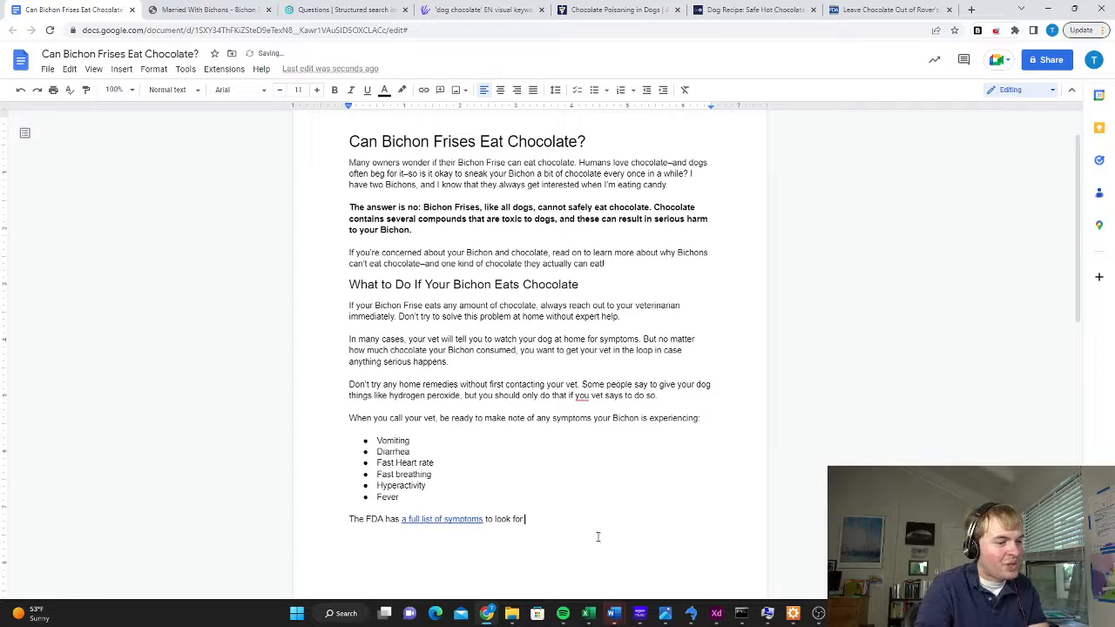
pyautogui.press('Return')
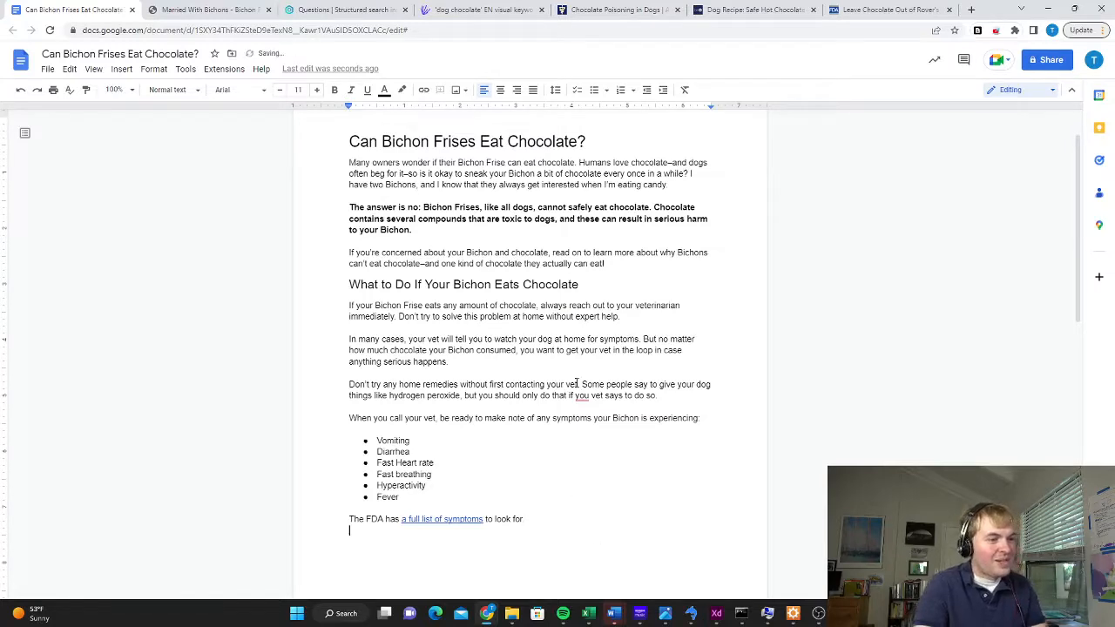
# Check the word count of all body text under "What to Do If Your Bichon Eats Chocolate"
pyautogui.scroll(-1, 580, 377)
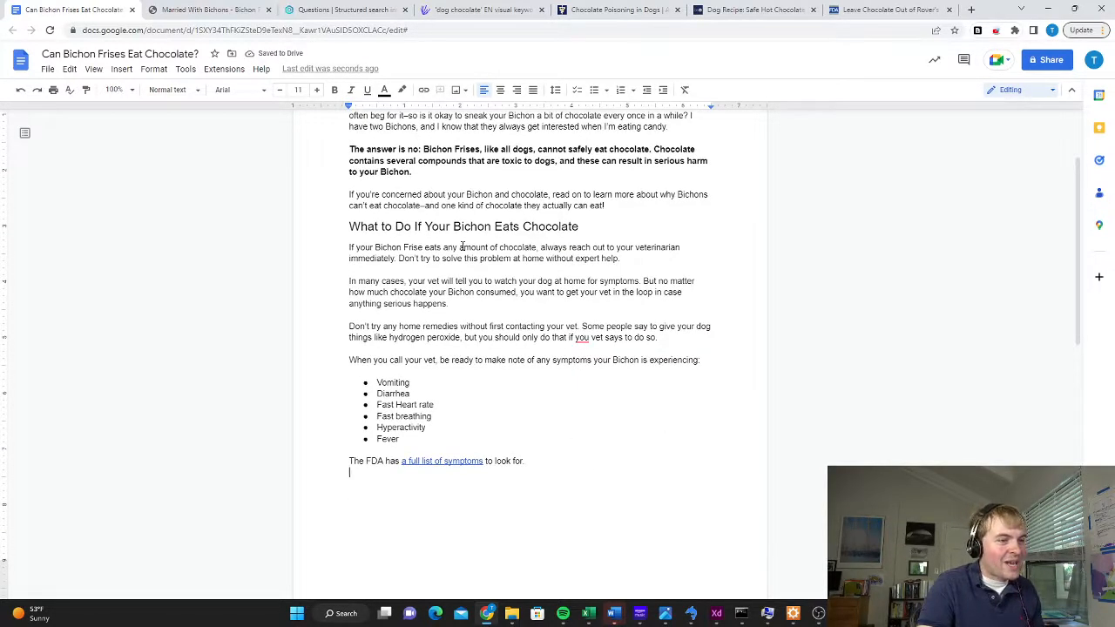
pyautogui.hotkey('shift', 'Up')
pyautogui.hotkey('shift', 'Up')
pyautogui.hotkey('shift', 'Up')
pyautogui.hotkey('shift', 'Up')
pyautogui.hotkey('shift', 'Up')
pyautogui.hotkey('shift', 'Up')
pyautogui.hotkey('shift', 'Up')
pyautogui.hotkey('shift', 'Up')
pyautogui.hotkey('shift', 'Up')
pyautogui.hotkey('shift', 'Up')
pyautogui.hotkey('shift', 'Up')
pyautogui.hotkey('shift', 'Up')
pyautogui.hotkey('shift', 'Up')
pyautogui.hotkey('shift', 'Up')
pyautogui.hotkey('shift', 'Up')
pyautogui.hotkey('shift', 'Up')
pyautogui.hotkey('shift', 'Up')
pyautogui.hotkey('shift', 'Up')
pyautogui.hotkey('shift', 'Up')
pyautogui.hotkey('shift', 'Up')
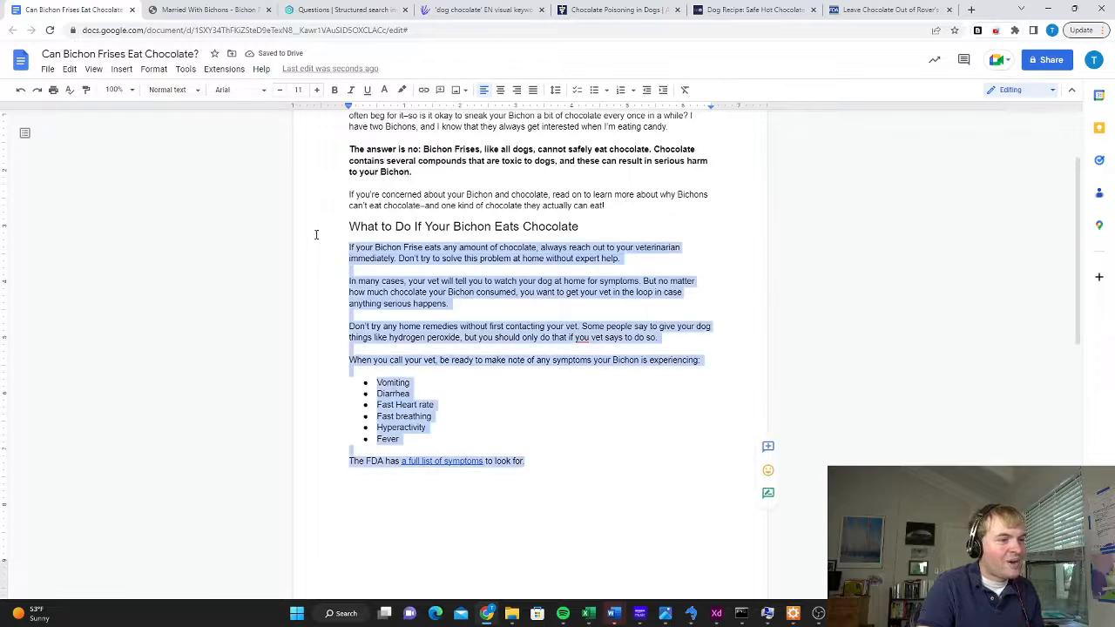
pyautogui.click(186, 68)
pyautogui.click(209, 111)
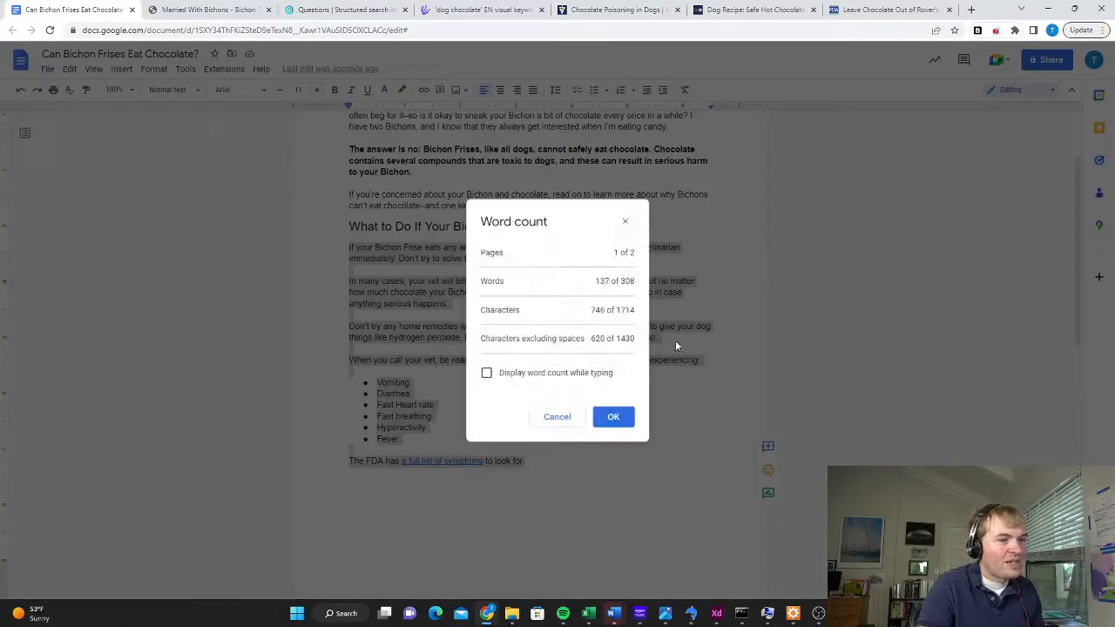
pyautogui.click(625, 223)
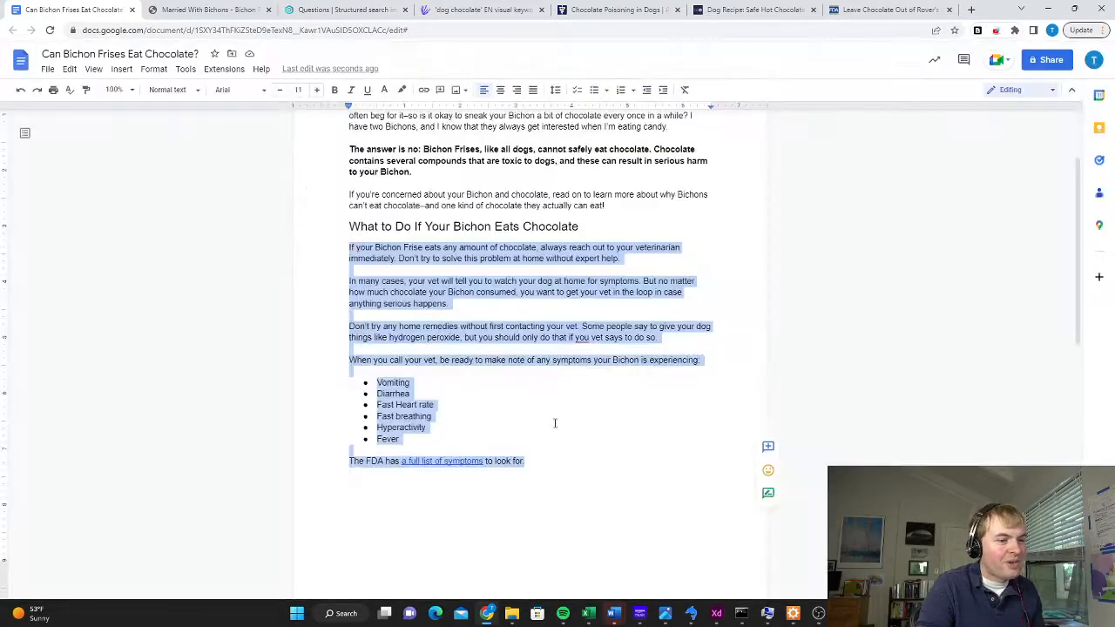
# Add the 2-24 hour symptom onset and advice to note time and amount eaten, and explain theobromine under "Why can't dogs eat chocolate?"
pyautogui.click(562, 463)
pyautogui.scroll(-2, 579, 432)
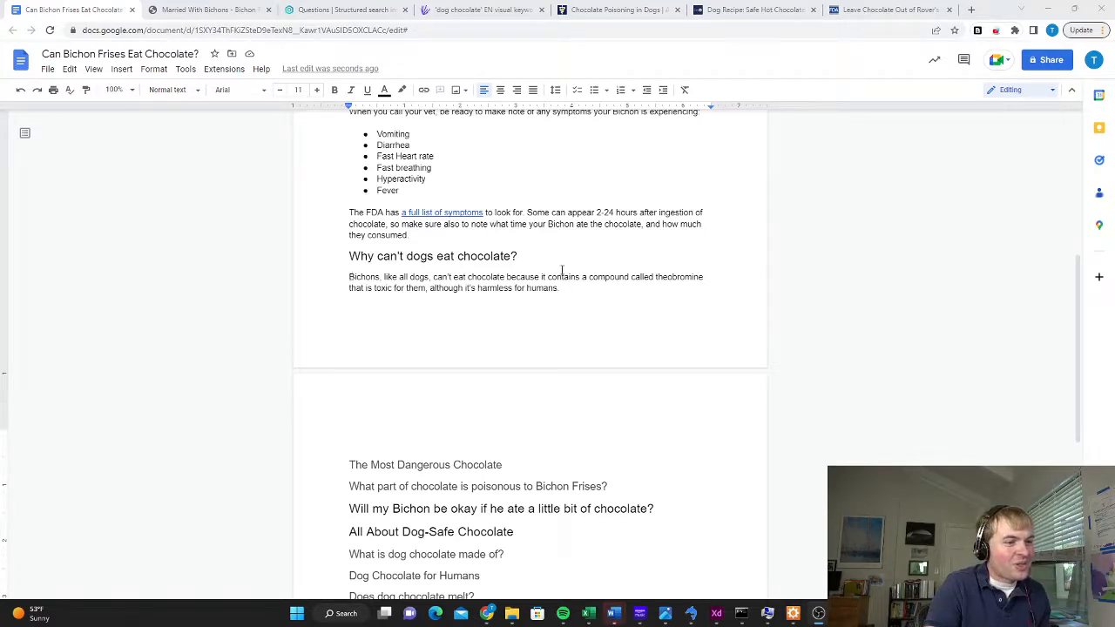
# Review the UC Davis explanation of caffeine and theobromine for the "Why can't dogs eat chocolate?" section, and return to the draft
pyautogui.click(610, 9)
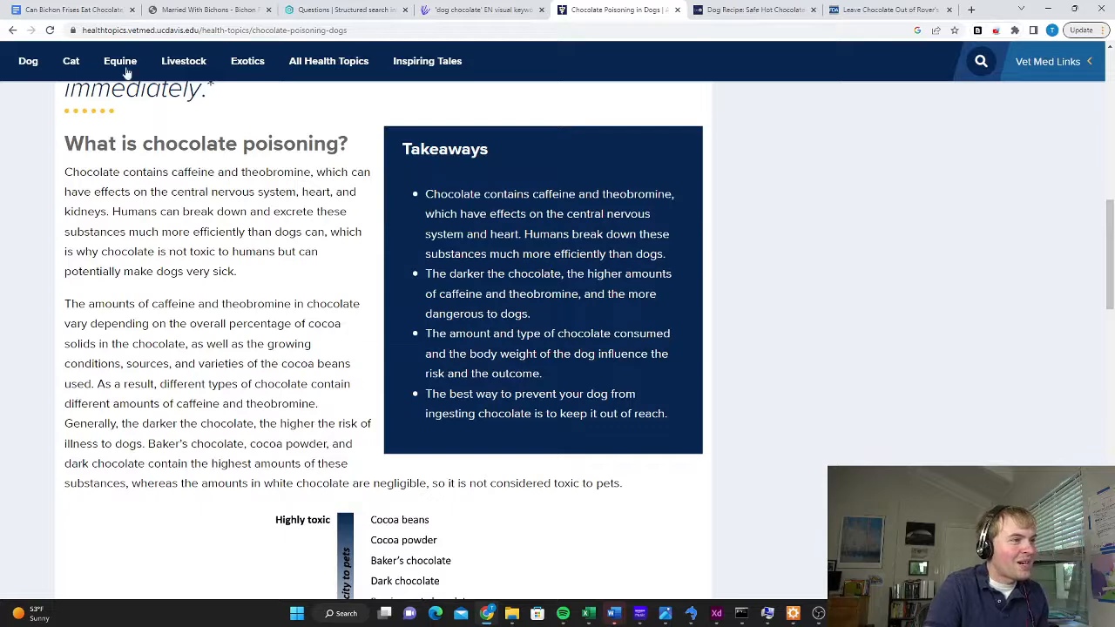
pyautogui.click(74, 9)
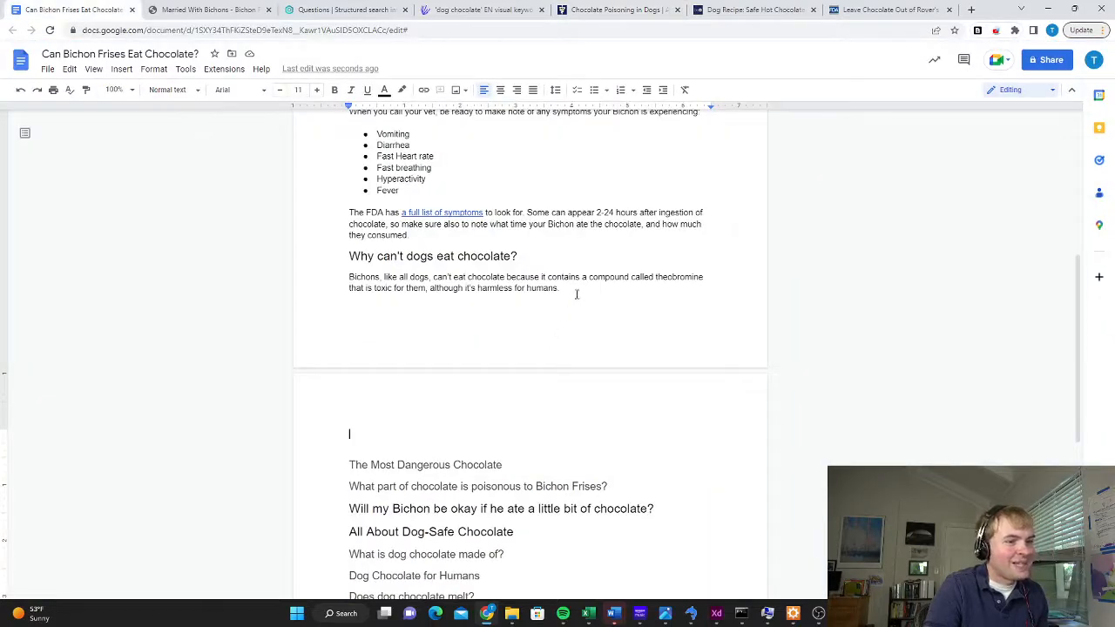
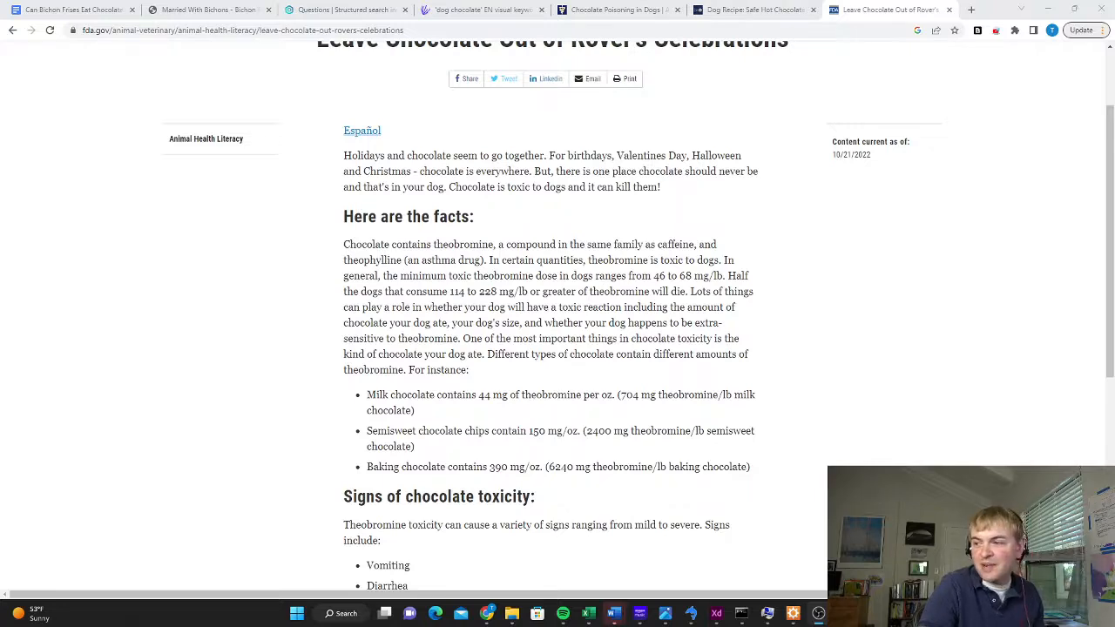
# Link the phrase "depends on the amount of cocoa in it" to the UC Davis chocolate poisoning page's address
pyautogui.hotkey('ctrl', 'Tab')
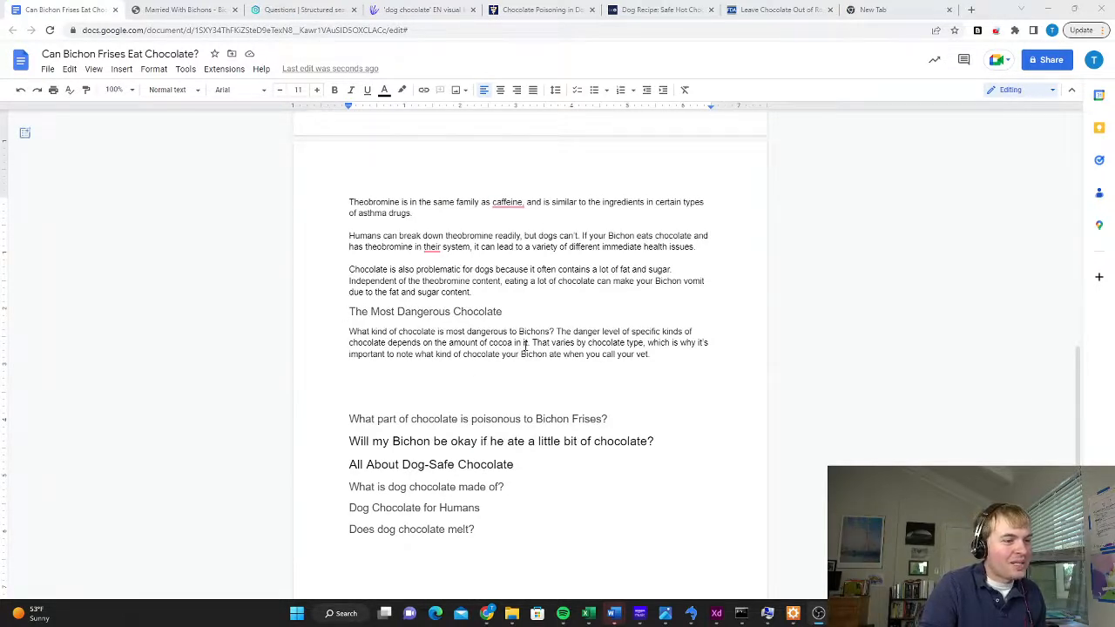
pyautogui.click(653, 356)
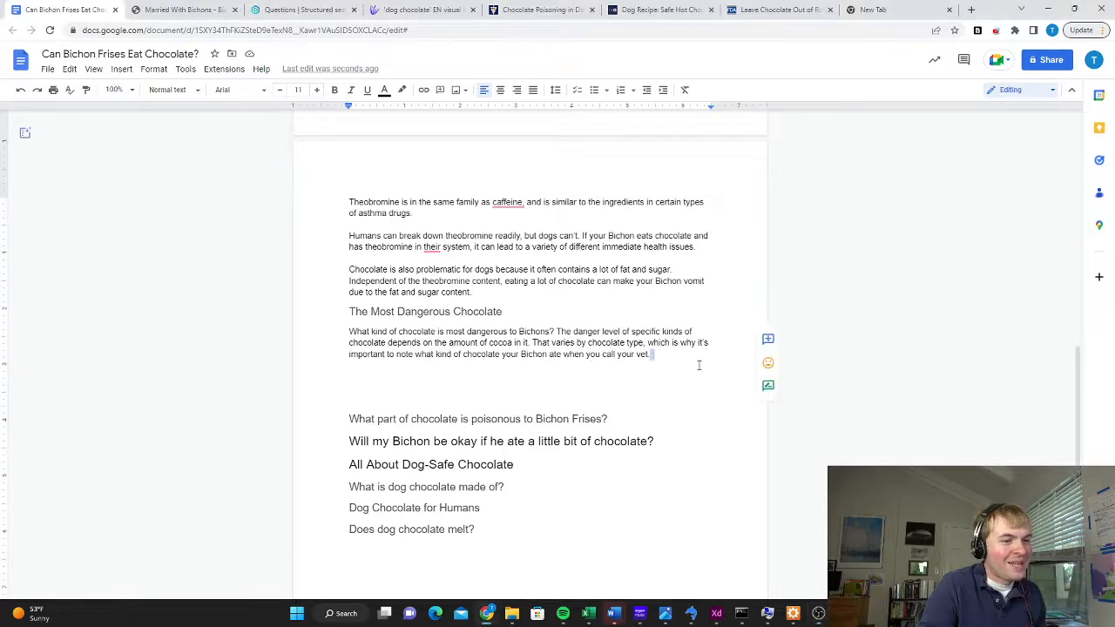
pyautogui.click(544, 10)
pyautogui.click(359, 28)
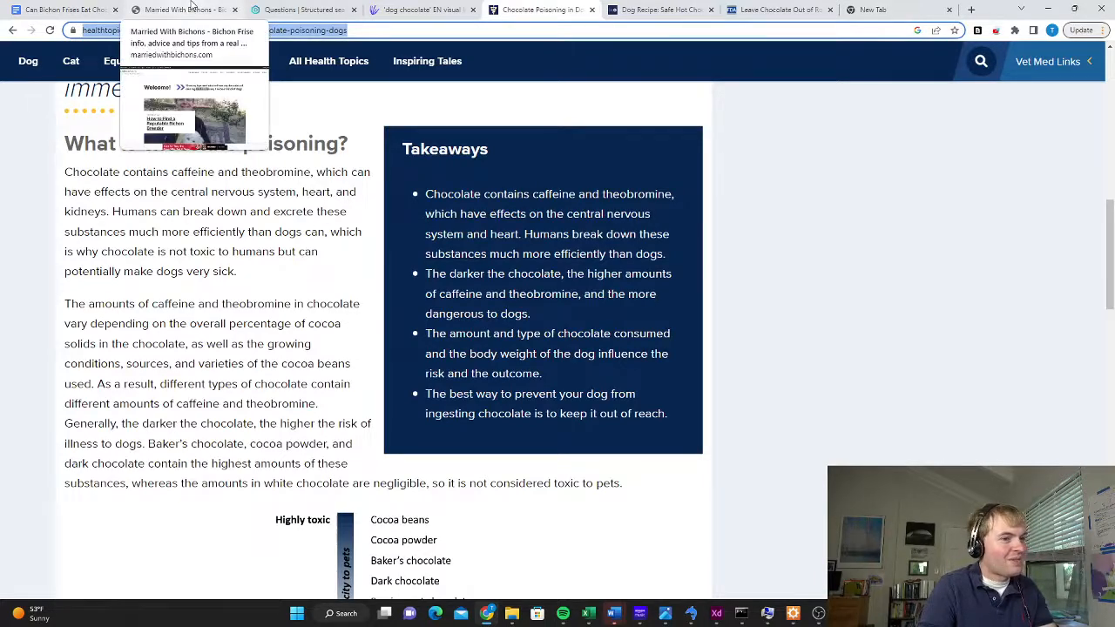
pyautogui.click(61, 10)
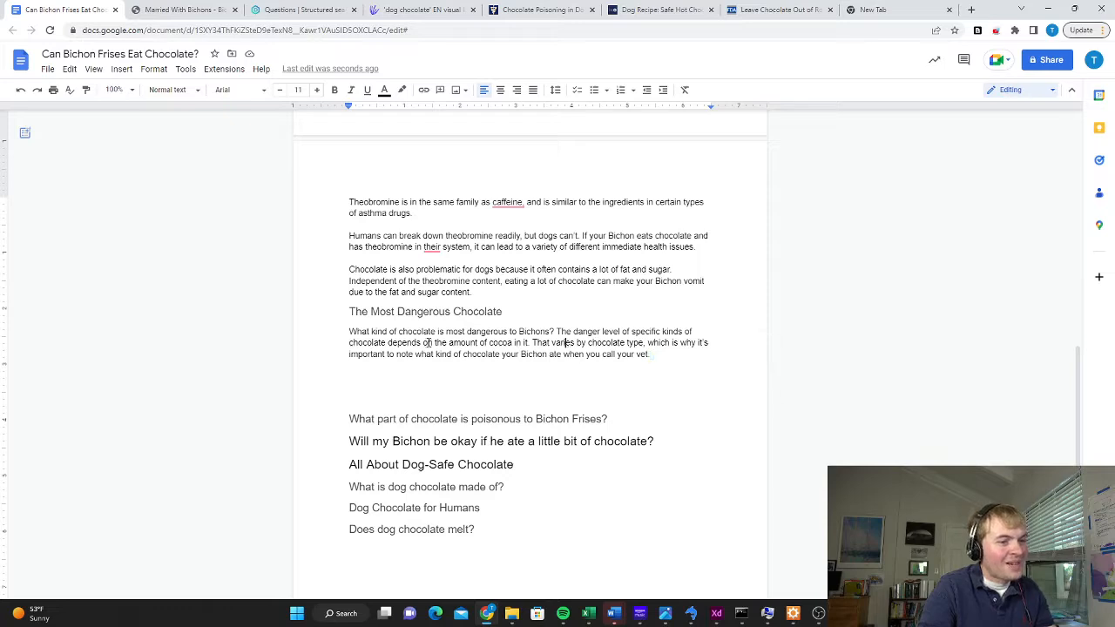
pyautogui.moveTo(389, 342); pyautogui.dragTo(528, 342)
pyautogui.click(424, 90)
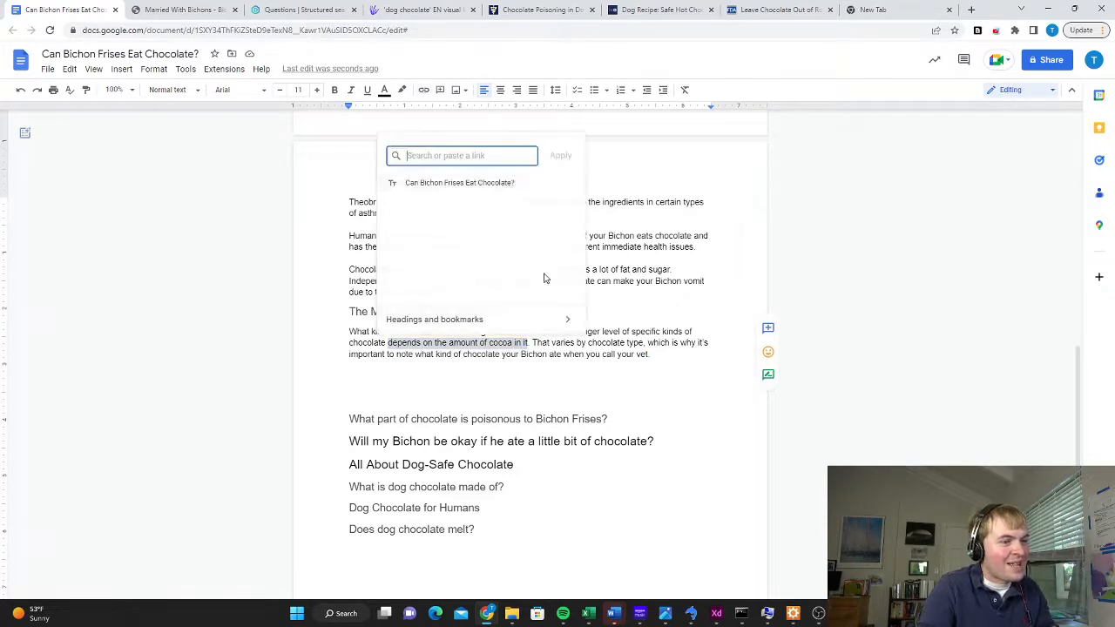
pyautogui.hotkey('ctrl', 'v')
pyautogui.press('Return')
pyautogui.click(670, 355)
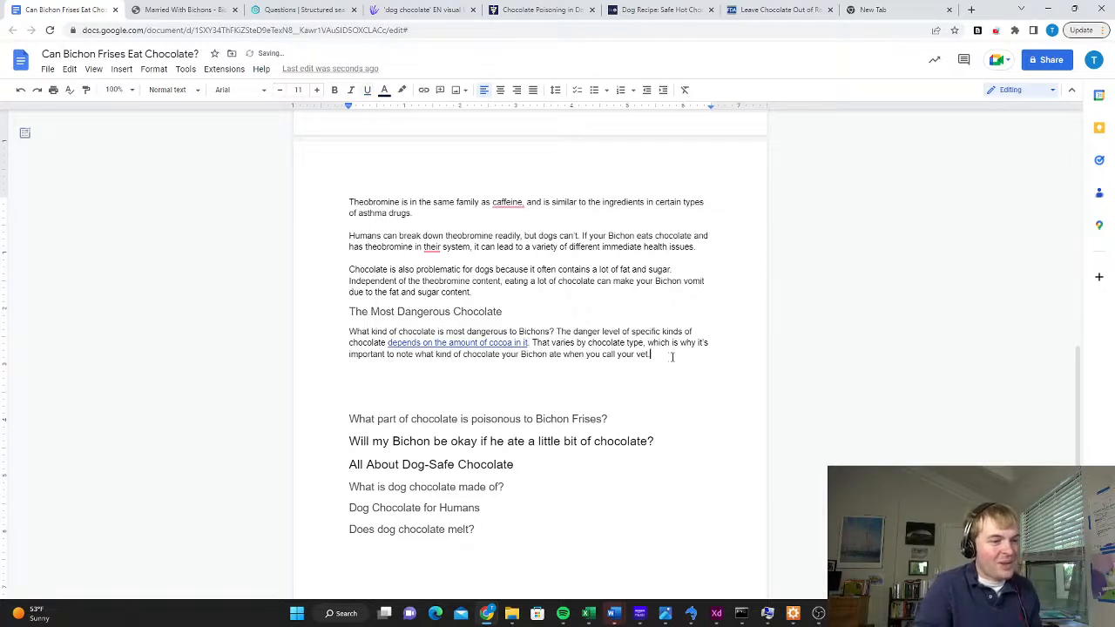
# Consult the FDA article's theobromine figures by chocolate type and insert a 2 x 3 table below the "The Most Dangerous Chocolate" paragraph
pyautogui.click(769, 9)
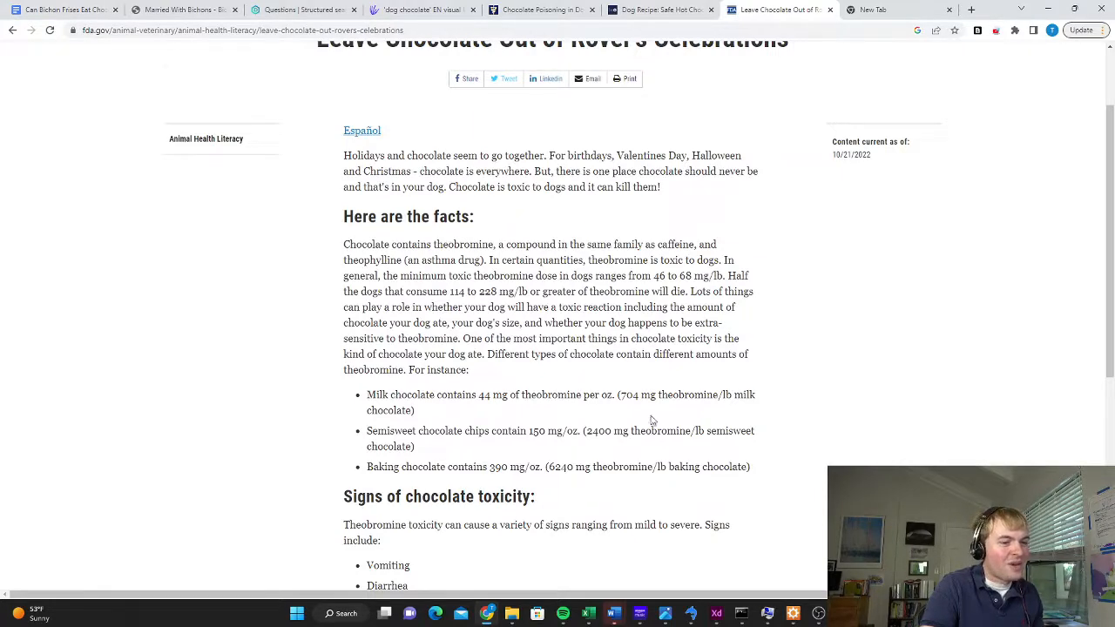
pyautogui.scroll(-1, 651, 422)
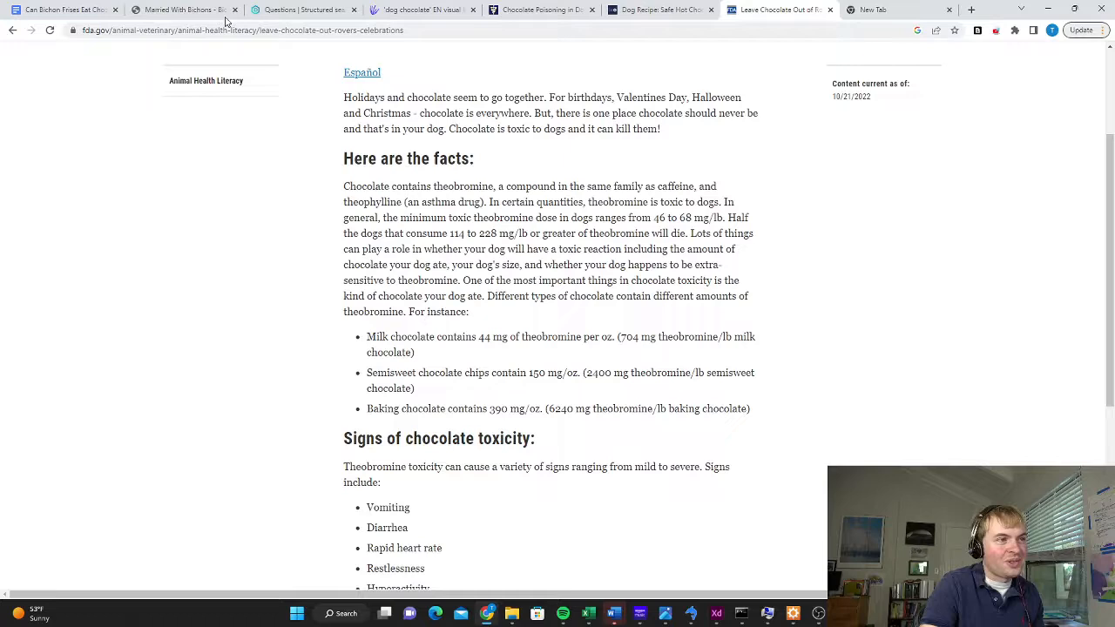
pyautogui.click(66, 9)
pyautogui.click(372, 380)
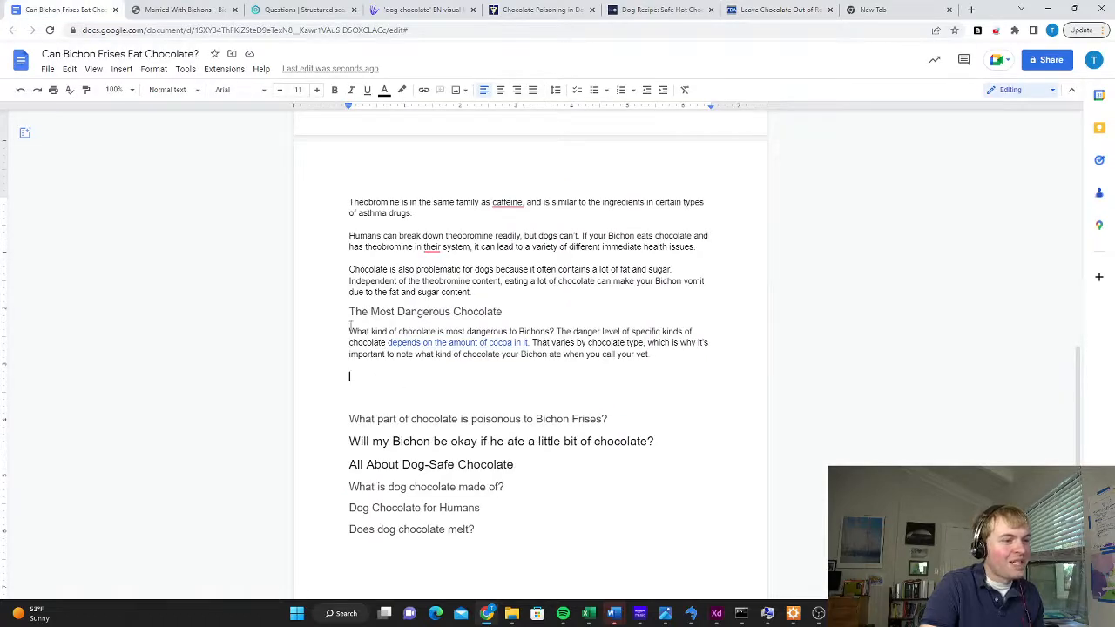
pyautogui.click(122, 72)
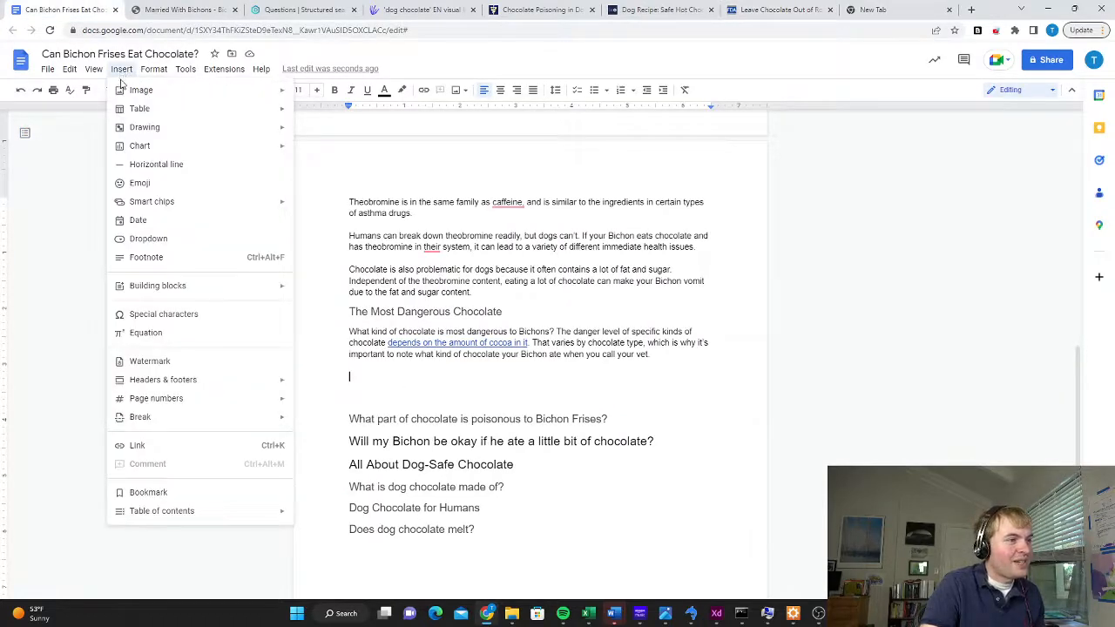
pyautogui.moveTo(125, 110)
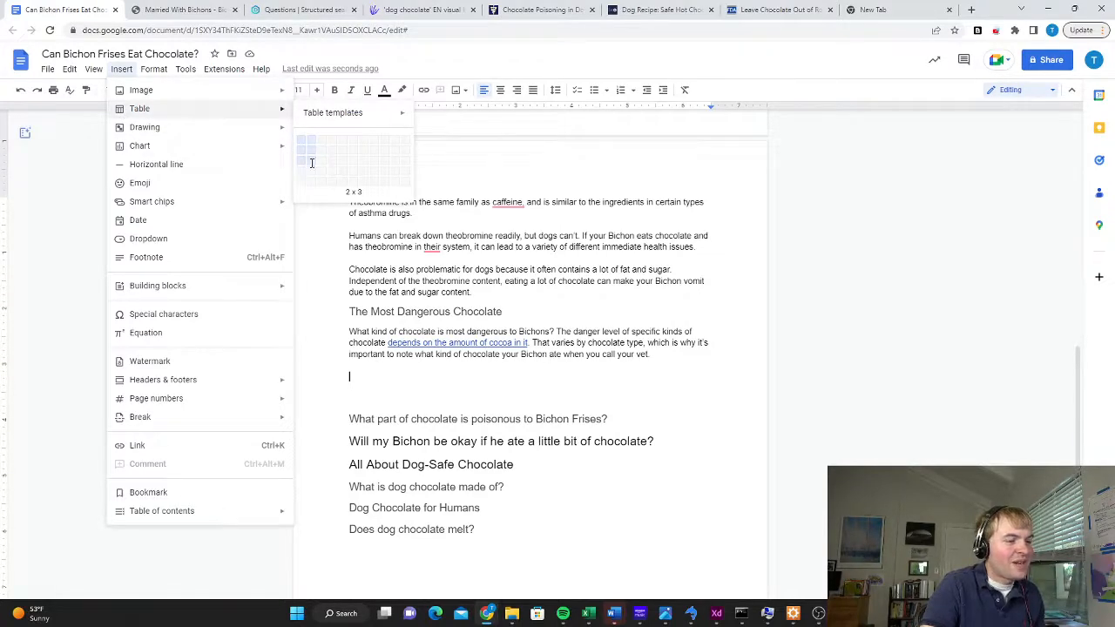
pyautogui.click(313, 166)
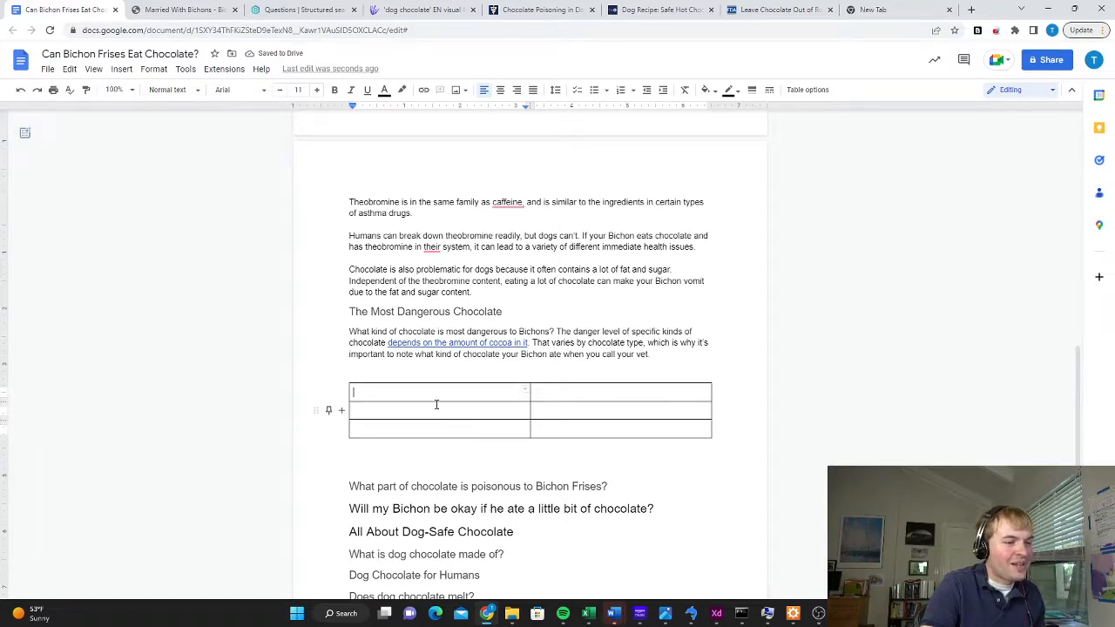
# Fill the table's header row with "Chocolate Type" and "Amount of Theobromine per Ounce" and make both headings bold
pyautogui.write('Hhocolate Typ')
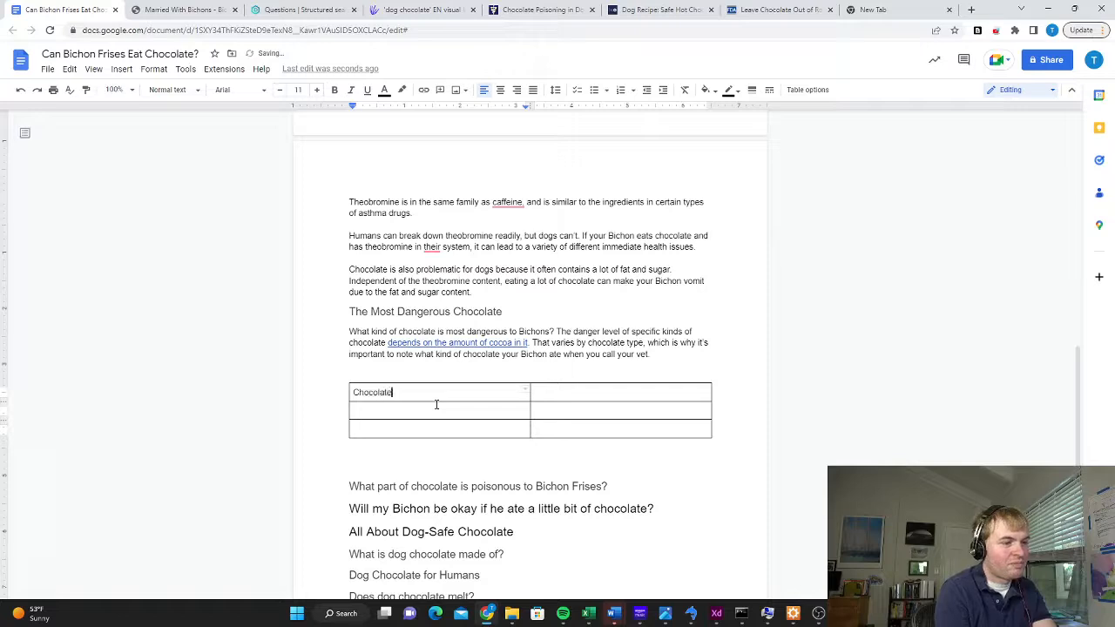
pyautogui.press('BackSpace')
pyautogui.press('BackSpace')
pyautogui.write('ype')
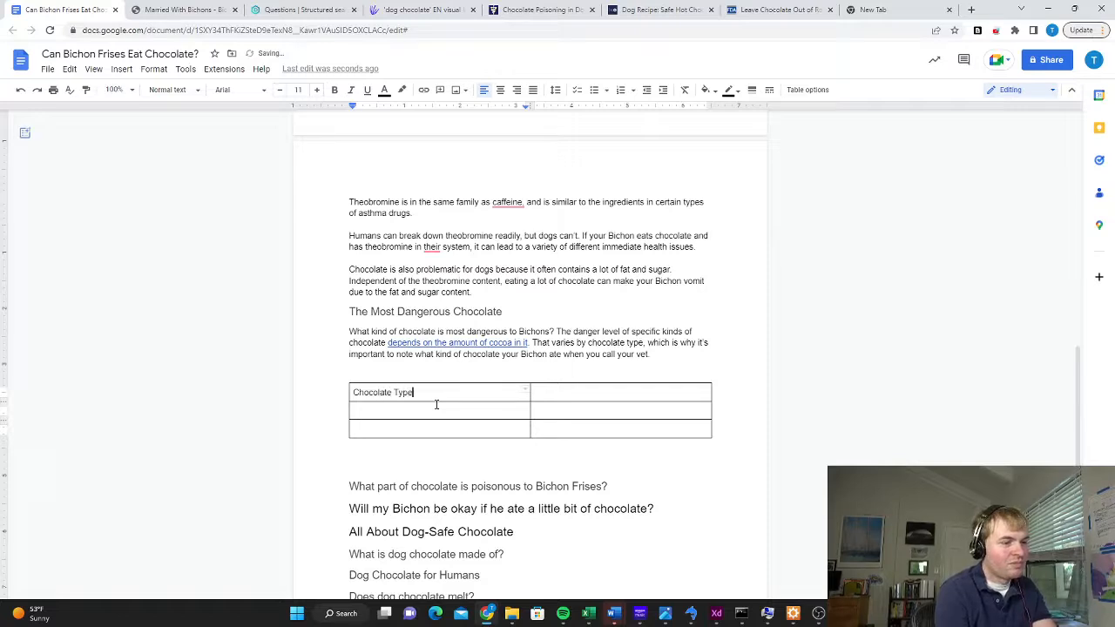
pyautogui.press('Tab')
pyautogui.write('Amount of T')
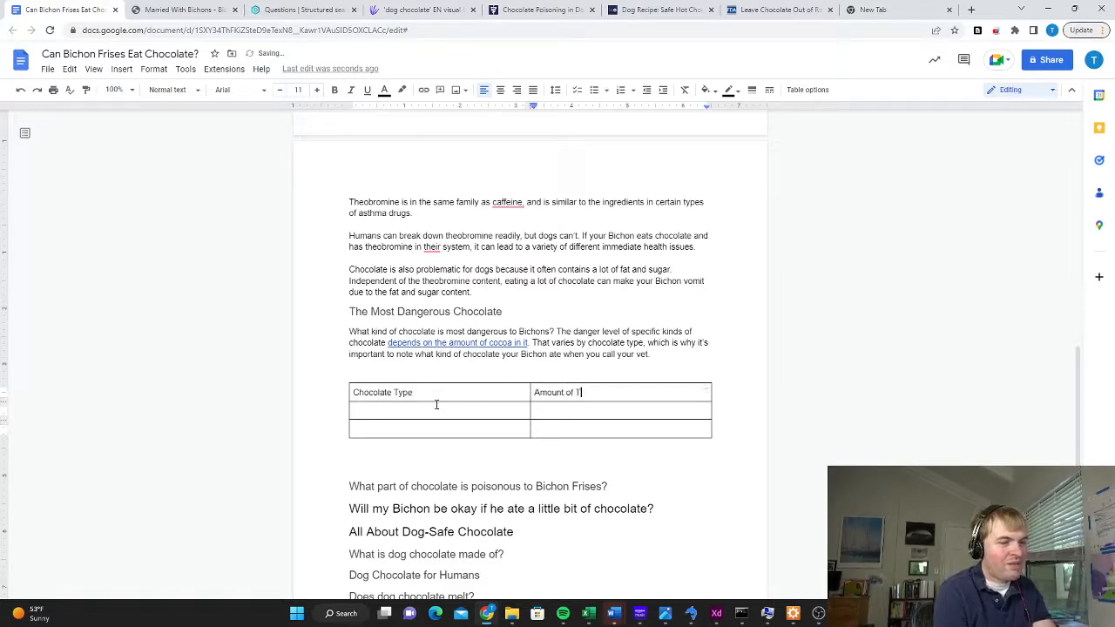
pyautogui.write('heobrome')
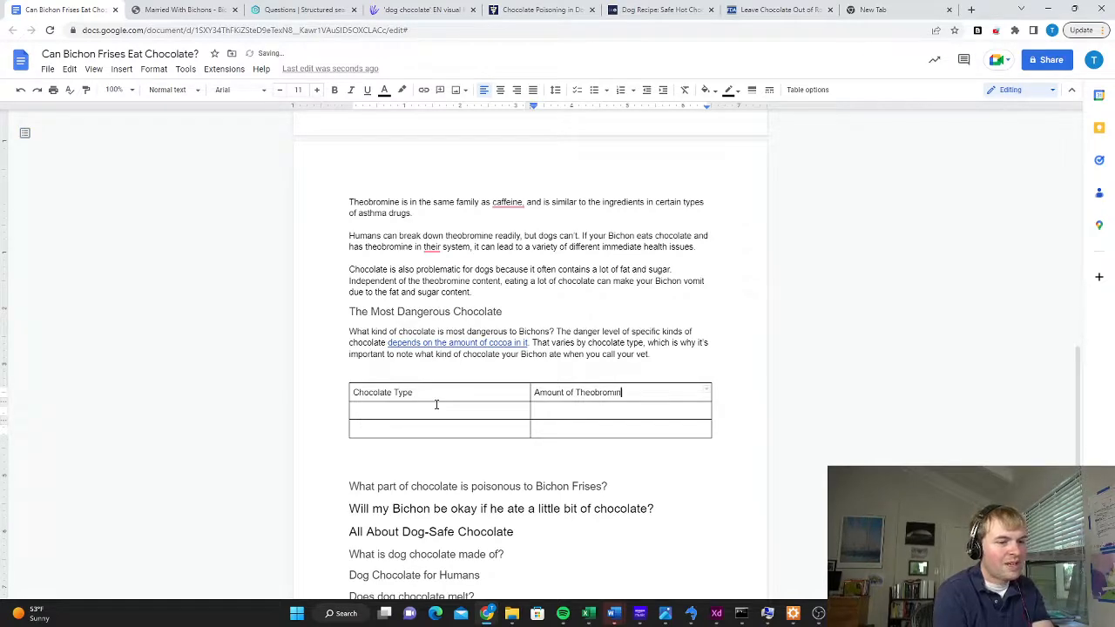
pyautogui.write('e')
pyautogui.click(787, 7)
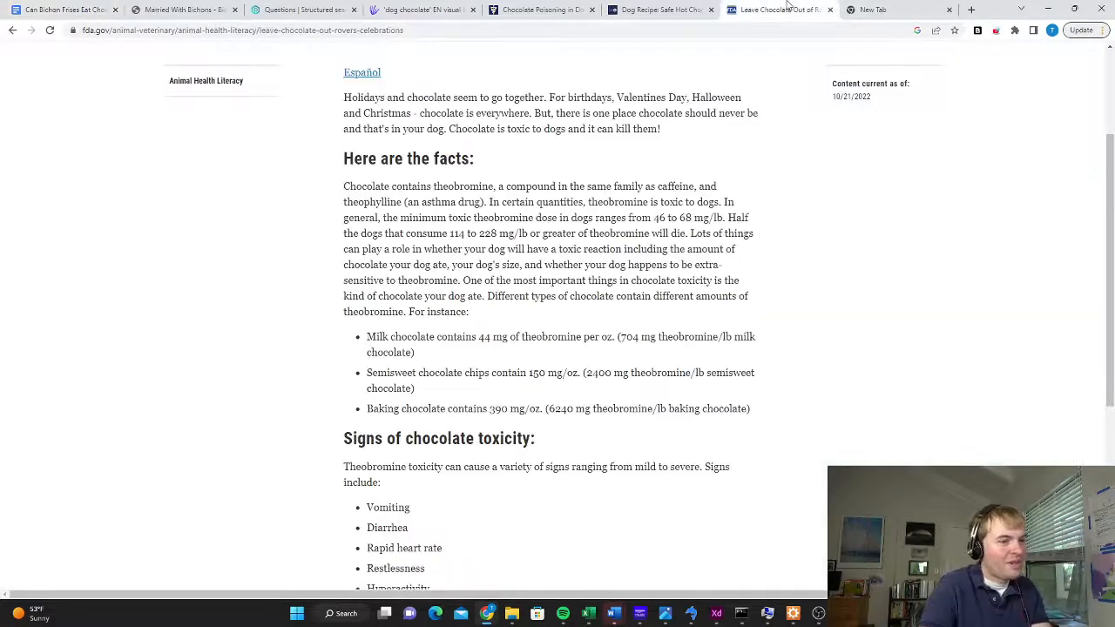
pyautogui.click(68, 10)
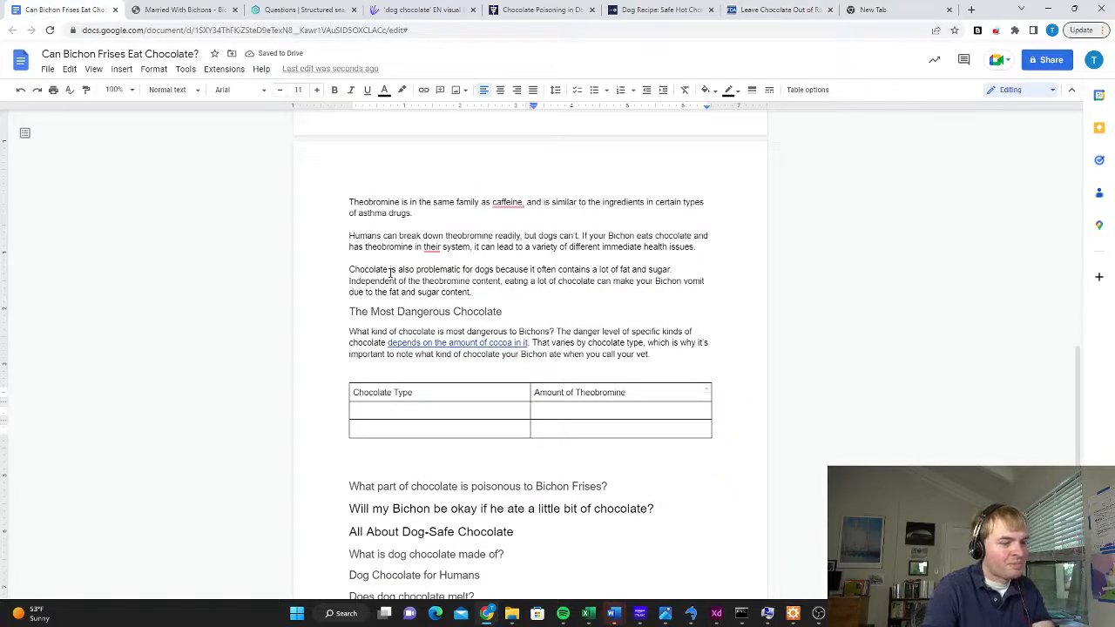
pyautogui.write('per Ounce')
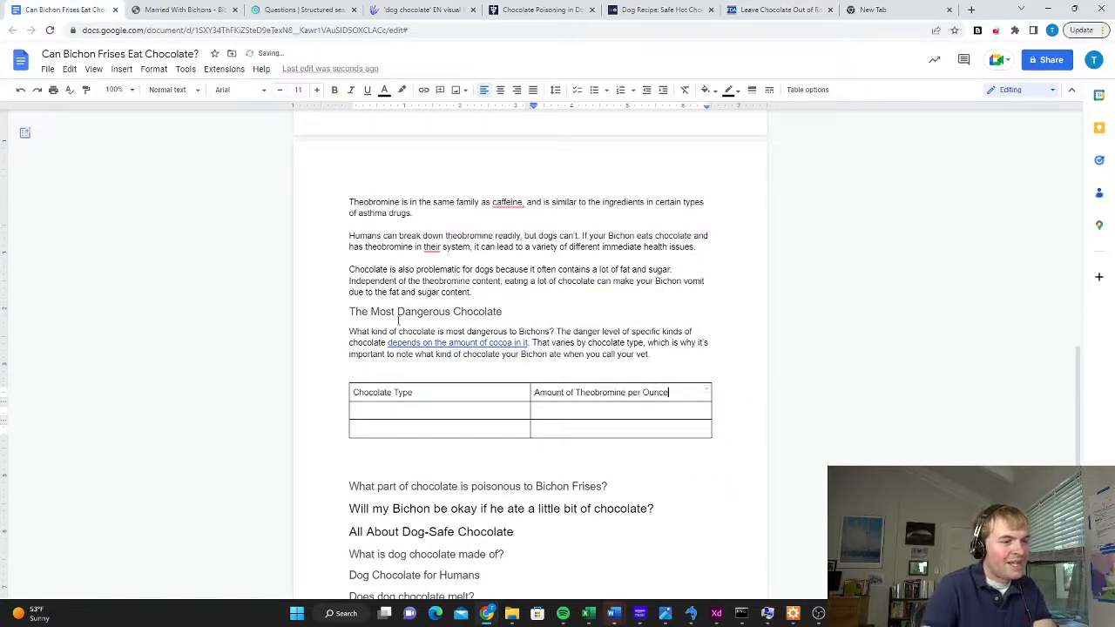
pyautogui.moveTo(668, 392); pyautogui.dragTo(354, 392)
pyautogui.hotkey('ctrl', 'b')
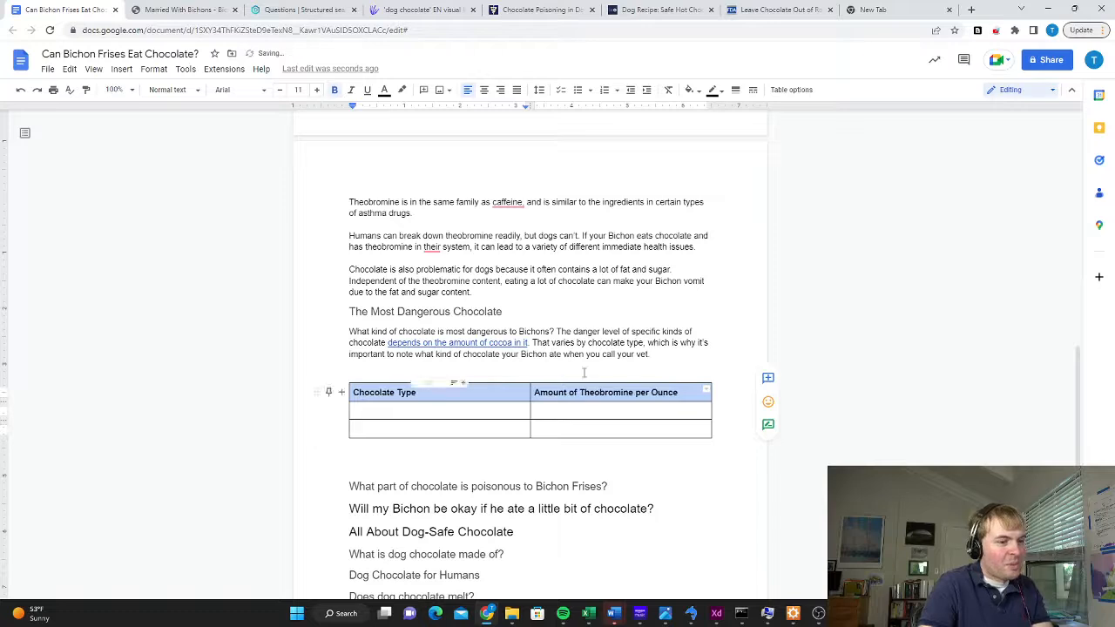
# Enter "Milk Chocolate" and "Semi Sweet Chocolate" under "Chocolate Type", following the FDA article's list
pyautogui.click(328, 411)
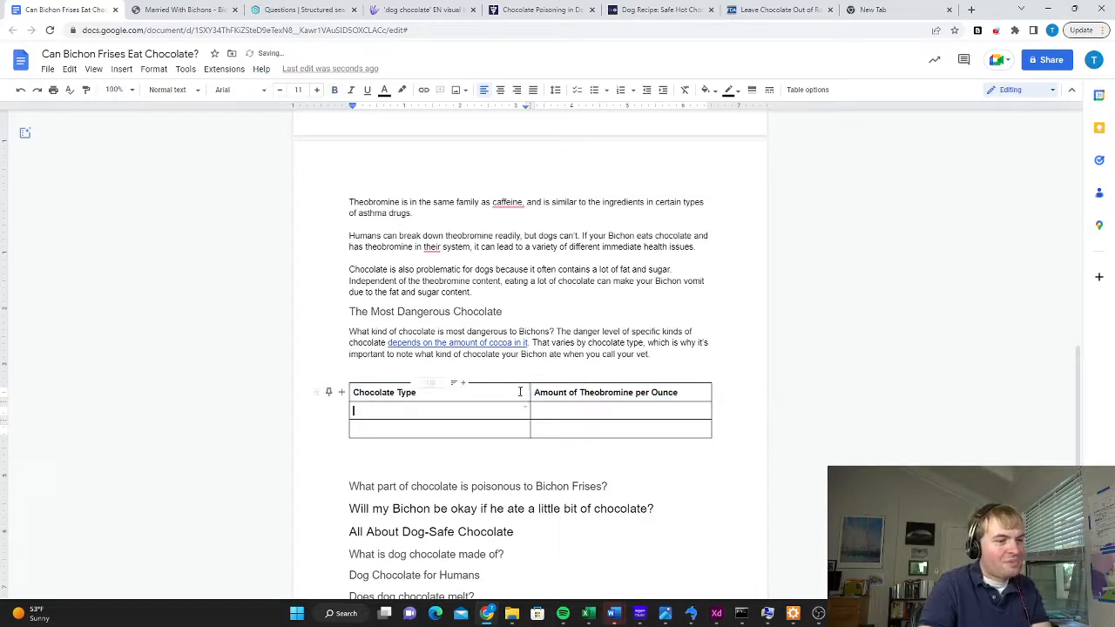
pyautogui.click(778, 10)
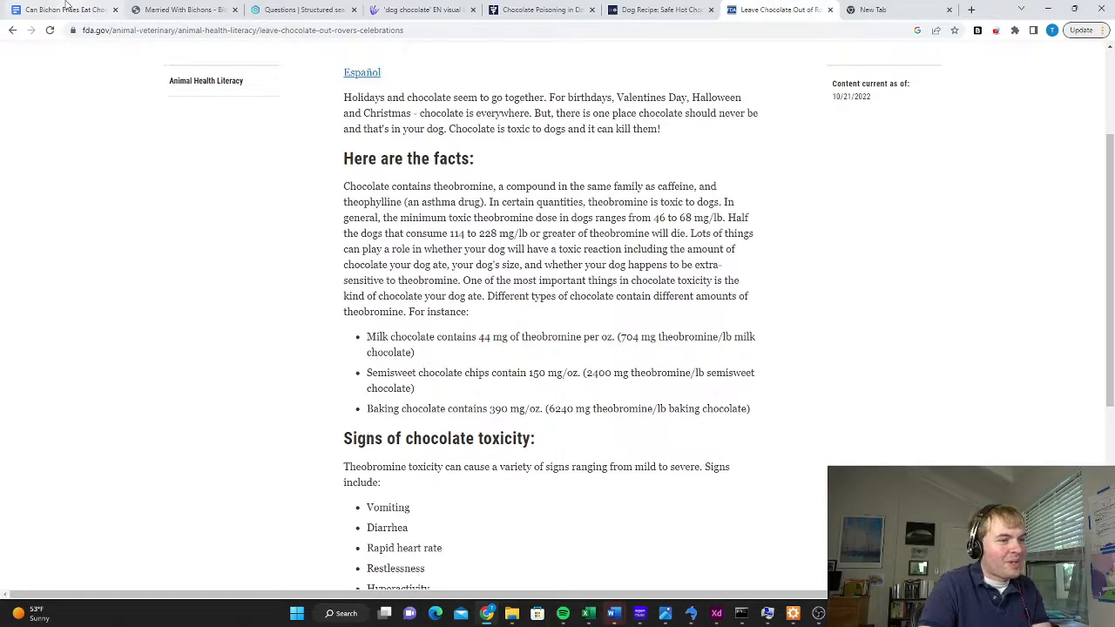
pyautogui.click(65, 7)
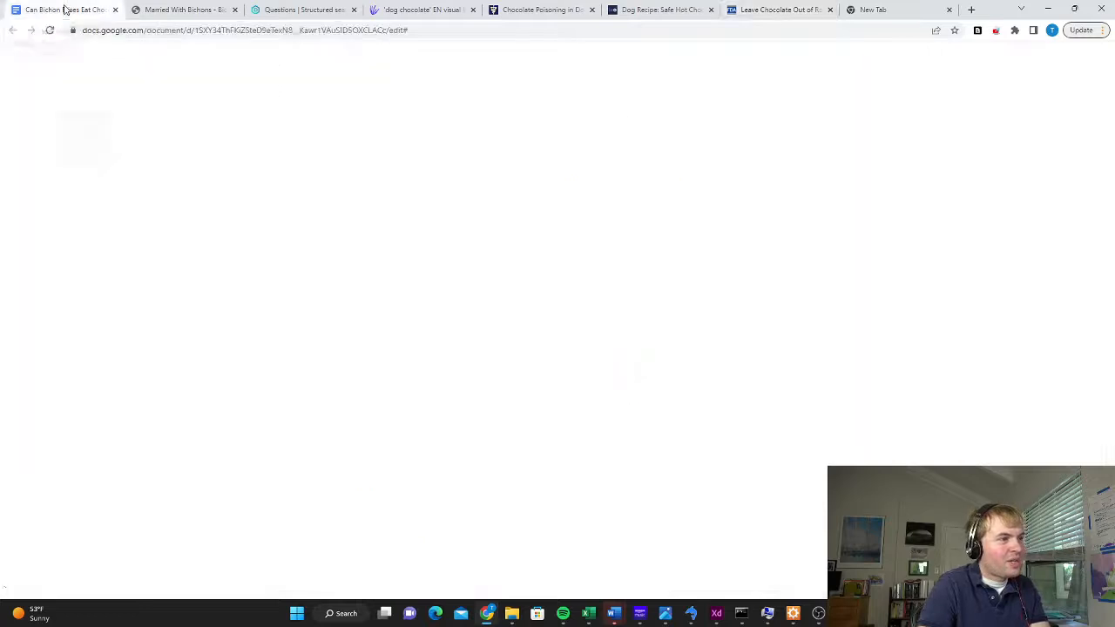
pyautogui.write('Mil')
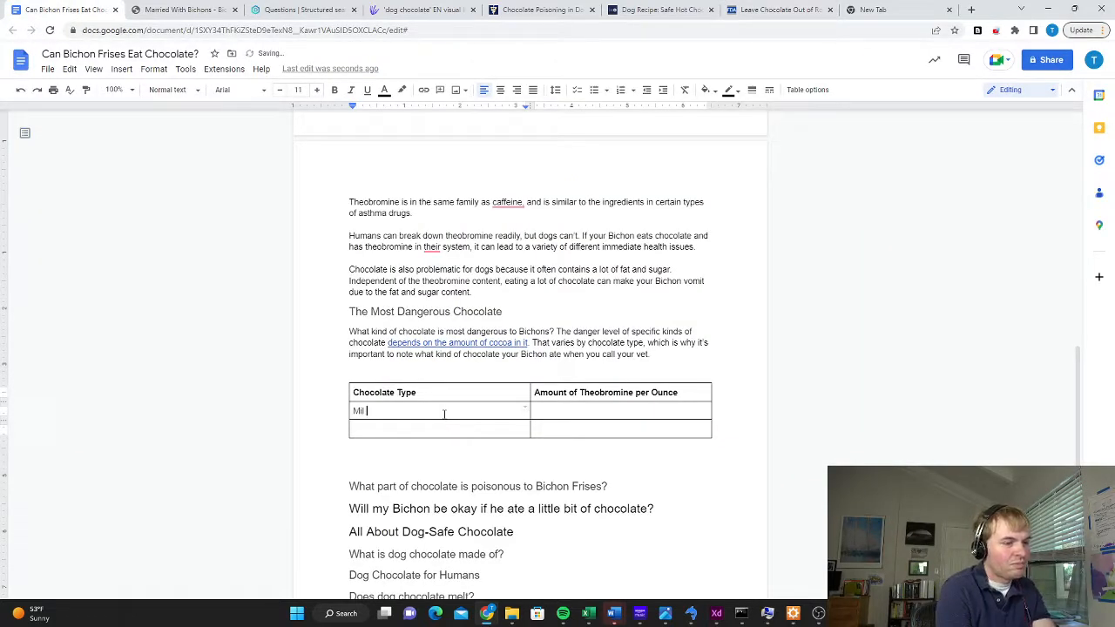
pyautogui.write('k Chocolate')
pyautogui.press('Tab')
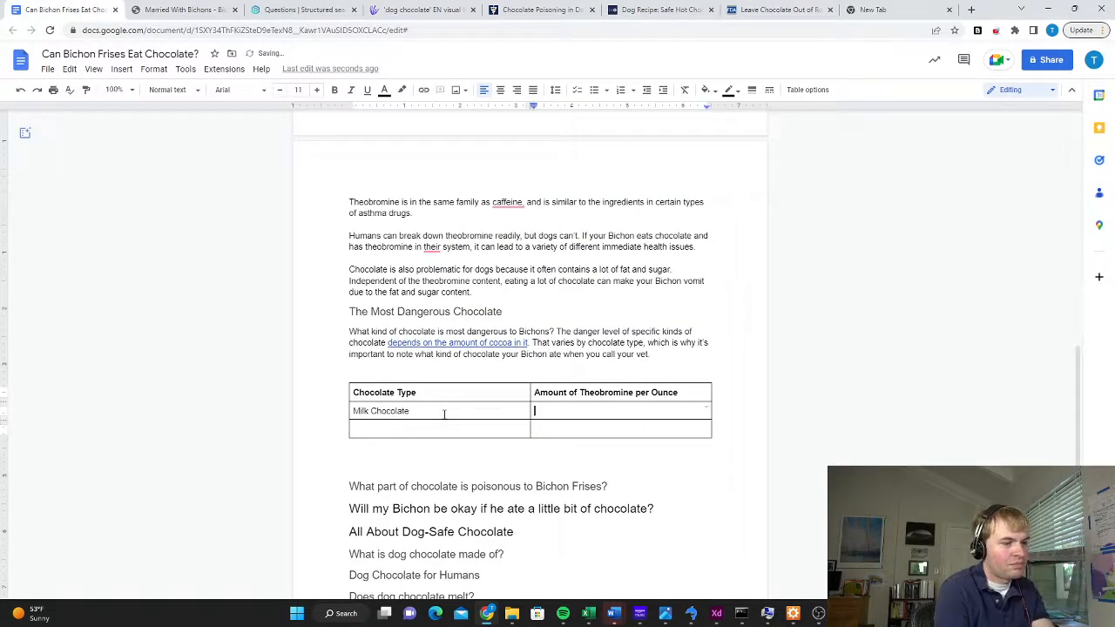
pyautogui.press('Down')
pyautogui.press('Left')
pyautogui.write('eemi Sweet ')
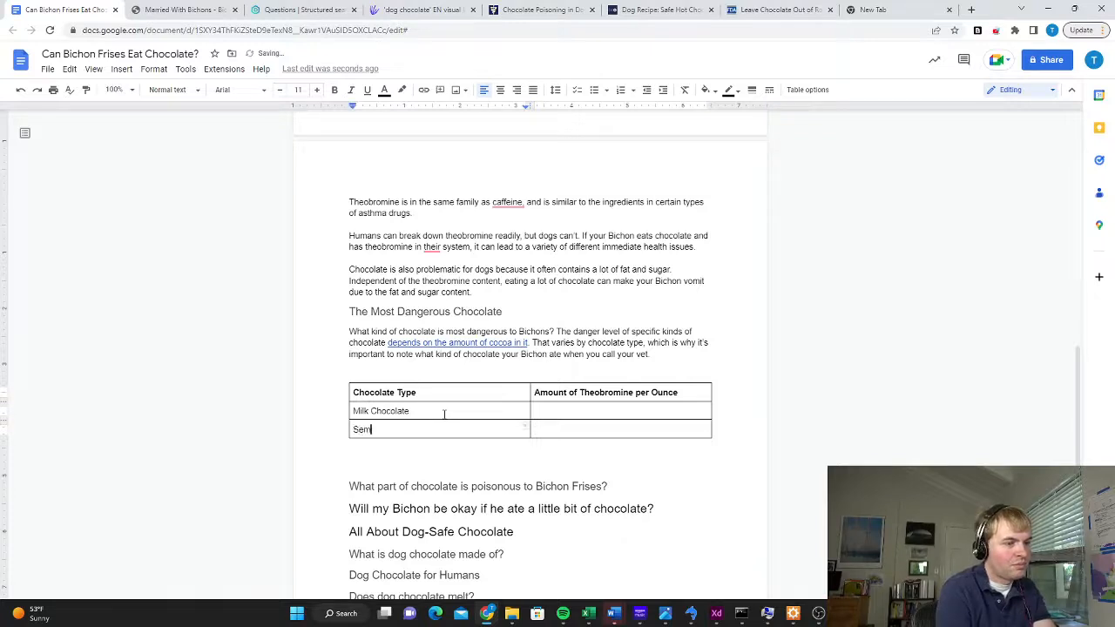
pyautogui.write('Chocolate')
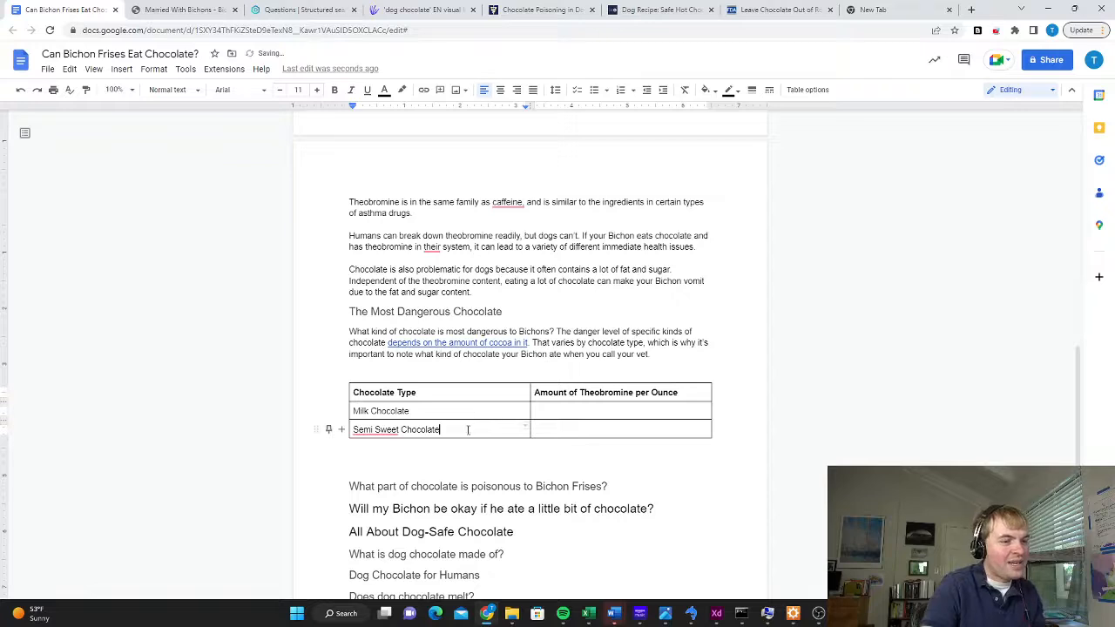
# Add a row below "Semi Sweet Chocolate" and enter "Baking Chocolate" as its chocolate type
pyautogui.rightClick(469, 430)
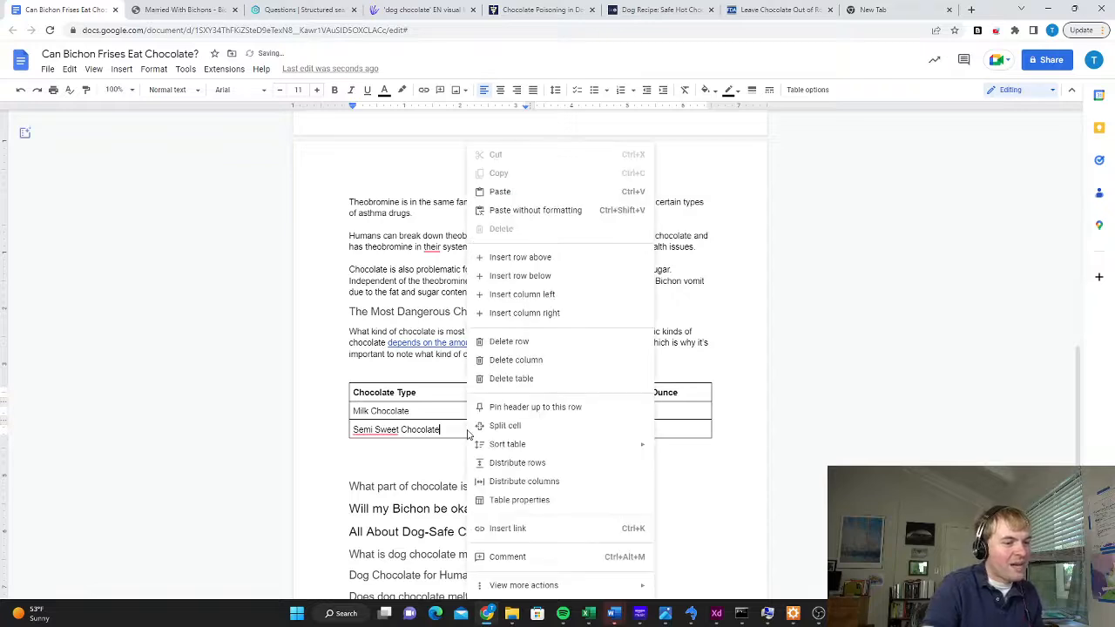
pyautogui.click(540, 275)
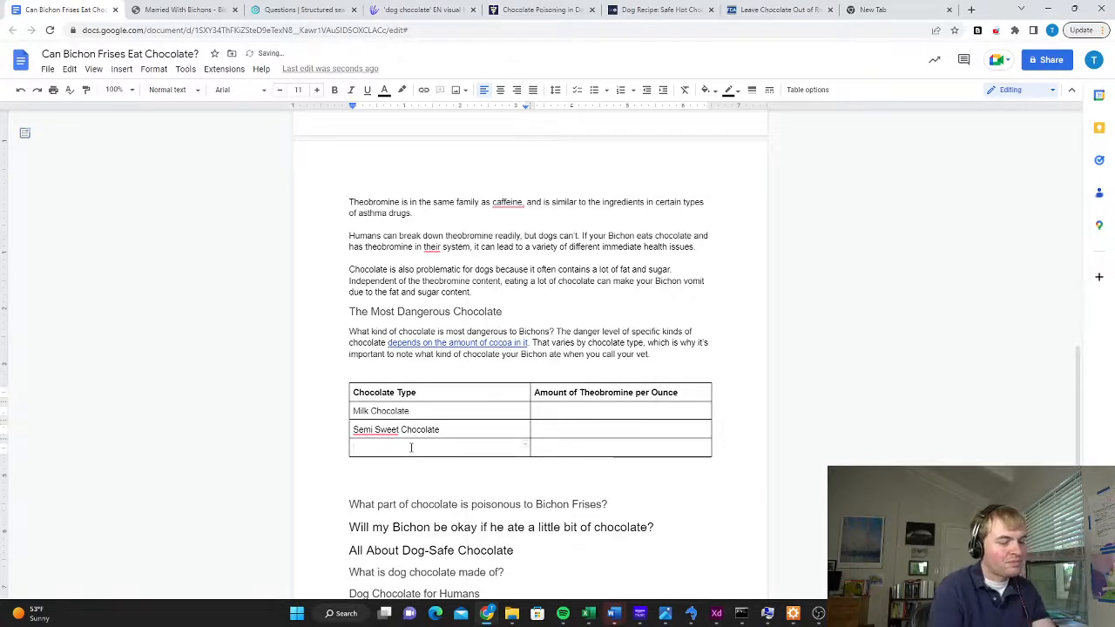
pyautogui.write('Baking chocolate')
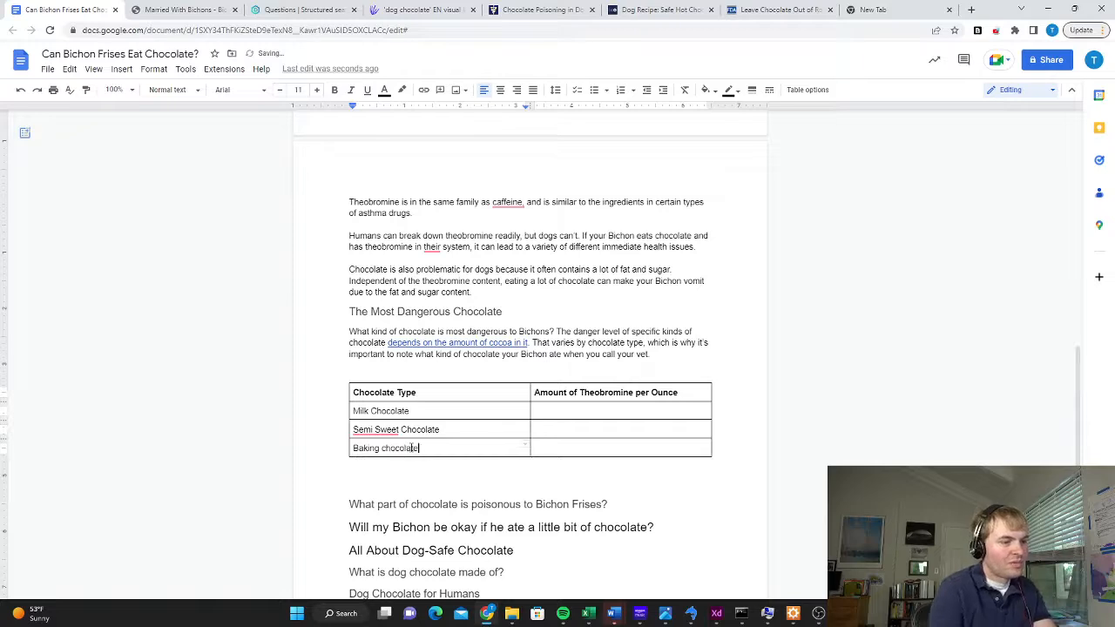
pyautogui.click(385, 448)
pyautogui.press('BackSpace')
pyautogui.write('C')
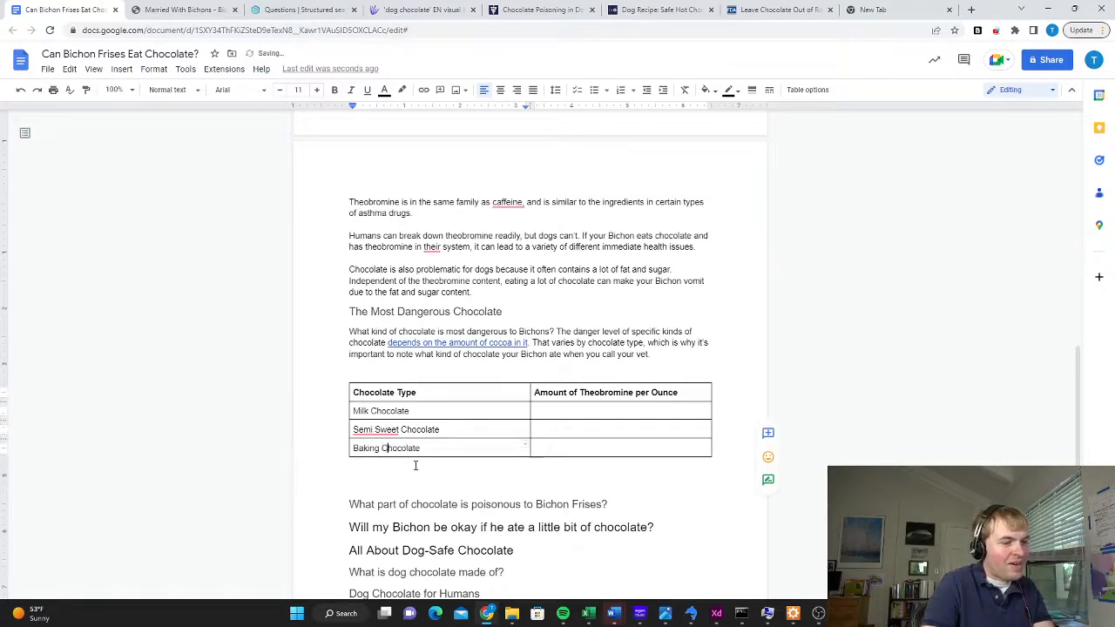
# Enter 44, 150 and 390 as the theobromine amounts for milk, semi sweet and baking chocolate, checking them against the FDA article
pyautogui.doubleClick(617, 411)
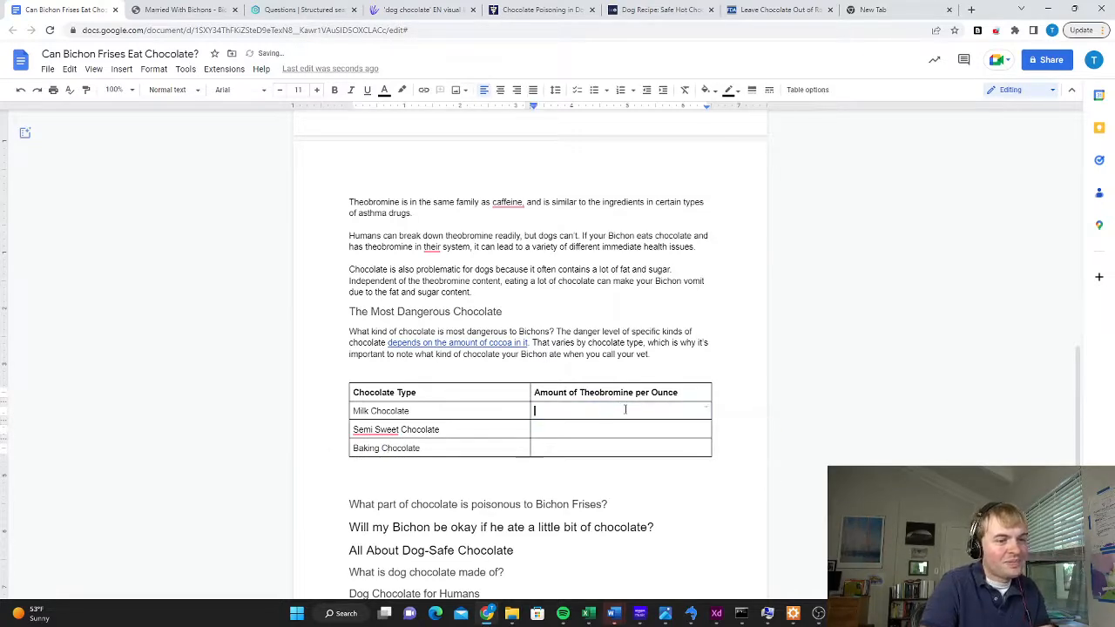
pyautogui.click(775, 10)
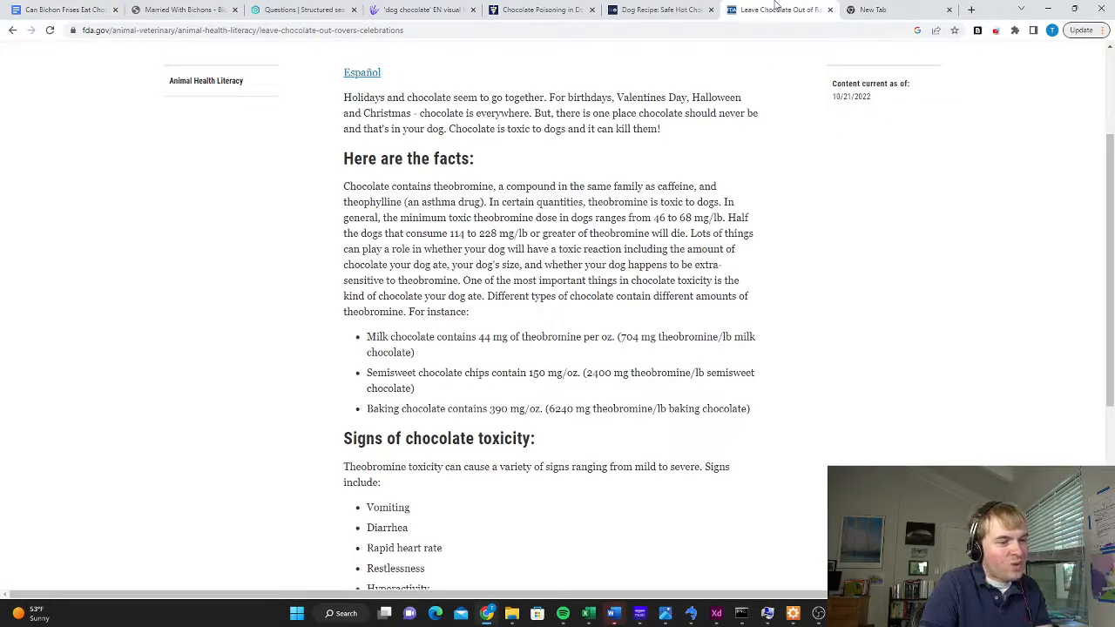
pyautogui.click(68, 9)
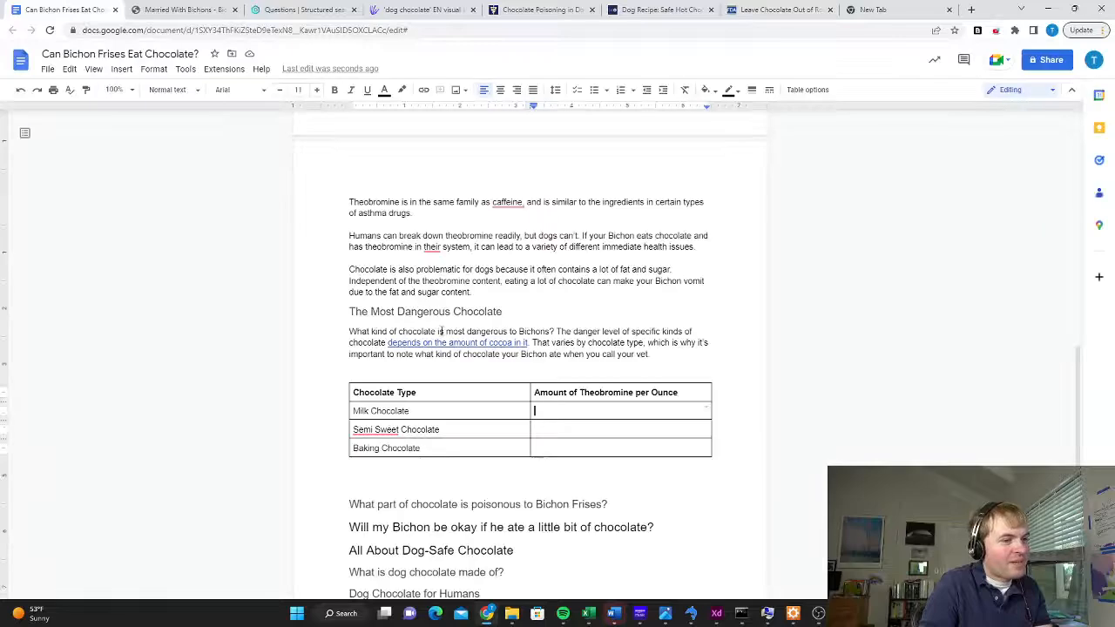
pyautogui.write('44')
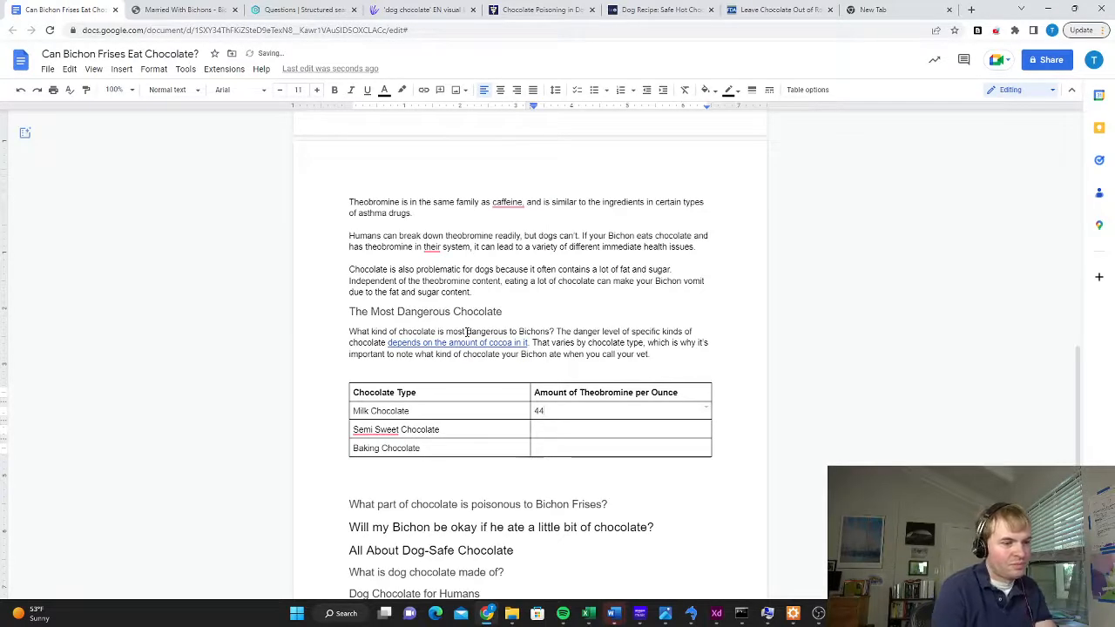
pyautogui.press('Down')
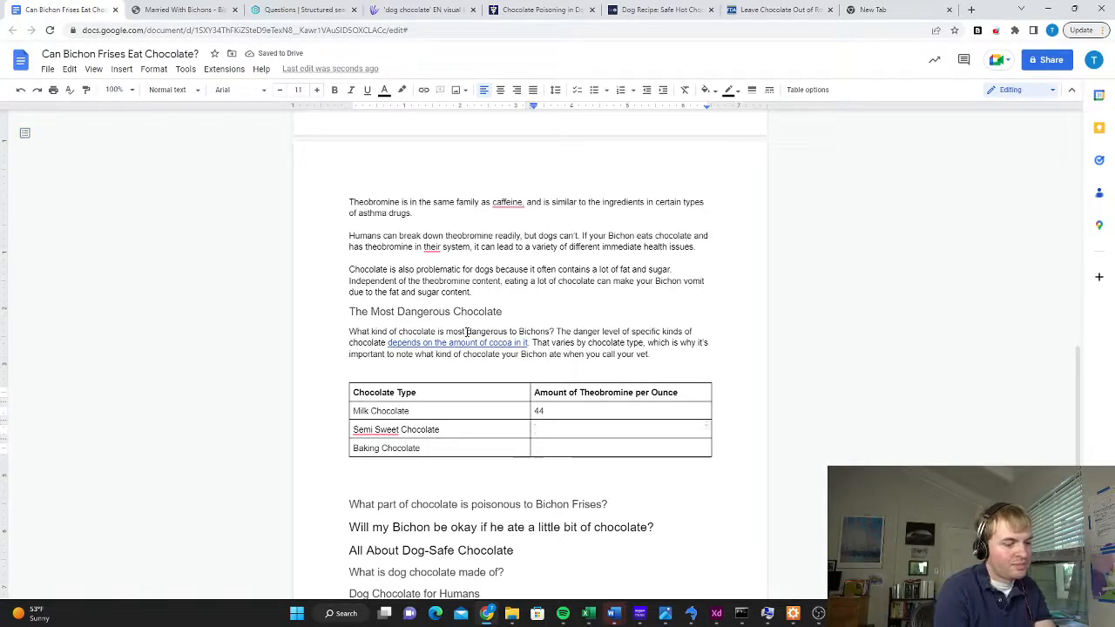
pyautogui.write('150')
pyautogui.press('Down')
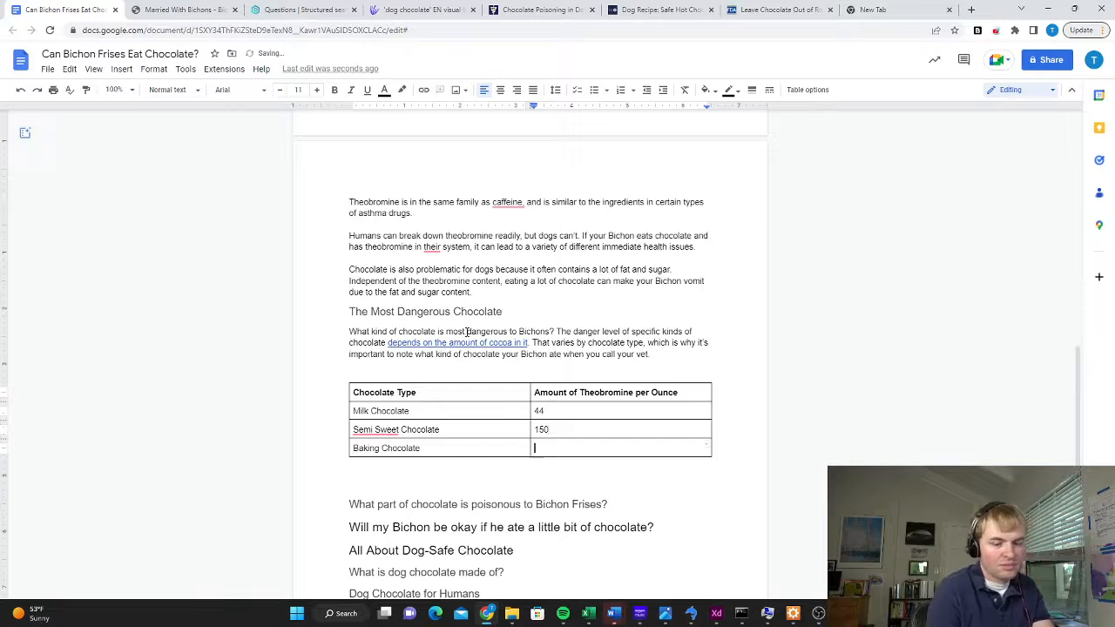
pyautogui.write('390')
pyautogui.click(768, 8)
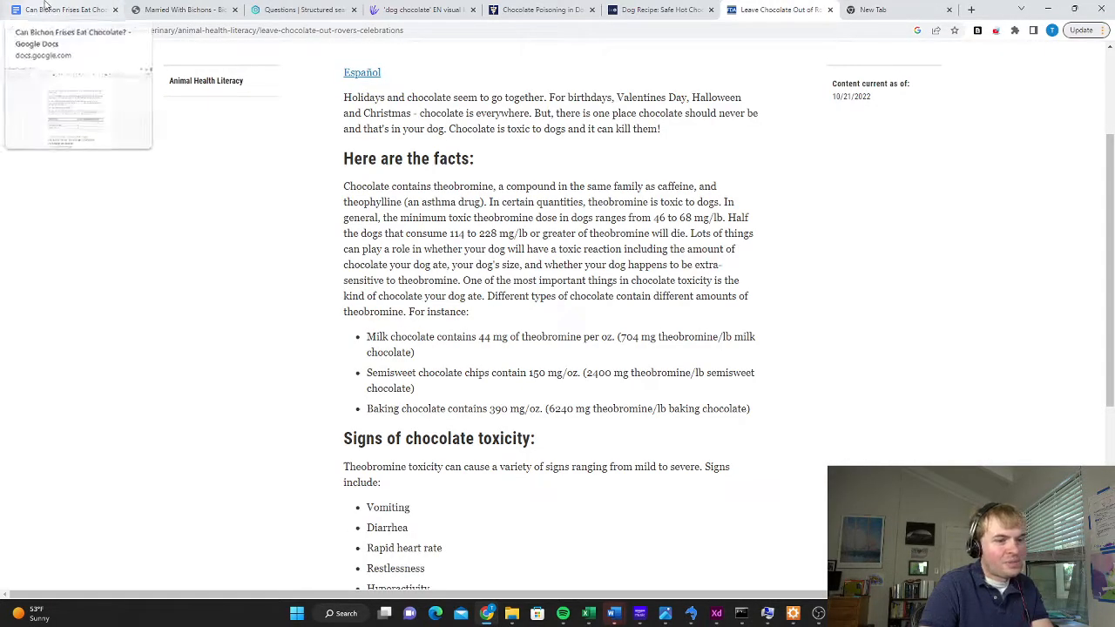
pyautogui.click(47, 7)
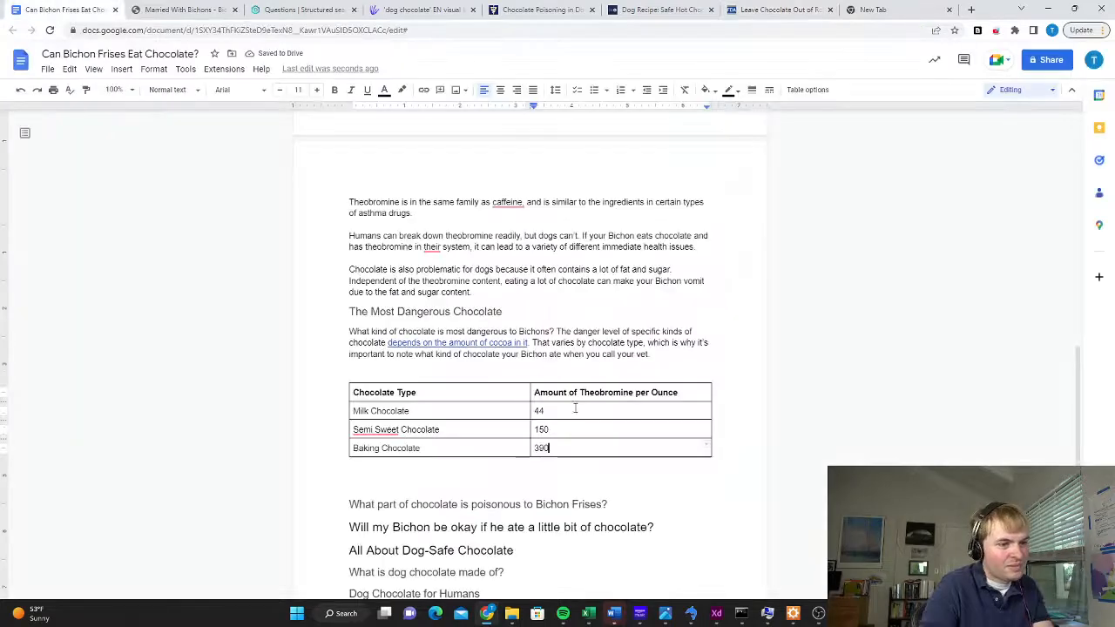
# Add the unit "mg" after each of the three theobromine amounts in the table
pyautogui.click(568, 411)
pyautogui.write('mg')
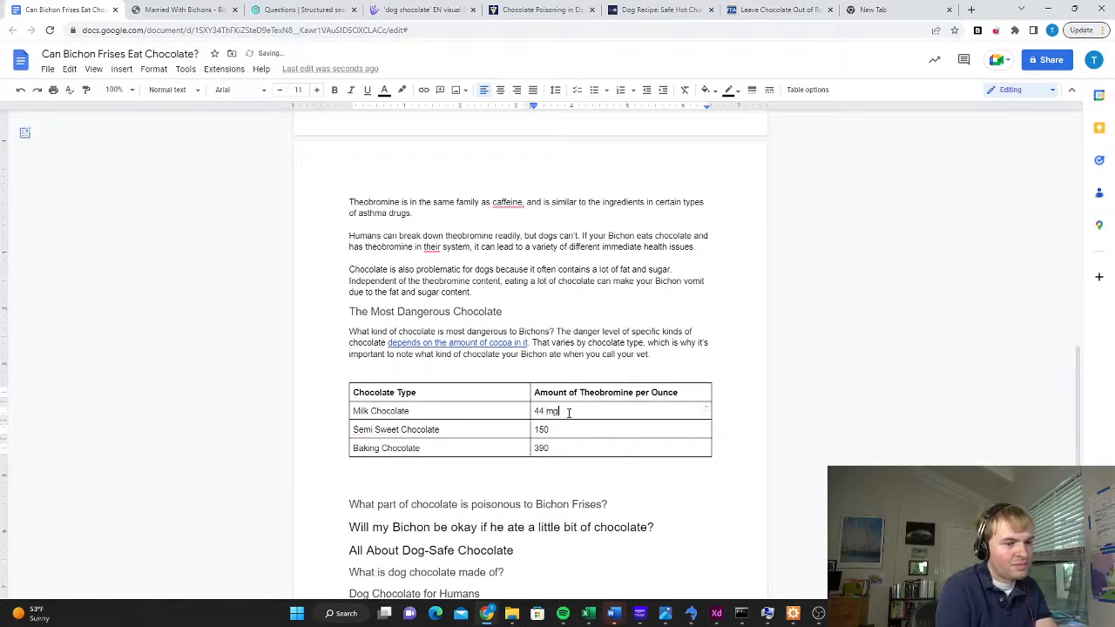
pyautogui.click(548, 430)
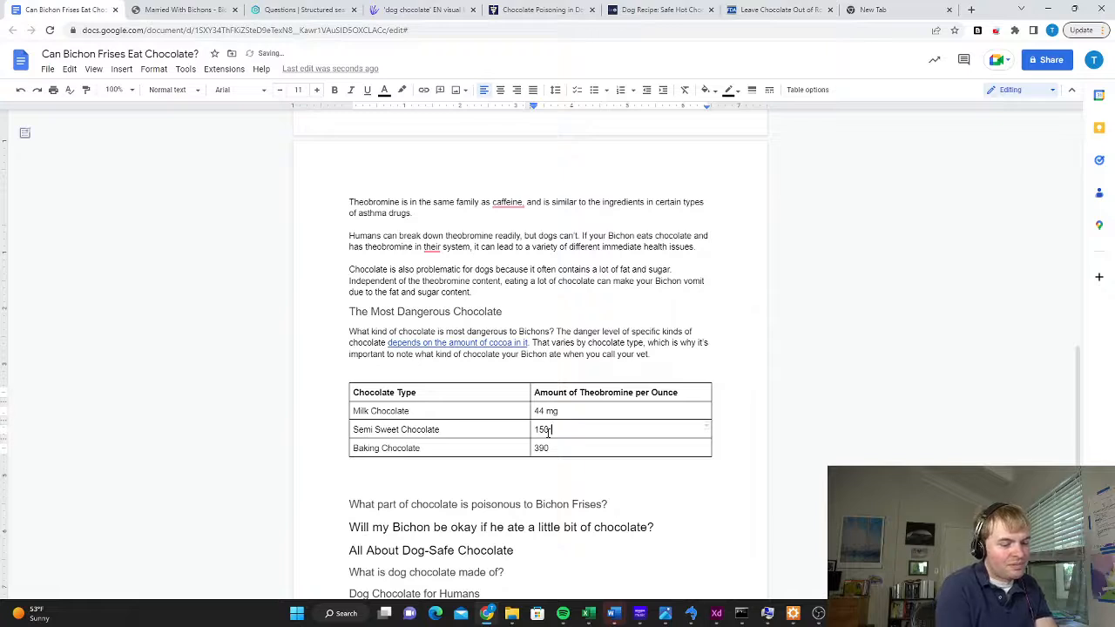
pyautogui.write('mg')
pyautogui.click(549, 448)
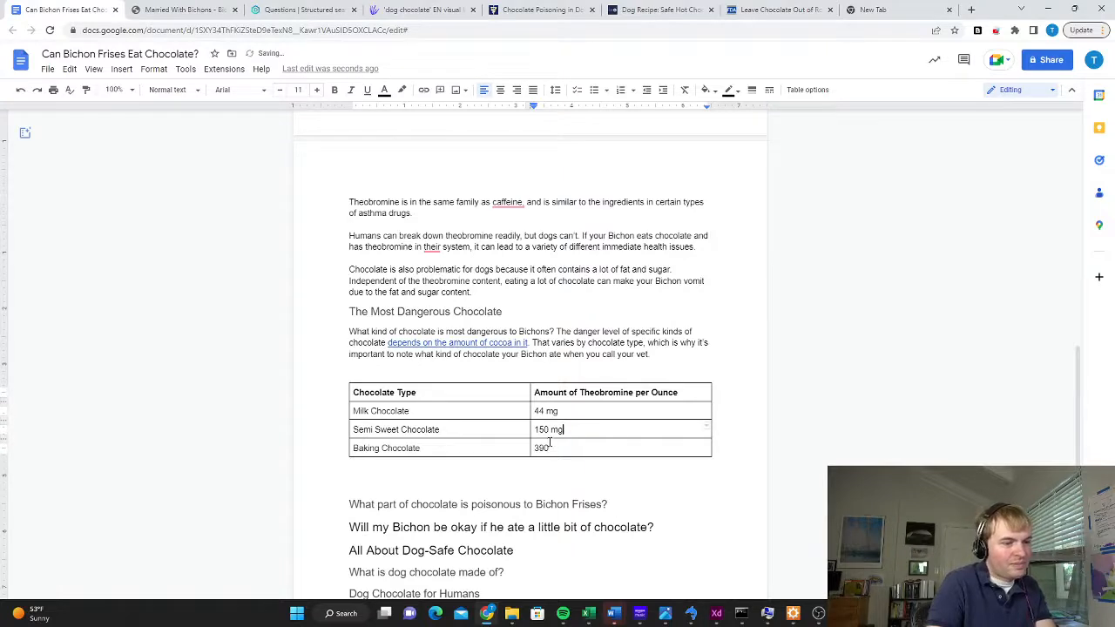
pyautogui.write('mg')
# Write "Source: FDA" directly below the table and link "FDA" to the FDA article's web address
pyautogui.click(448, 469)
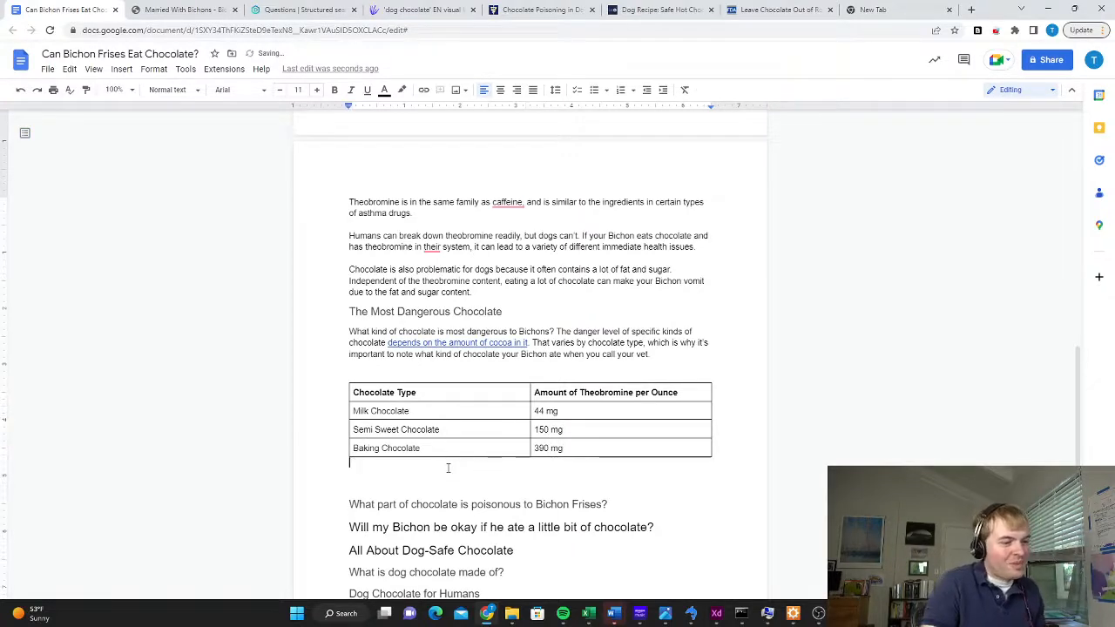
pyautogui.write('Source: FDA')
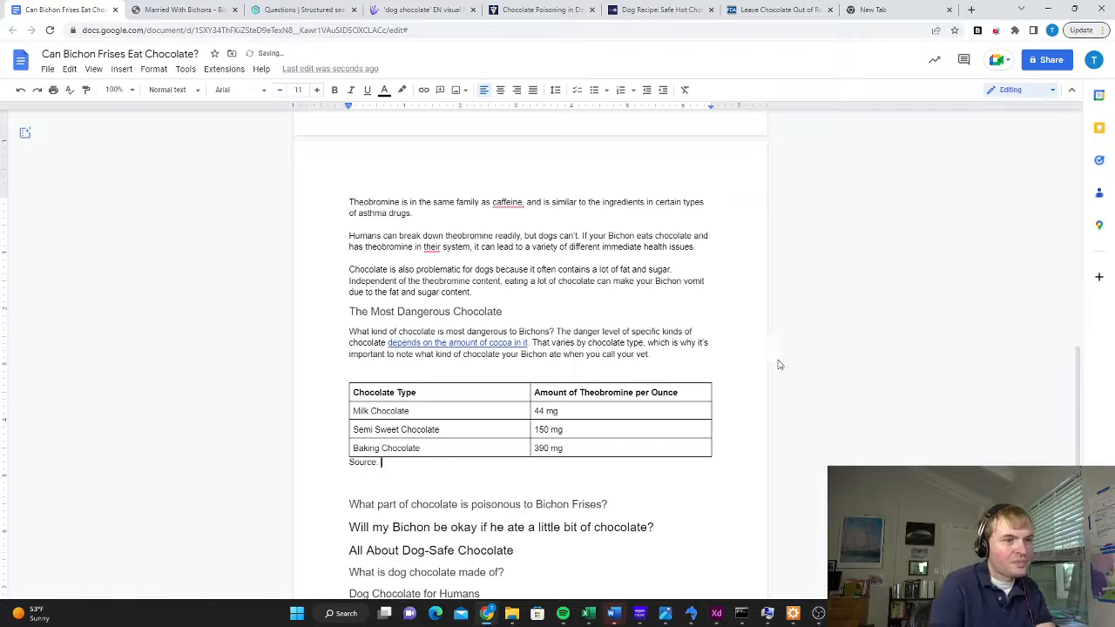
pyautogui.click(778, 9)
pyautogui.click(485, 31)
pyautogui.hotkey('ctrl', 'c')
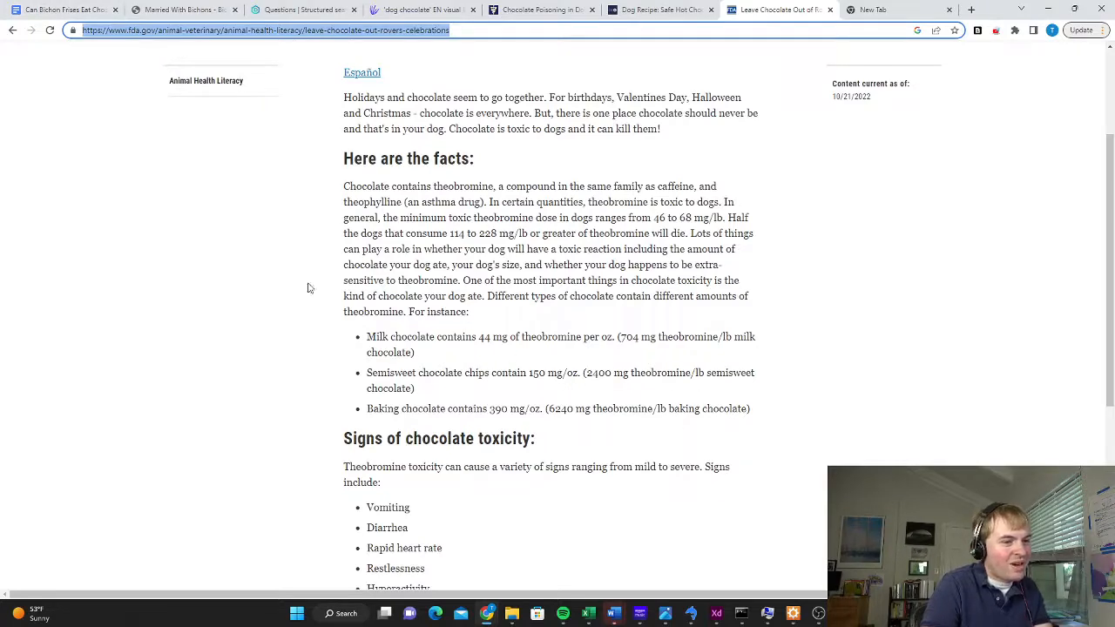
pyautogui.click(61, 10)
pyautogui.moveTo(399, 462); pyautogui.dragTo(384, 463)
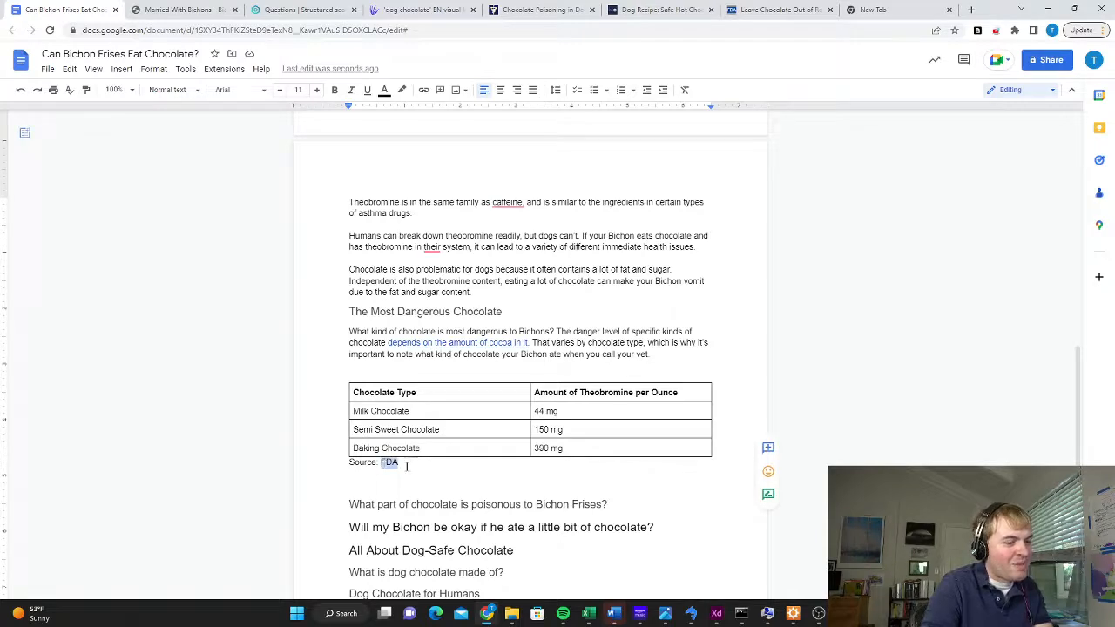
pyautogui.click(424, 90)
pyautogui.hotkey('ctrl', 'v')
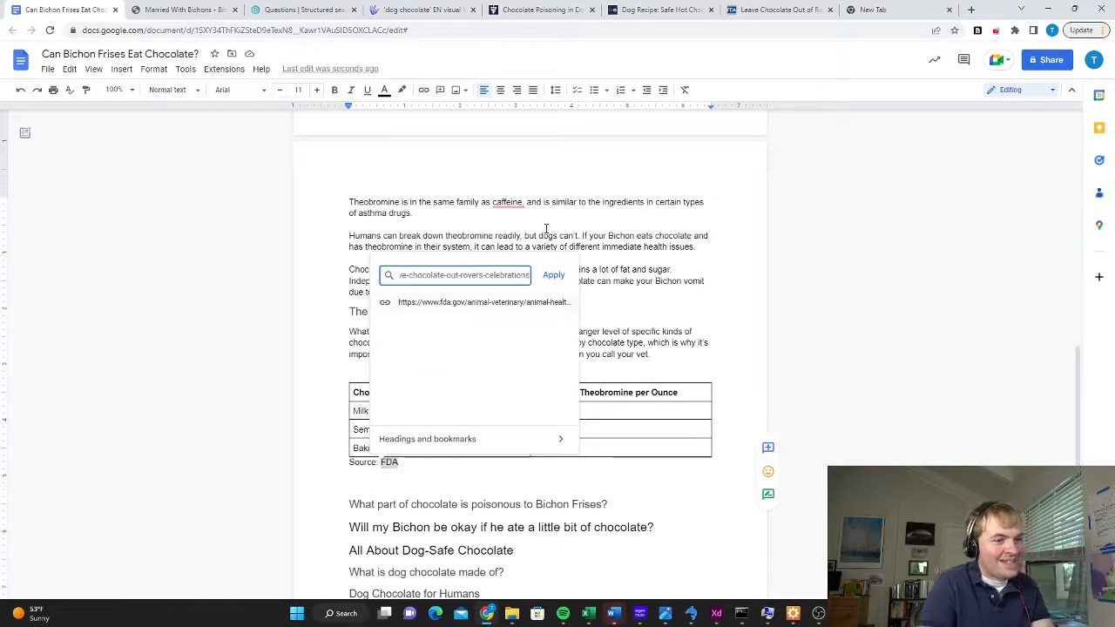
pyautogui.press('Return')
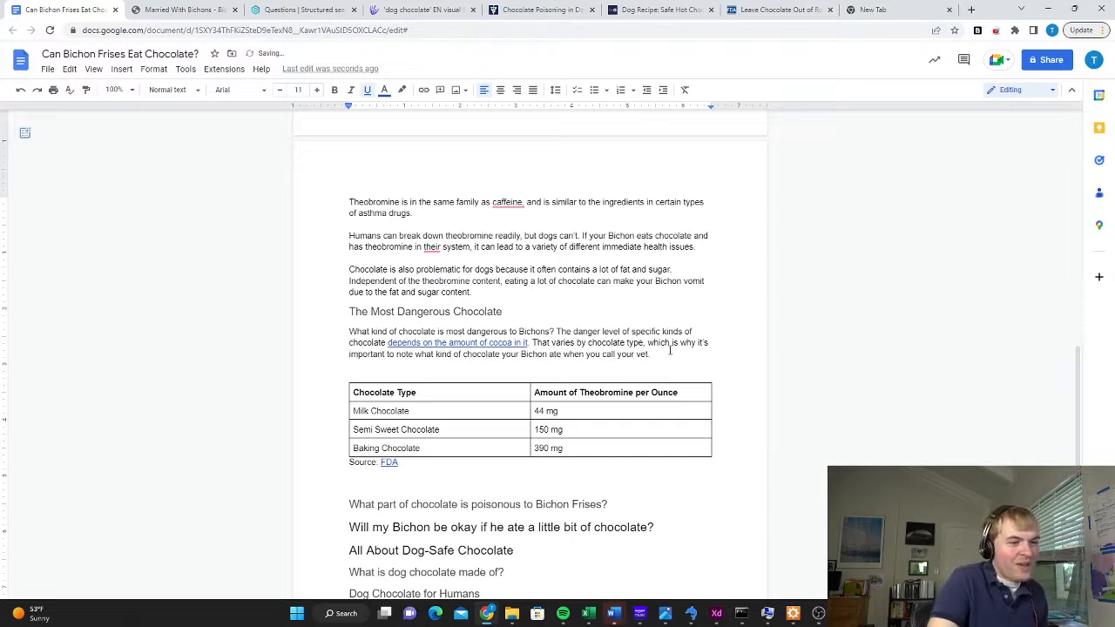
# Remove the blank line above the table and write two paragraphs below it ranking baker's, semi-sweet and milk chocolate from most to least dangerous
pyautogui.click(671, 351)
pyautogui.press('Delete')
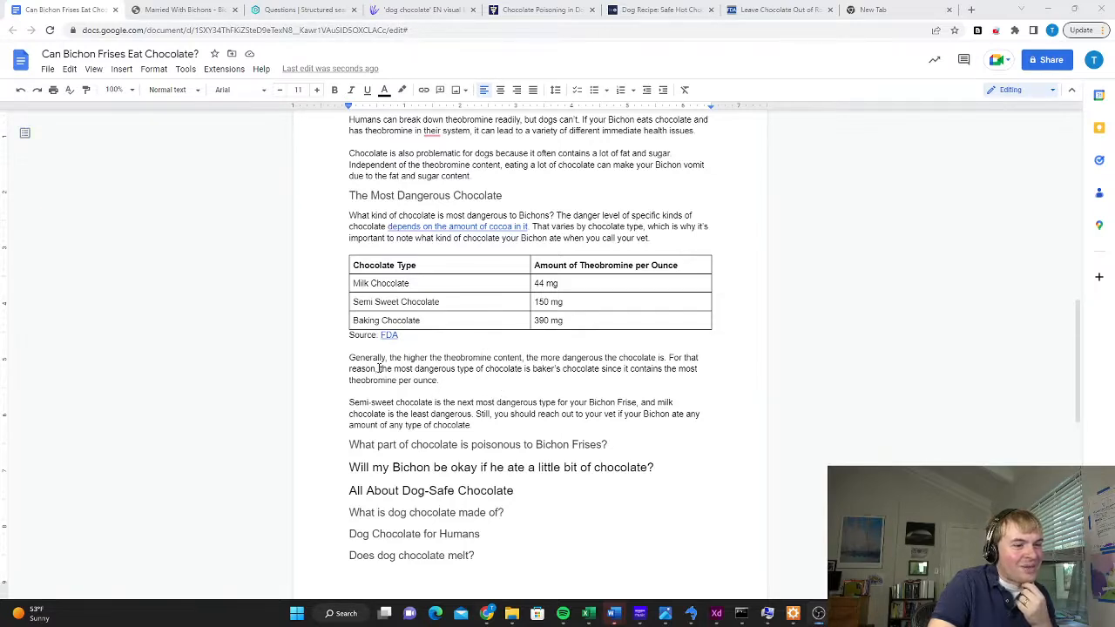
pyautogui.moveTo(379, 370); pyautogui.dragTo(599, 372)
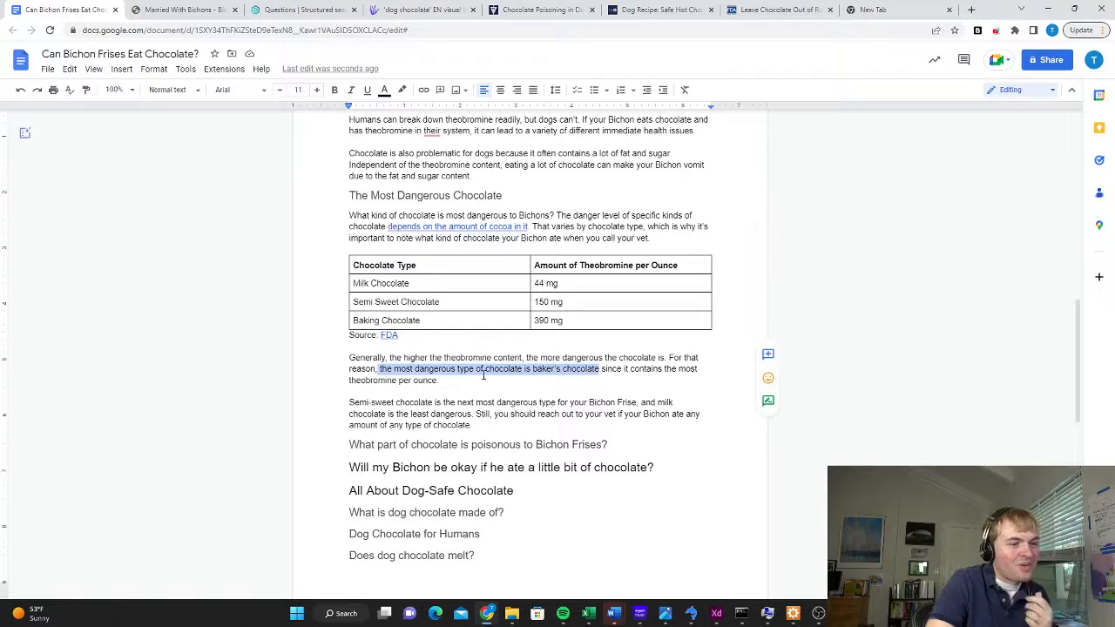
pyautogui.click(484, 369)
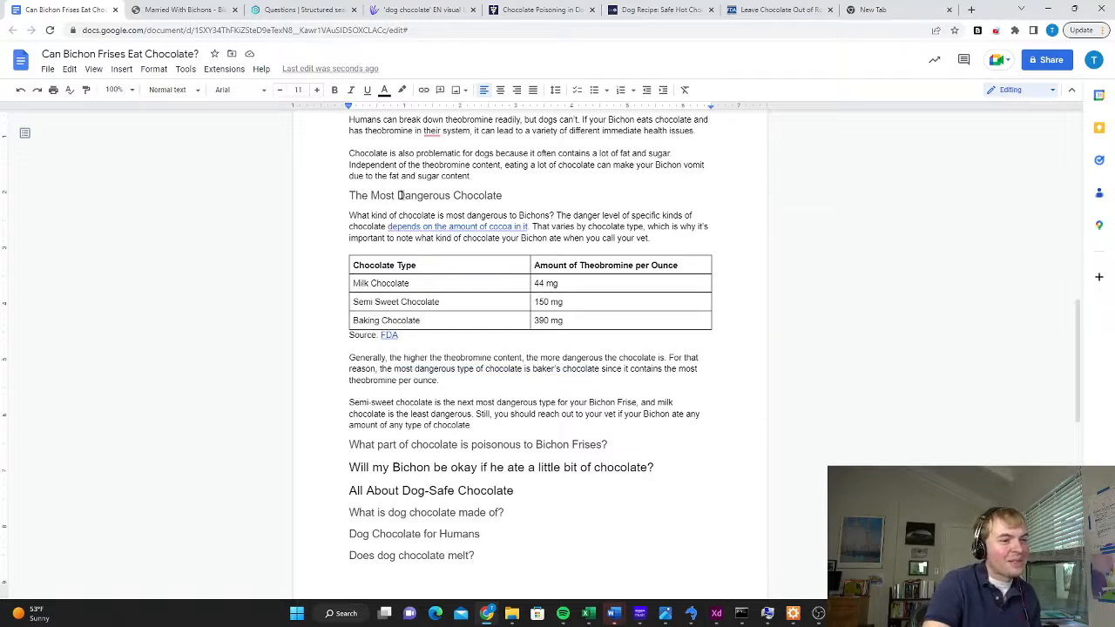
pyautogui.scroll(-2, 591, 345)
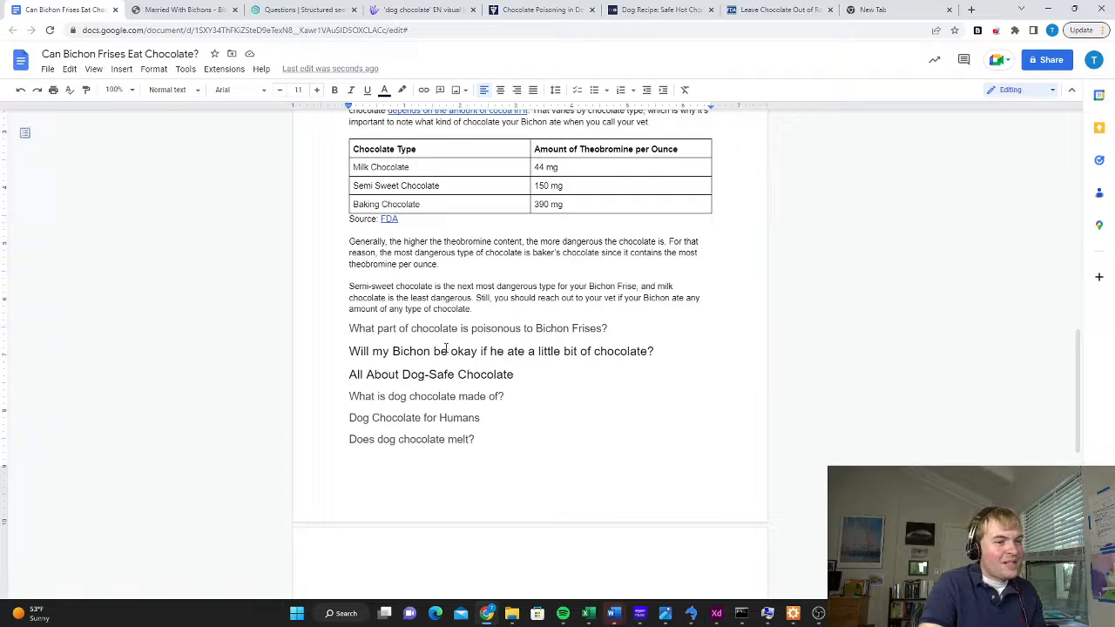
pyautogui.scroll(2, 653, 368)
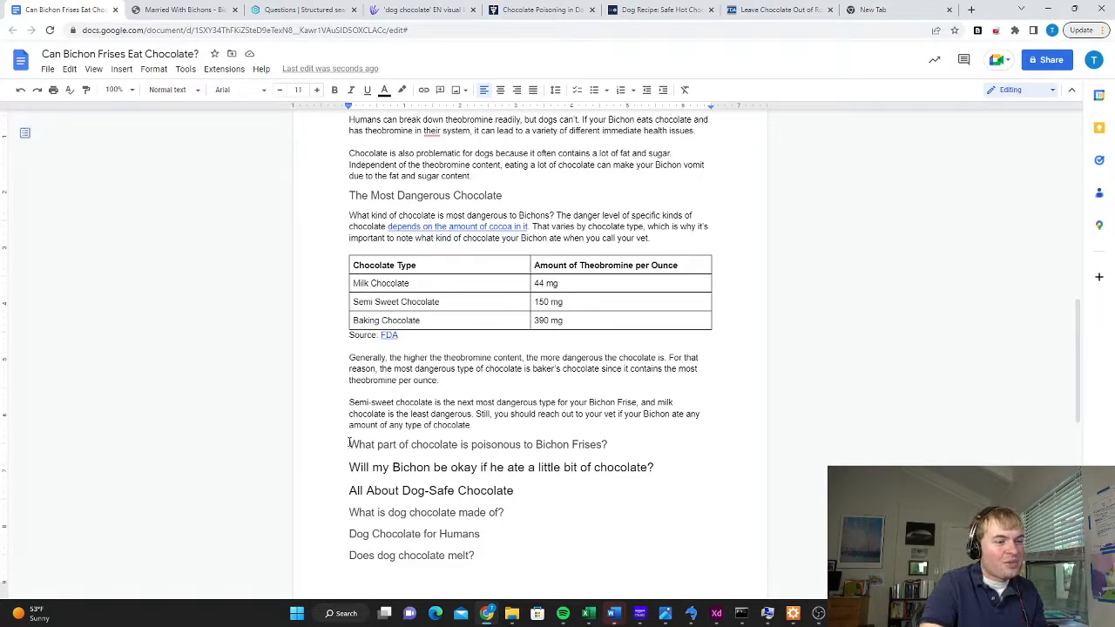
# Review the sections above and delete the heading "What part of chocolate is poisonous to Bichon Frises?" together with its empty line
pyautogui.click(624, 446)
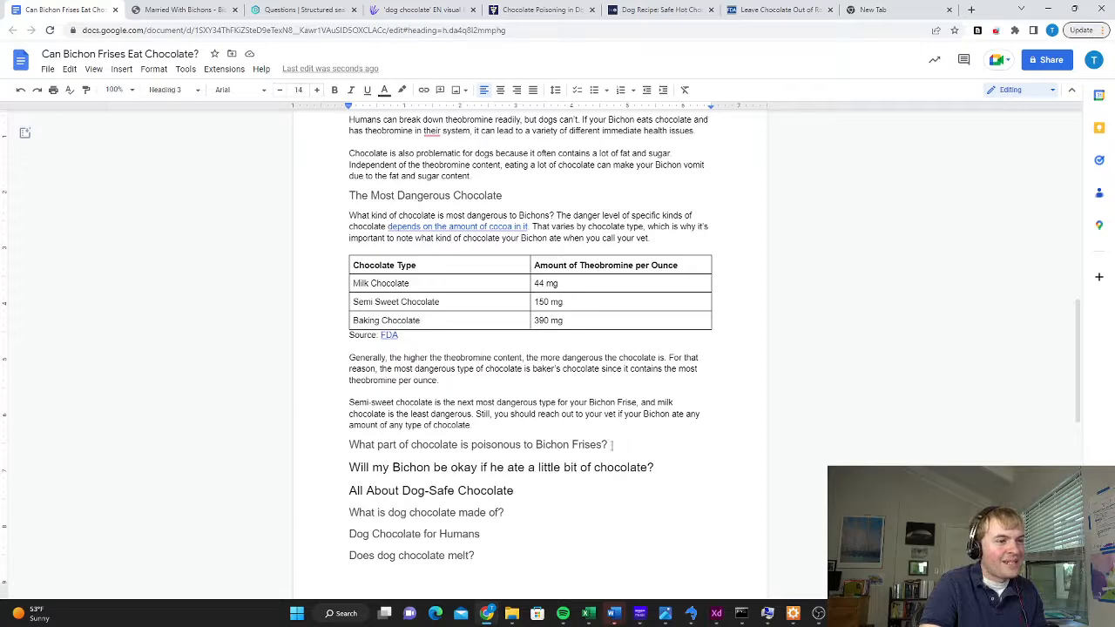
pyautogui.scroll(3, 539, 377)
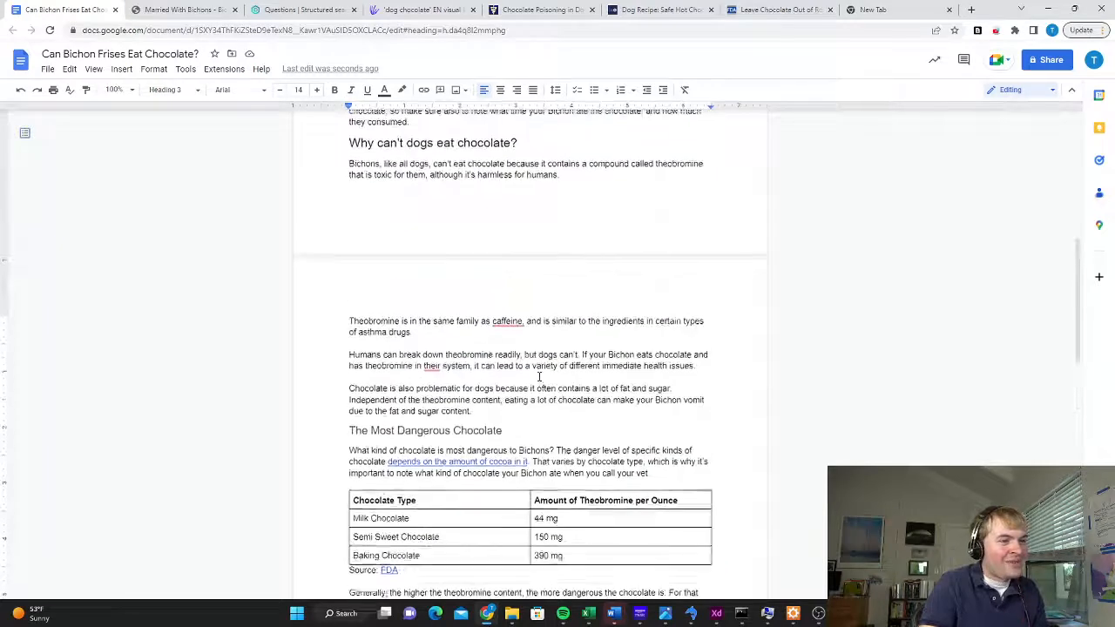
pyautogui.scroll(1, 539, 377)
pyautogui.scroll(-5, 545, 418)
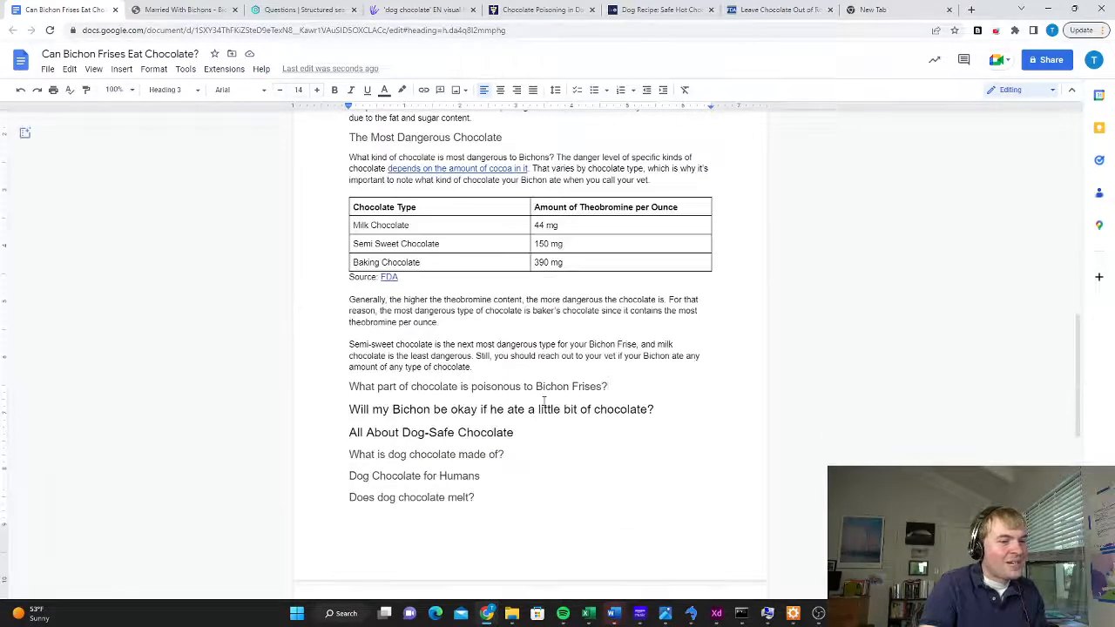
pyautogui.moveTo(630, 325); pyautogui.dragTo(306, 329)
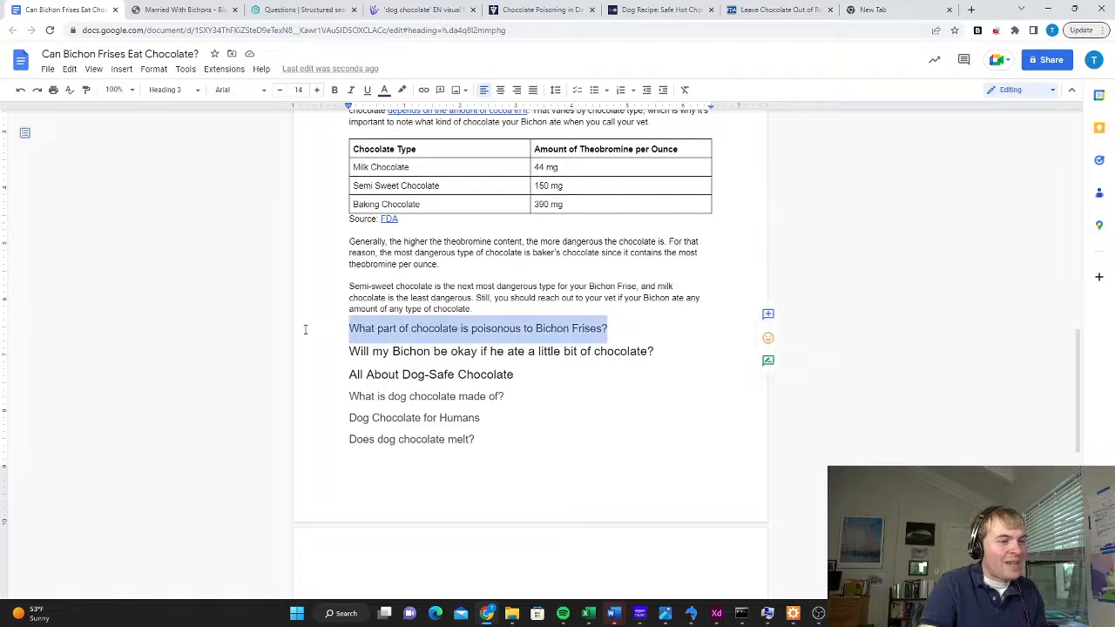
pyautogui.press('BackSpace')
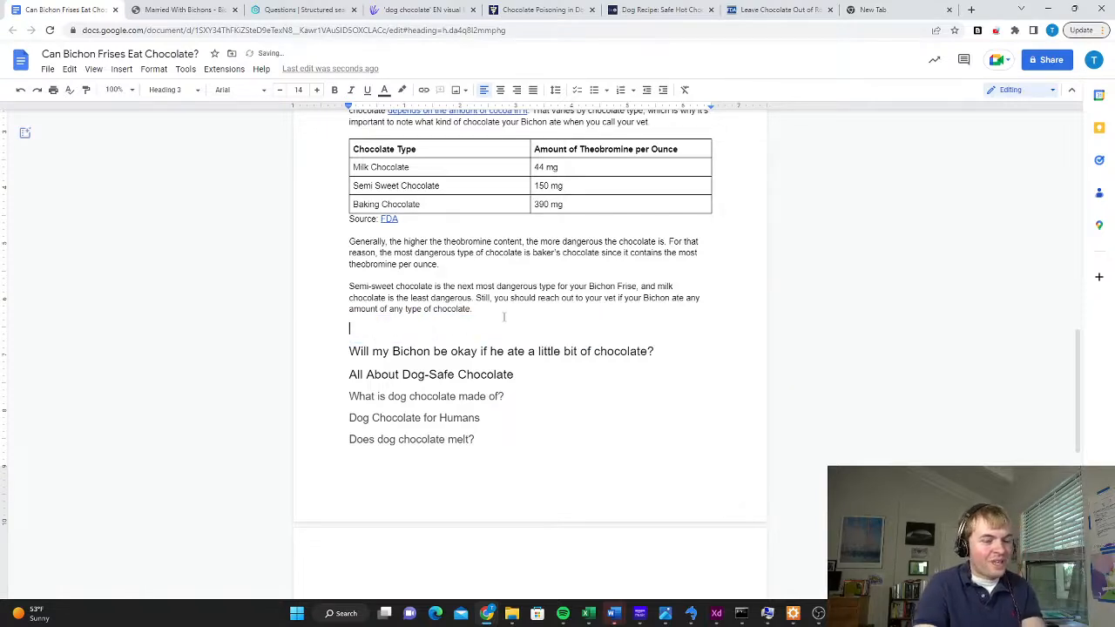
pyautogui.press('BackSpace')
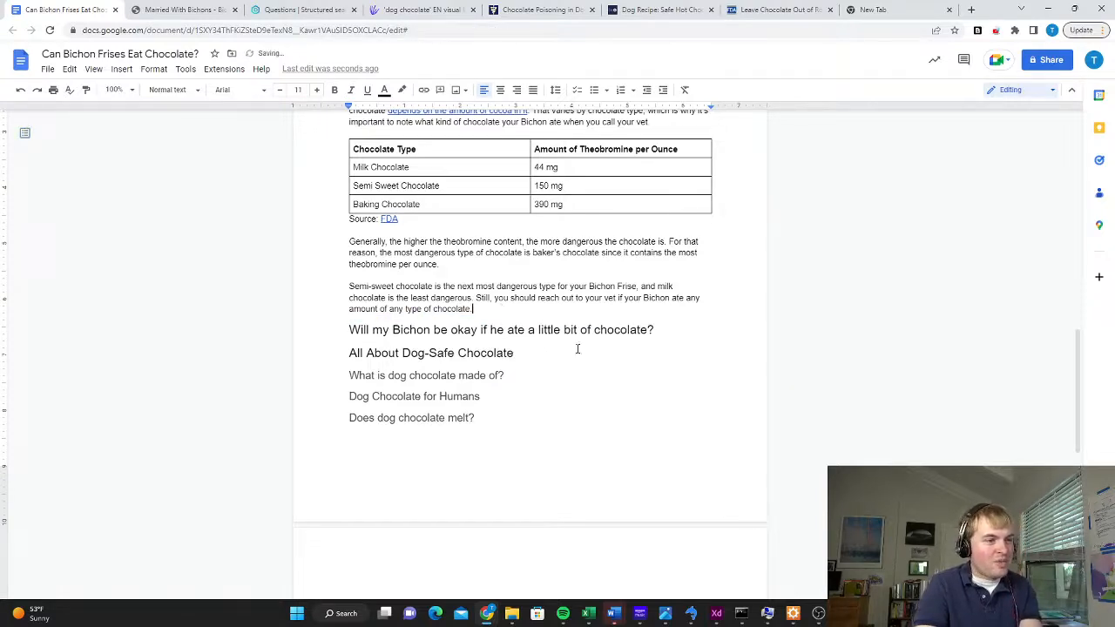
# Change the heading "Will my Bichon be okay if he ate a little bit of chocolate?" to Heading 3
pyautogui.click(669, 330)
pyautogui.moveTo(670, 329); pyautogui.dragTo(321, 328)
pyautogui.scroll(2, 489, 323)
pyautogui.scroll(2, 489, 323)
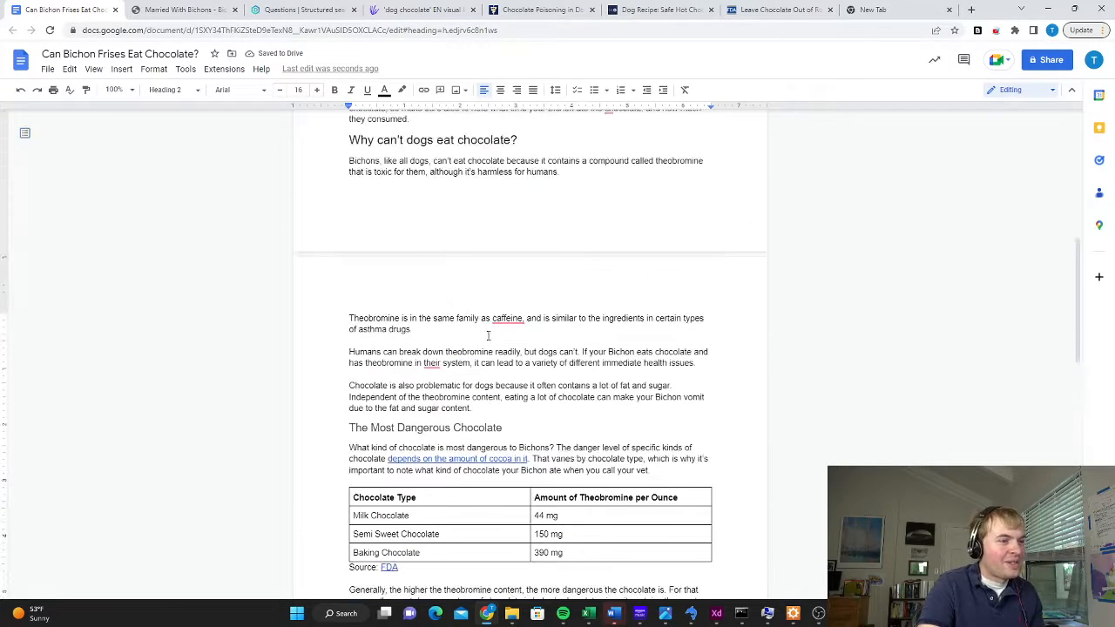
pyautogui.scroll(-3, 432, 340)
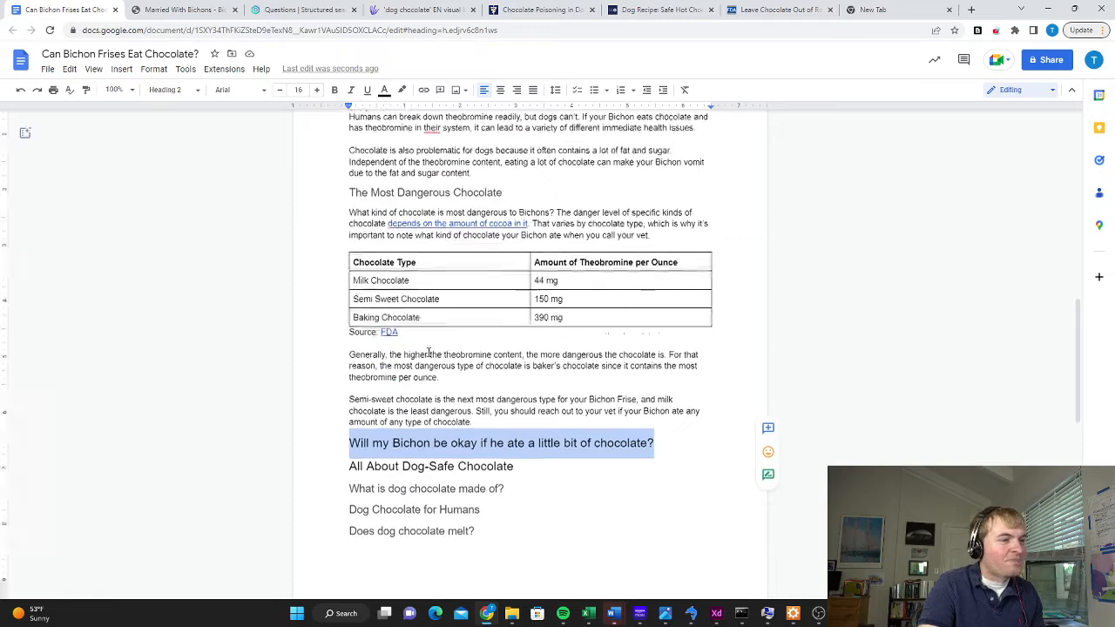
pyautogui.click(170, 90)
pyautogui.click(202, 327)
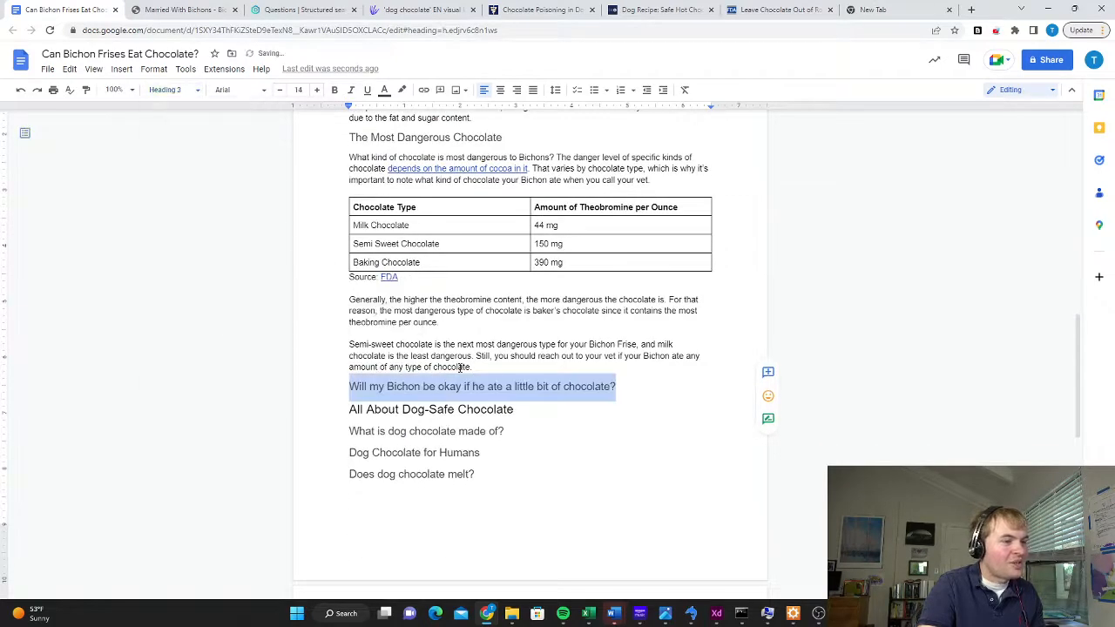
# Add a paragraph under the "Will my Bichon be okay" heading saying dogs often survive a bit of chocolate but might feel sick or need medical support
pyautogui.click(635, 380)
pyautogui.scroll(-1, 638, 383)
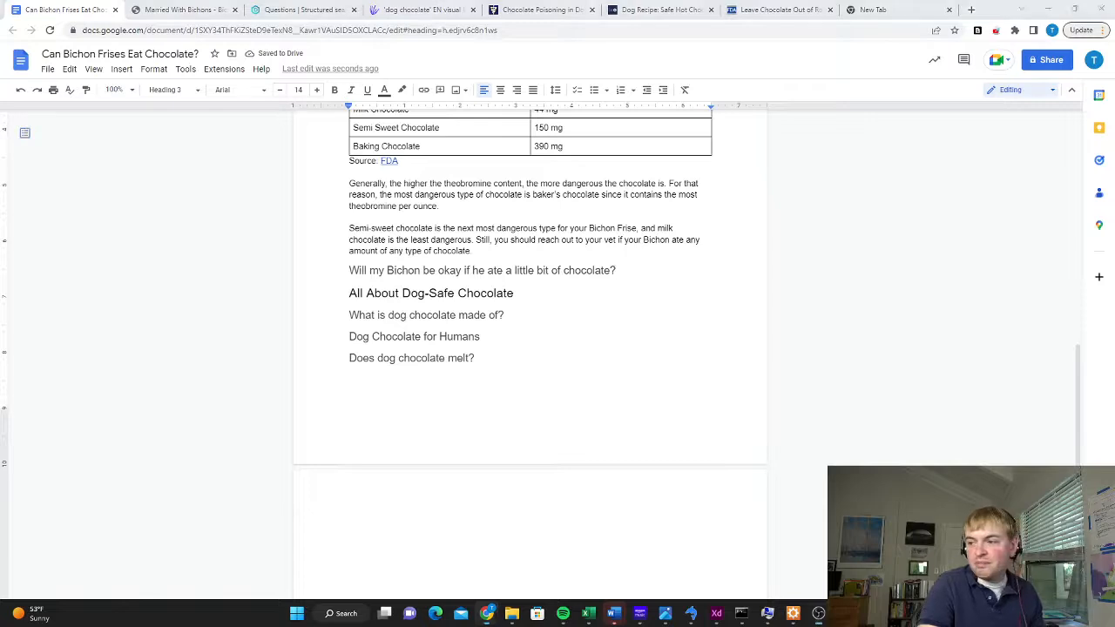
pyautogui.press('Return')
pyautogui.write("In many cases, dogs survive eating a bit of chocolate. They might feel sick or vomit for a while–or they might need medical support if the chocolate poisoning is very bad–but eating chocolate isn't necessarily a death sentence.")
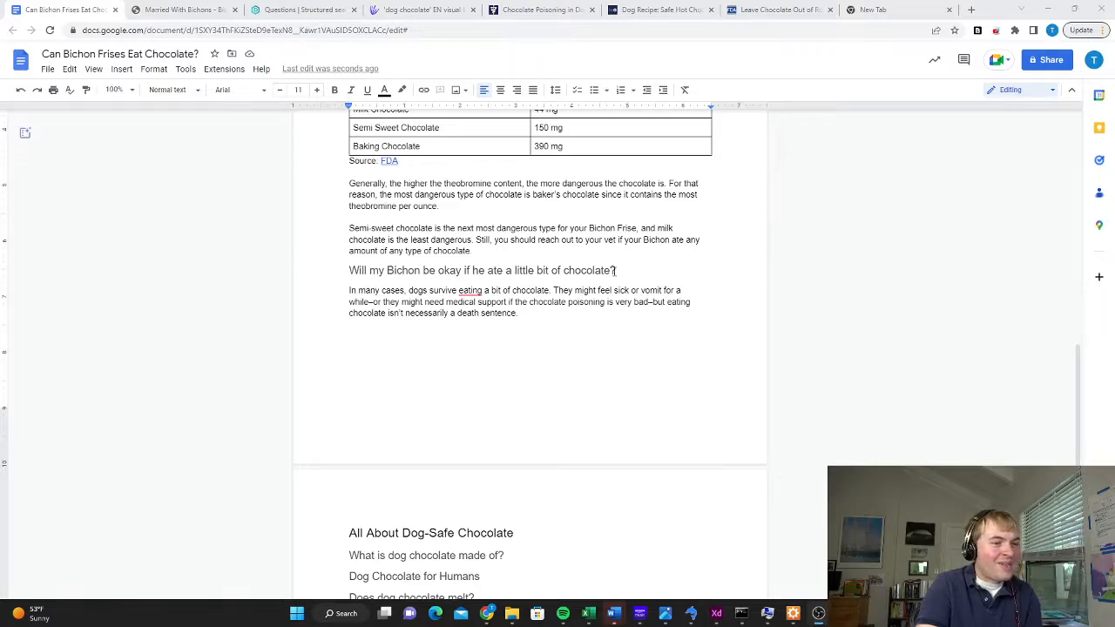
# Check the FDA page's point about dog size and add two paragraphs explaining that small Bichons, mostly under 20 pounds, face more danger from chocolate
pyautogui.click(776, 10)
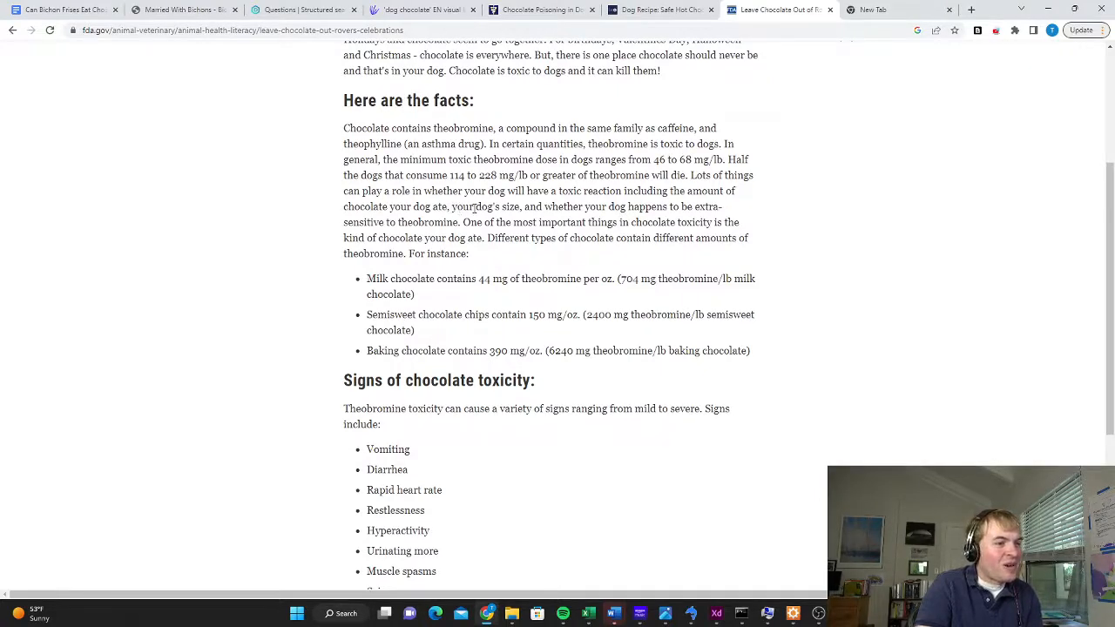
pyautogui.moveTo(452, 207); pyautogui.dragTo(521, 208)
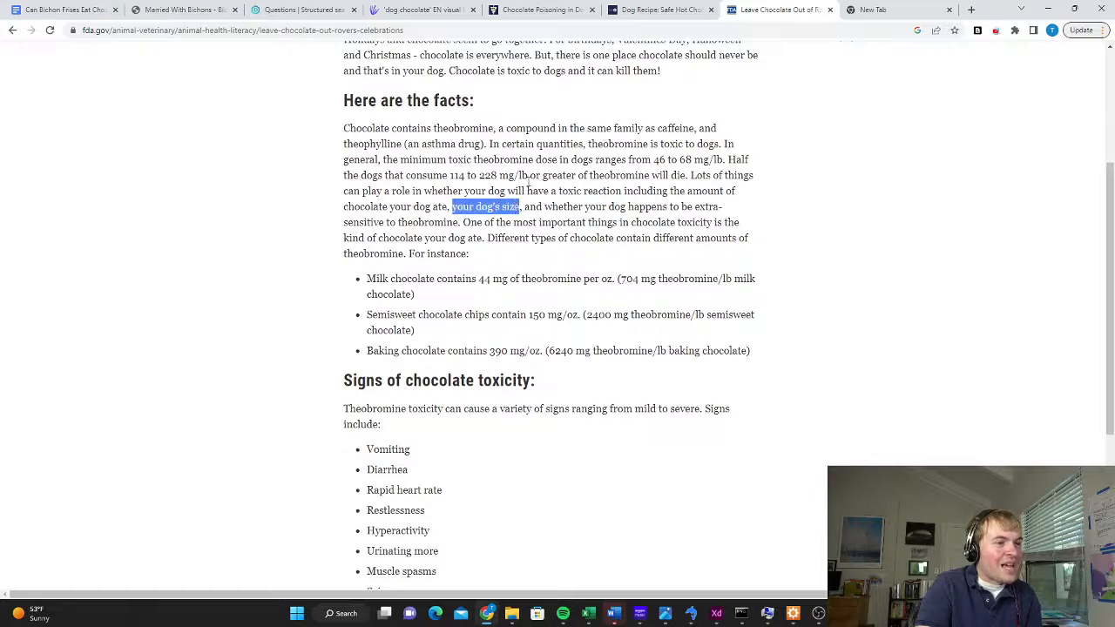
pyautogui.click(57, 8)
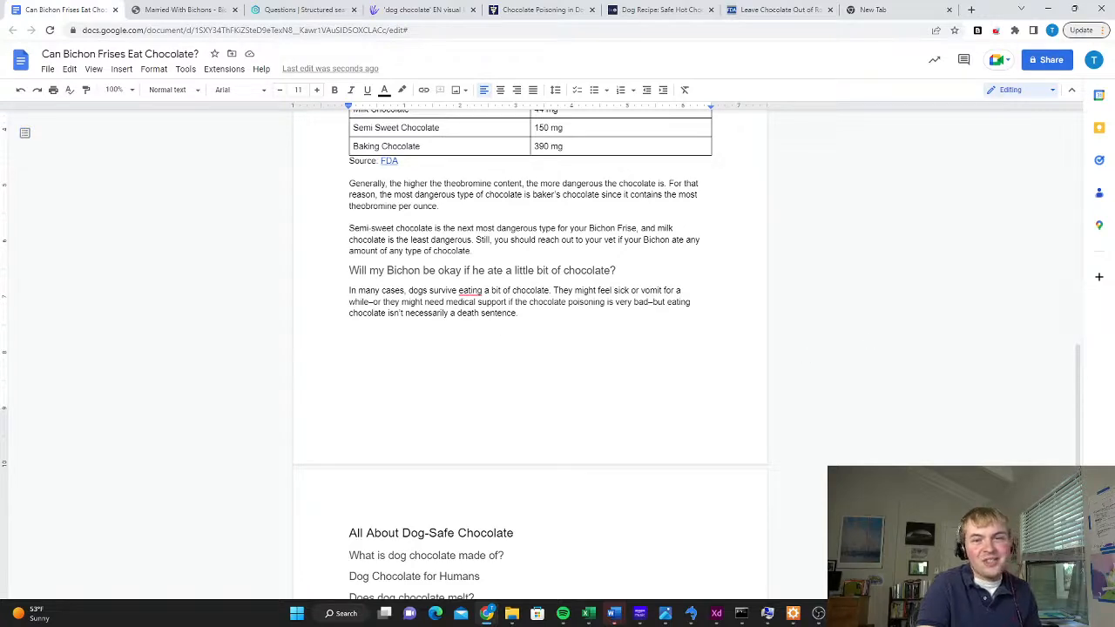
pyautogui.write("One determinant of the danger of eating chocolate is the size of your dog. Bichons aren't large dogs–most Bichons are under 20 pounds. For that reason, it's extra important to reach out to your vet right away if your Bichon eats chocolate. A bigger dog might be able to have a little chocolate and be totally fine. Because Bichons are small, though, chocolate presents more of a danger for them.")
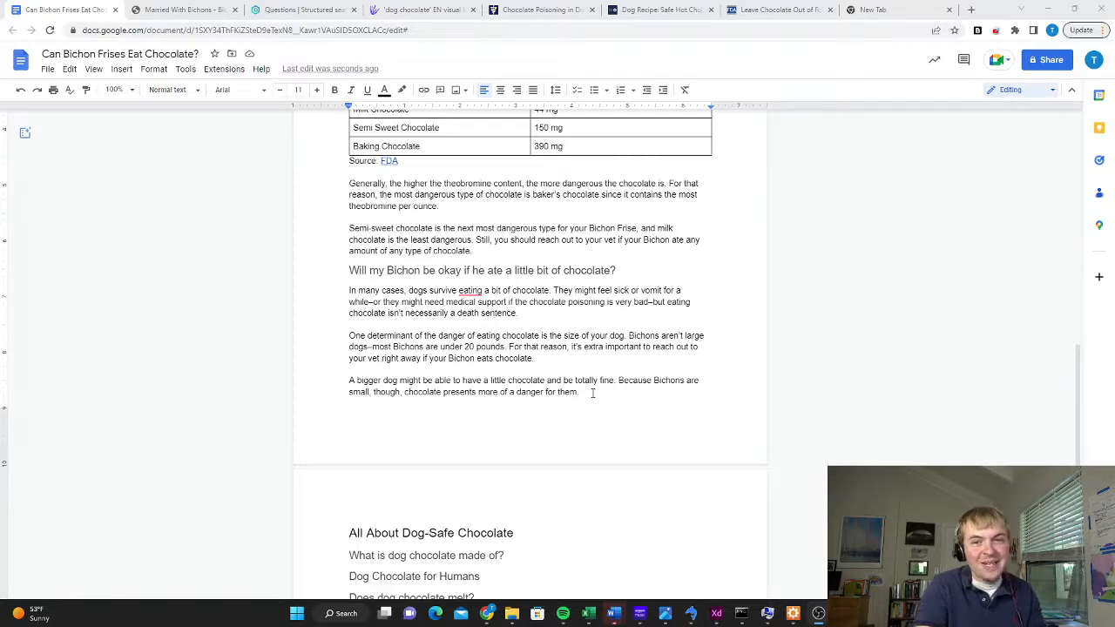
# Recheck the FDA page, add paragraphs on existing health conditions and contacting the vet right away, and review the preceding sections
pyautogui.click(779, 10)
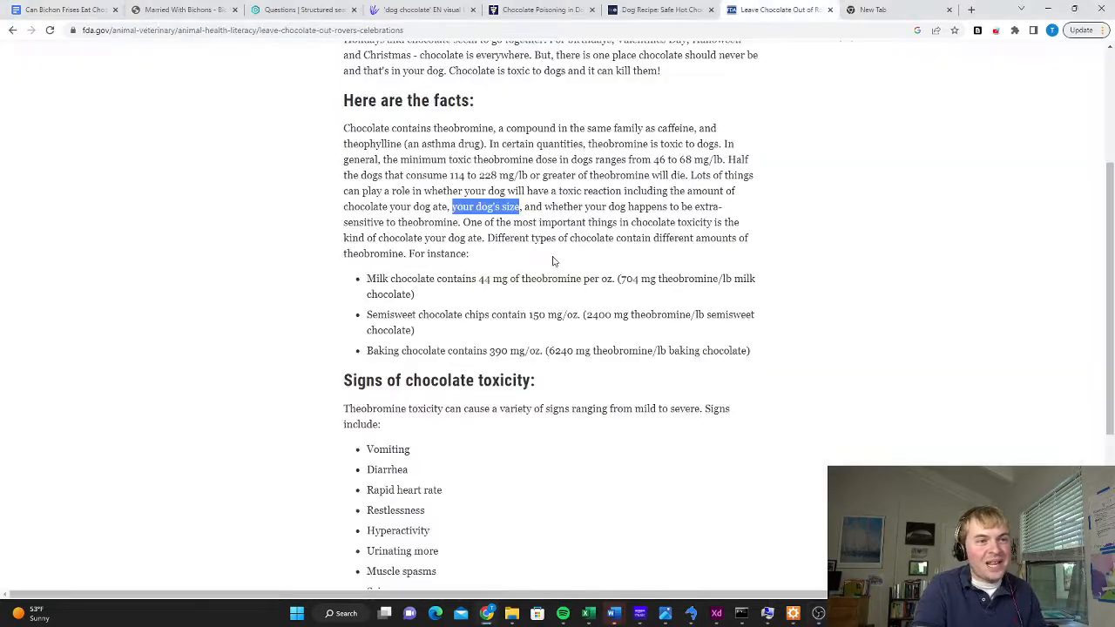
pyautogui.click(78, 10)
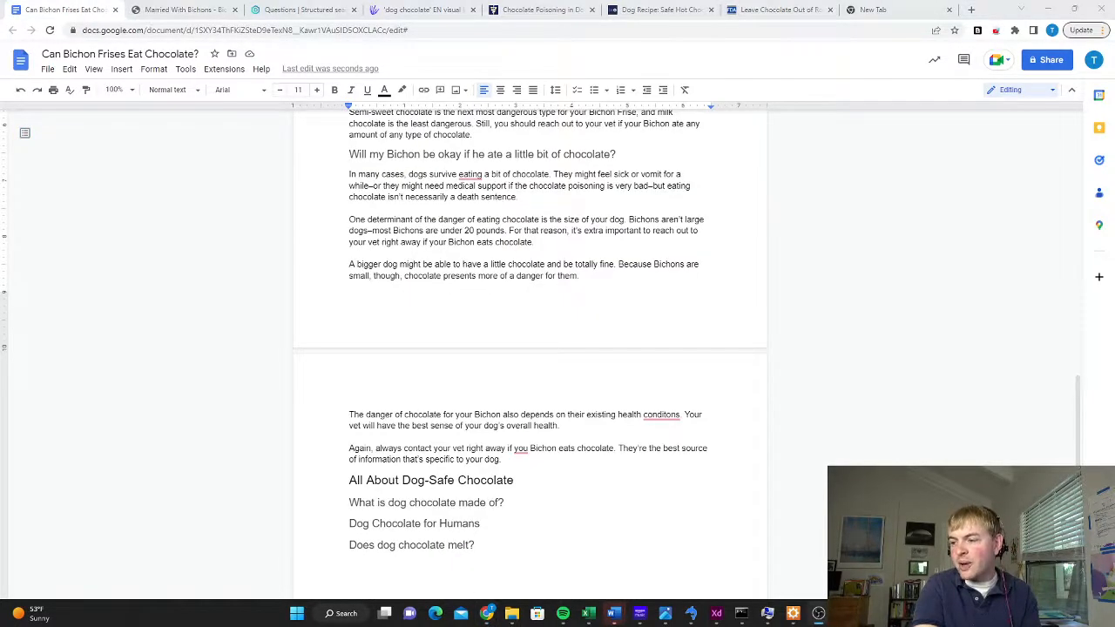
pyautogui.scroll(4, 597, 353)
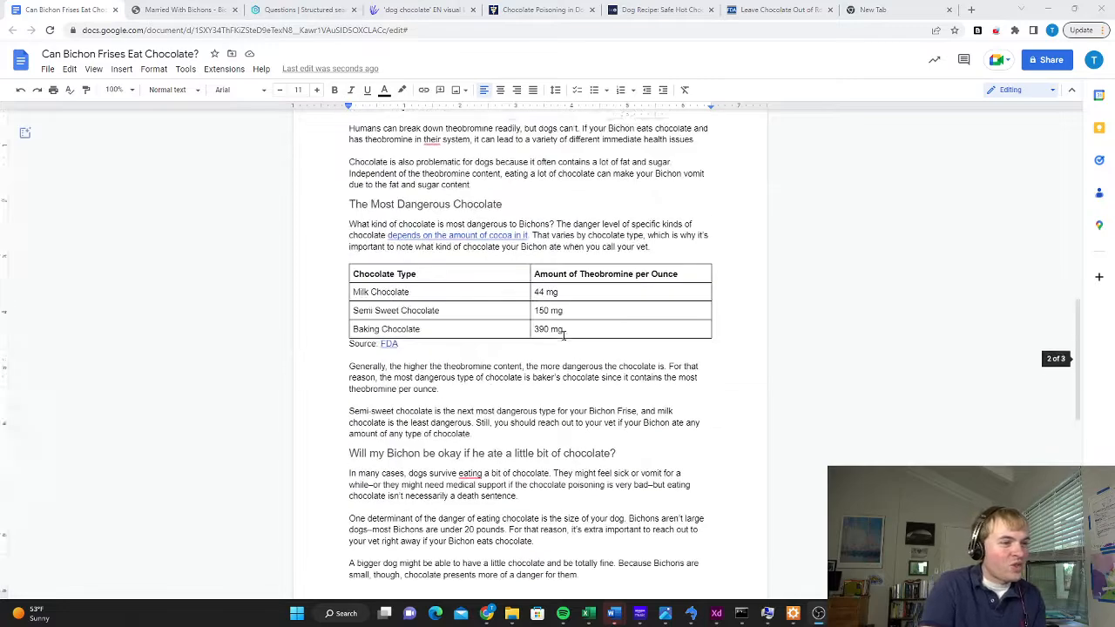
pyautogui.scroll(3, 562, 329)
pyautogui.scroll(-4, 558, 328)
pyautogui.scroll(-7, 552, 324)
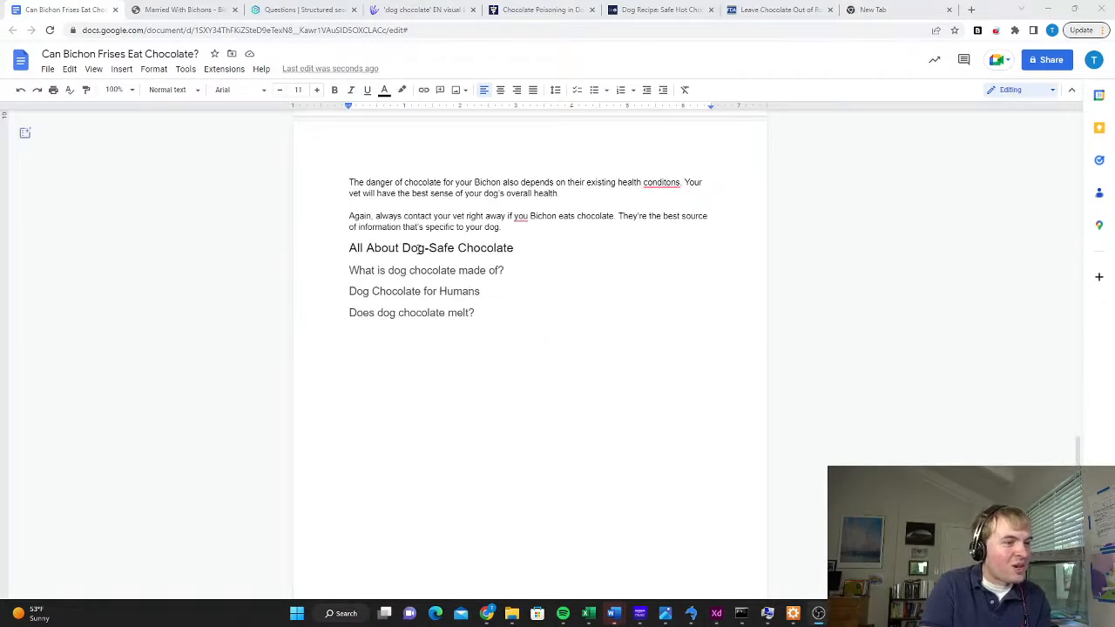
# Examine the BeChewy hot chocolate recipe for what it says about carob as a dog-safe cocoa alternative, as source material for "All About Dog-Safe Chocolate"
pyautogui.click(517, 248)
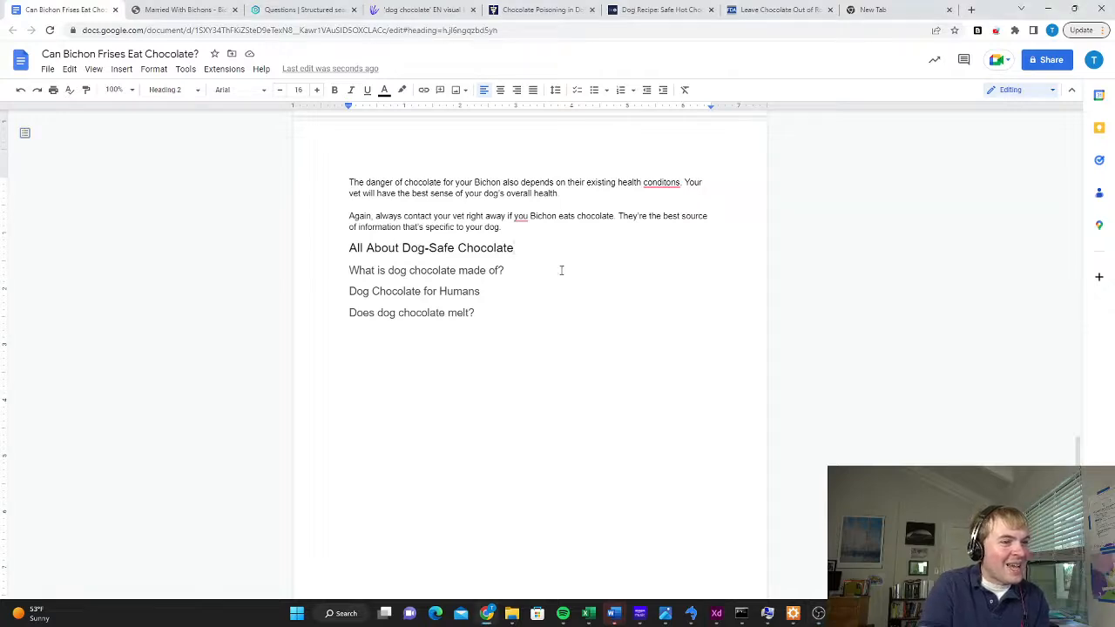
pyautogui.click(687, 8)
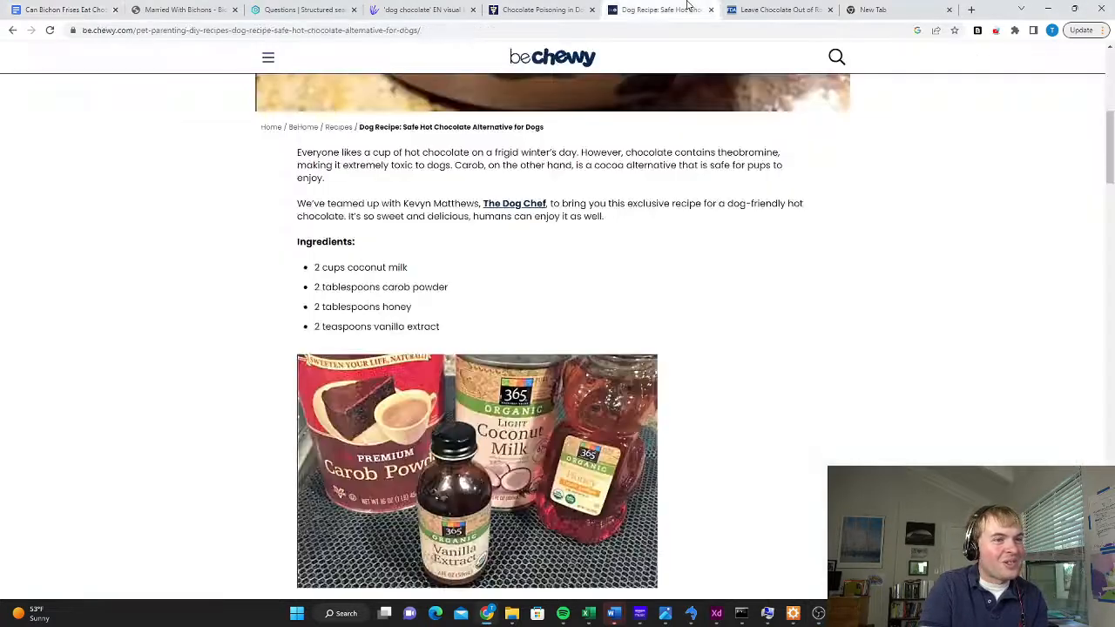
pyautogui.doubleClick(462, 166)
pyautogui.click(767, 269)
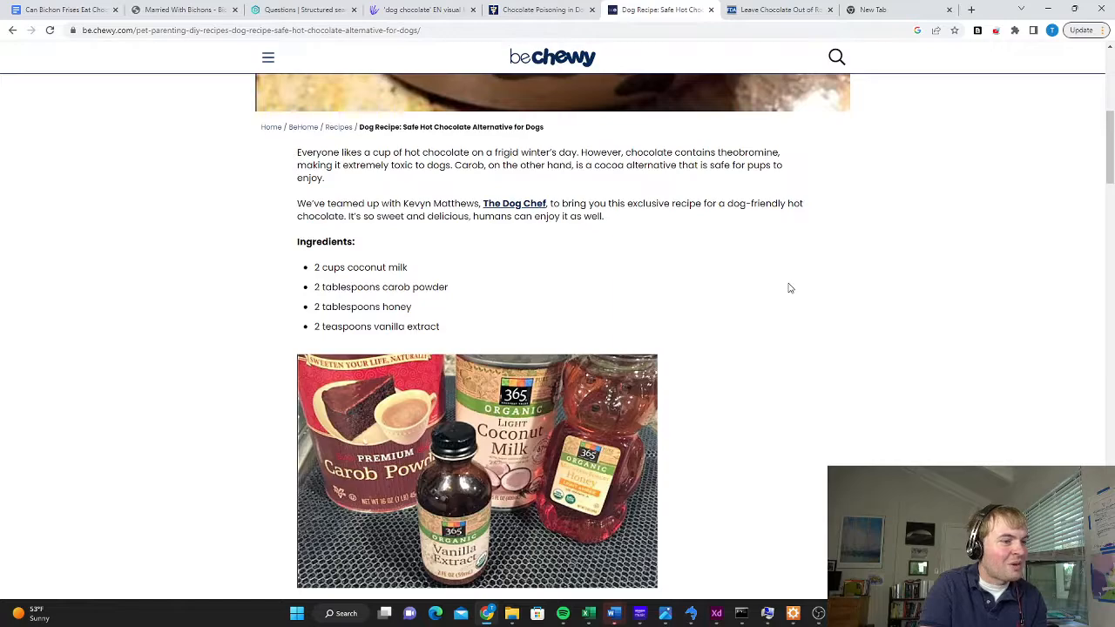
pyautogui.scroll(-7, 788, 316)
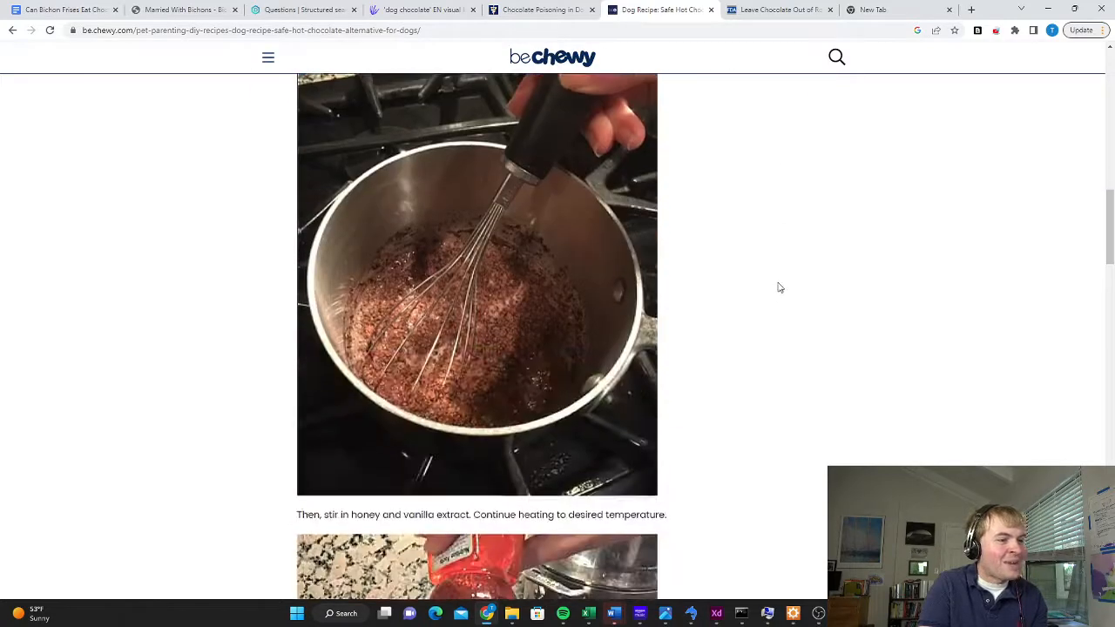
pyautogui.scroll(7, 778, 287)
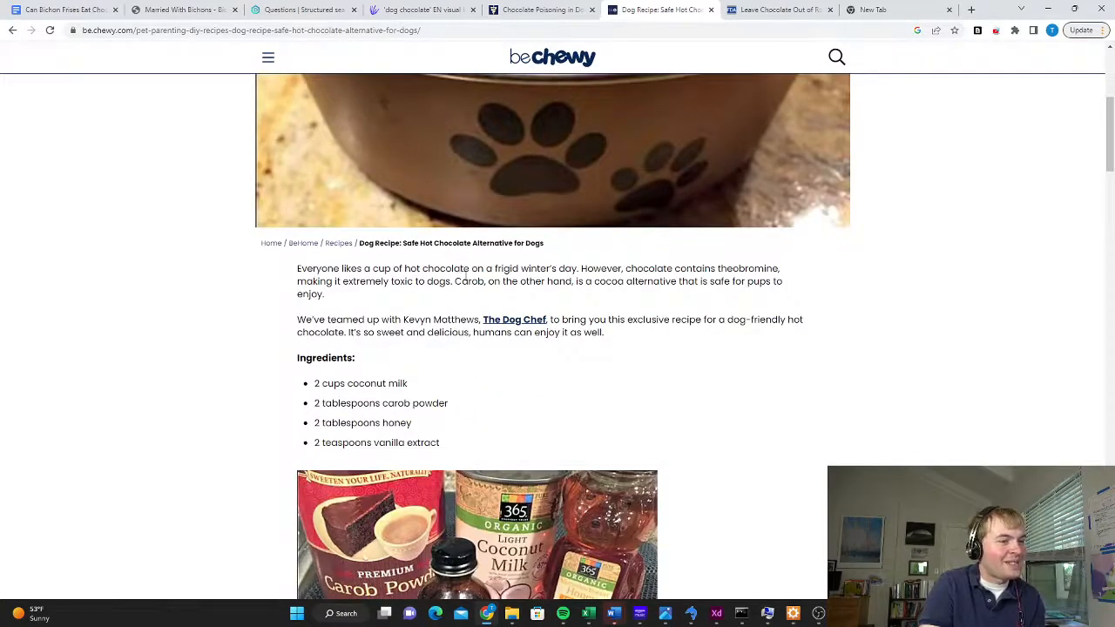
# Review the article, write an intro under "All About Dog-Safe Chocolate" and fill "What is dog chocolate made of?" with linked carob information
pyautogui.click(66, 12)
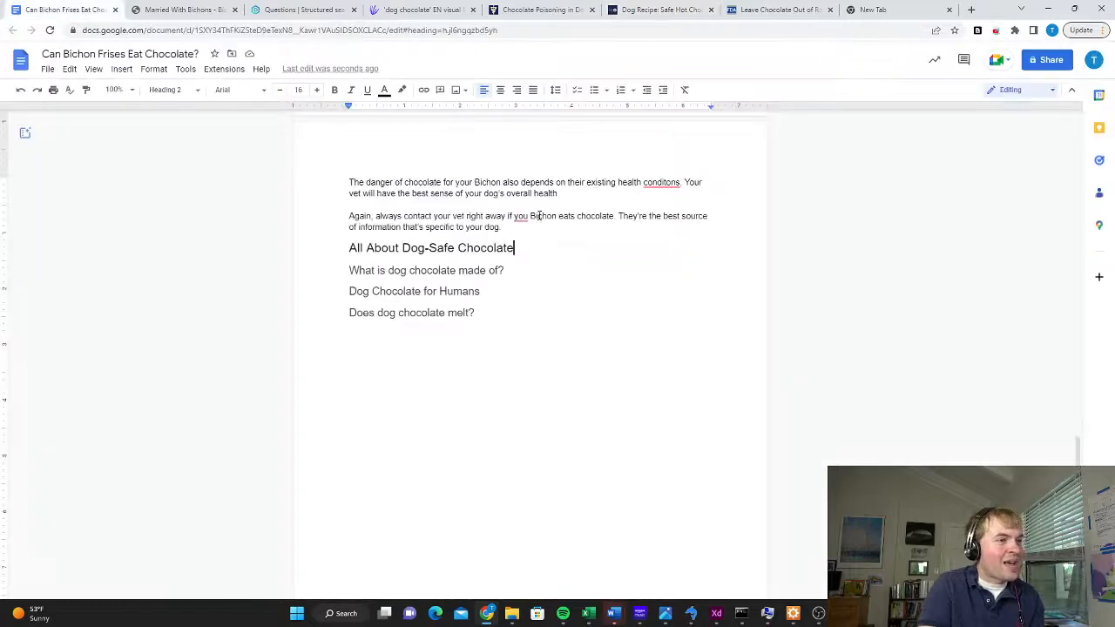
pyautogui.scroll(4, 580, 266)
pyautogui.scroll(10, 554, 269)
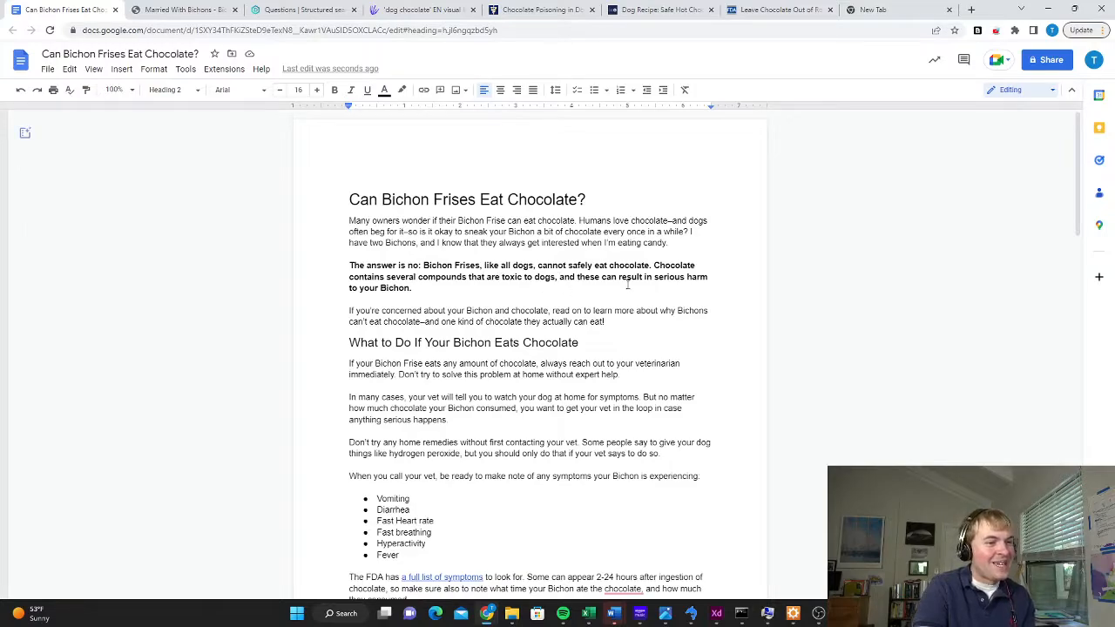
pyautogui.scroll(-10, 627, 283)
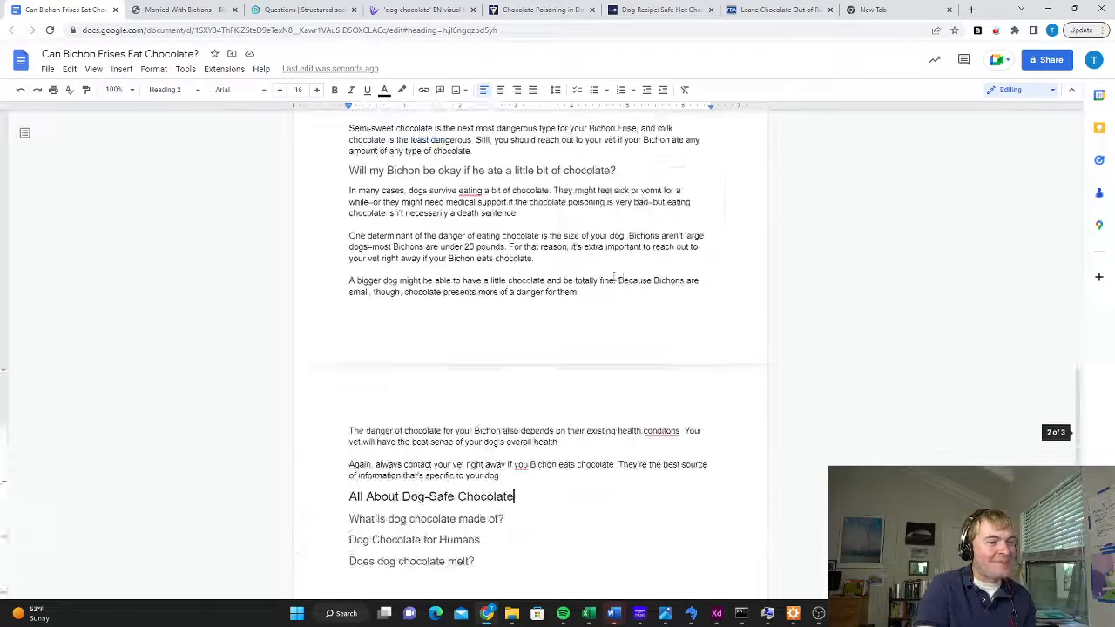
pyautogui.scroll(-3, 615, 279)
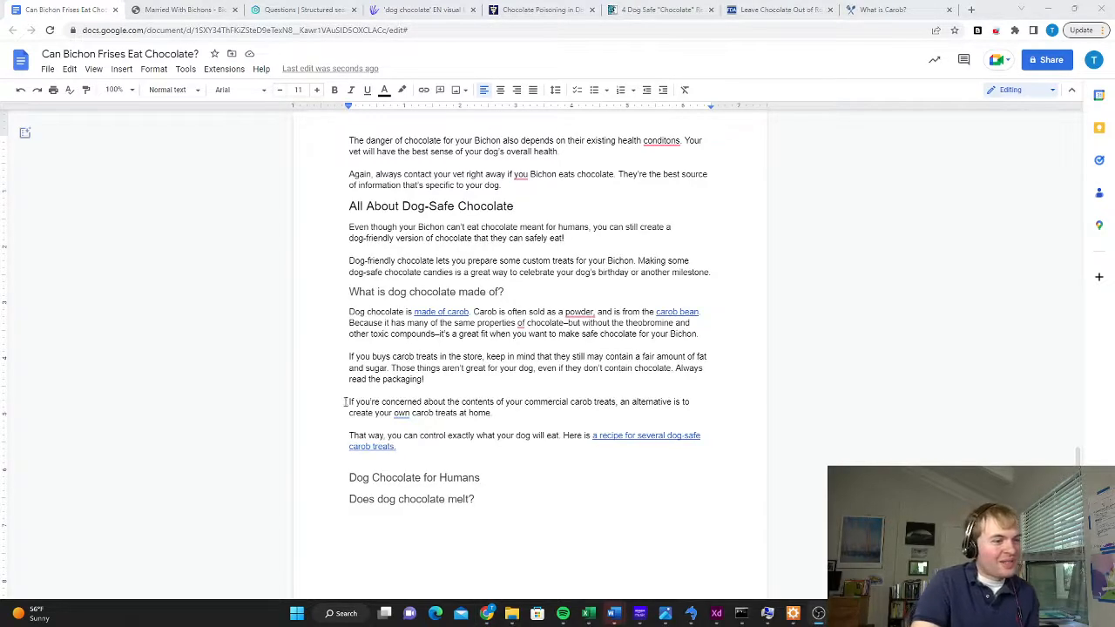
# Correct "buys" to "buy" in the carob treats paragraph and write the "Dog Chocolate for Humans" section about people eating carob treats
pyautogui.click(390, 357)
pyautogui.press('BackSpace')
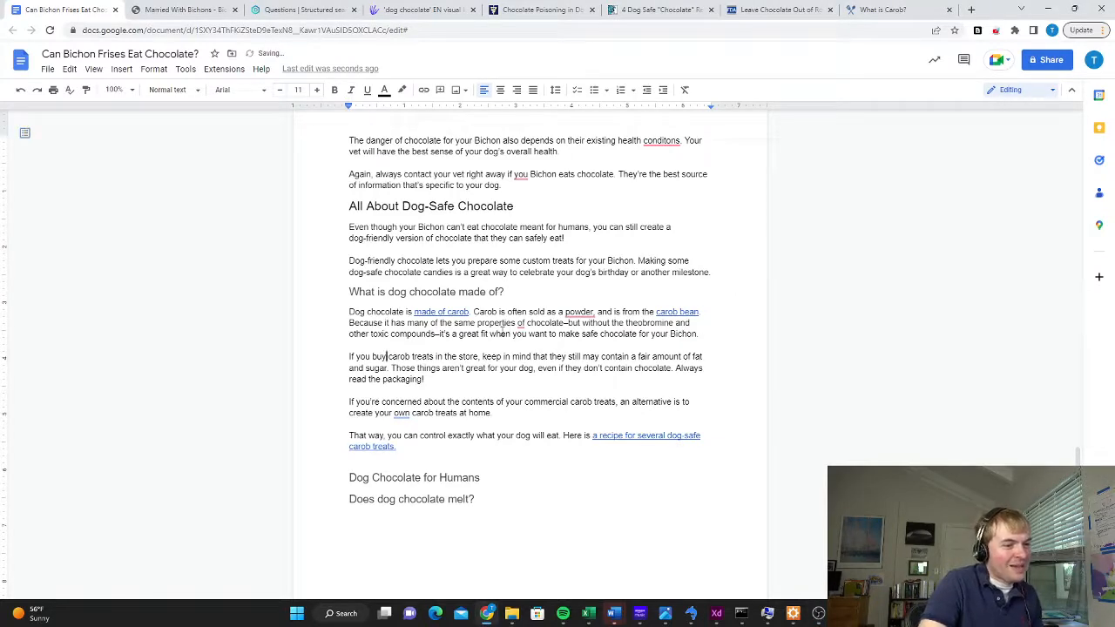
pyautogui.click(427, 446)
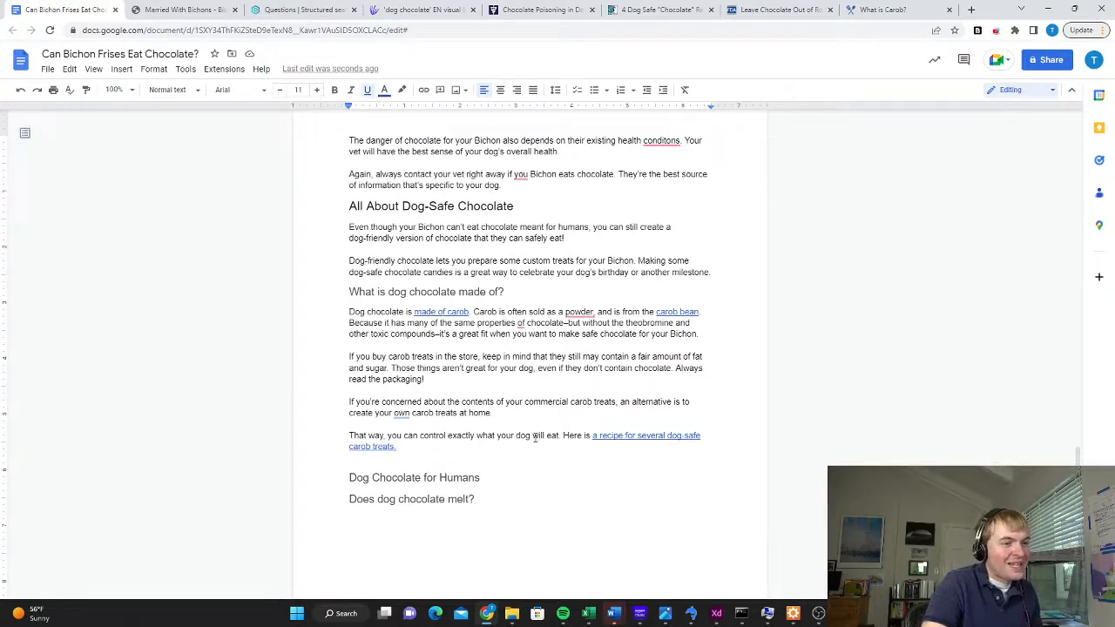
pyautogui.scroll(-3, 522, 346)
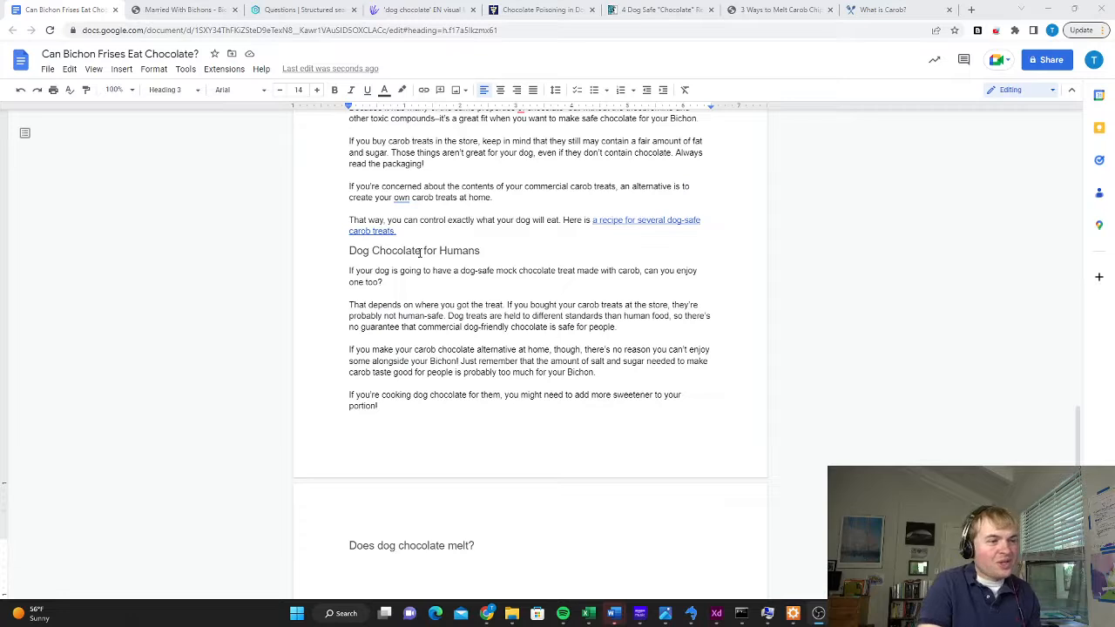
# Change the heading "Does dog chocolate melt?" to Heading 4
pyautogui.scroll(-3, 444, 352)
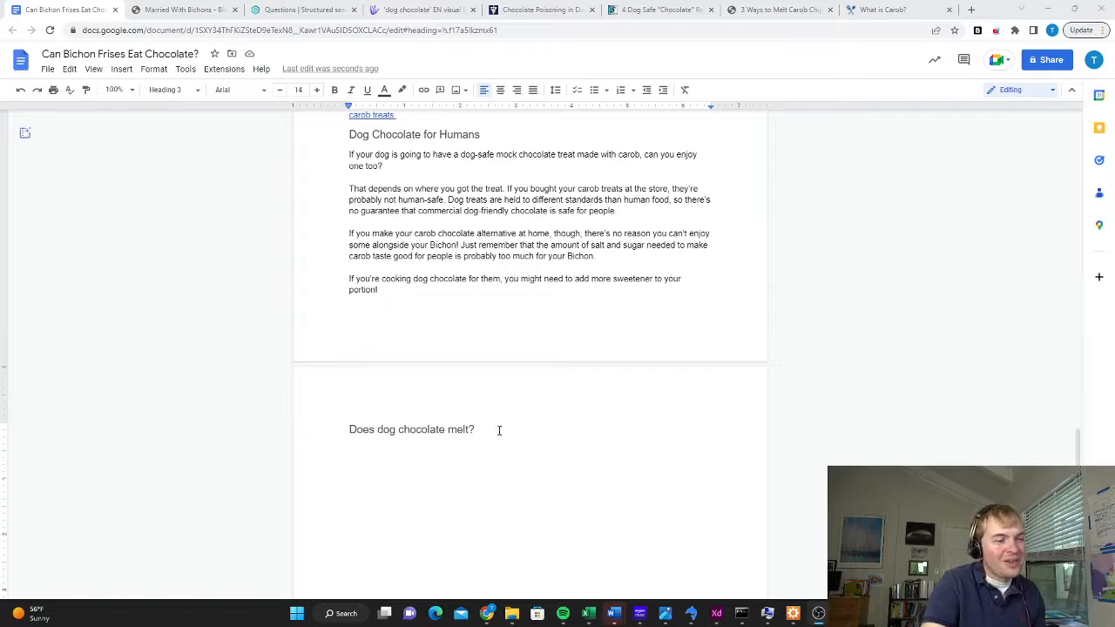
pyautogui.moveTo(497, 431); pyautogui.dragTo(305, 430)
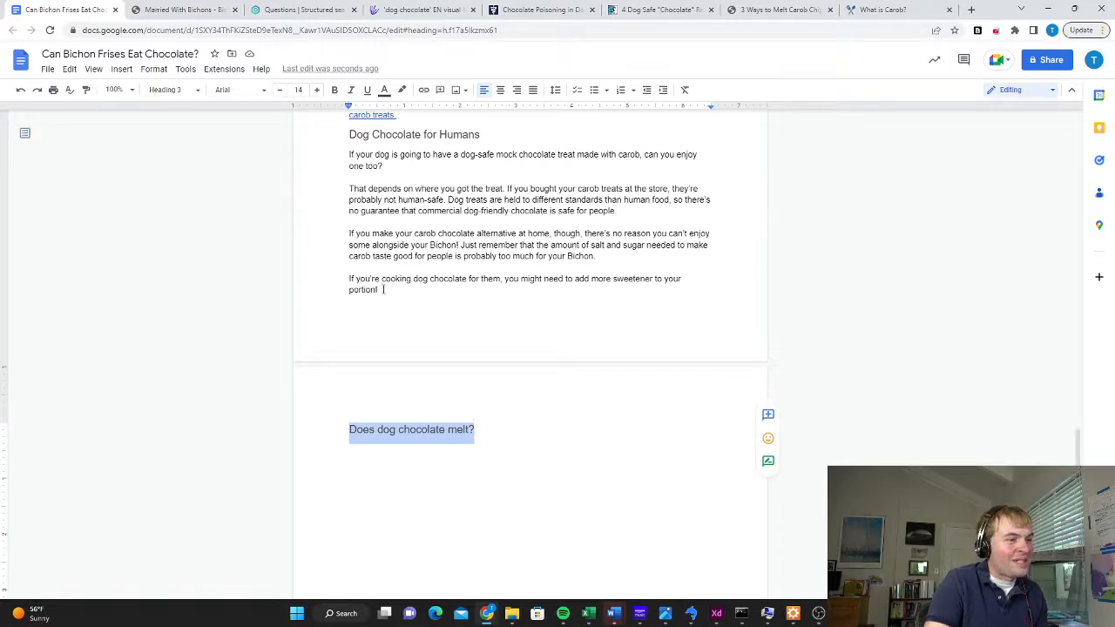
pyautogui.scroll(2, 506, 314)
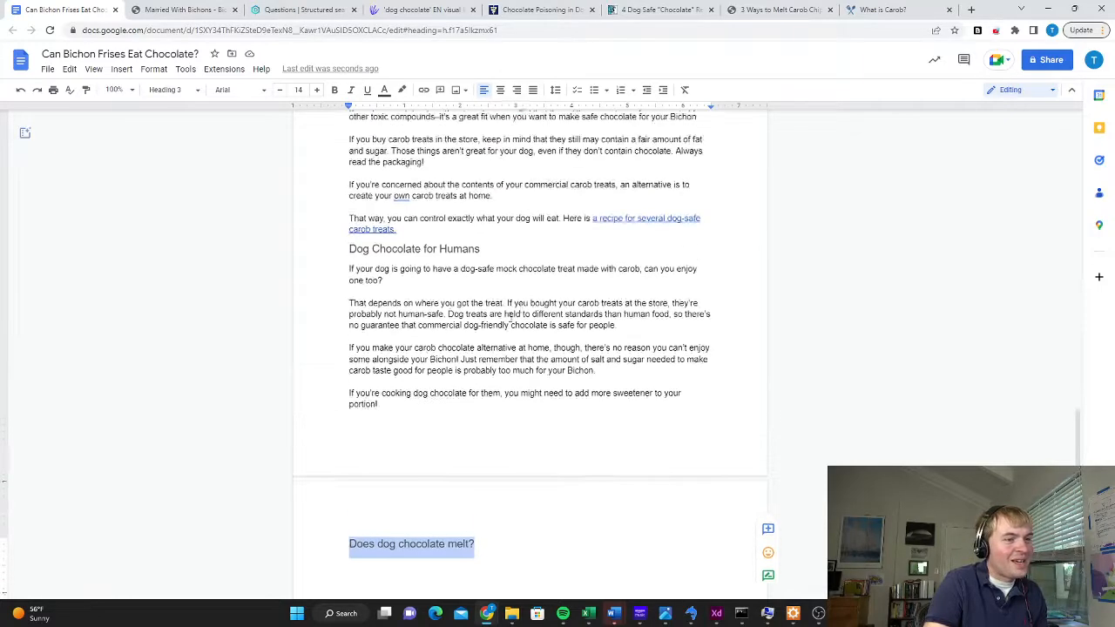
pyautogui.moveTo(398, 406); pyautogui.dragTo(348, 270)
pyautogui.scroll(-2, 509, 414)
pyautogui.click(422, 430)
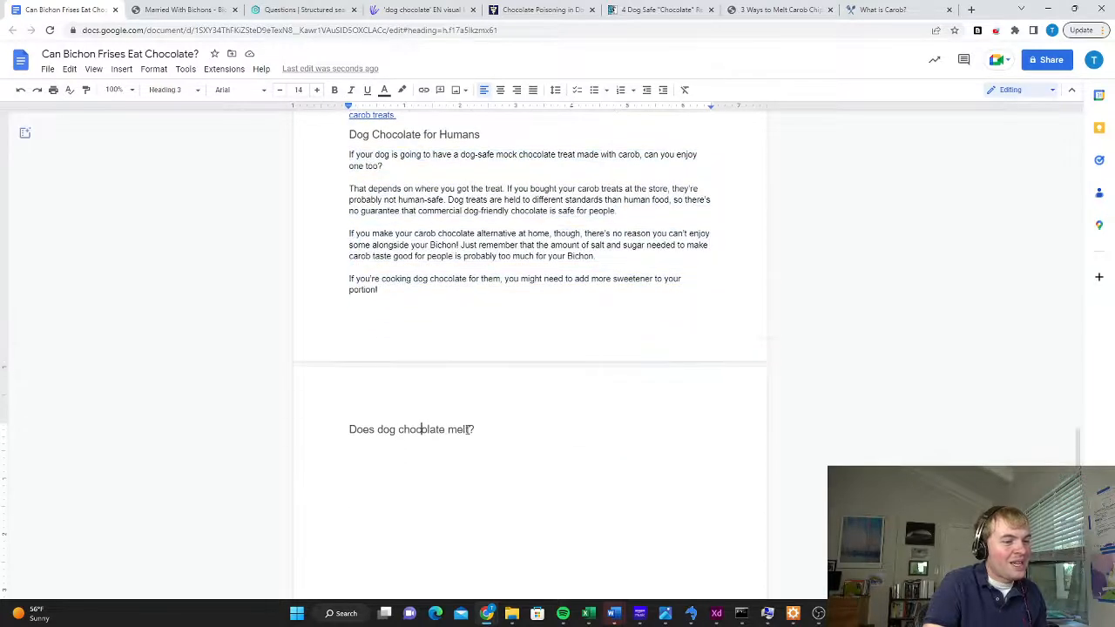
pyautogui.moveTo(488, 431); pyautogui.dragTo(347, 429)
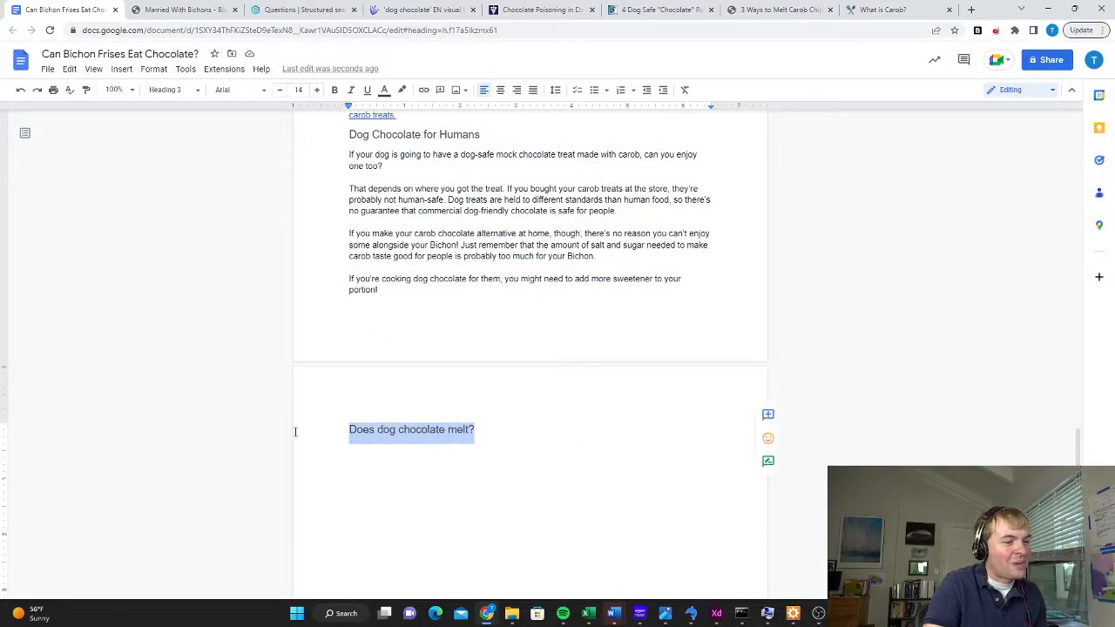
pyautogui.click(174, 90)
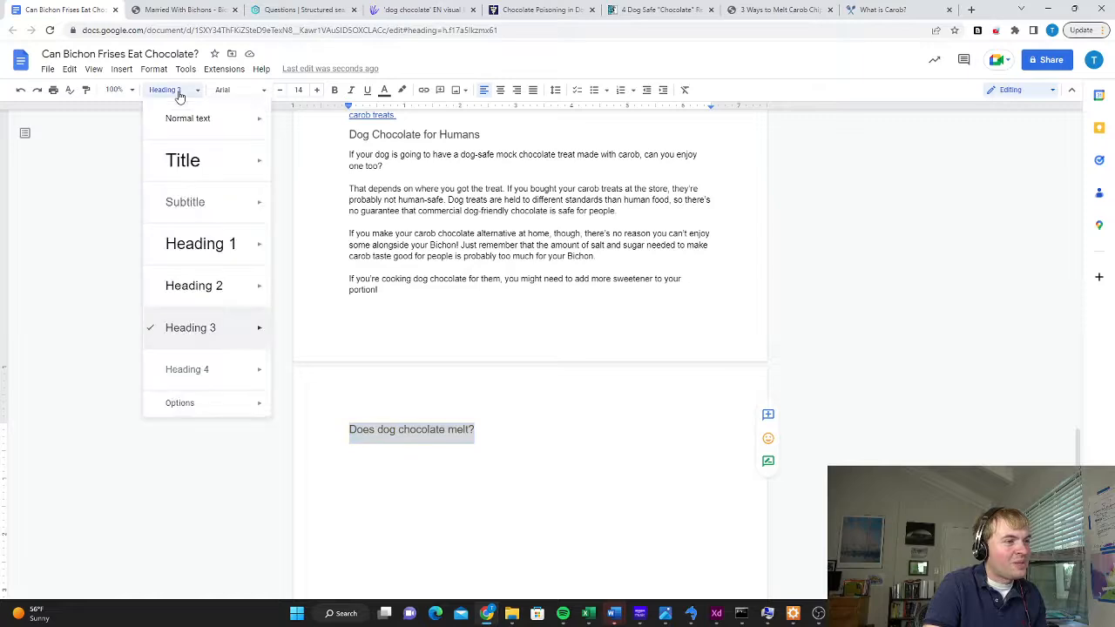
pyautogui.click(187, 369)
# Below "Does dog chocolate melt?", write "Yes, carob used for dog friendly chocolate melts. Here is an easy way to melt your carob."
pyautogui.click(510, 431)
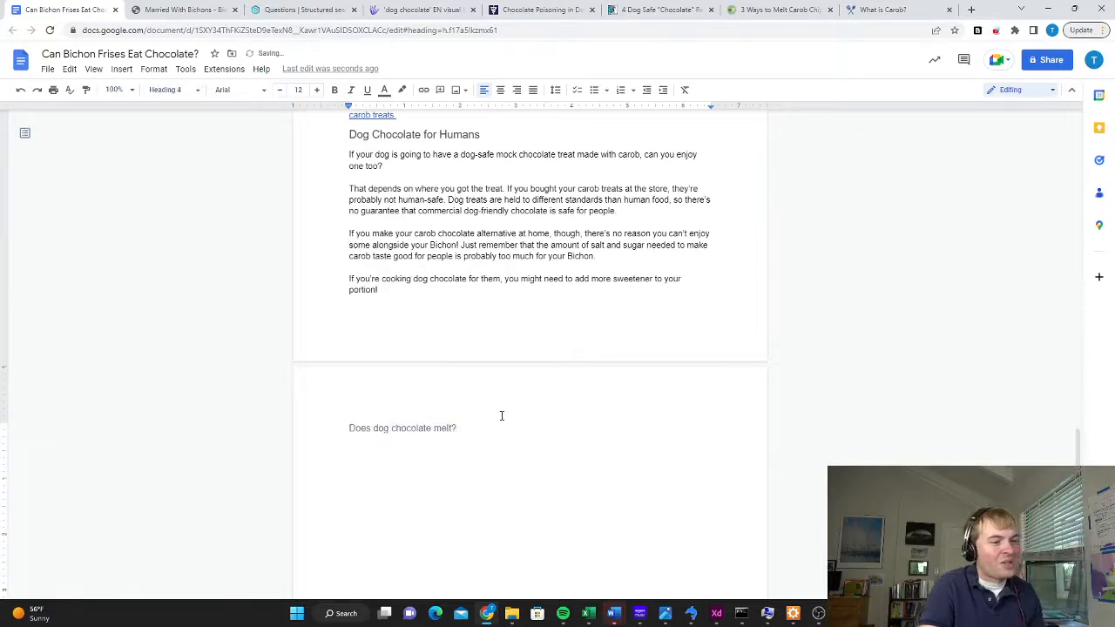
pyautogui.press('Return')
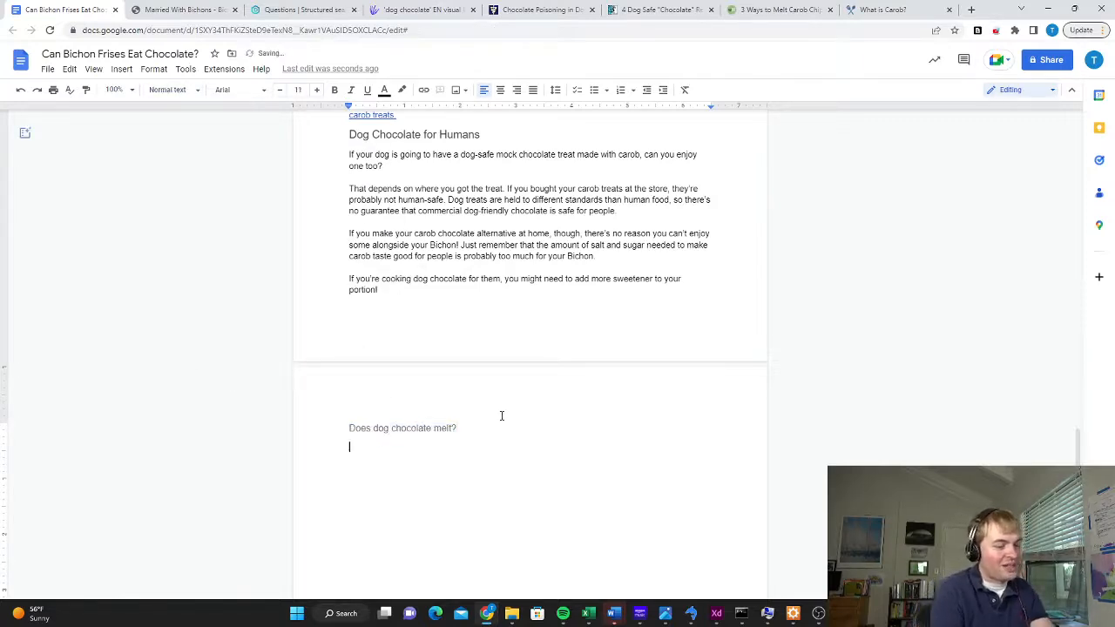
pyautogui.write('Yes, carob used for')
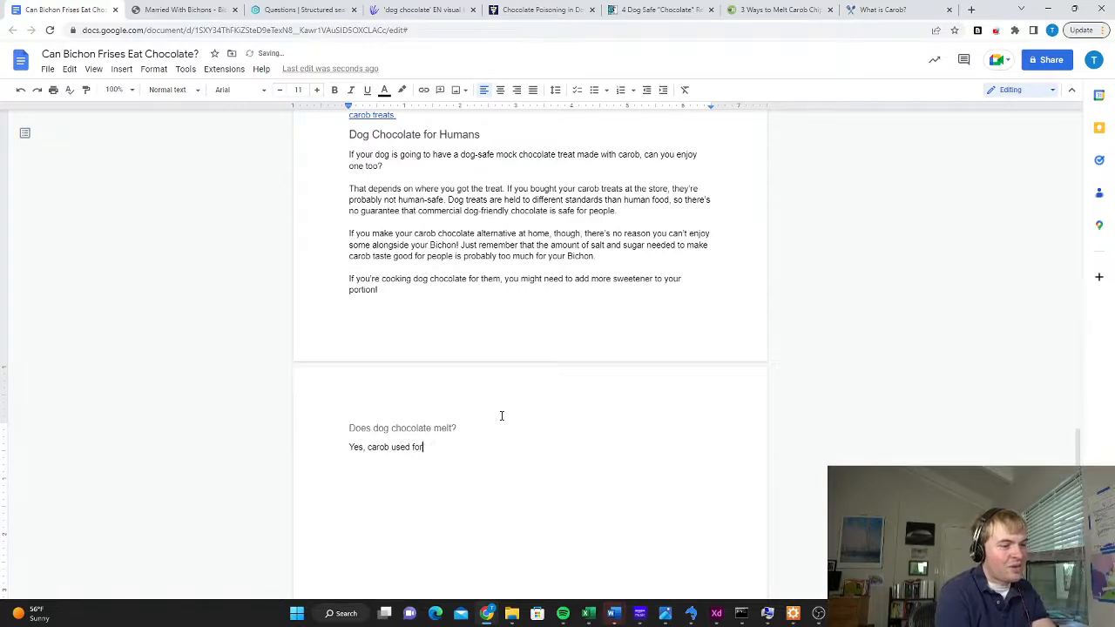
pyautogui.write(' dog friendly ch')
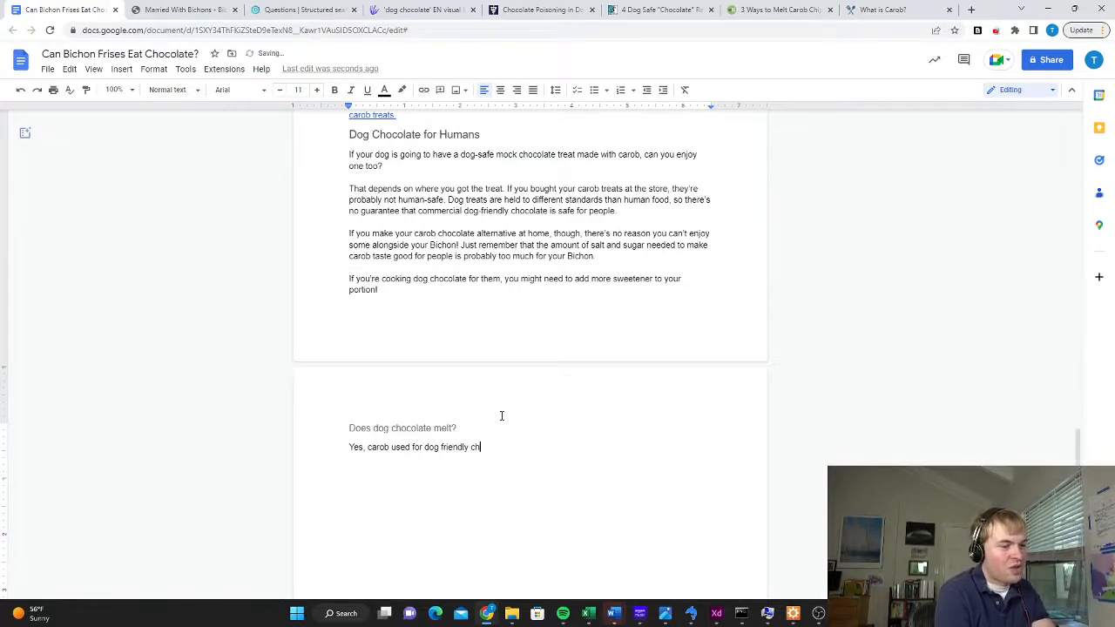
pyautogui.write('ocolate melts. Her')
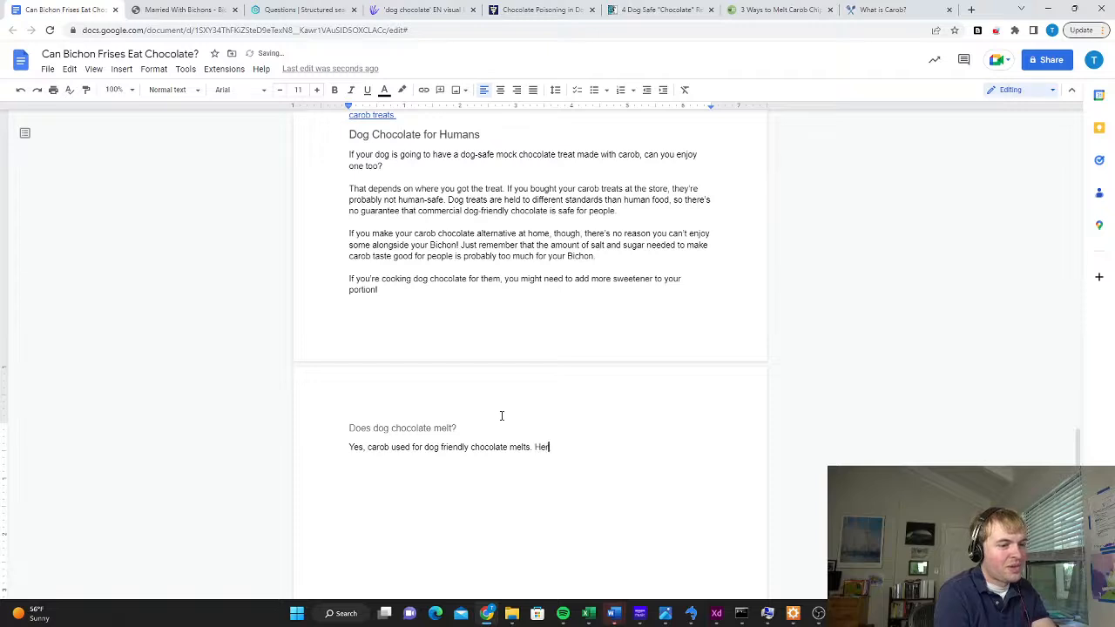
pyautogui.write('e is an eas')
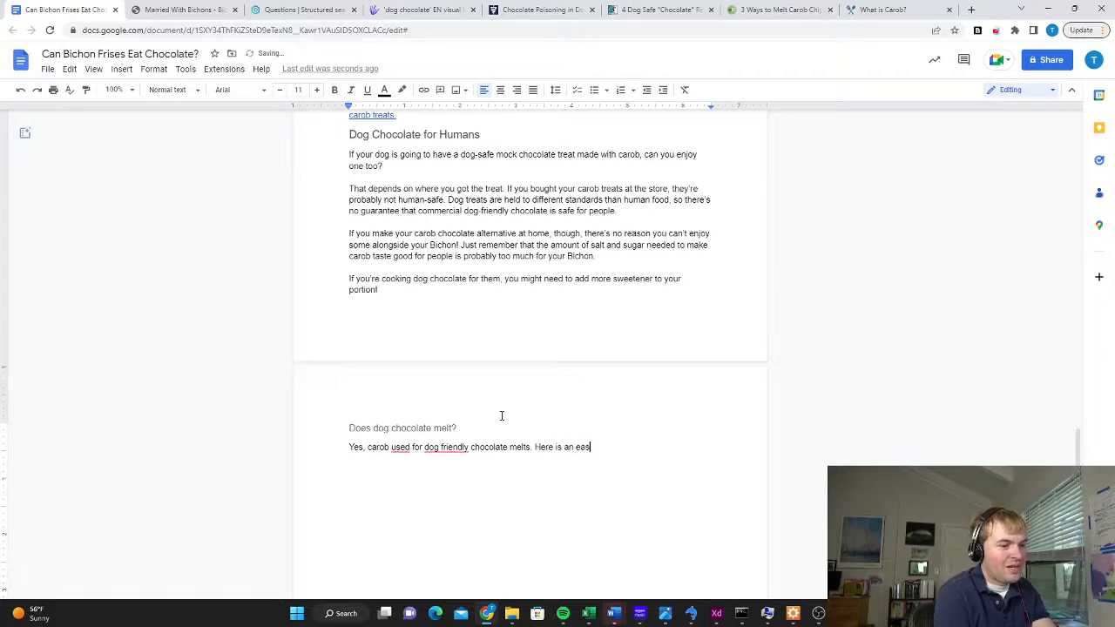
pyautogui.write('y way to melt your carob.')
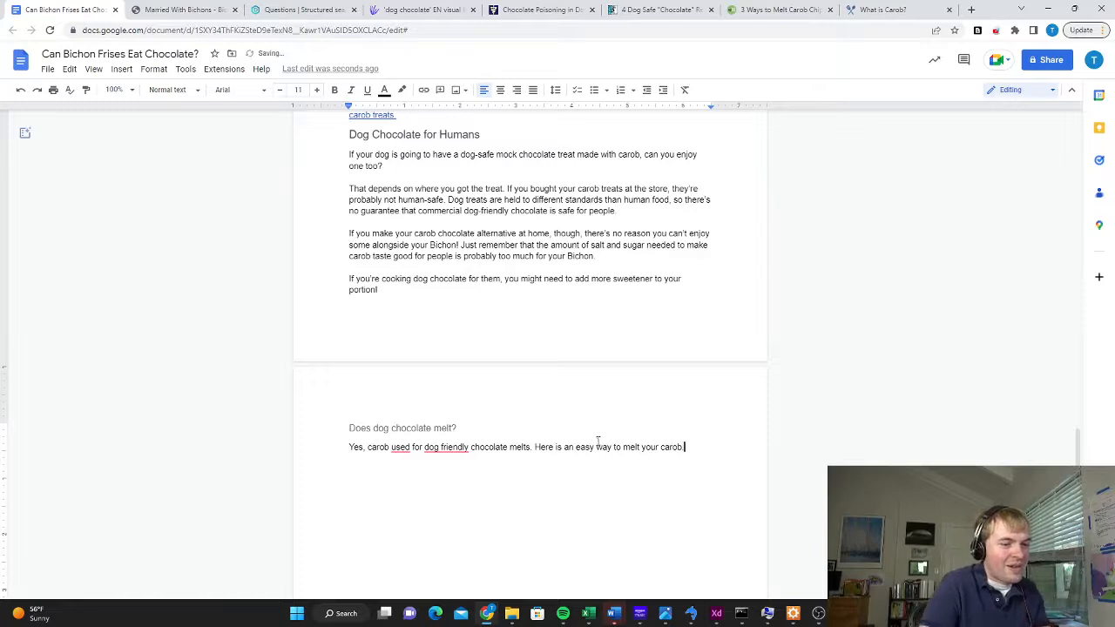
pyautogui.moveTo(575, 447); pyautogui.dragTo(685, 447)
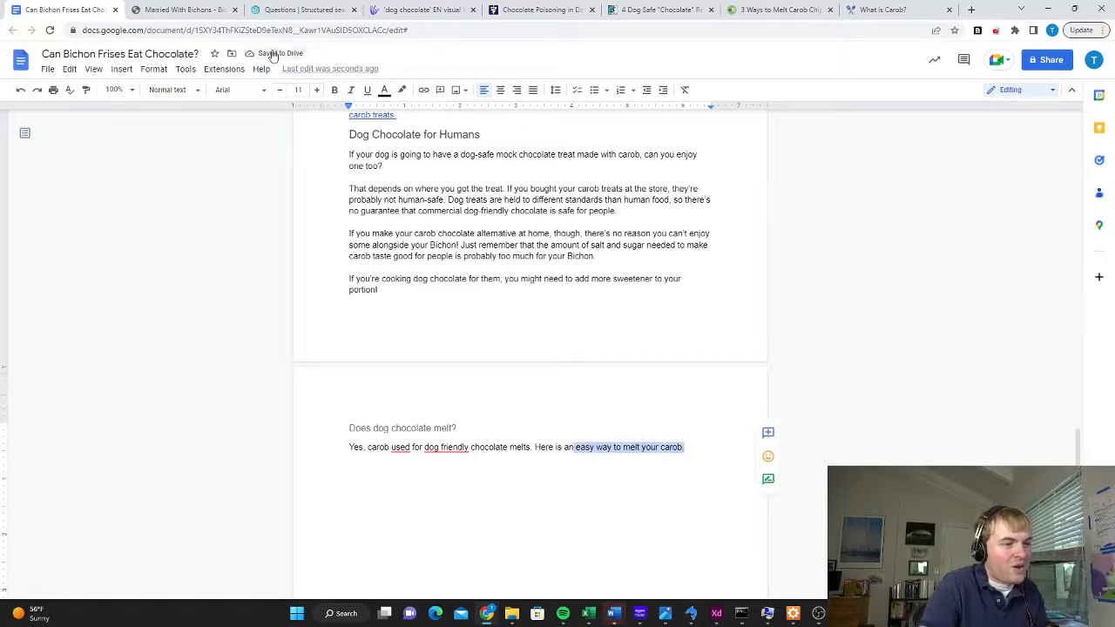
pyautogui.click(423, 89)
pyautogui.write('https://www.wikihow.com/Melt-Carob-Chips')
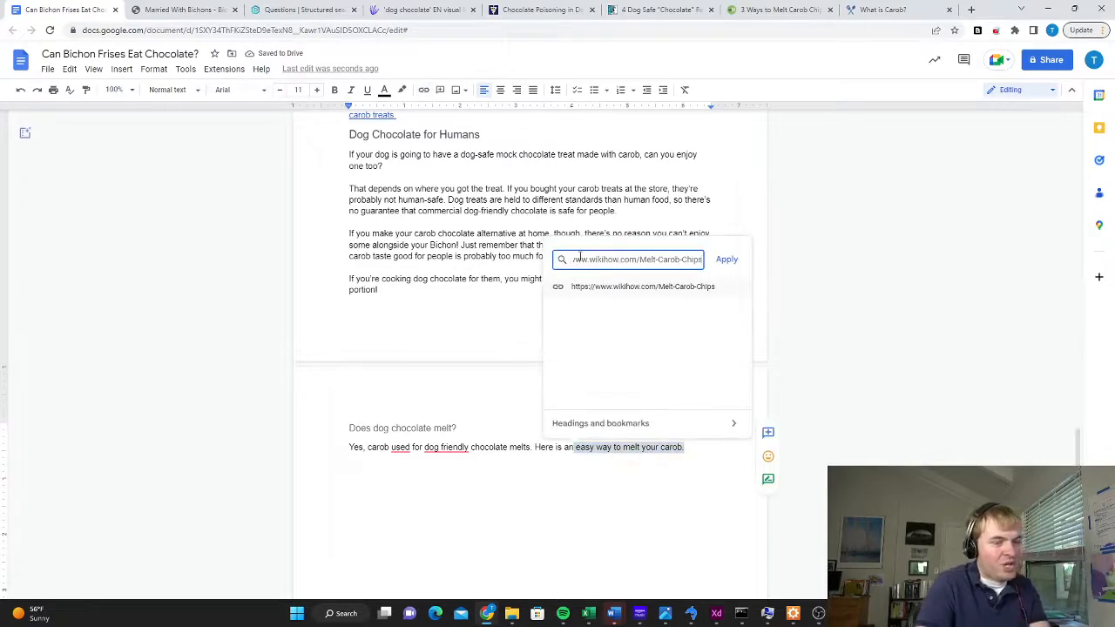
pyautogui.press('Return')
# Reword the melting answer to "carob that is used for" and hyphenate "dog-friendly"
pyautogui.moveTo(401, 447)
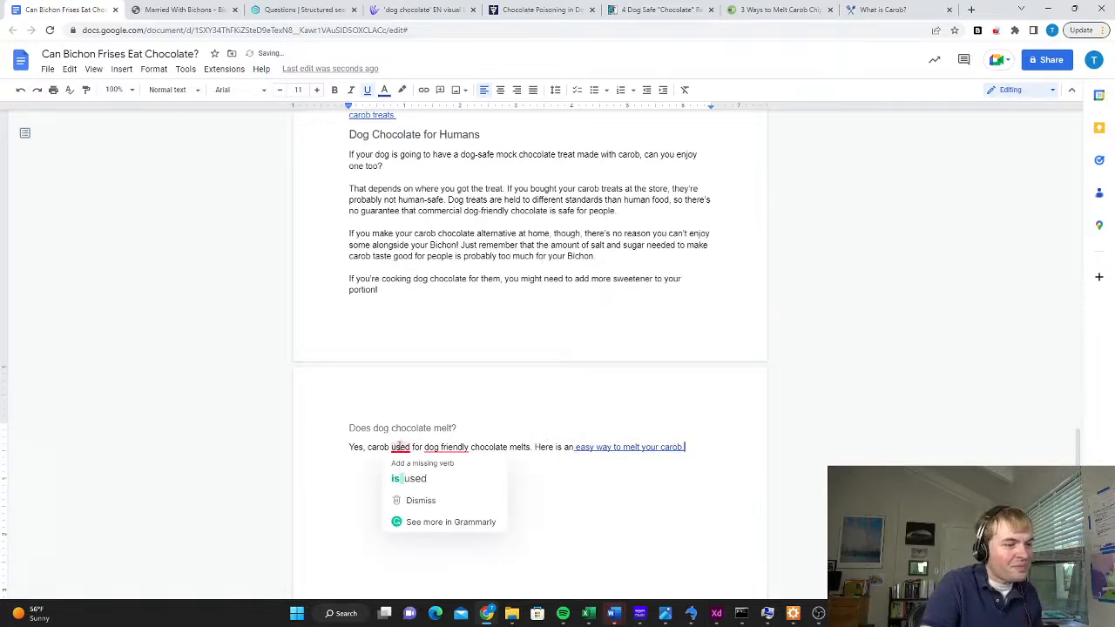
pyautogui.click(410, 475)
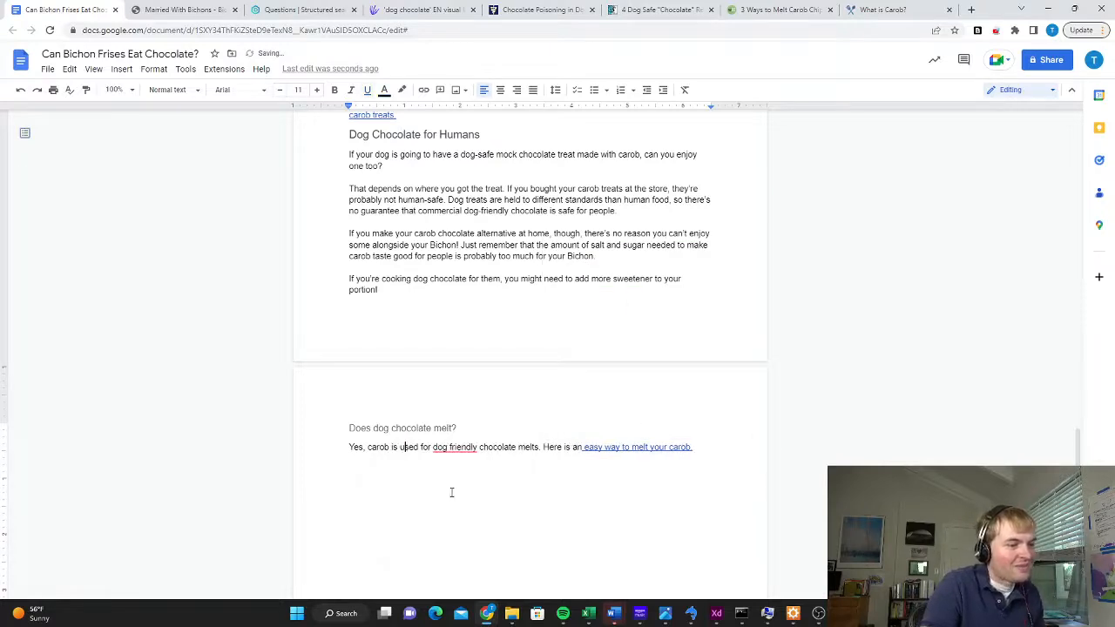
pyautogui.doubleClick(396, 448)
pyautogui.press('BackSpace')
pyautogui.write('that ')
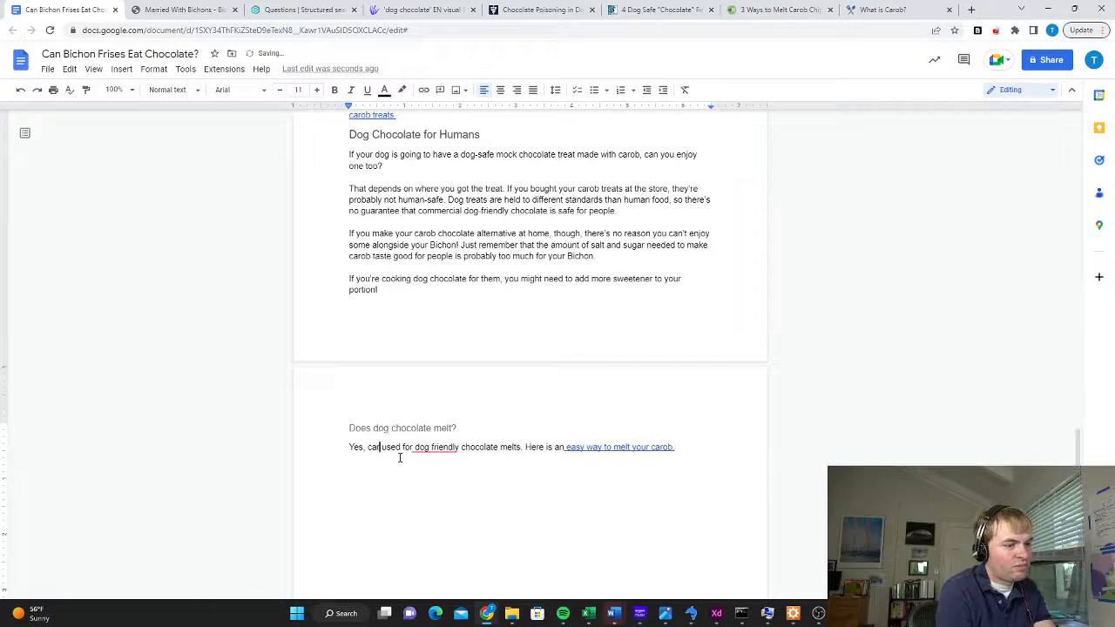
pyautogui.write('is')
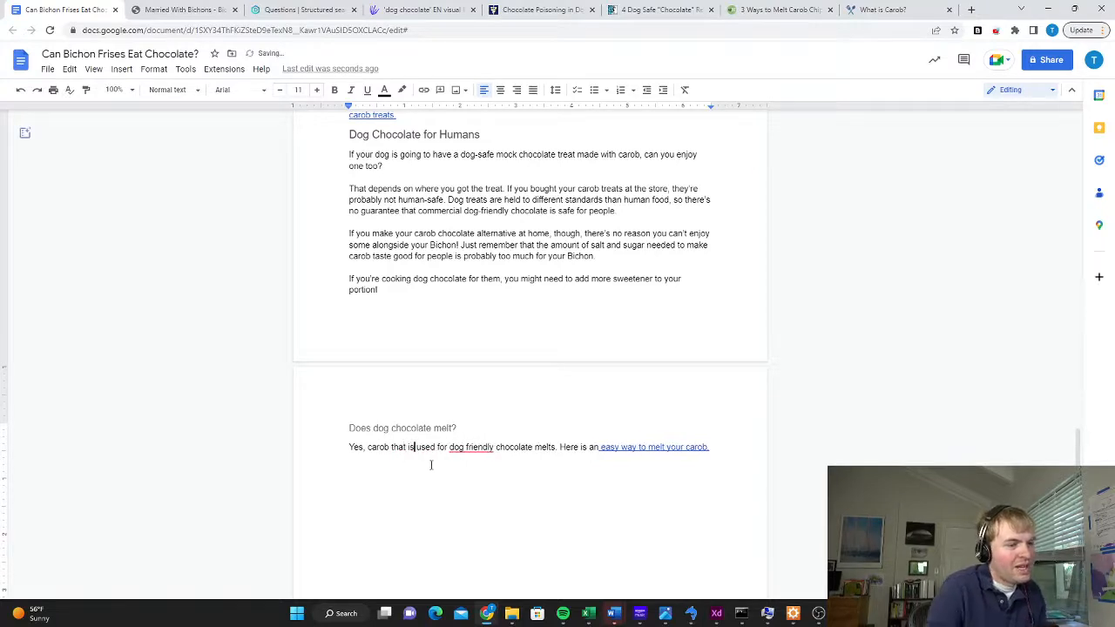
pyautogui.click(470, 448)
pyautogui.click(477, 479)
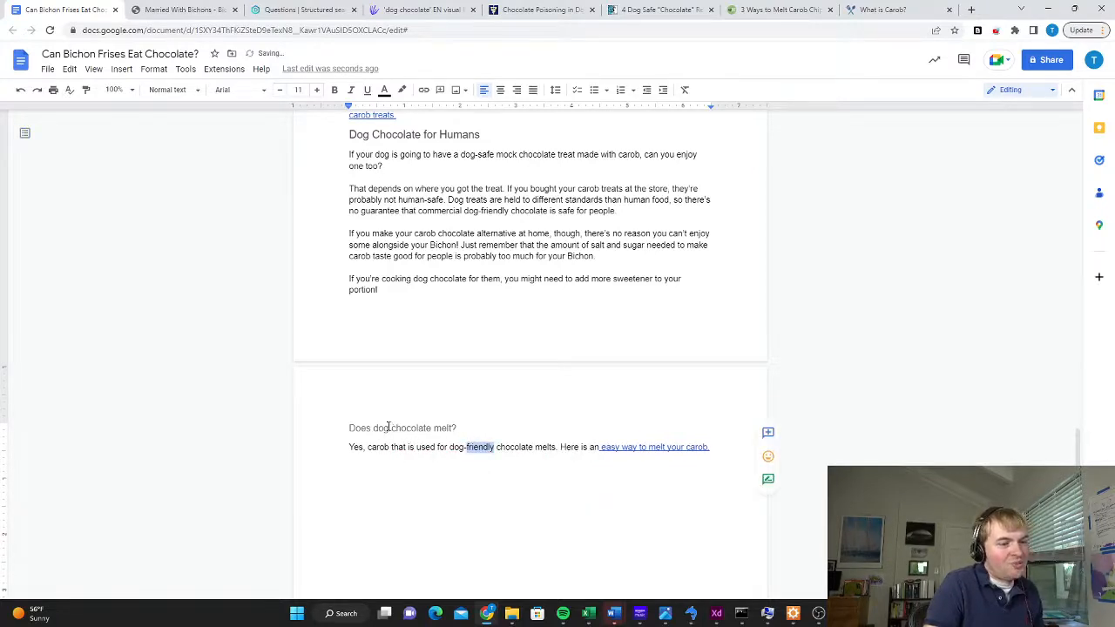
pyautogui.click(466, 427)
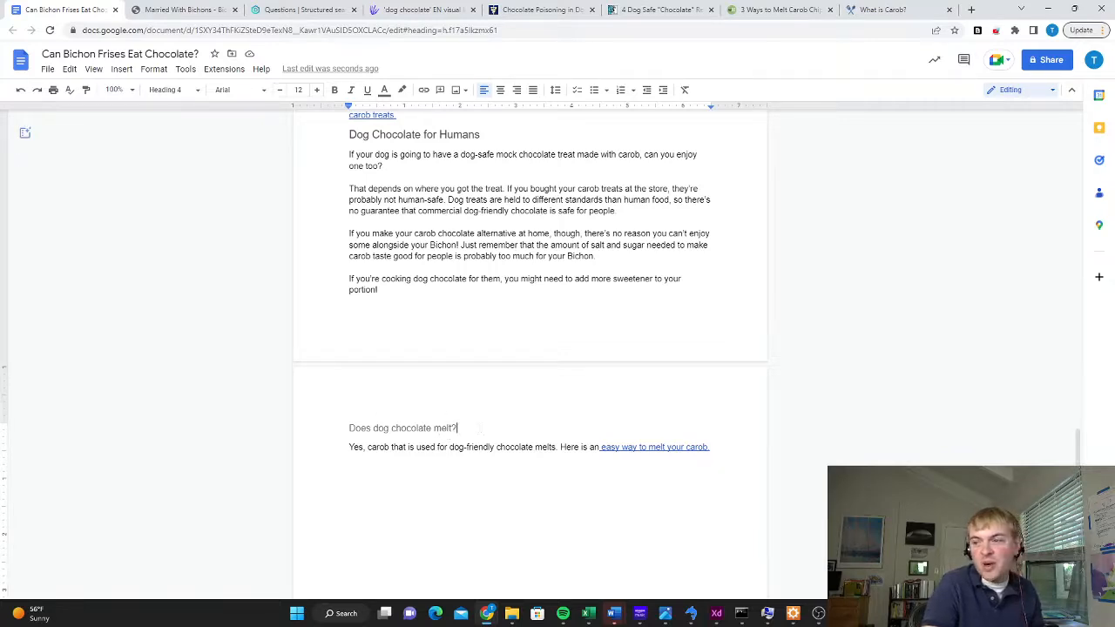
# Add a Heading 2 "Conclusion" below the melting section, remove the blank line above it and start a new paragraph under it
pyautogui.scroll(-1, 788, 540)
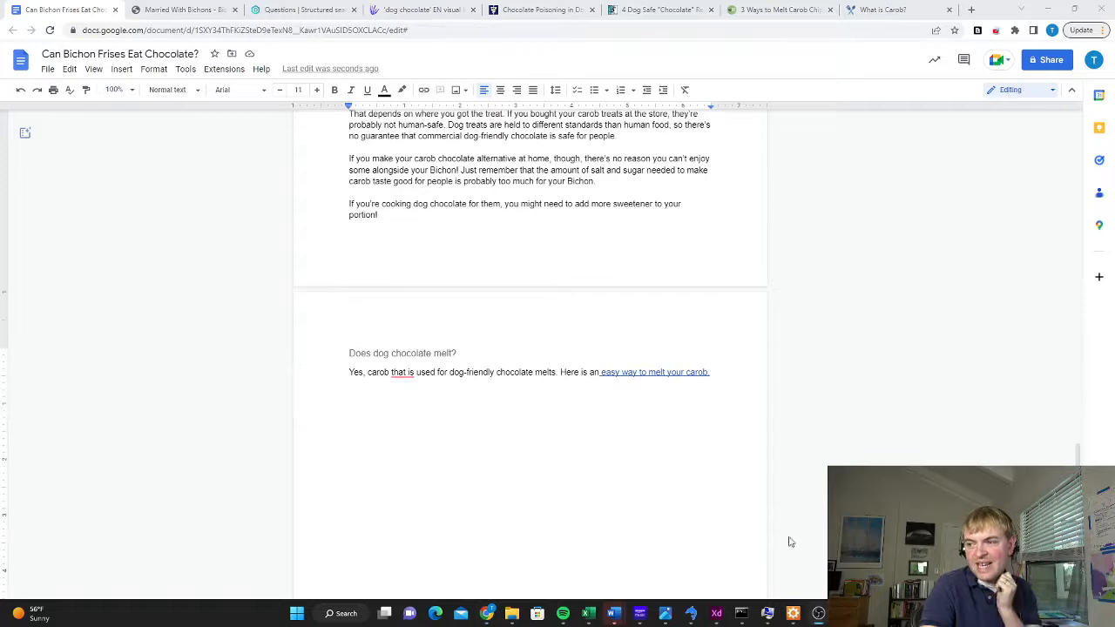
pyautogui.click(357, 393)
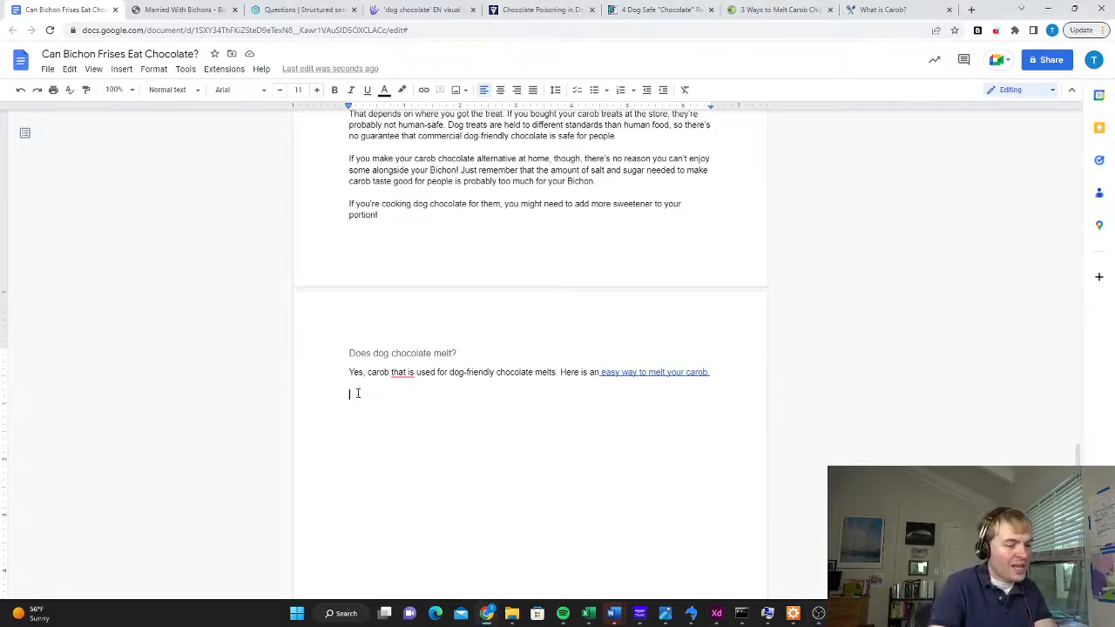
pyautogui.write('Conclusion')
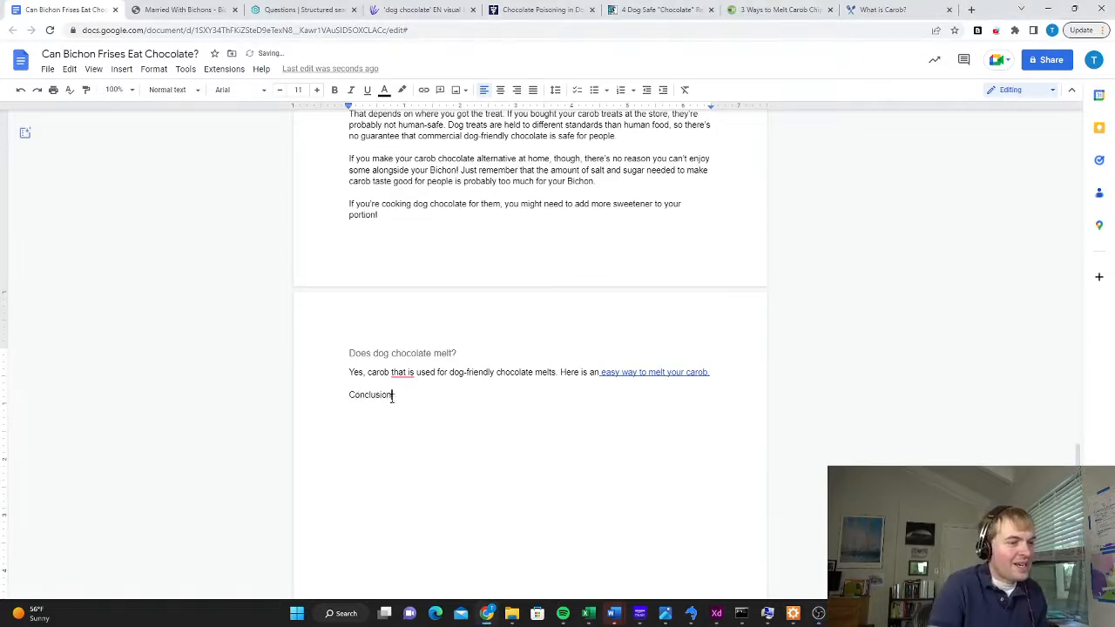
pyautogui.doubleClick(391, 396)
pyautogui.click(169, 89)
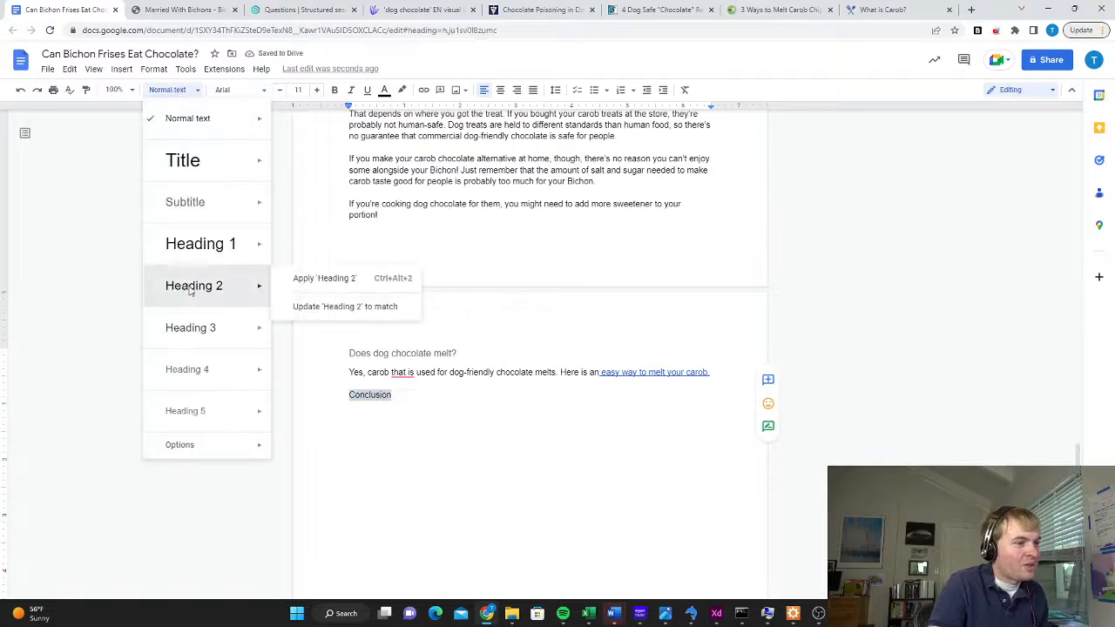
pyautogui.click(190, 290)
pyautogui.click(409, 384)
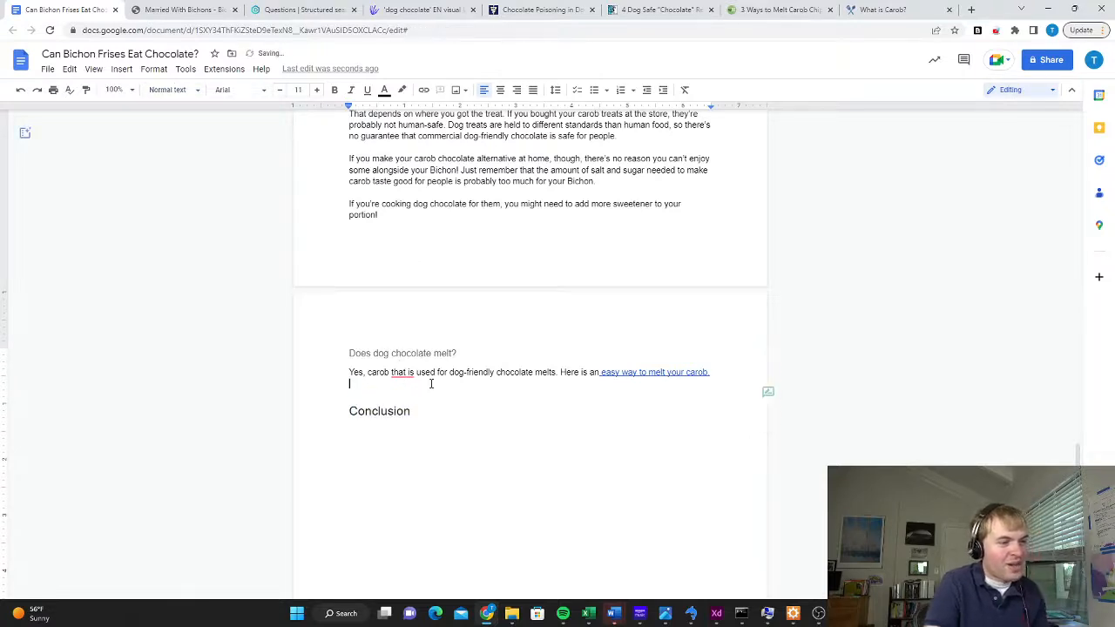
pyautogui.press('Delete')
pyautogui.press('Return')
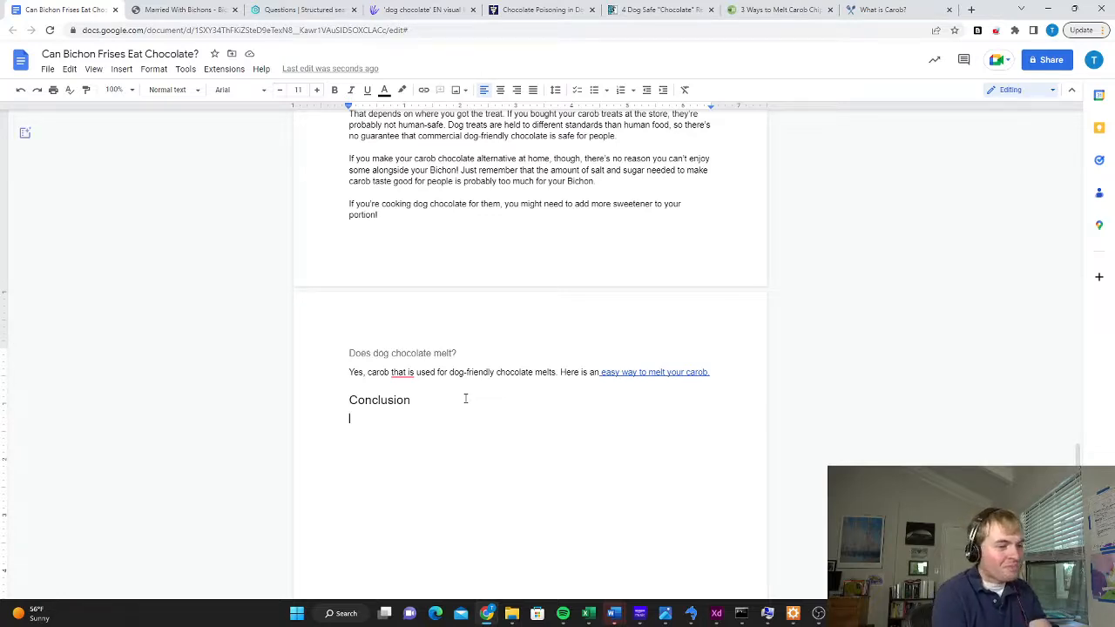
# Under "Conclusion", write "You might be tempted to feed your Bichon a little chocolate, especially around the holidays. Don't do it, as chocolate is toxic for dogs."
pyautogui.write('You mig')
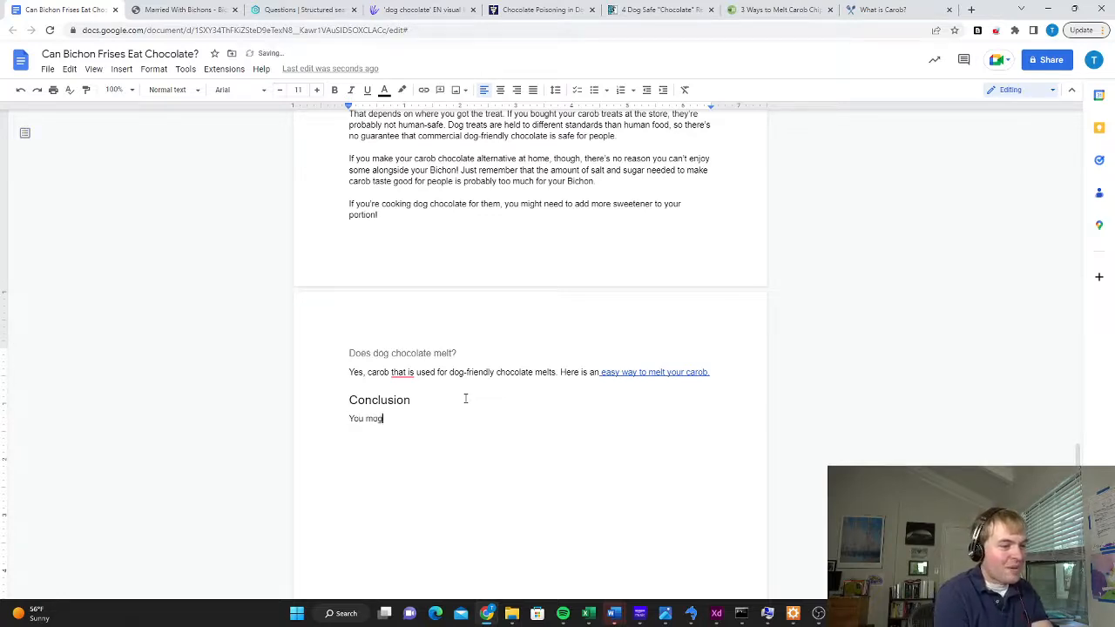
pyautogui.press('BackSpace')
pyautogui.press('BackSpace')
pyautogui.write('ight b')
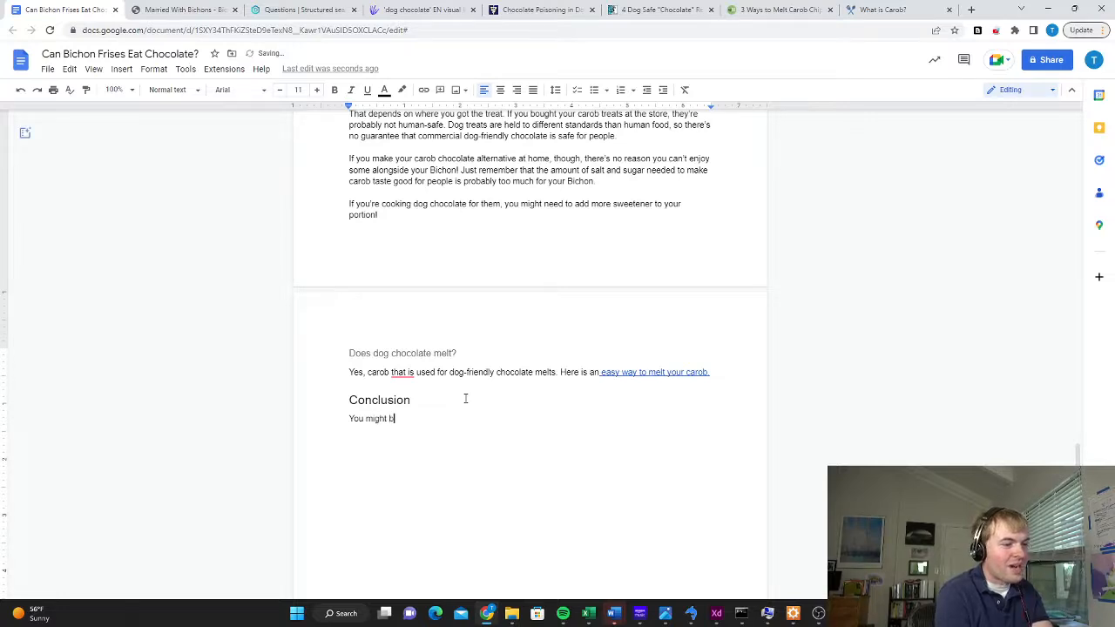
pyautogui.write('e tempted to feed')
pyautogui.press('BackSpace')
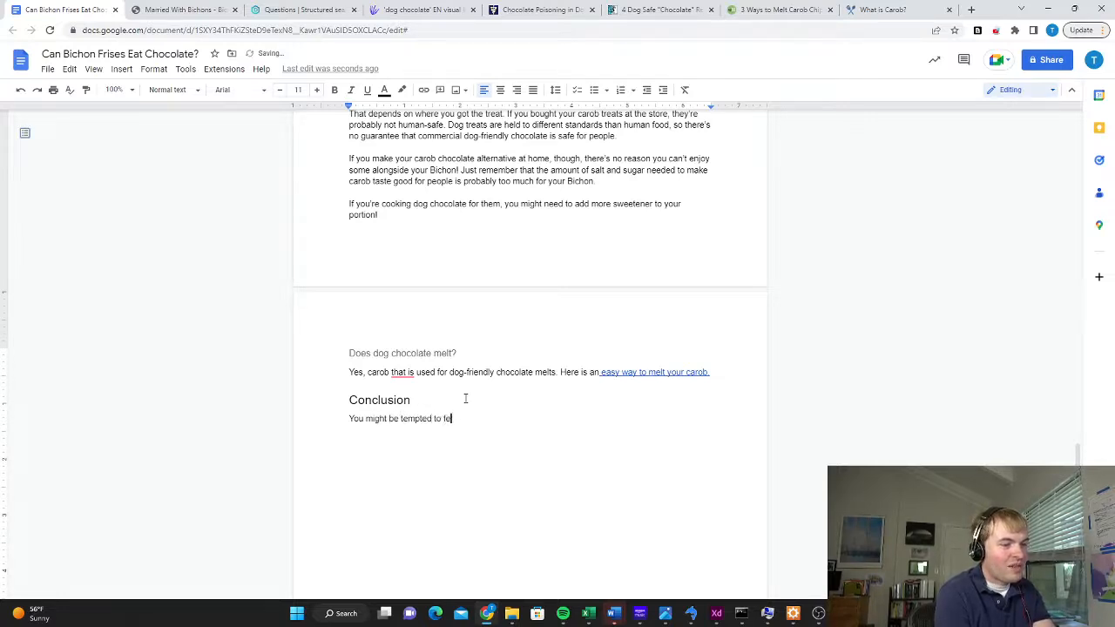
pyautogui.write('eed your Bichon a l')
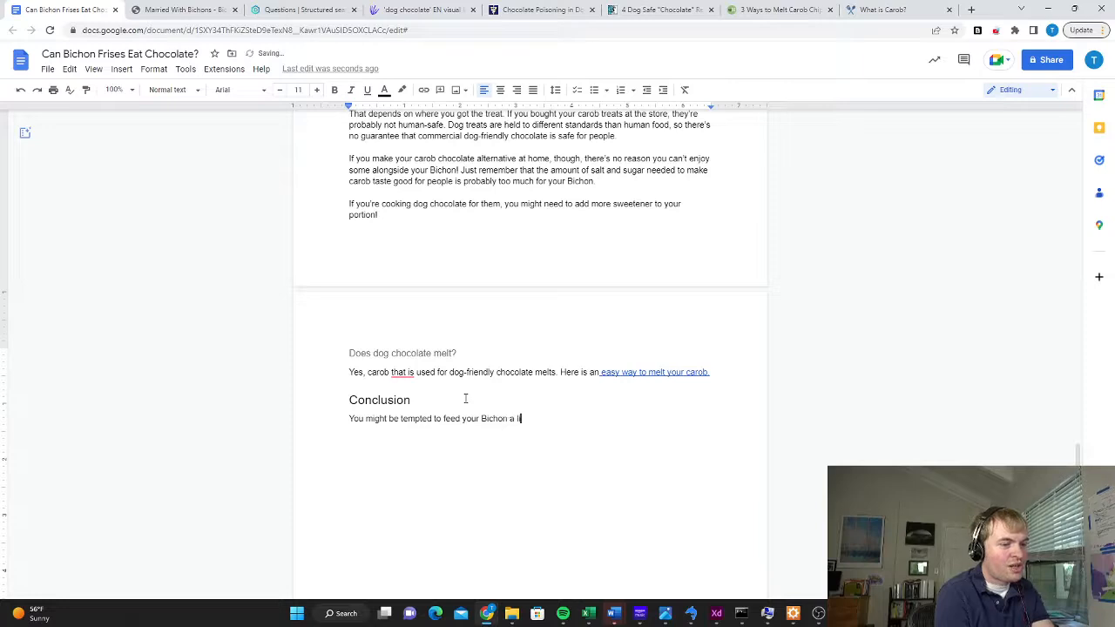
pyautogui.write('ittle chocolate, especially if')
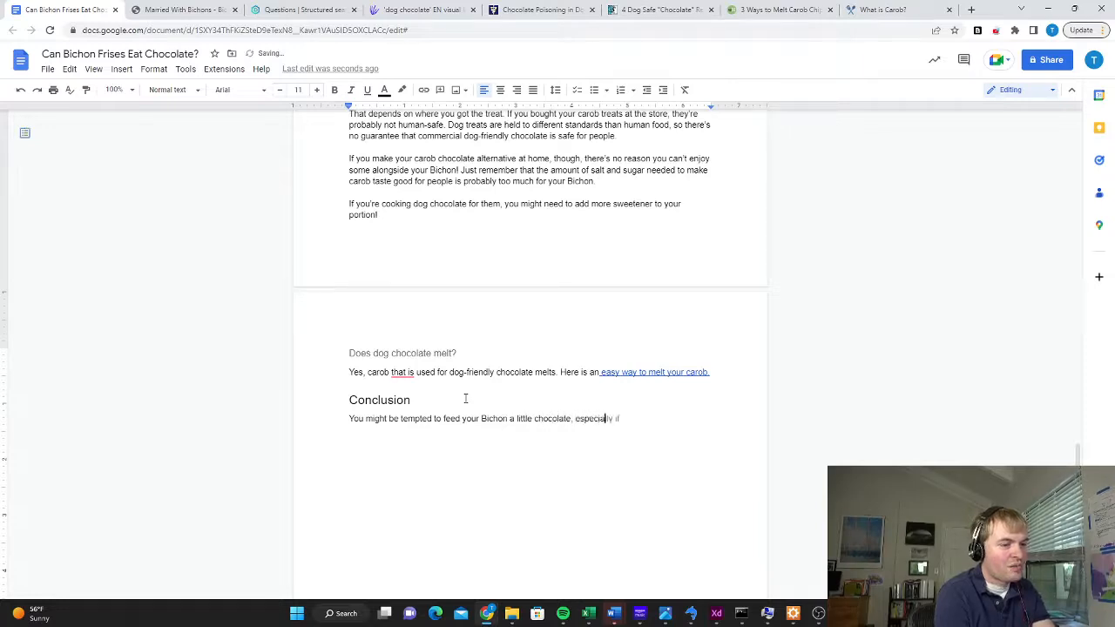
pyautogui.press('BackSpace')
pyautogui.press('BackSpace')
pyautogui.write('around the holidays')
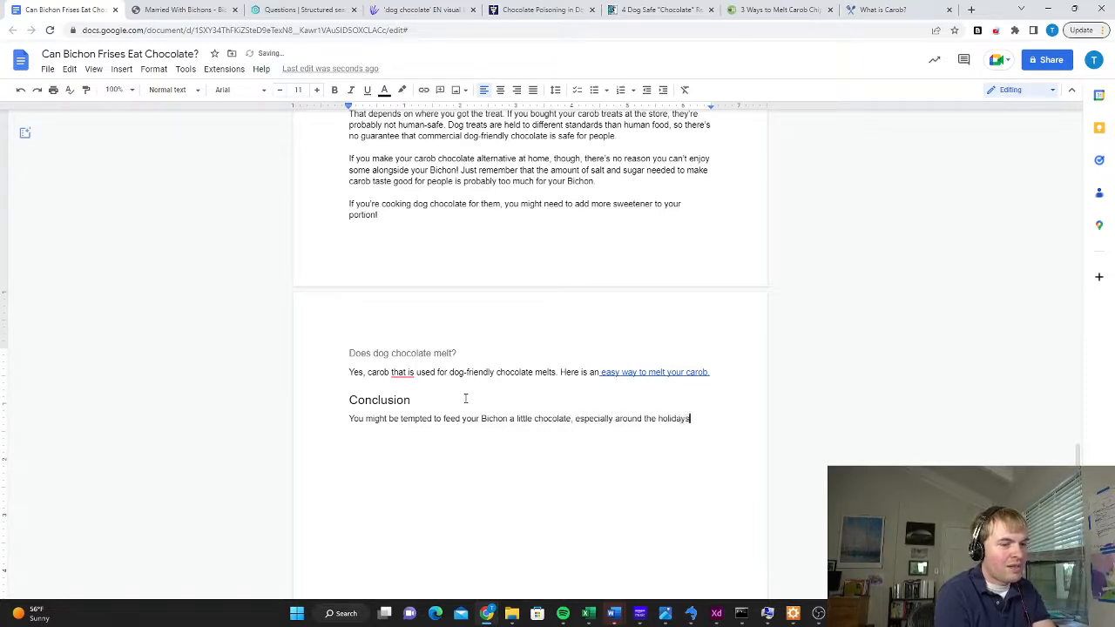
pyautogui.write(". Don't do it, as ")
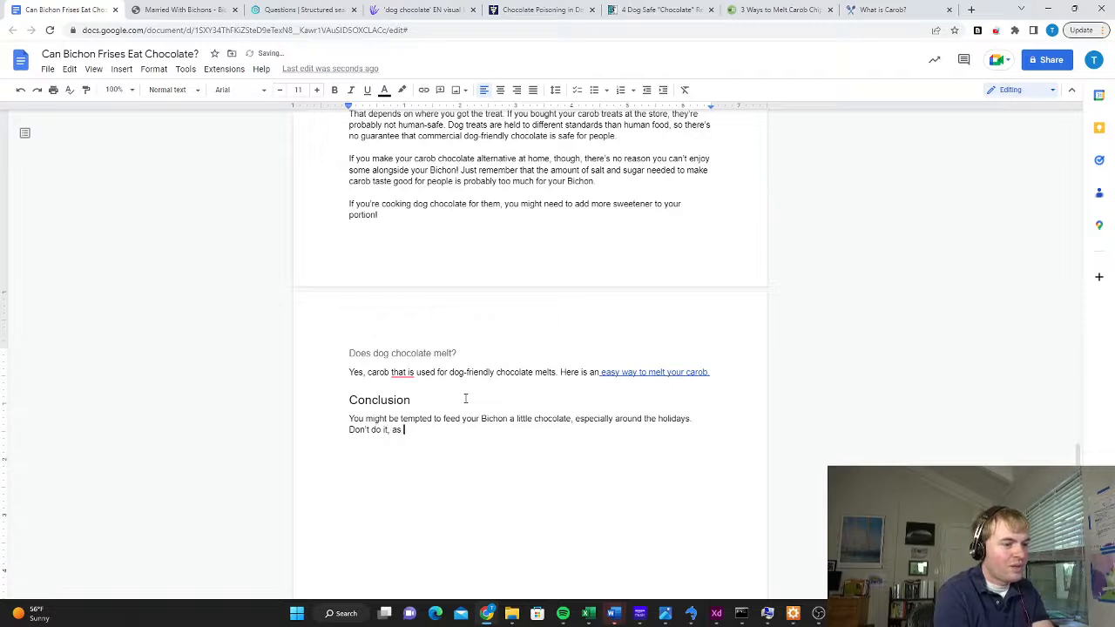
pyautogui.write('chocolate is toxic')
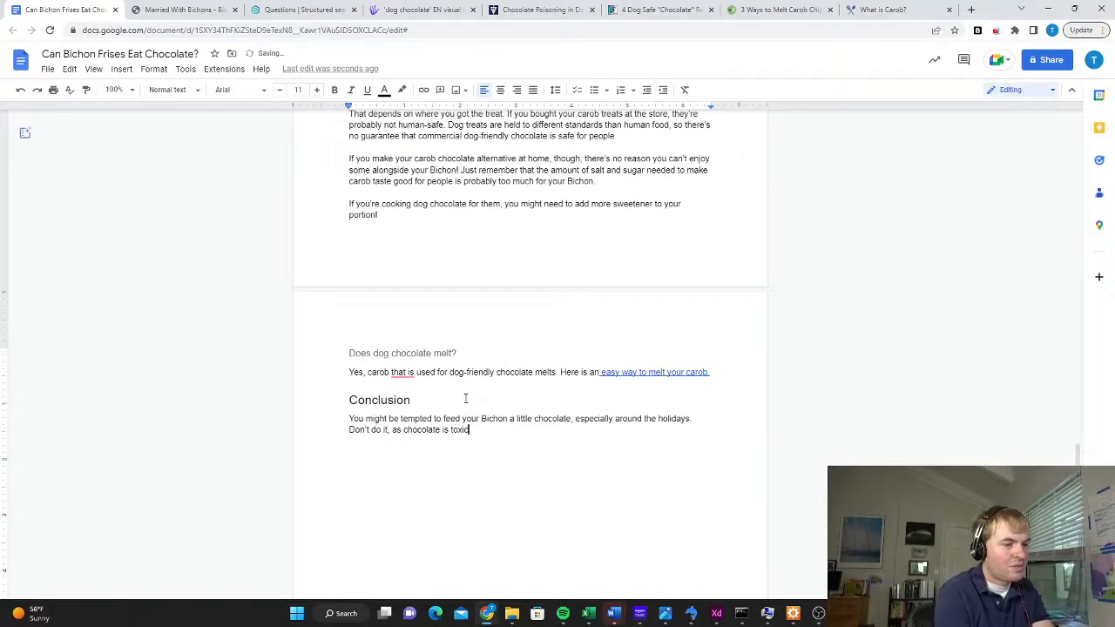
pyautogui.write(' for dogs.')
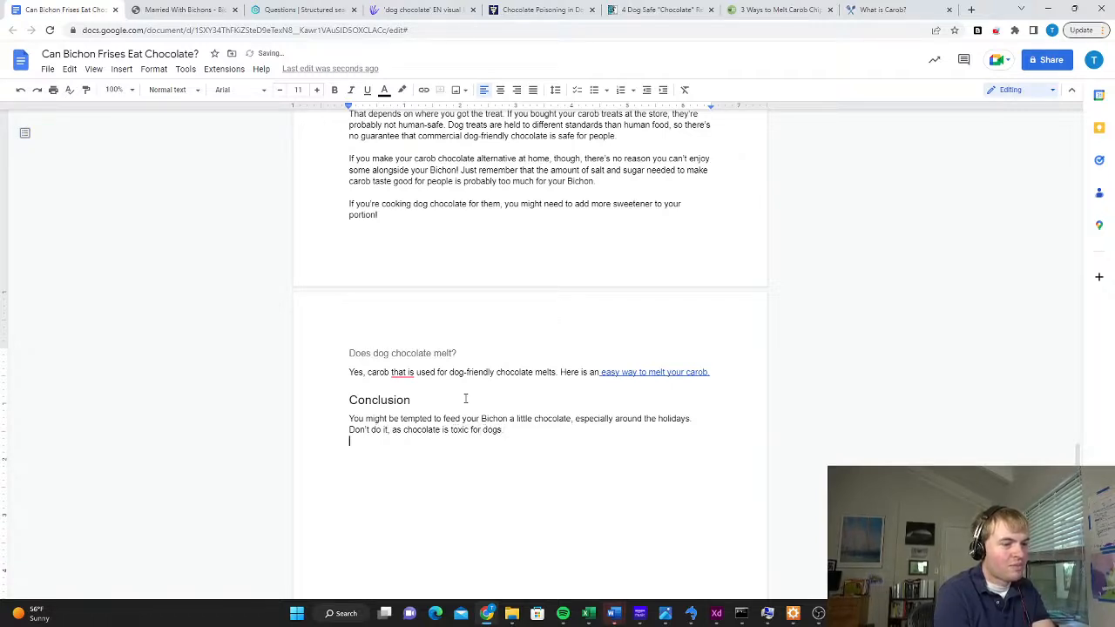
# Add a second conclusion paragraph about noting how much and what type of chocolate the Bichon ate and calling the vet for detailed advice
pyautogui.press('Return')
pyautogui.write('If your Bichon e')
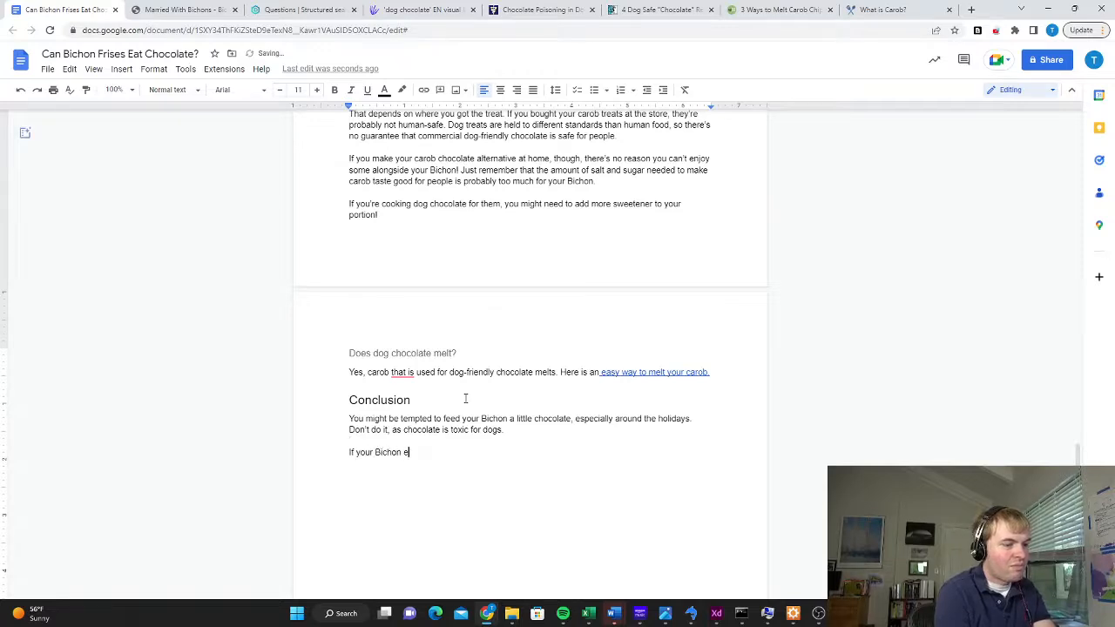
pyautogui.write('ats chocolate by m')
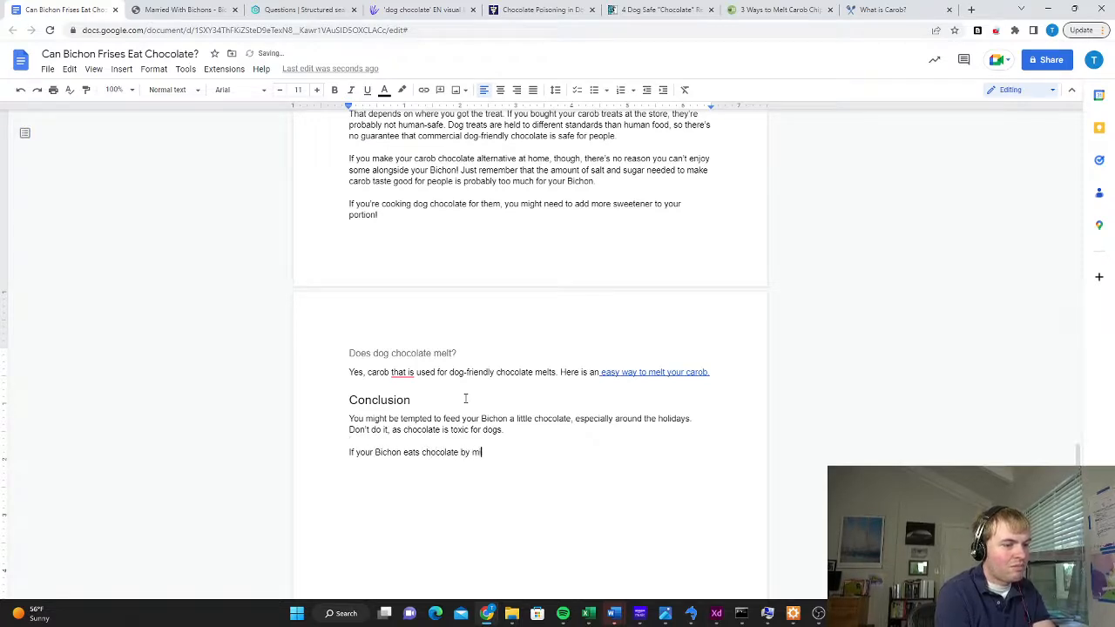
pyautogui.write('istake, make a note o')
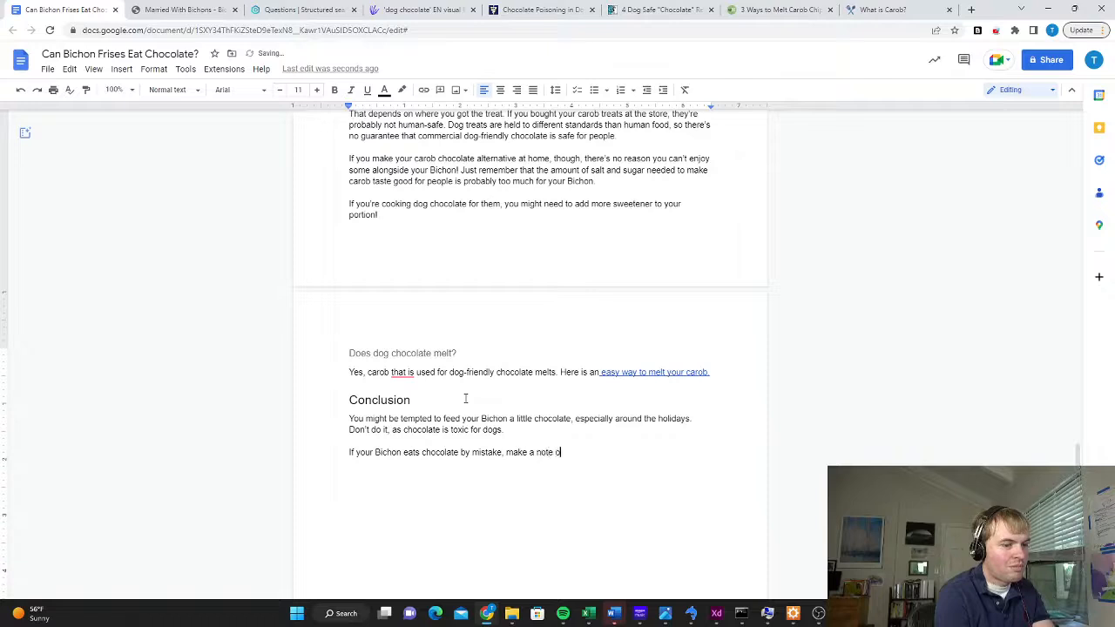
pyautogui.write('f how much and ')
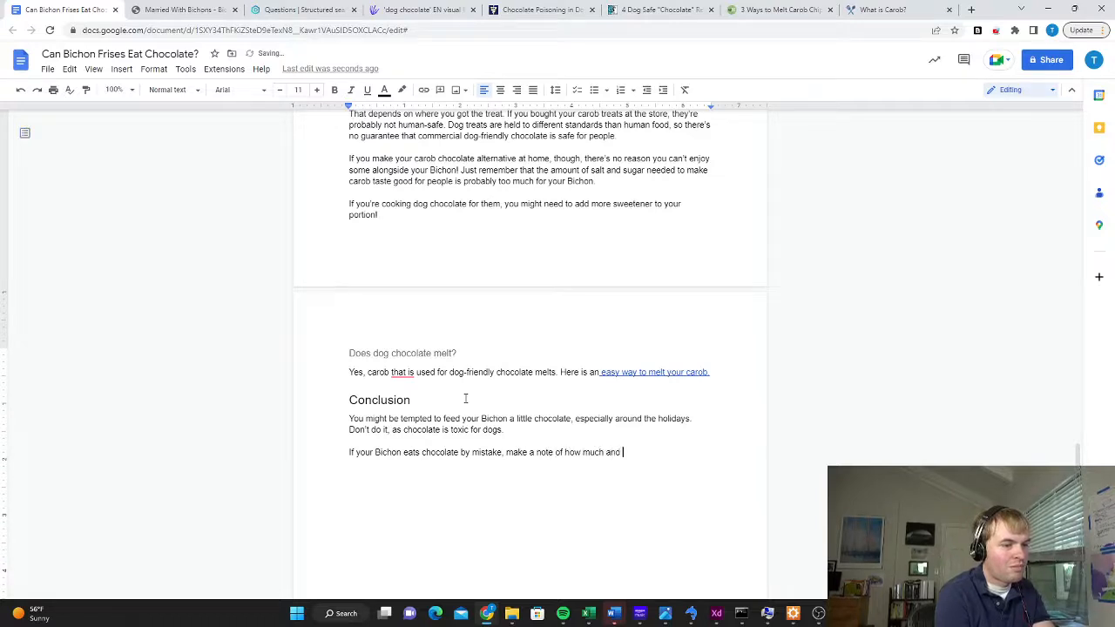
pyautogui.write('what type they ate, an ')
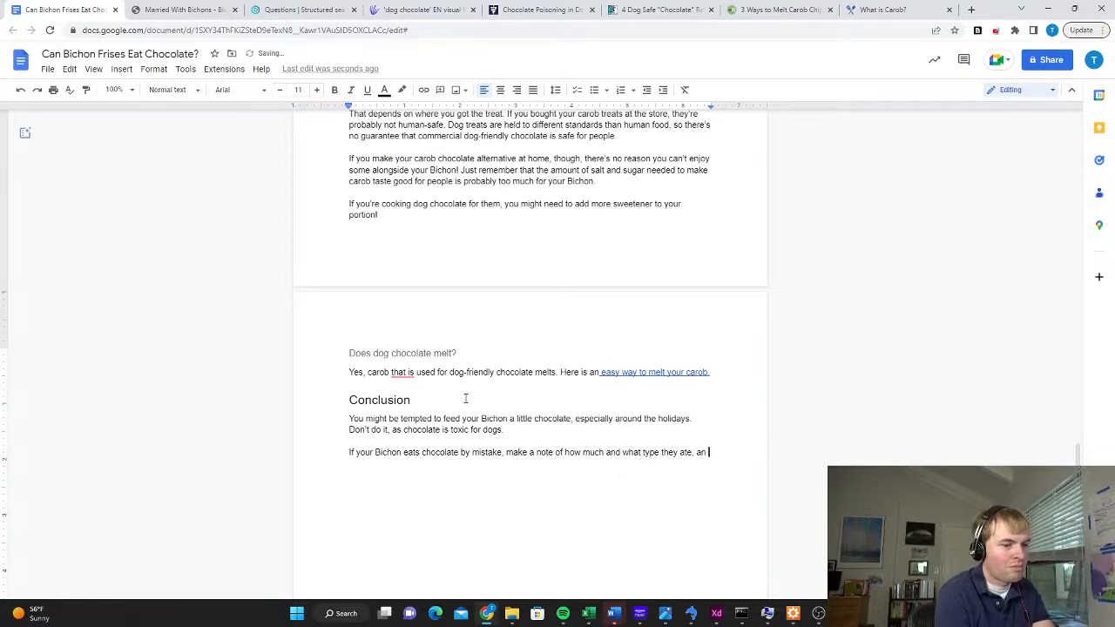
pyautogui.write('d call your')
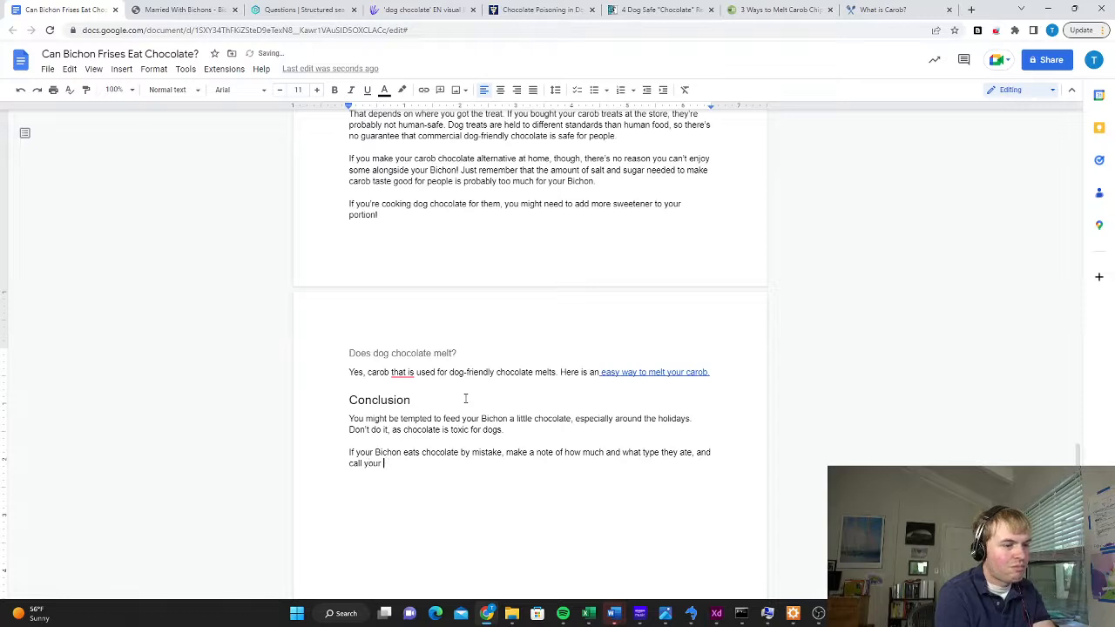
pyautogui.write(' vet right away. They can')
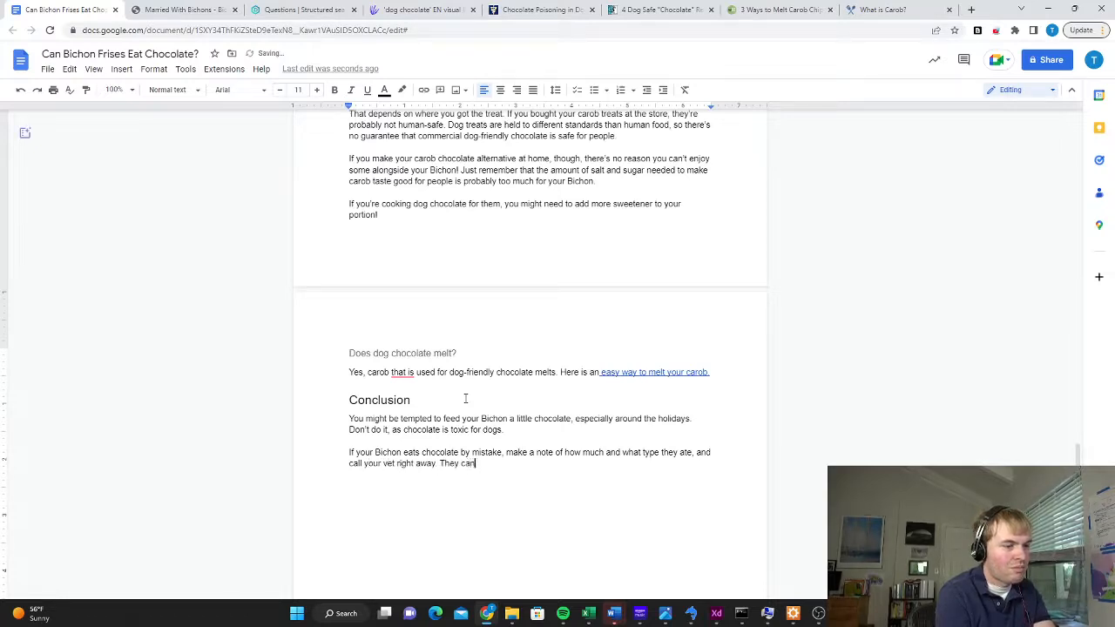
pyautogui.write(' provide the detailed advhie')
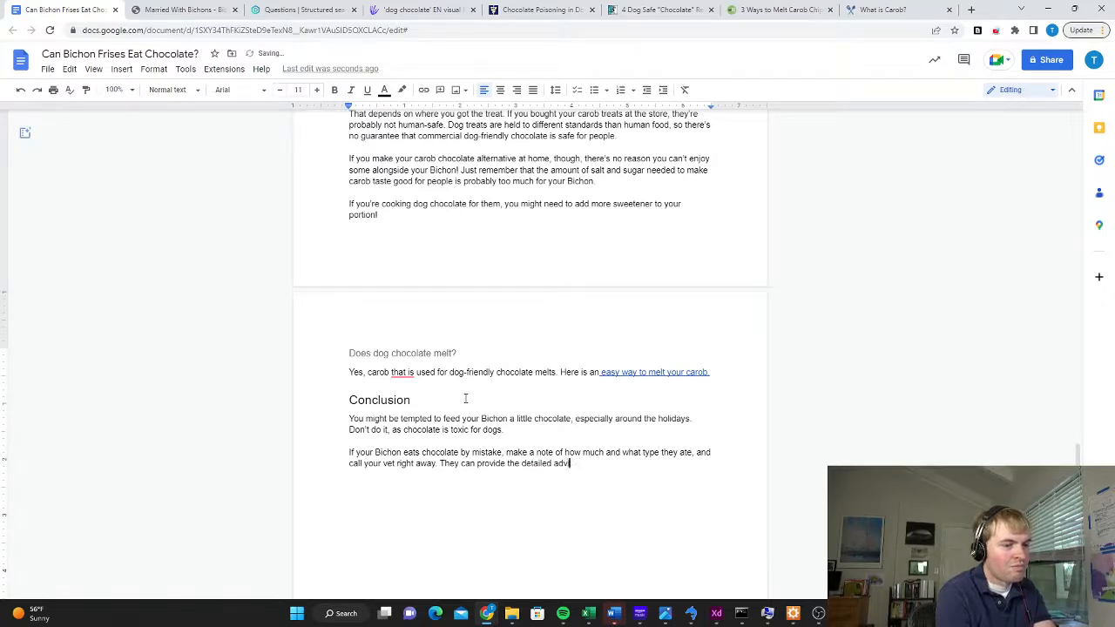
pyautogui.write('ce that you need in ord')
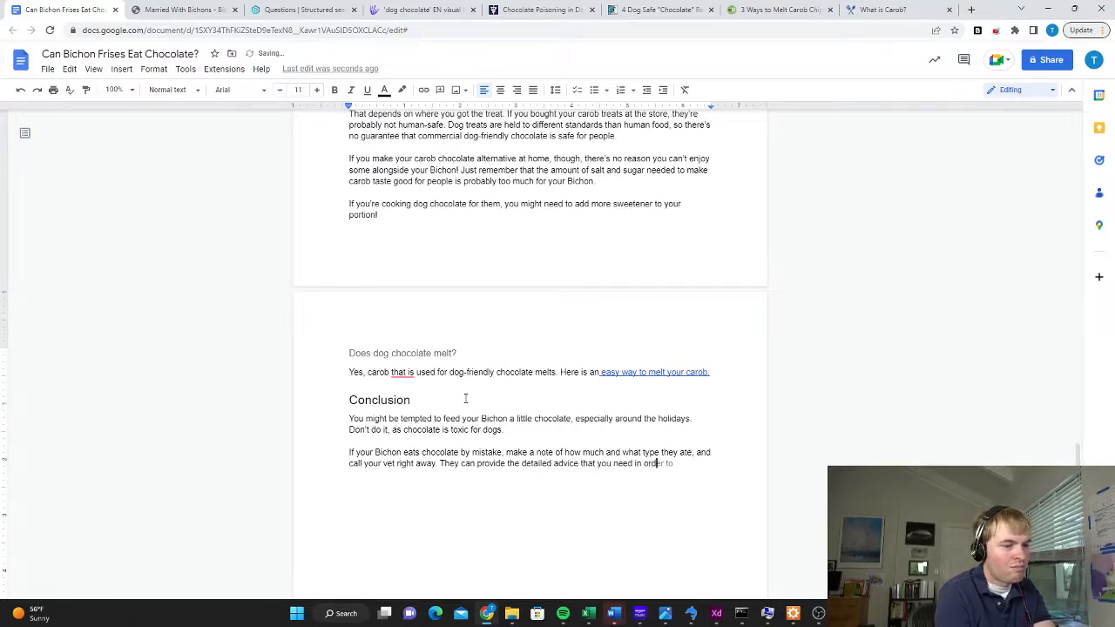
pyautogui.write(' proceed safely.')
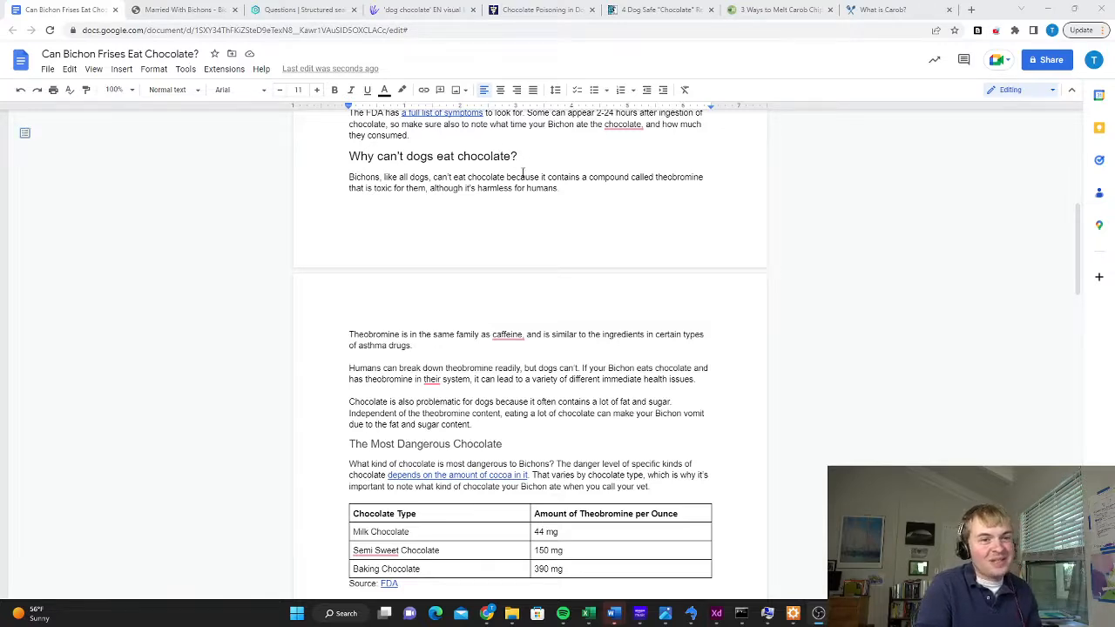
# Switch to the Married With Bichons website and look through its latest articles on the home page
pyautogui.click(194, 11)
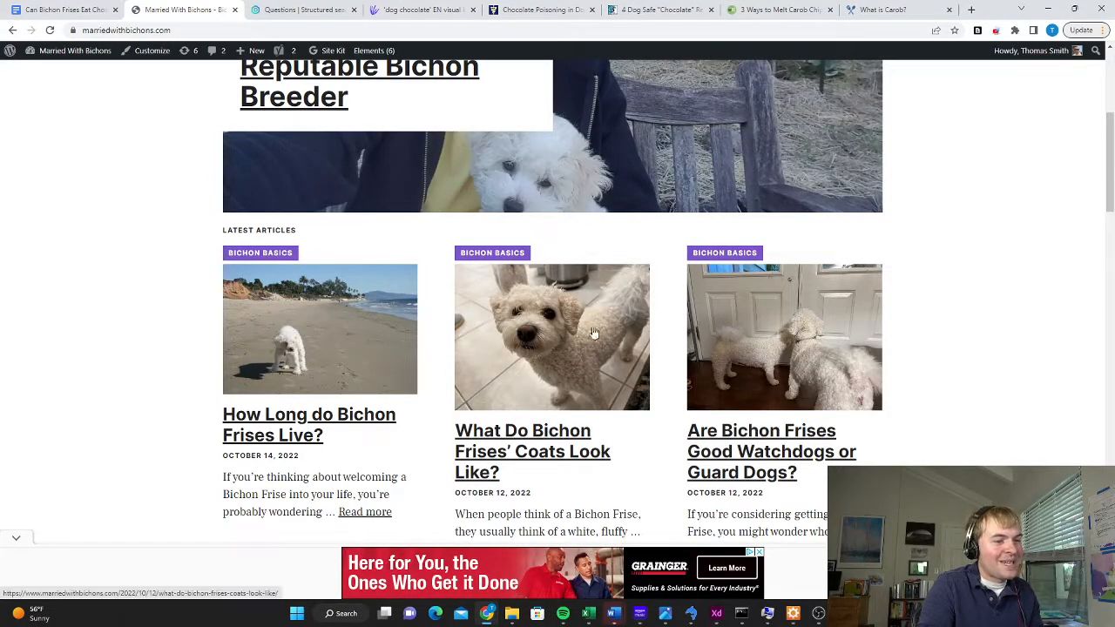
pyautogui.scroll(-2, 596, 310)
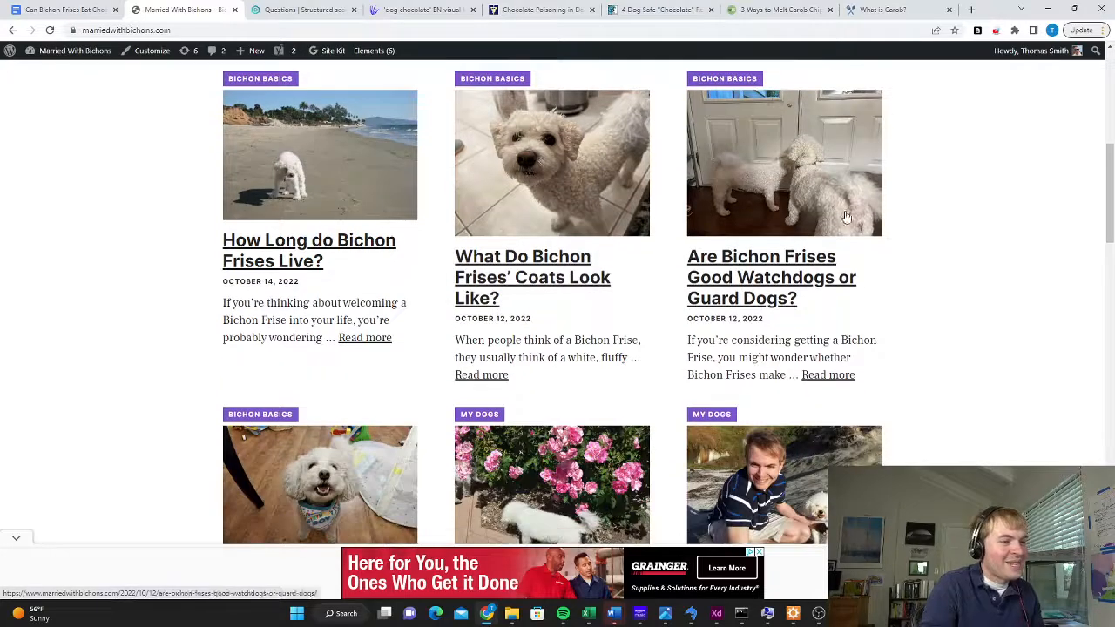
# Open the "How Long do Bichon Frises Live?" article from the home page and copy its web address
pyautogui.scroll(-1, 659, 385)
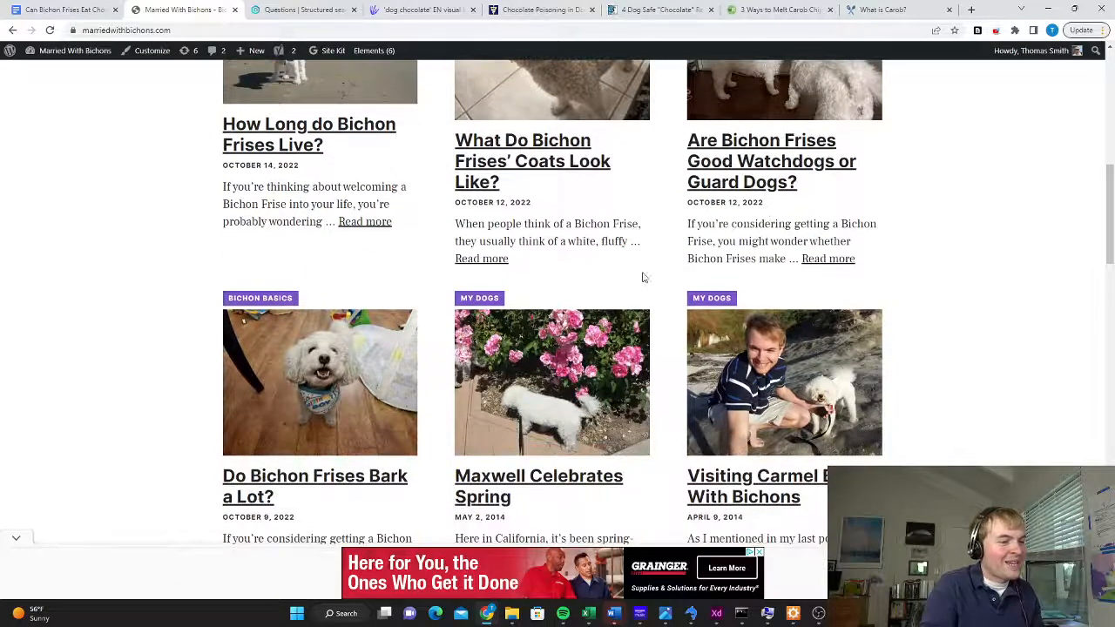
pyautogui.scroll(2, 643, 277)
pyautogui.click(289, 310)
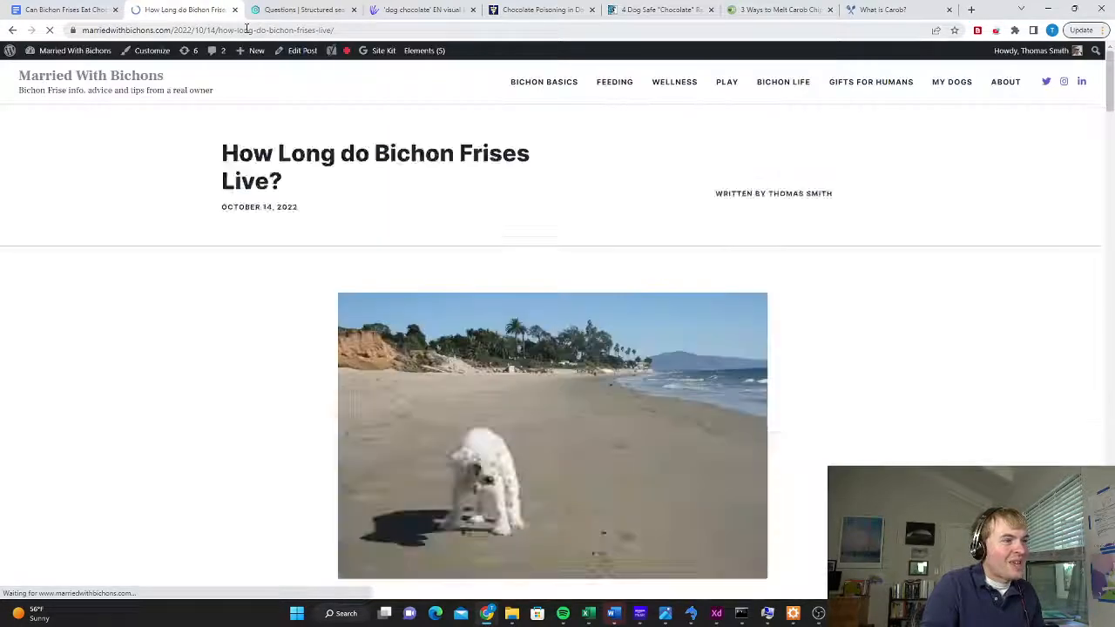
pyautogui.click(248, 30)
pyautogui.rightClick(247, 29)
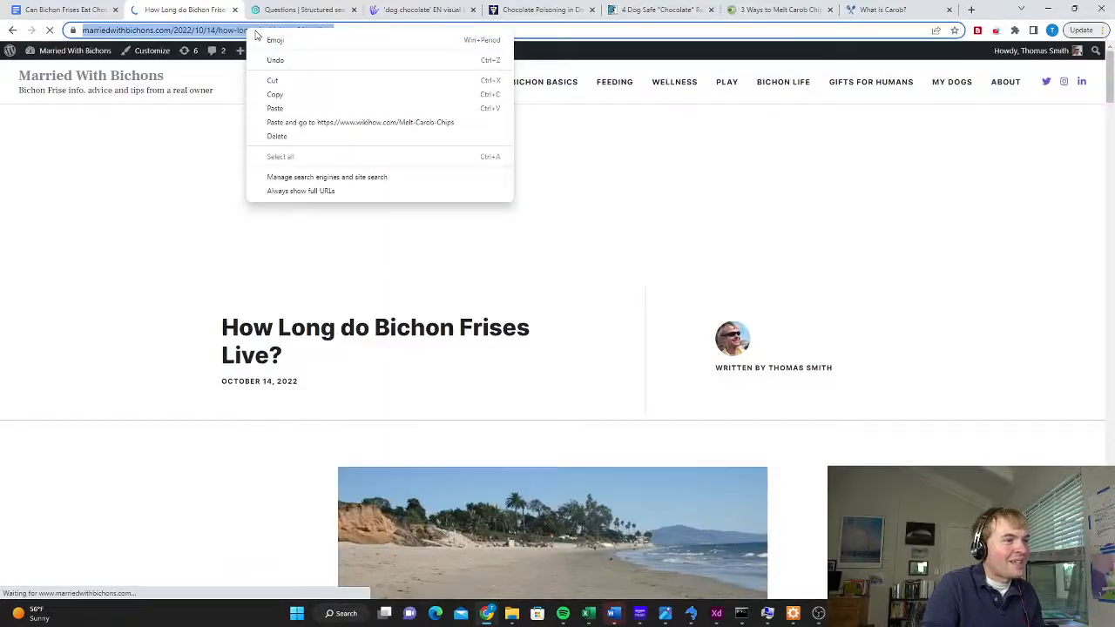
pyautogui.click(302, 94)
# Switch to the Google Docs article and start a paragraph above "All About Dog-Safe Chocolate" with "Bichons often live to be 15 years old or older, so"
pyautogui.hotkey('ctrl', '1')
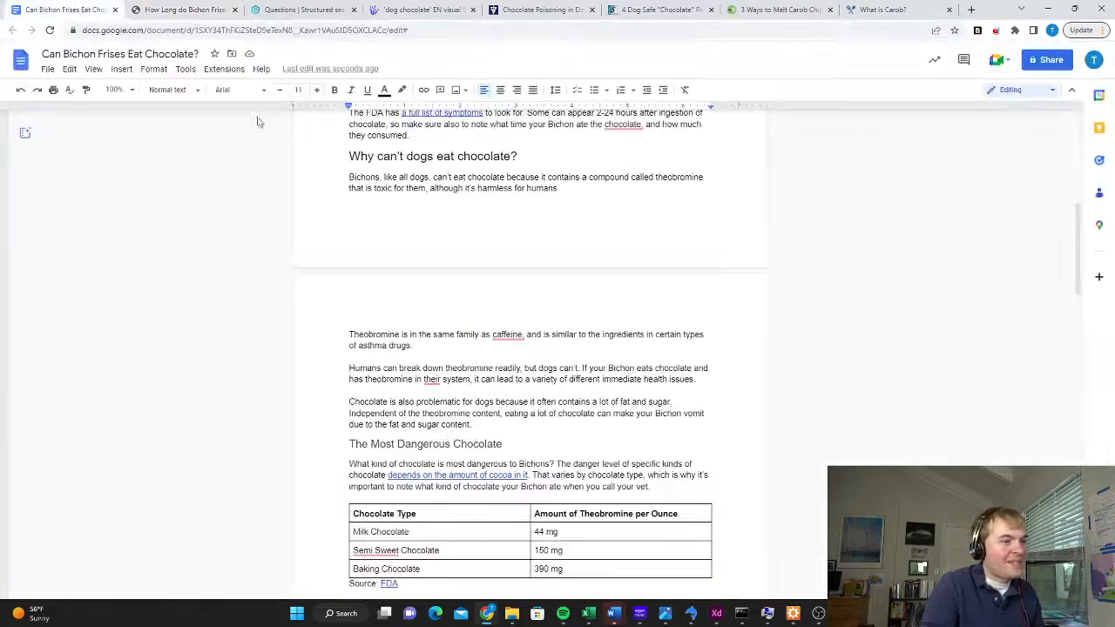
pyautogui.scroll(5, 634, 385)
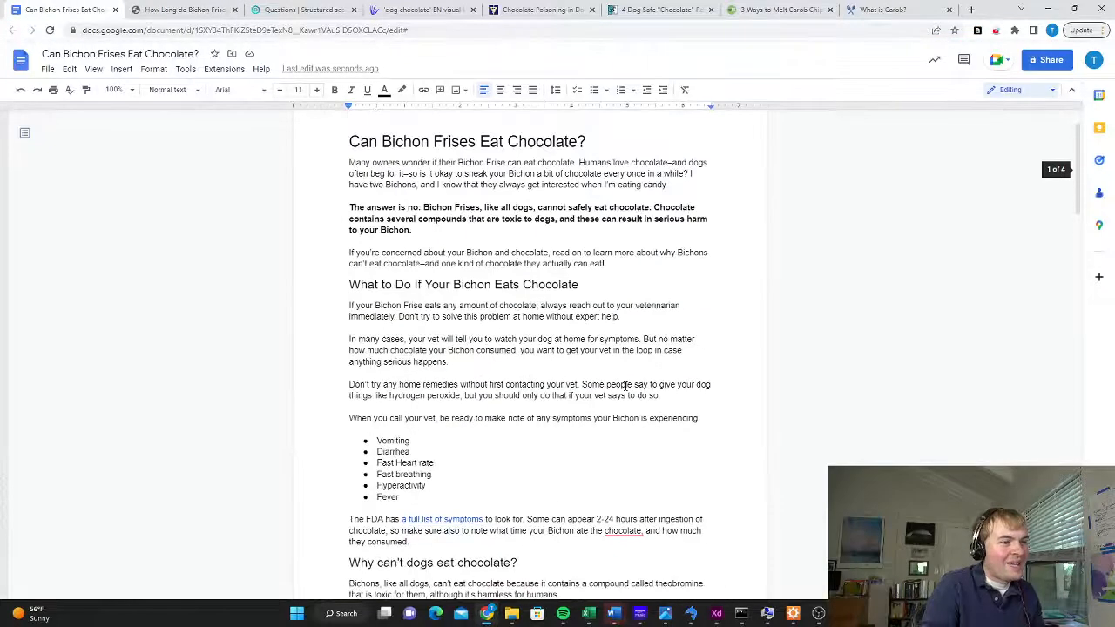
pyautogui.scroll(-3, 625, 386)
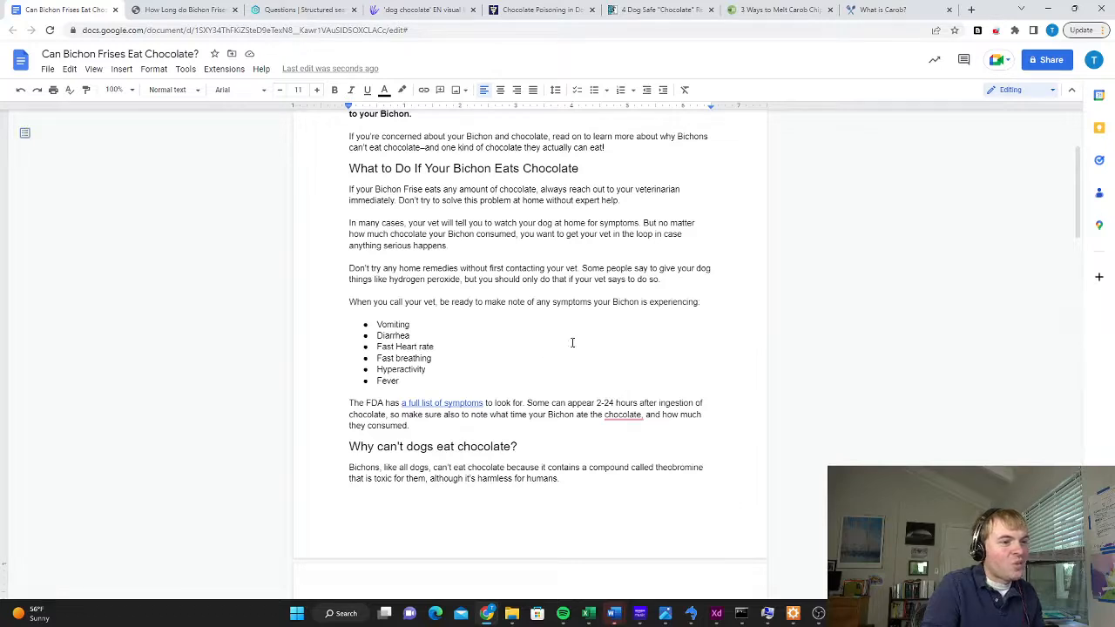
pyautogui.scroll(-10, 529, 348)
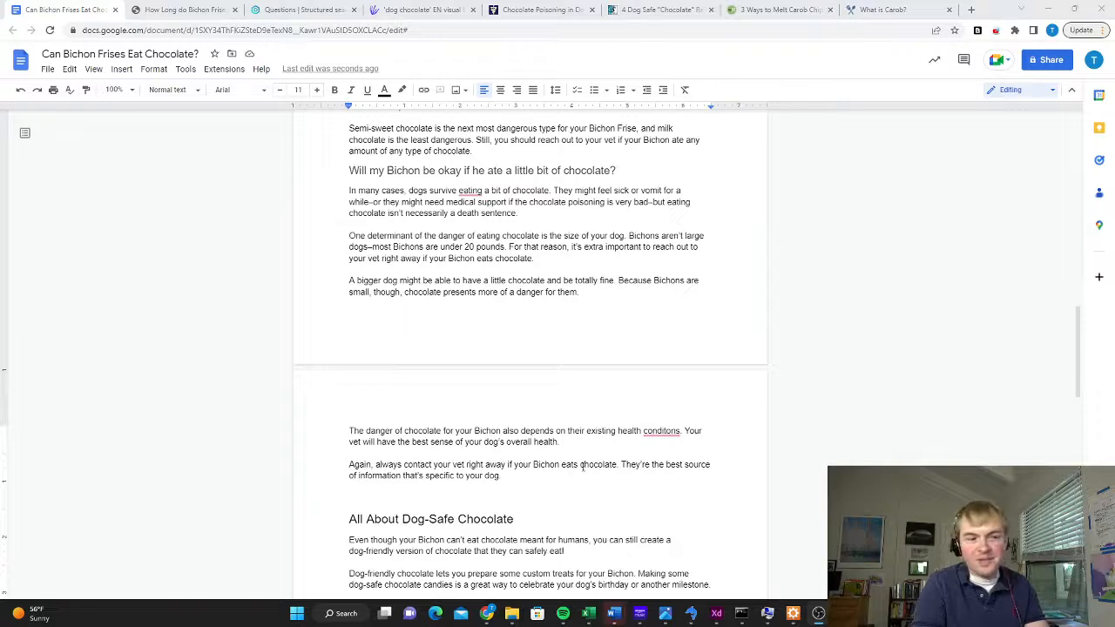
pyautogui.click(364, 496)
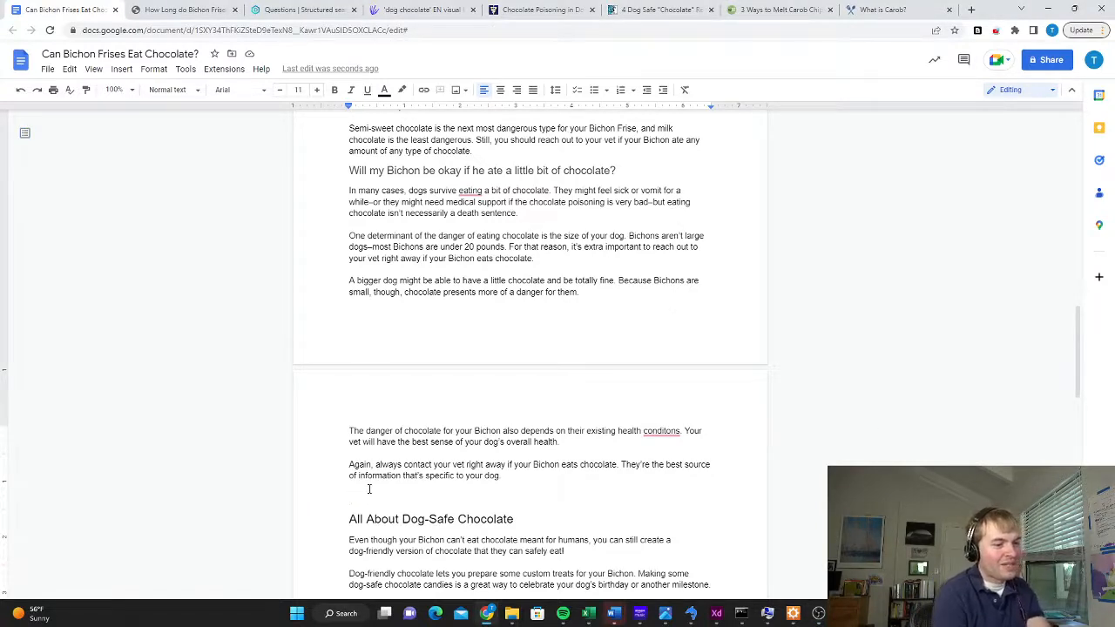
pyautogui.write('Bichons of')
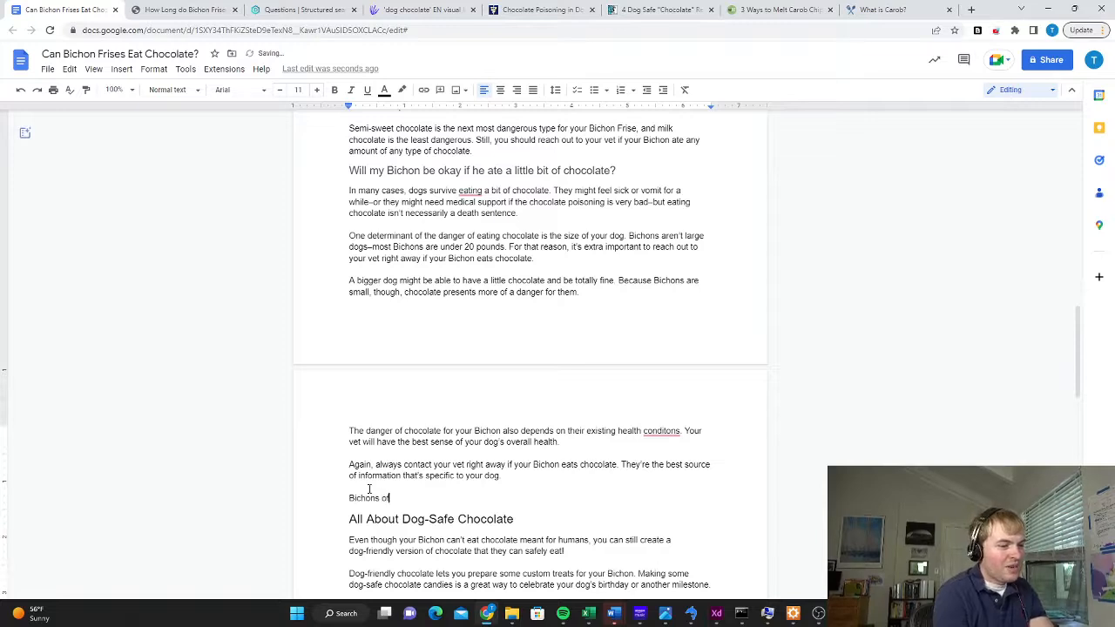
pyautogui.write('ten live to be 15 ')
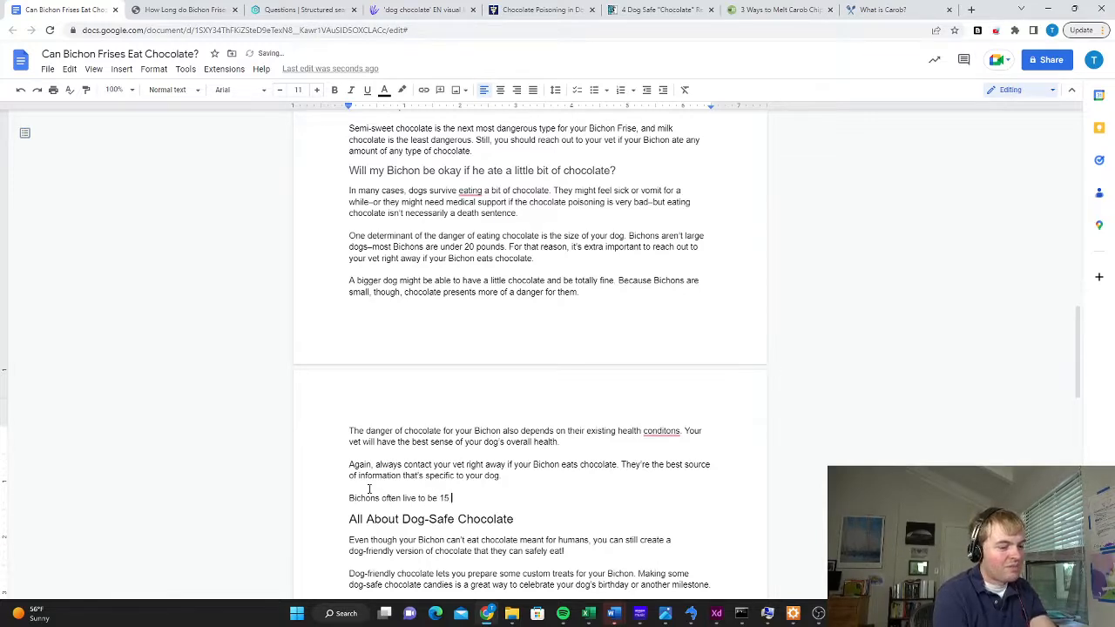
pyautogui.write('years old or old')
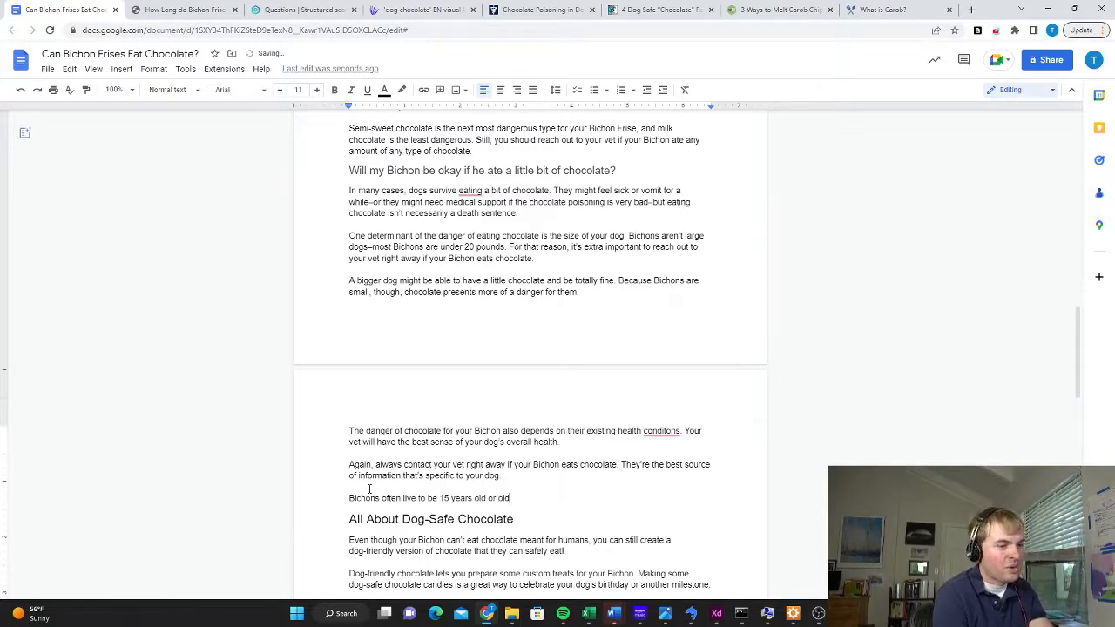
pyautogui.write("er, so it's likely that in your ")
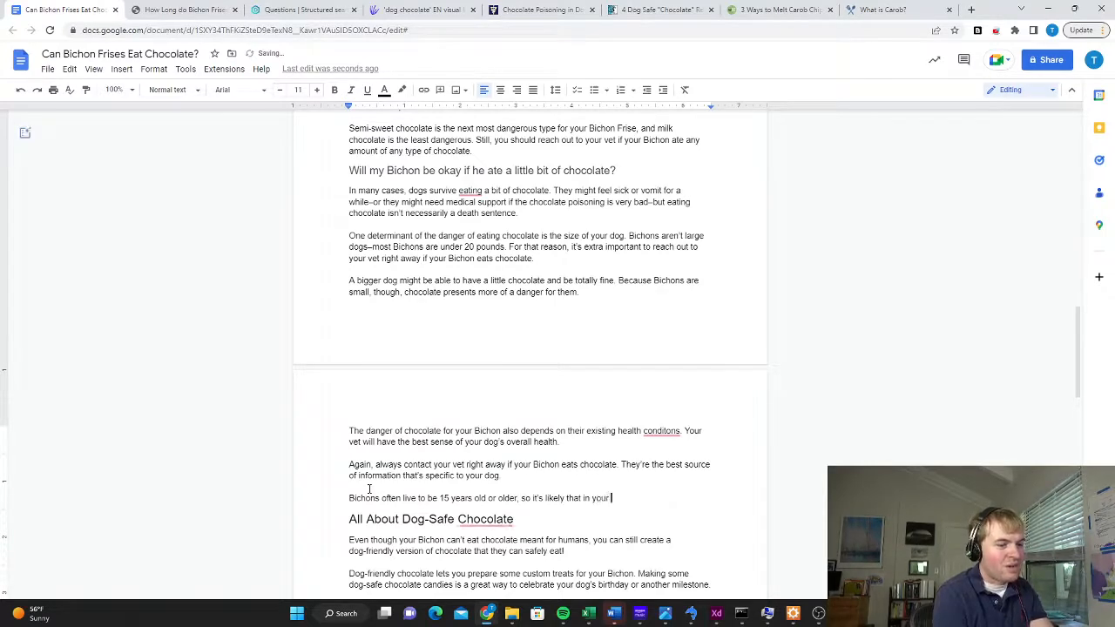
pyautogui.write("dog's lifetime, y")
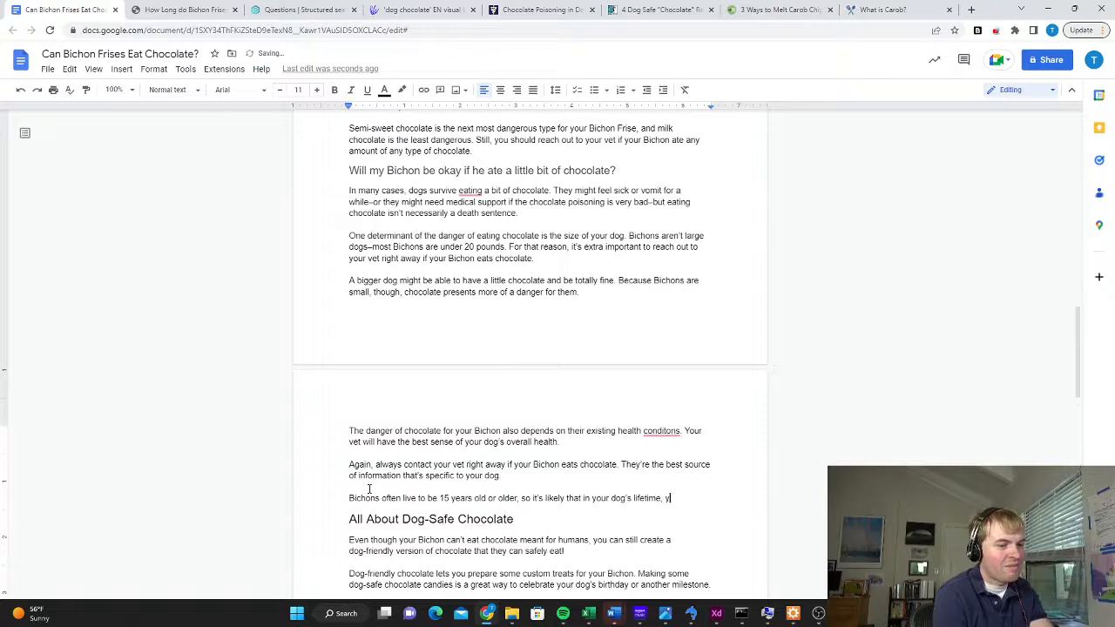
pyautogui.write("ou'll have at least o")
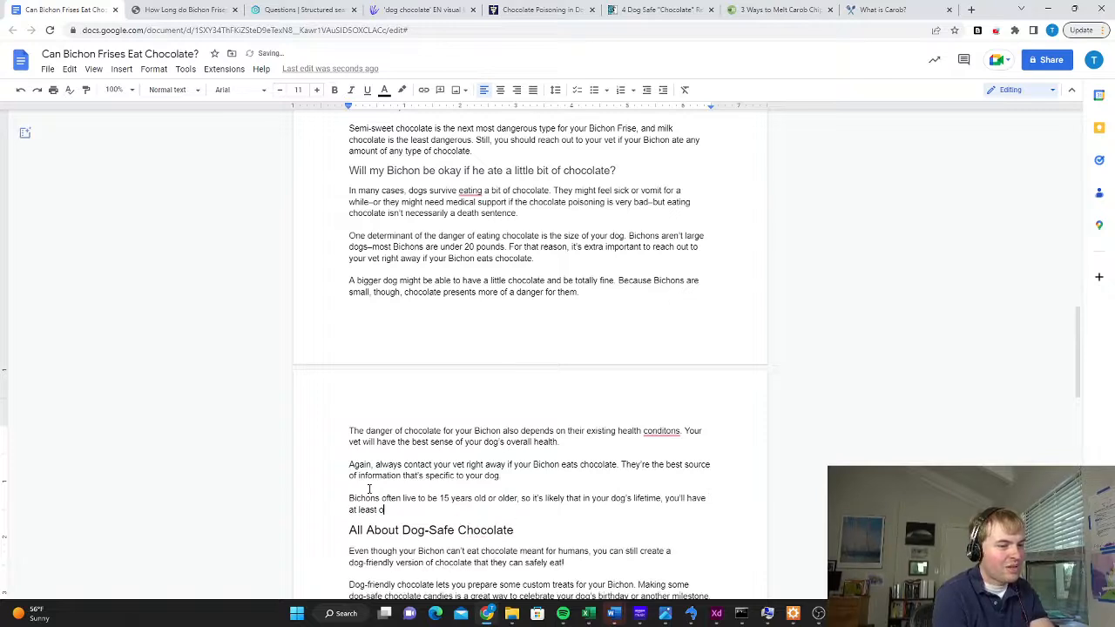
pyautogui.write('ne instance where')
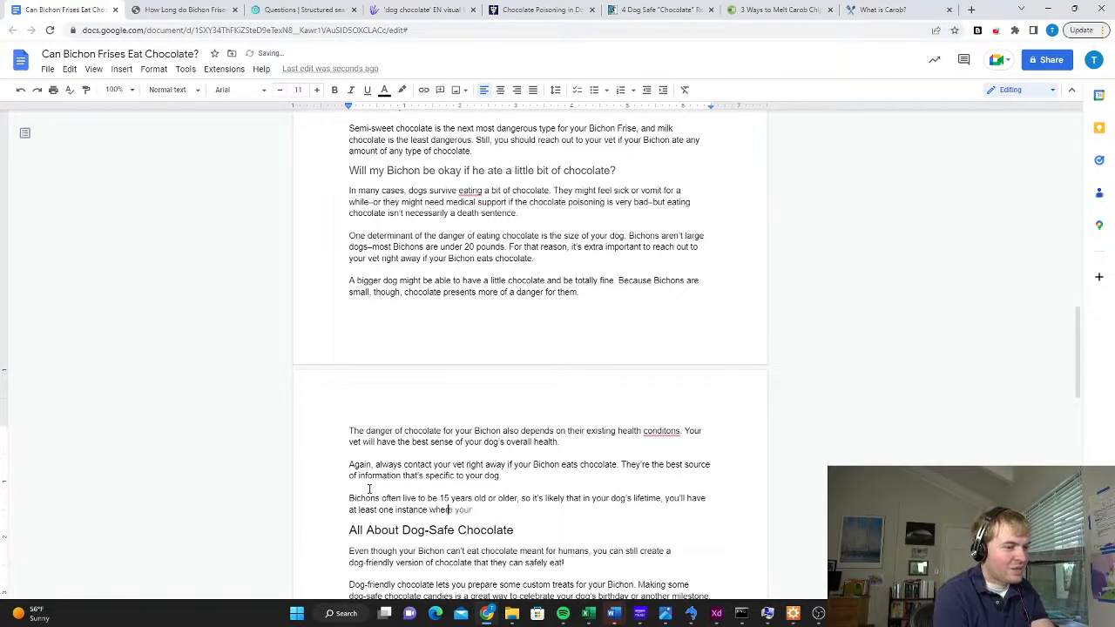
pyautogui.write(' they get into some chcoo')
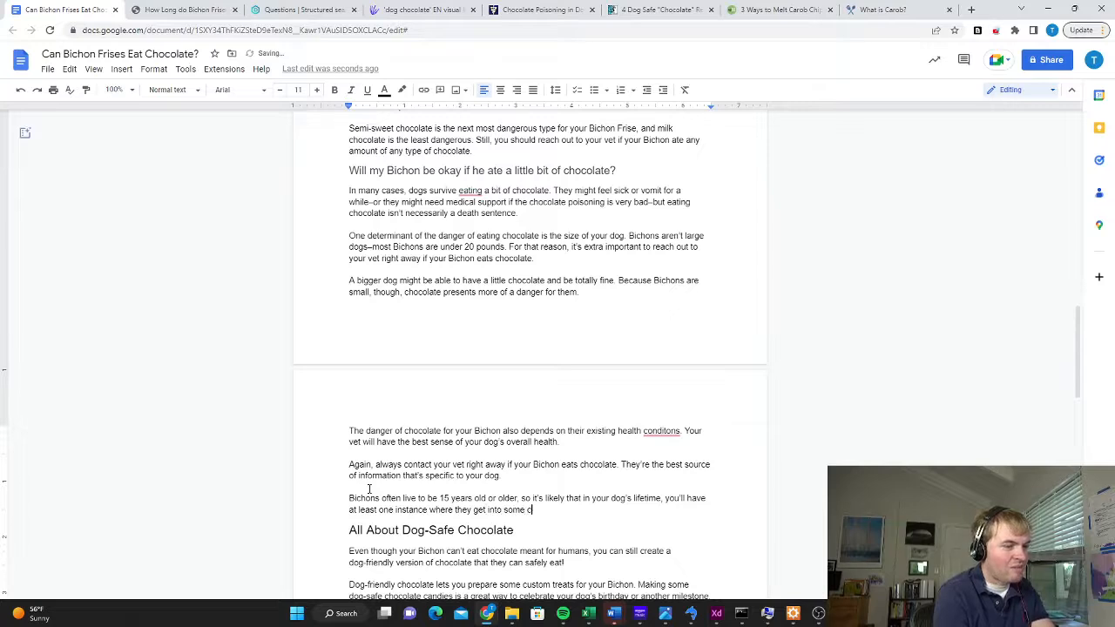
# Continue the sentence with "it's likely that in your dog's lifetime, you'll have at least one instance where they get into some chocolate."
pyautogui.press('BackSpace')
pyautogui.press('BackSpace')
pyautogui.write('o')
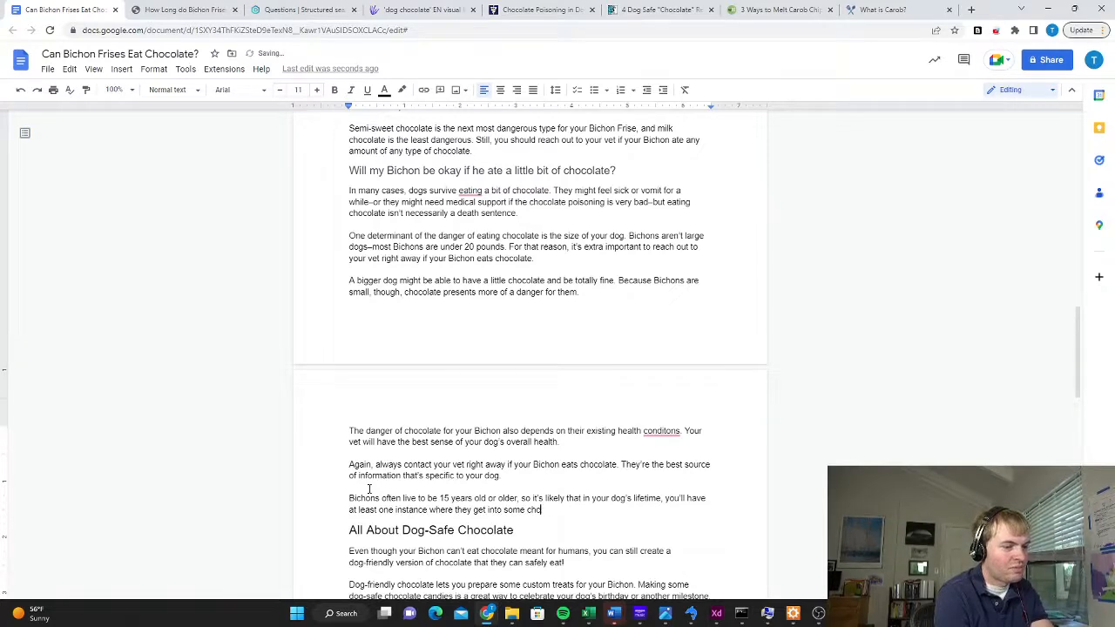
pyautogui.write('colate. Again, tah')
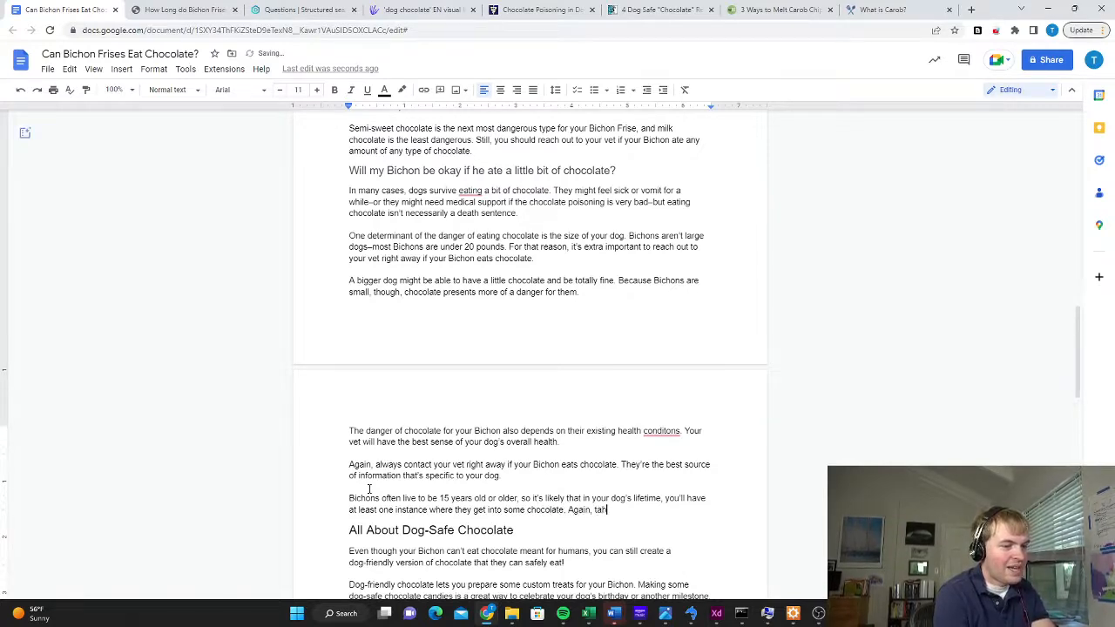
pyautogui.write('t')
# Finish the paragraph with "Again, that's why having a good vet on speed dial is essential."
pyautogui.press('BackSpace')
pyautogui.press('BackSpace')
pyautogui.press('BackSpace')
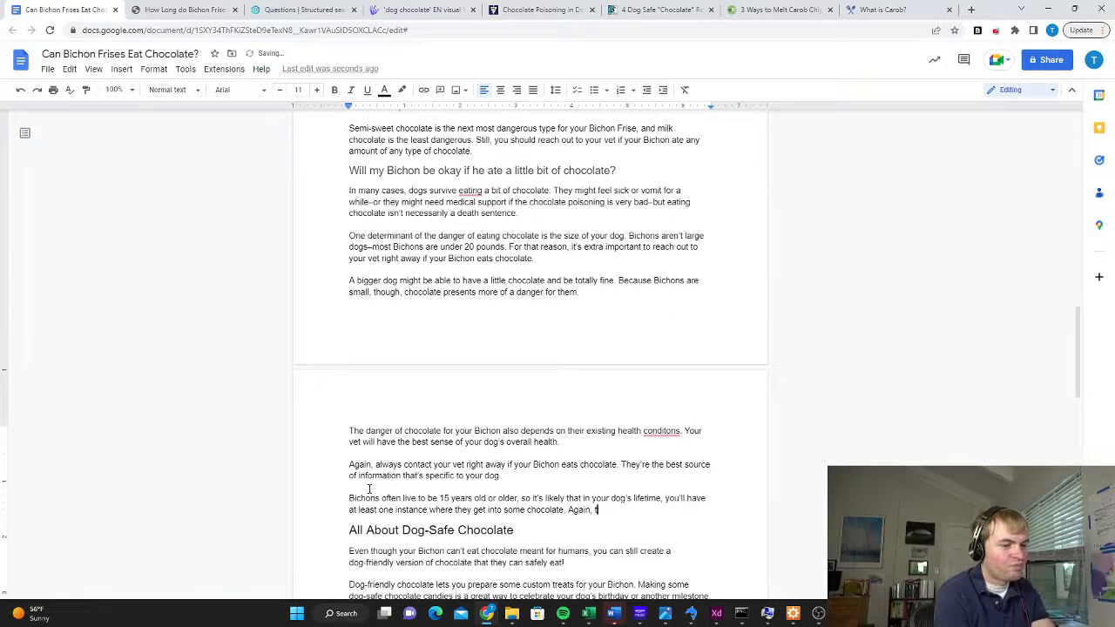
pyautogui.write("hat's why havein")
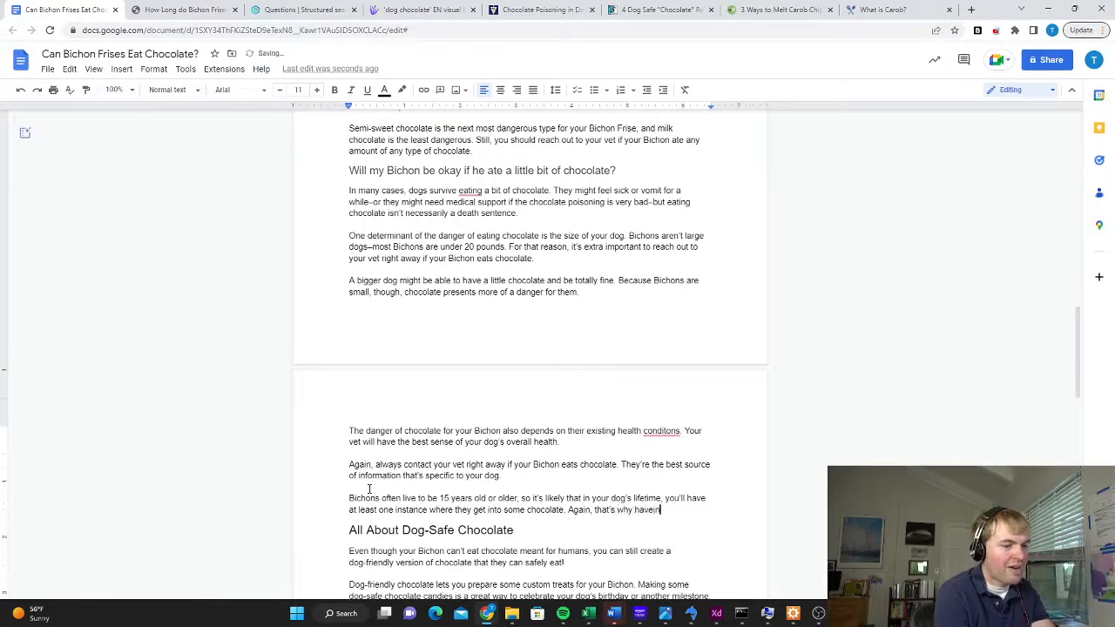
pyautogui.press('BackSpace')
pyautogui.press('BackSpace')
pyautogui.press('BackSpace')
pyautogui.write('ing a good vet on')
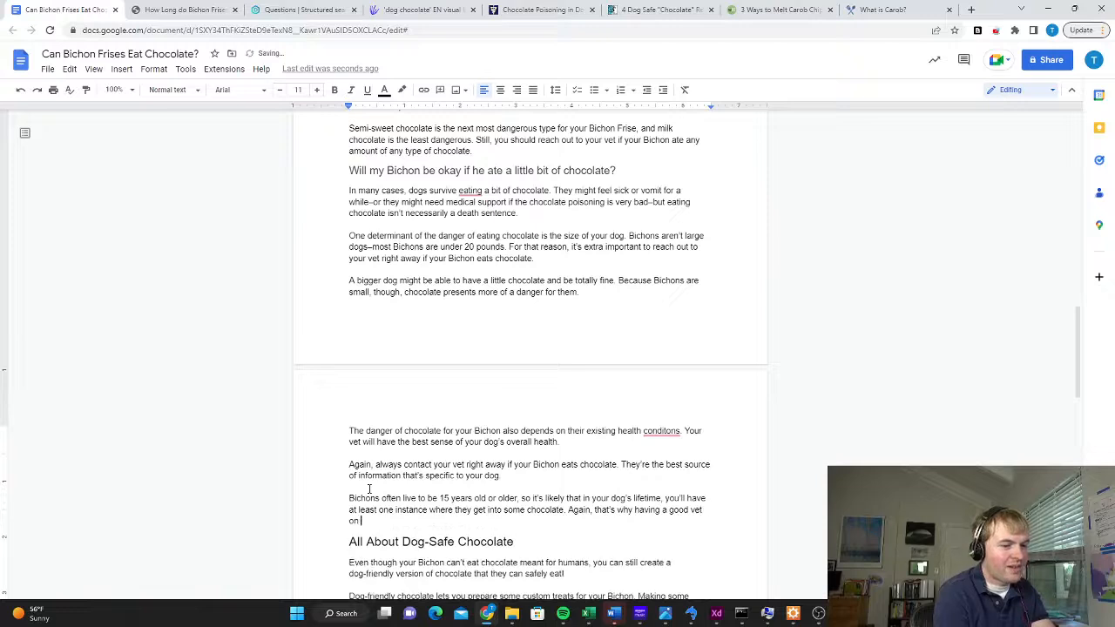
pyautogui.write(' speed dial is essential')
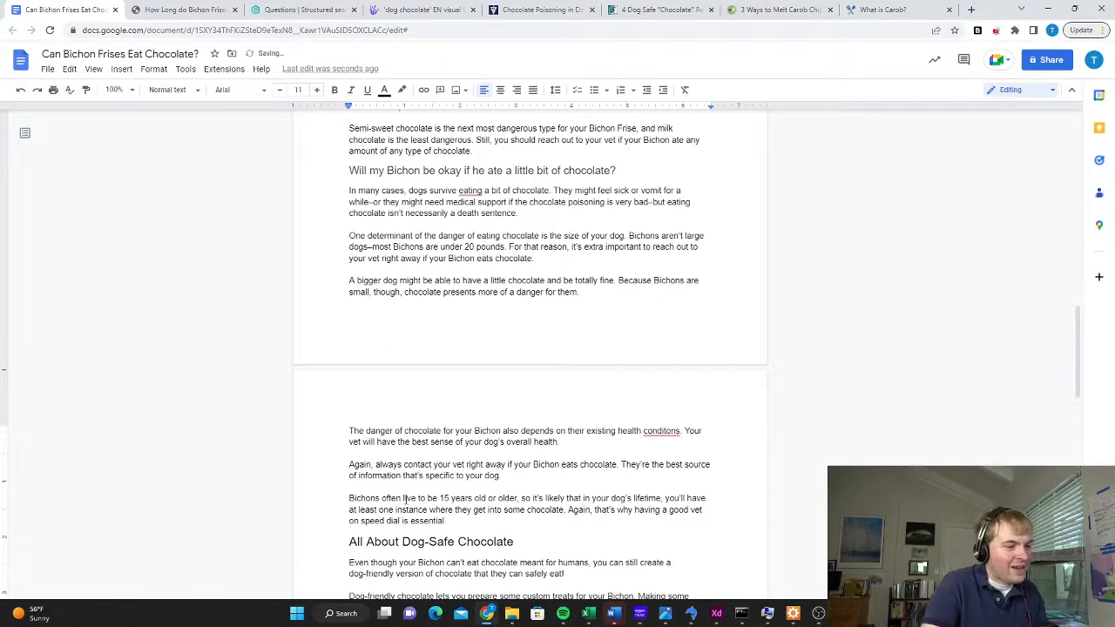
# Link the phrase "live to be 15 years old or older," to the copied Bichon lifespan article address
pyautogui.moveTo(404, 498); pyautogui.dragTo(520, 498)
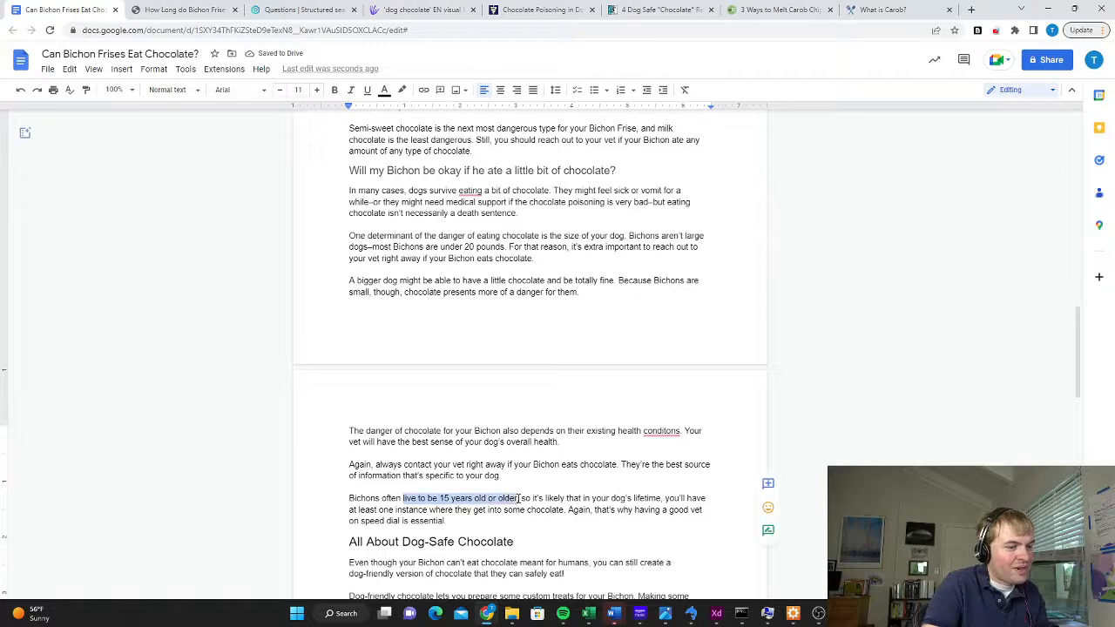
pyautogui.click(423, 90)
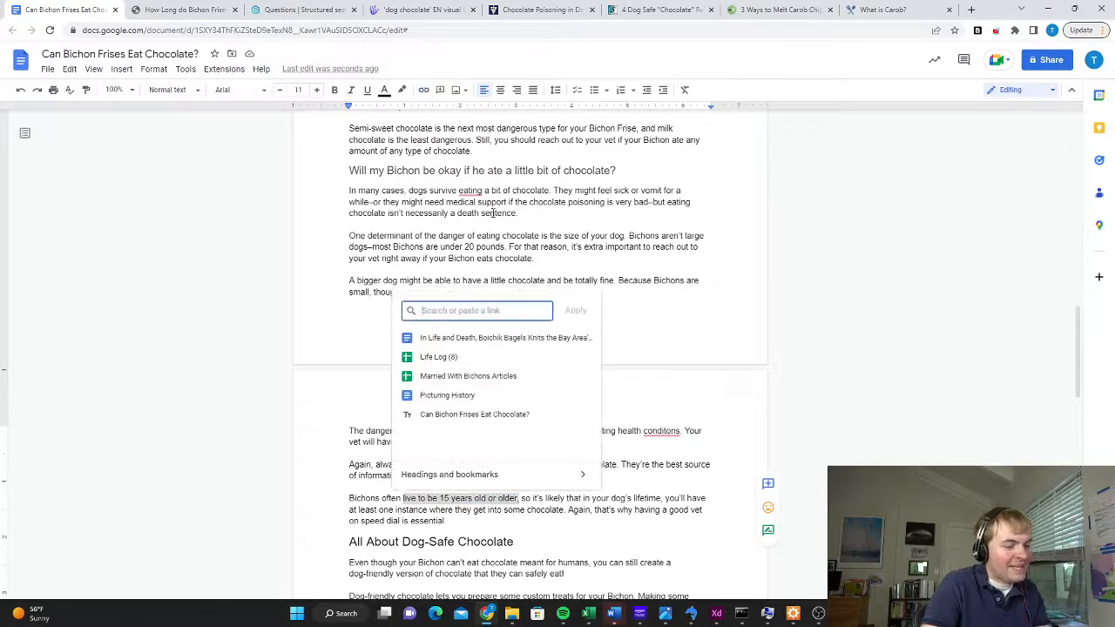
pyautogui.write('https://www.marriedwithbichons.com/2022/10/14/how-long-do-bichon-frises-live/')
pyautogui.press('Return')
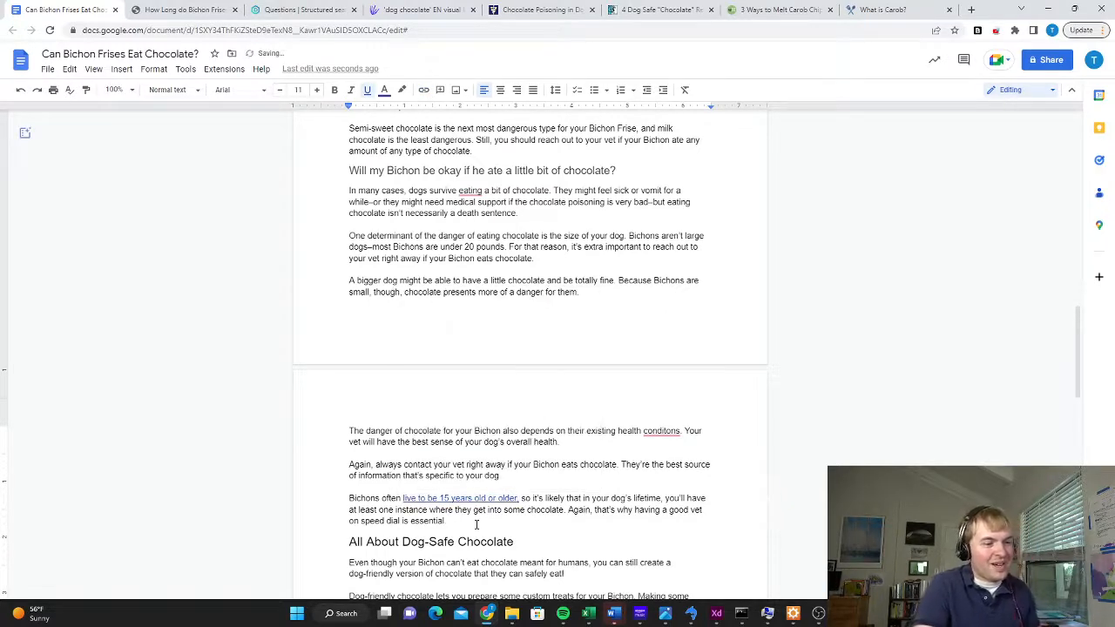
pyautogui.click(476, 524)
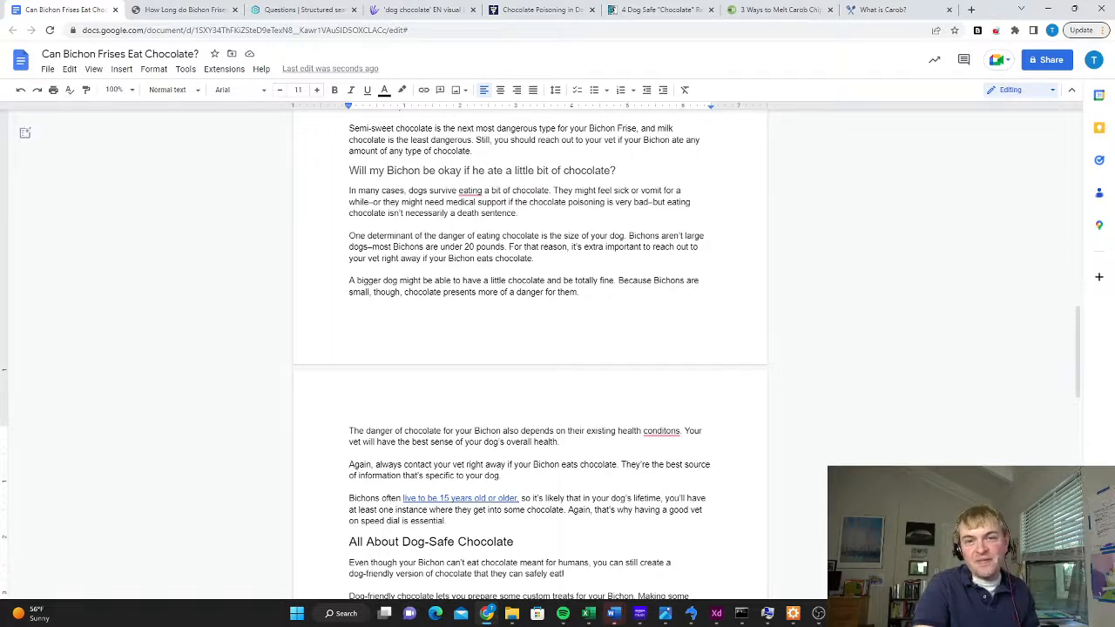
# Start a paragraph above "Will my Bichon be okay if he ate a little bit of chocolate?" with "One time around the holidays, my Bichons got into some milk chocolate"
pyautogui.scroll(3, 529, 348)
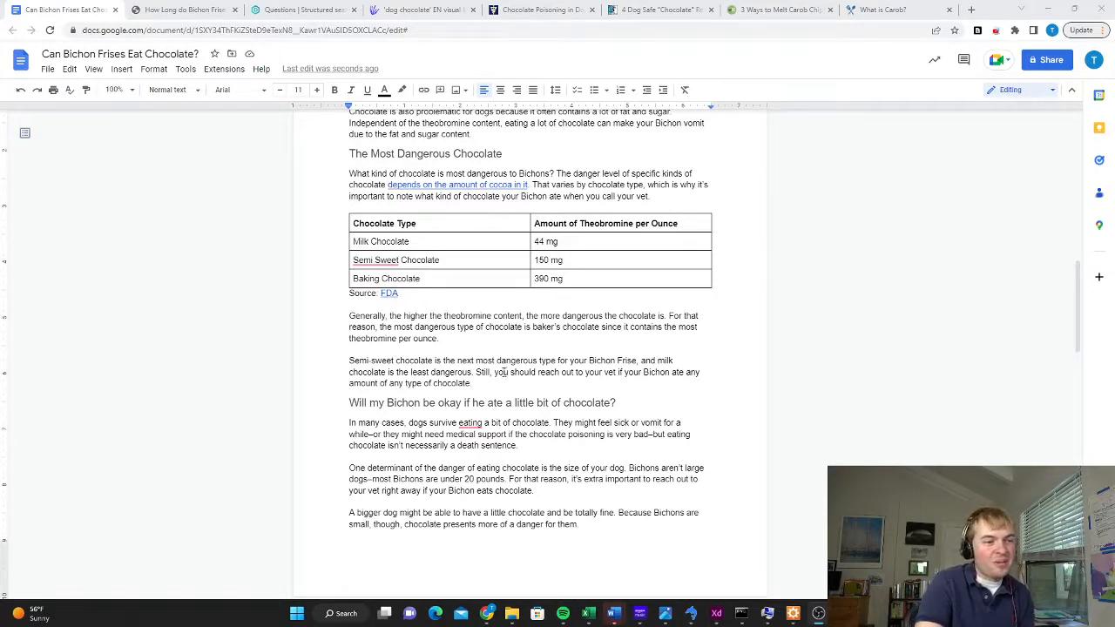
pyautogui.click(485, 381)
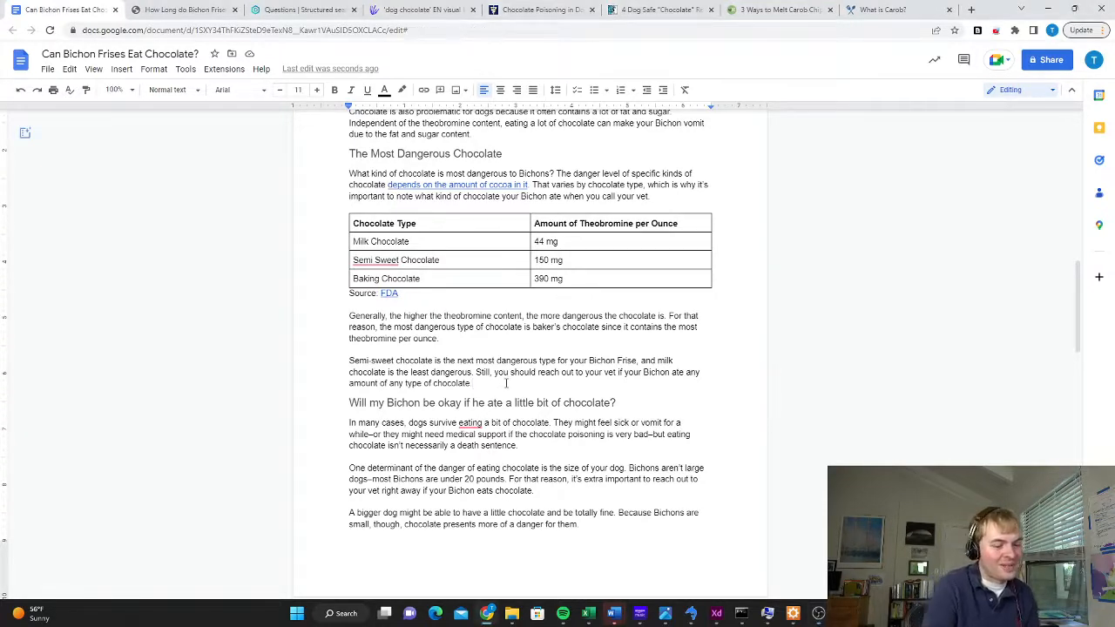
pyautogui.press('Return')
pyautogui.write('One time a')
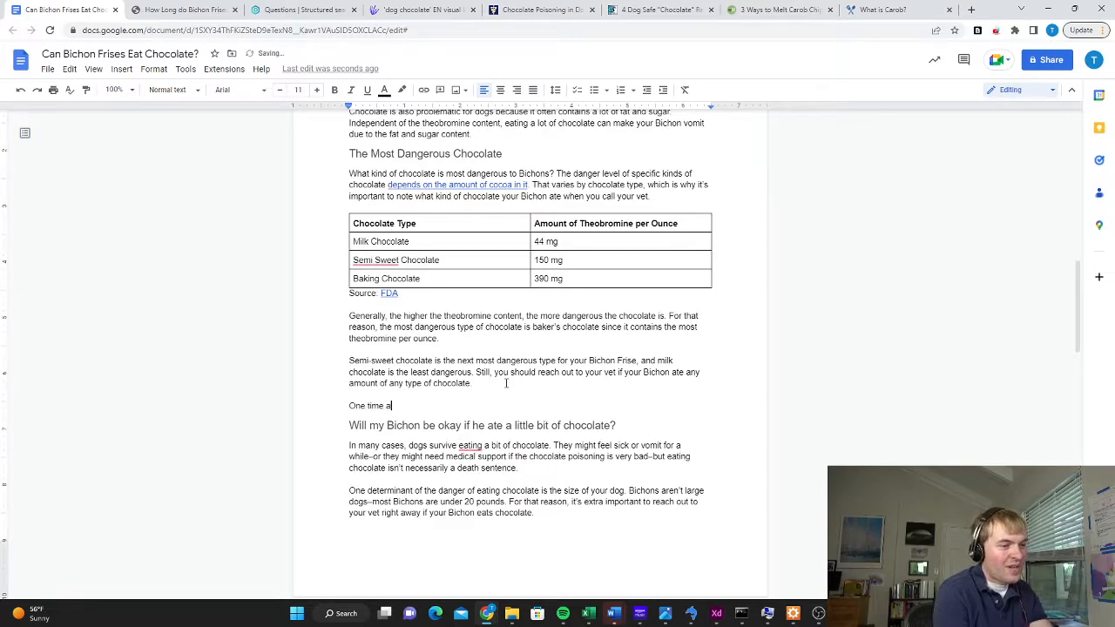
pyautogui.write('round the holidays, but B')
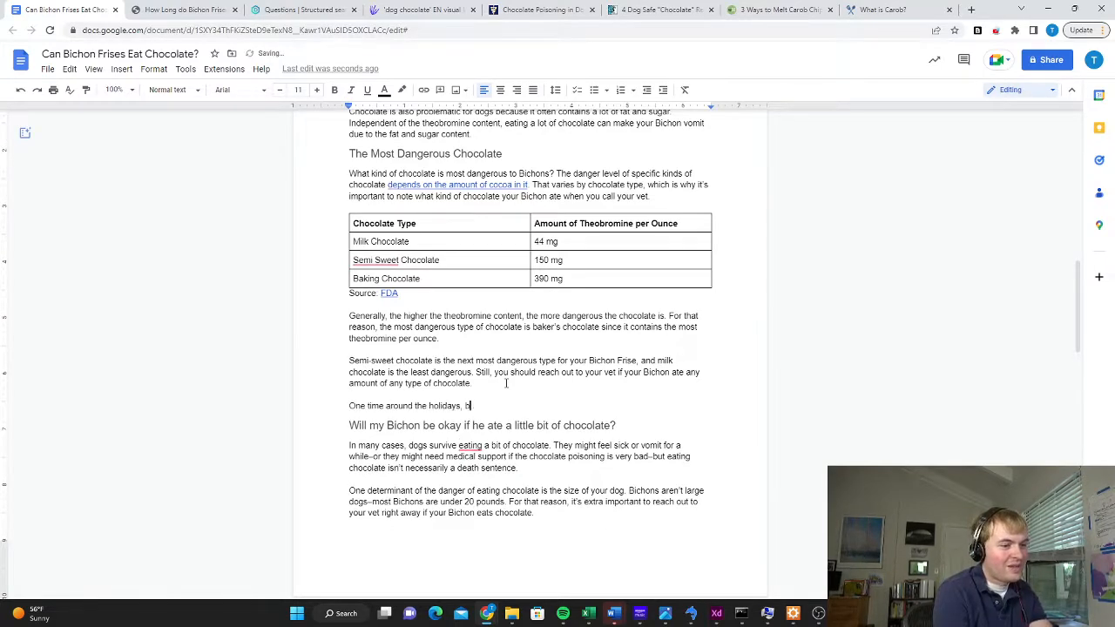
pyautogui.press('BackSpace')
pyautogui.press('BackSpace')
pyautogui.press('BackSpace')
pyautogui.press('BackSpace')
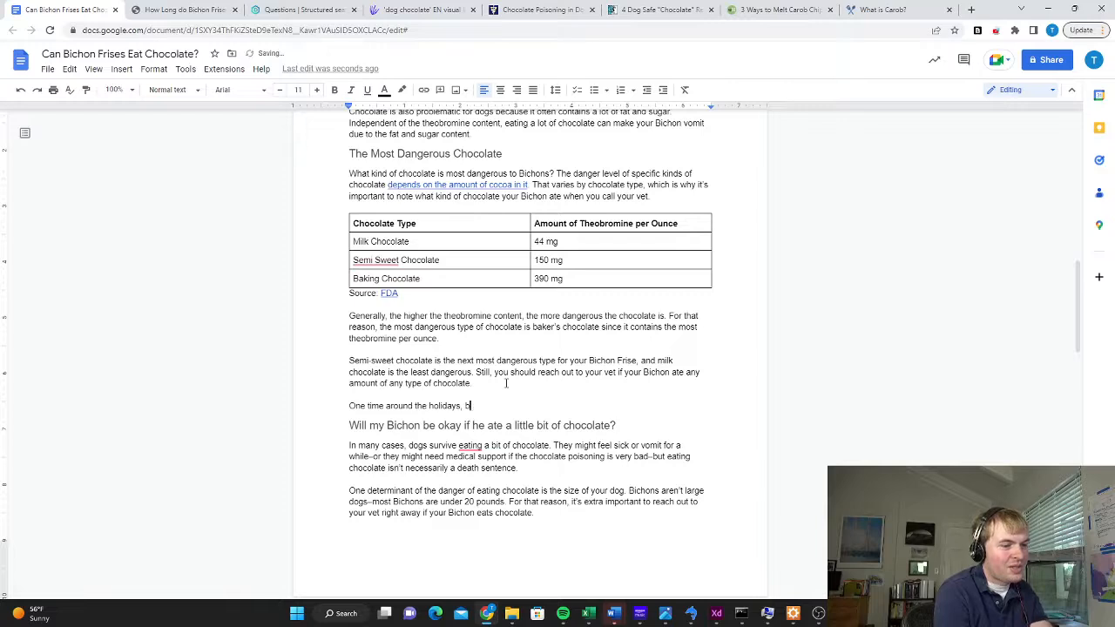
pyautogui.write('my Bichons ')
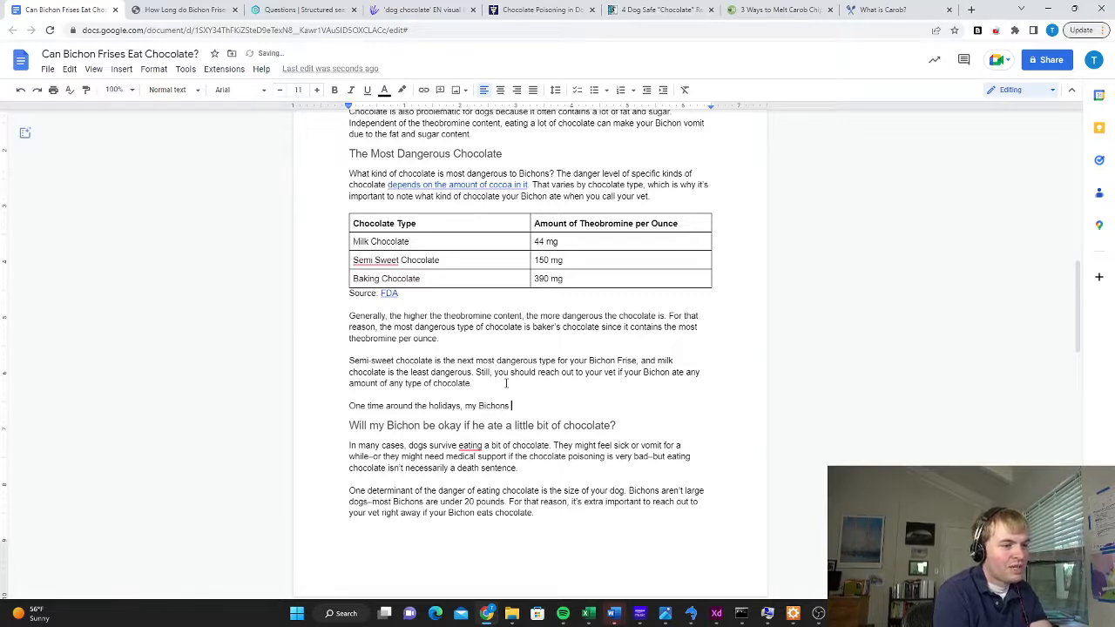
pyautogui.write('got into some milk ch')
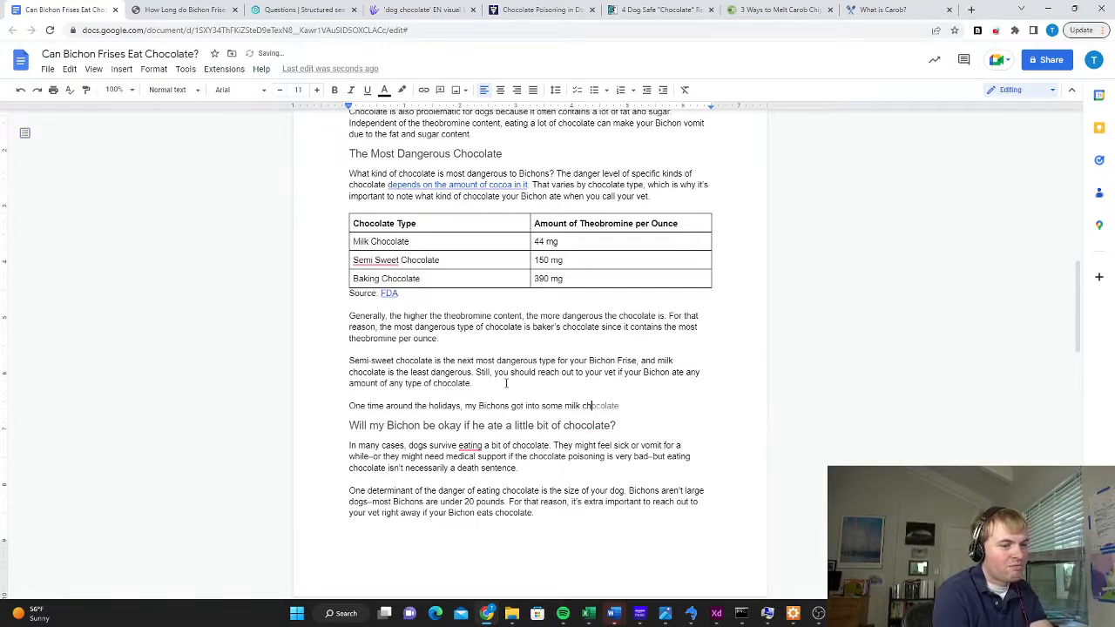
pyautogui.write('ocolate coins. They a')
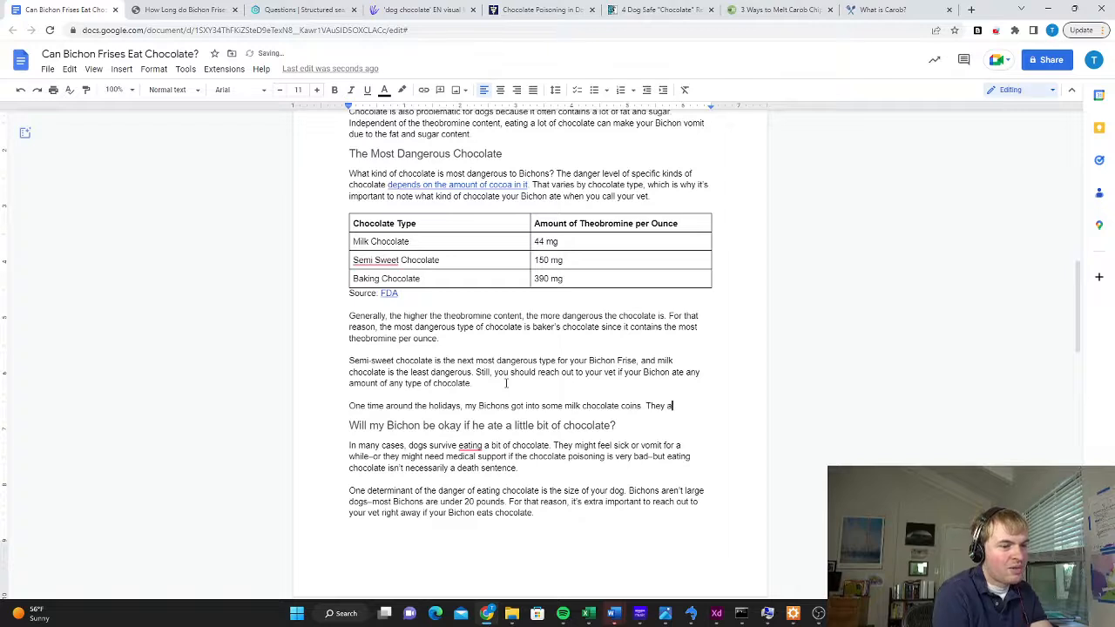
pyautogui.write('te a bunch of coins, an')
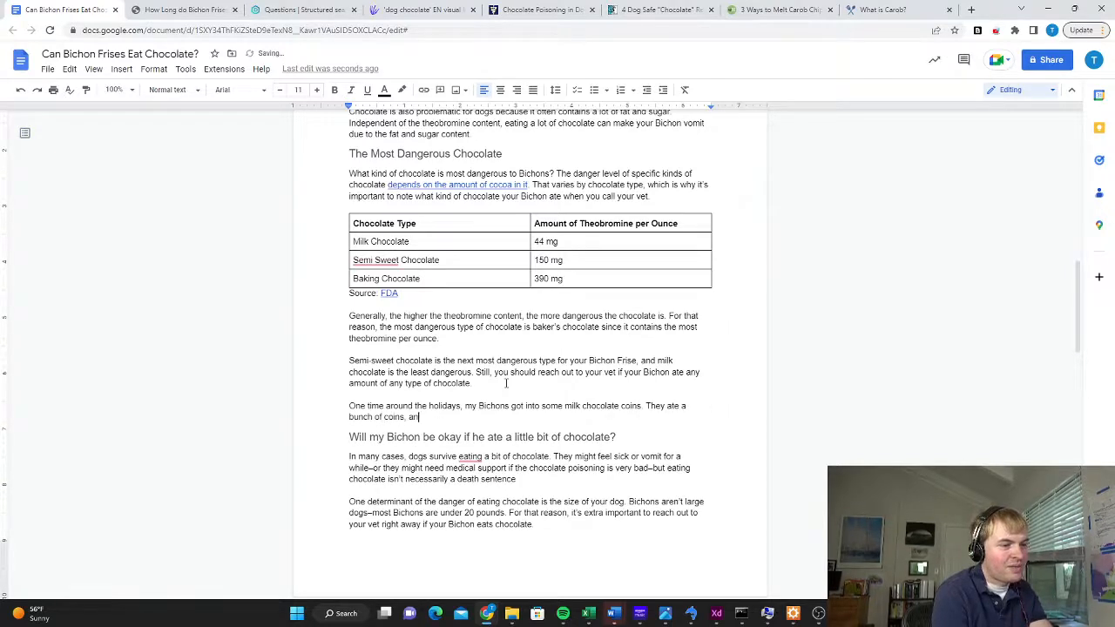
pyautogui.write('d the wrappers as we')
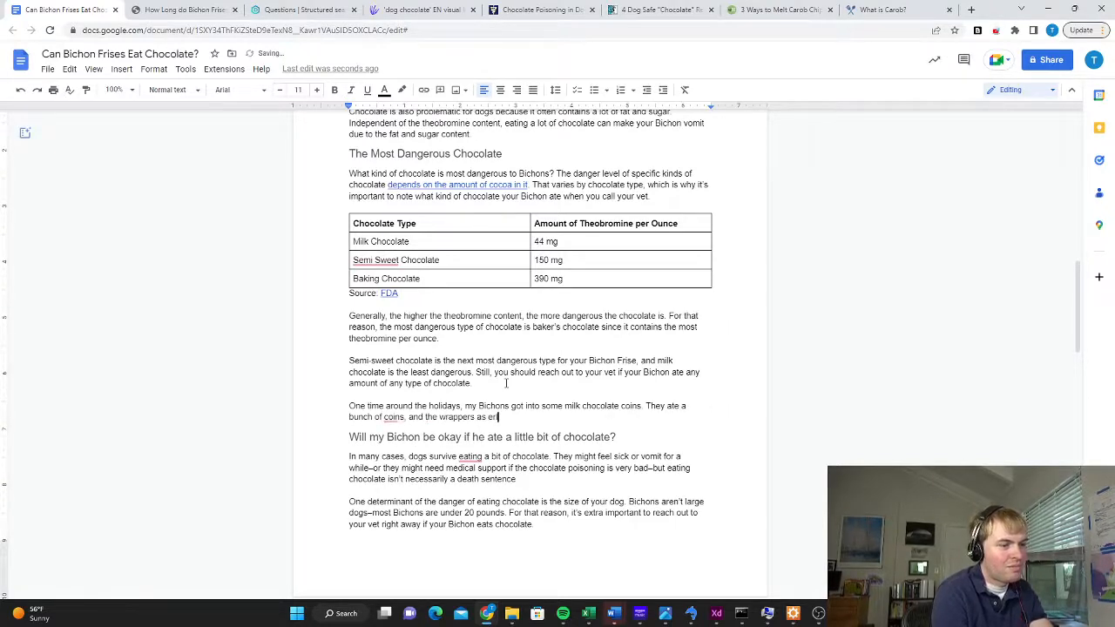
pyautogui.write('ll! I called my vet, and w')
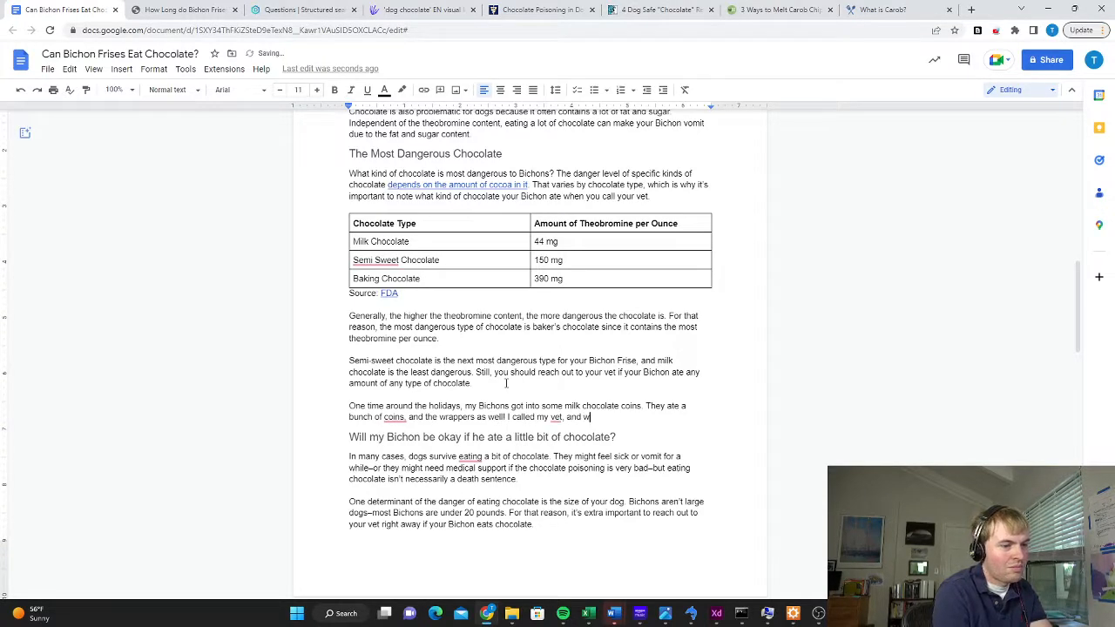
pyautogui.write('e we')
# Finish the holiday anecdote with "I called my vet, and we were able to take care of them."
pyautogui.press('BackSpace')
pyautogui.press('BackSpace')
pyautogui.write('e were able to ')
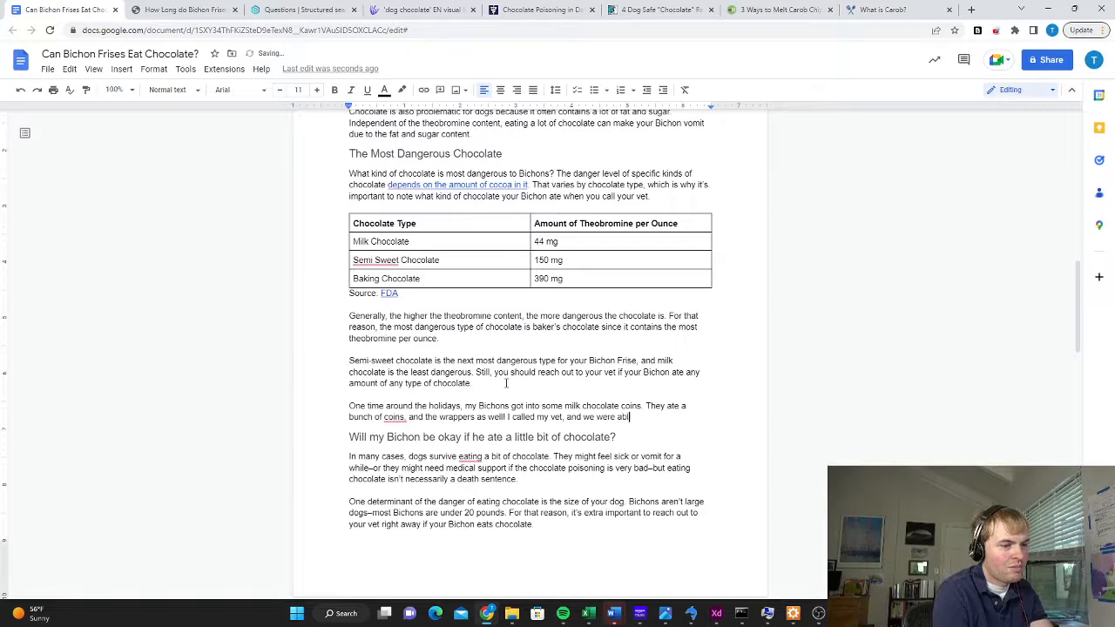
pyautogui.write('take care of them.')
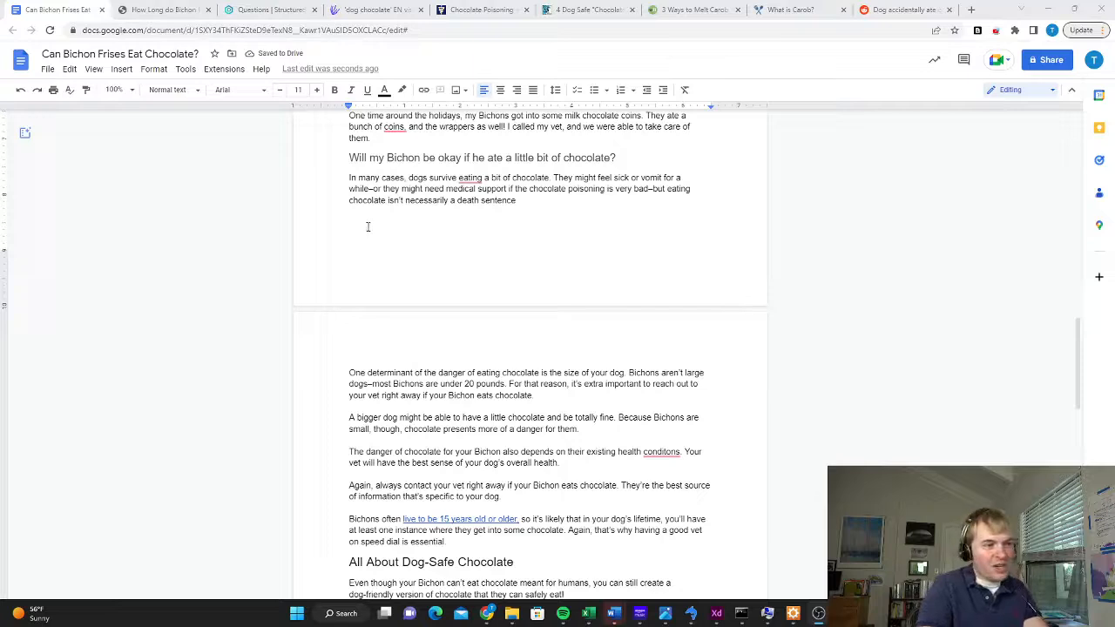
# In the article, start a paragraph after "isn't necessarily a death sentence." with "Some owners have shared their experiences with Bichons eating chocolate and"
pyautogui.click(375, 225)
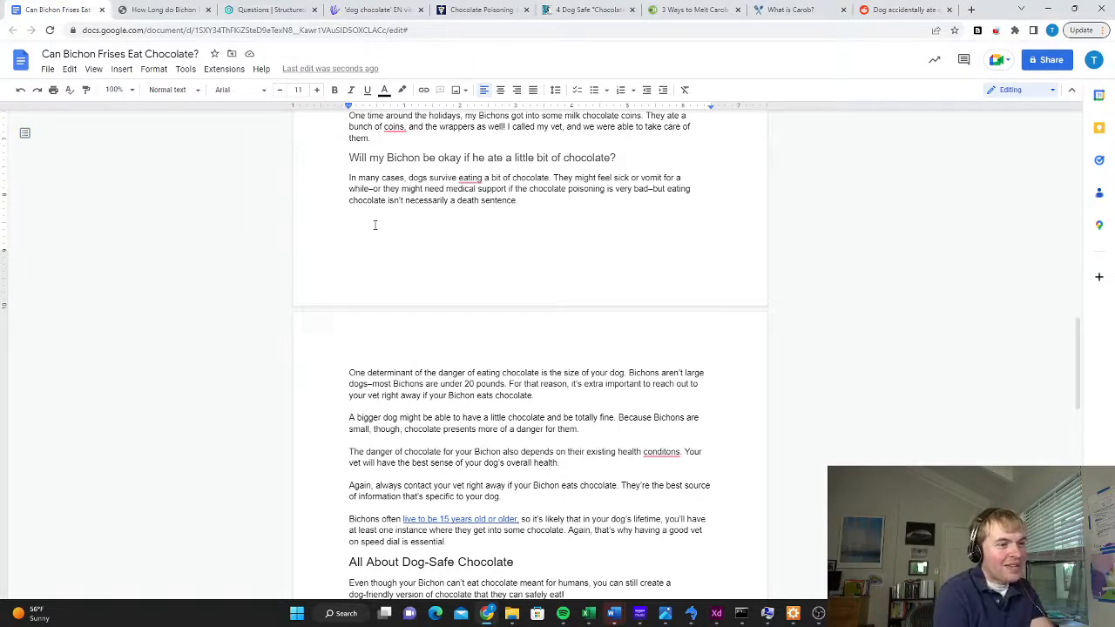
pyautogui.write('Some ow')
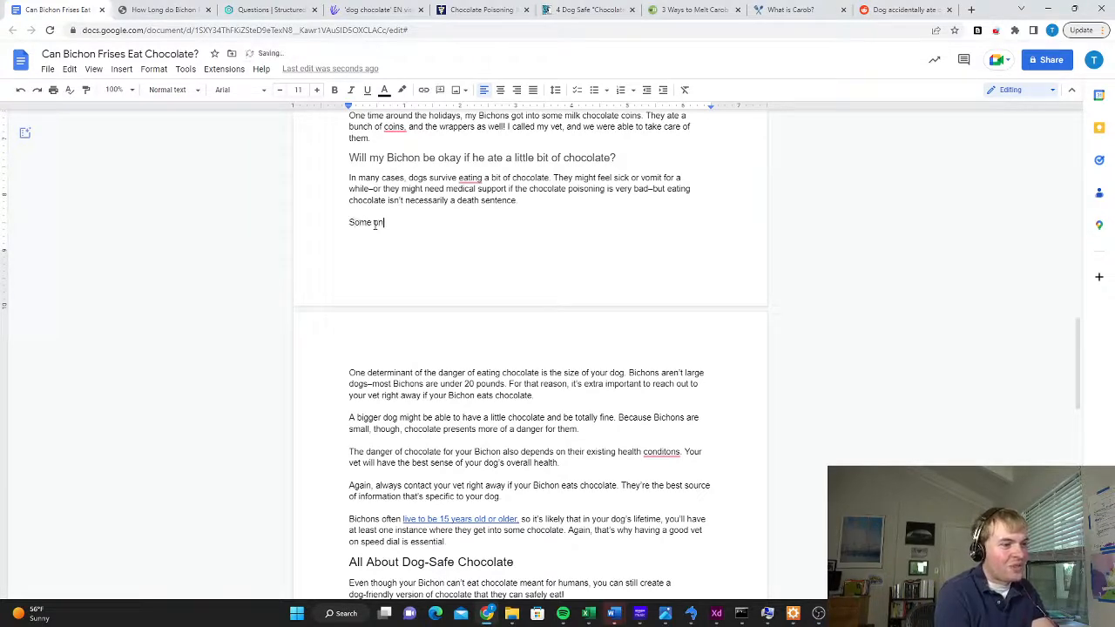
pyautogui.write('ners have shared their ')
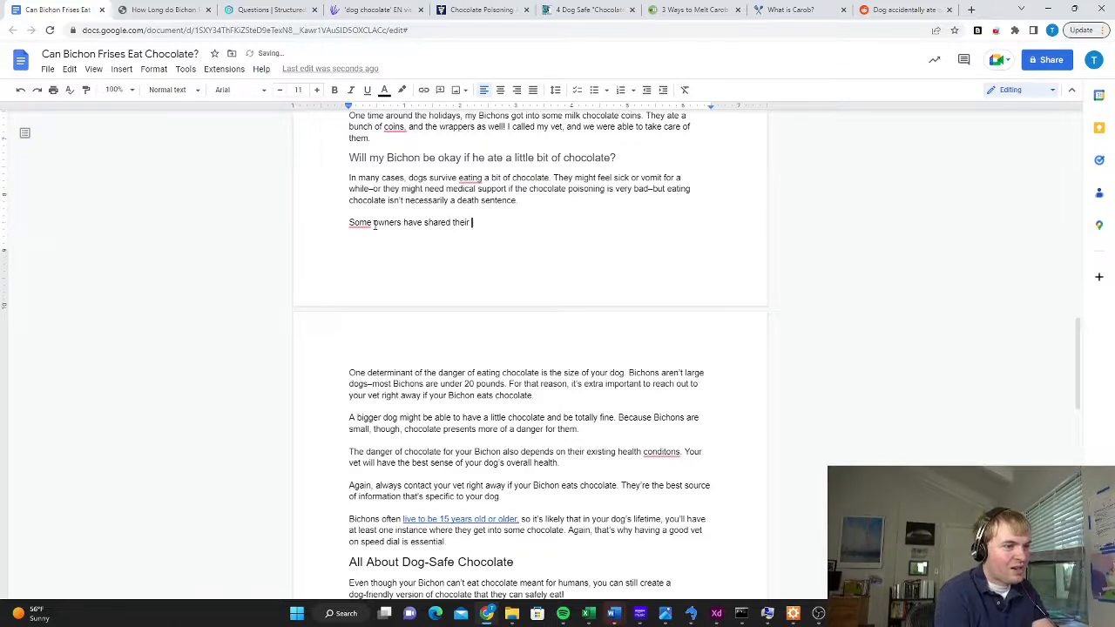
pyautogui.write('experiences with dog')
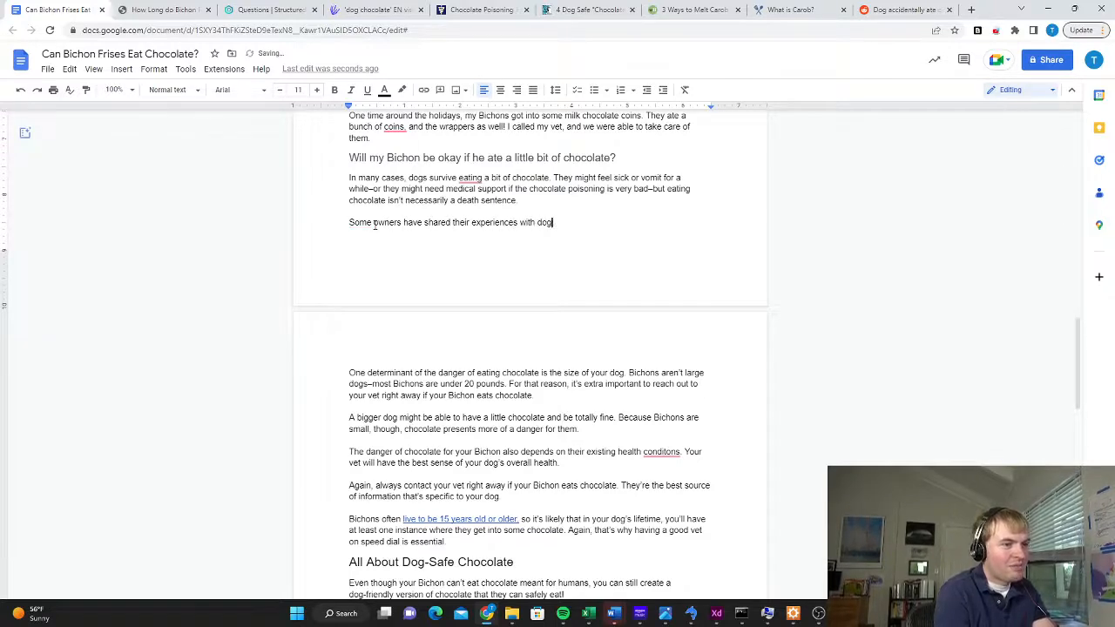
pyautogui.press('BackSpace')
pyautogui.press('BackSpace')
pyautogui.press('BackSpace')
pyautogui.write('Bichons eating ch')
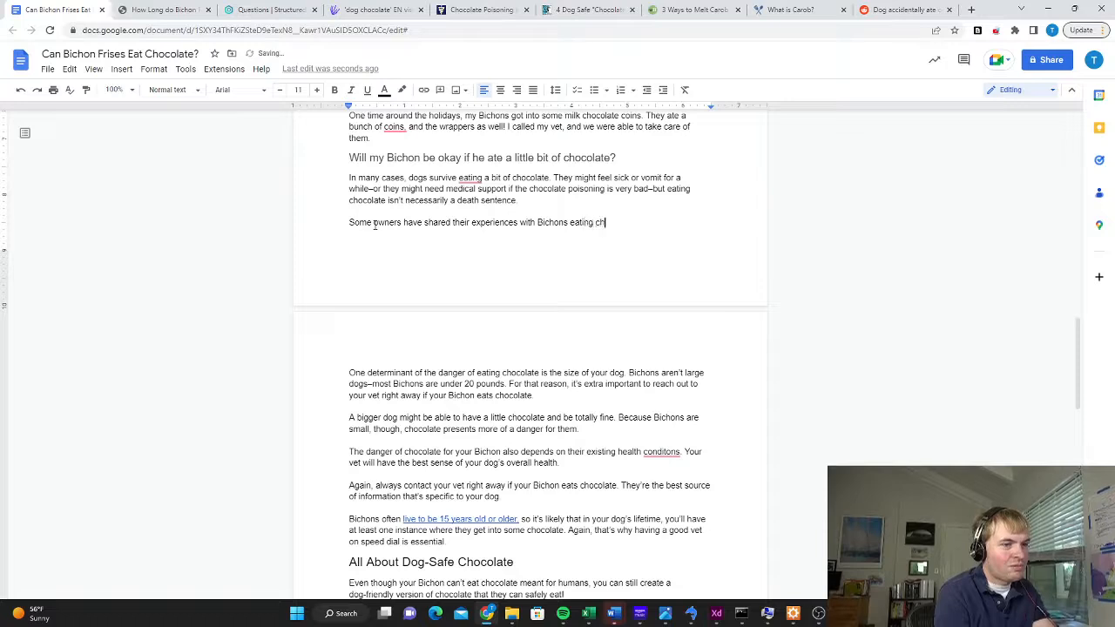
pyautogui.write('ocolate and endig')
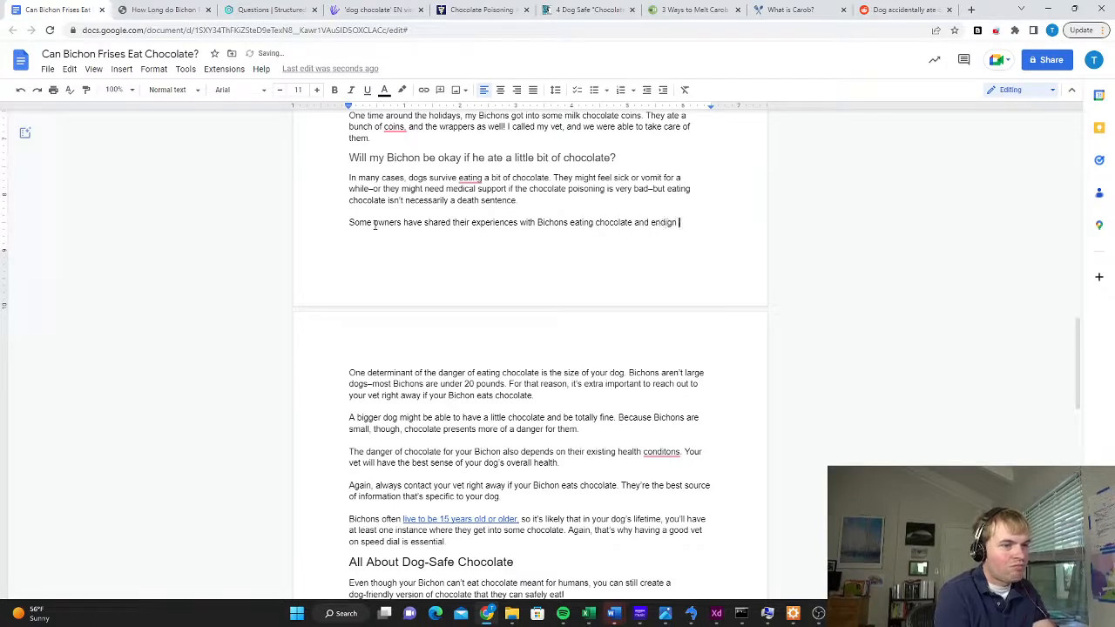
# Finish the sentence about other owners' experiences with "ending up okay, with proper vet support."
pyautogui.press('BackSpace')
pyautogui.write('ng up okay with')
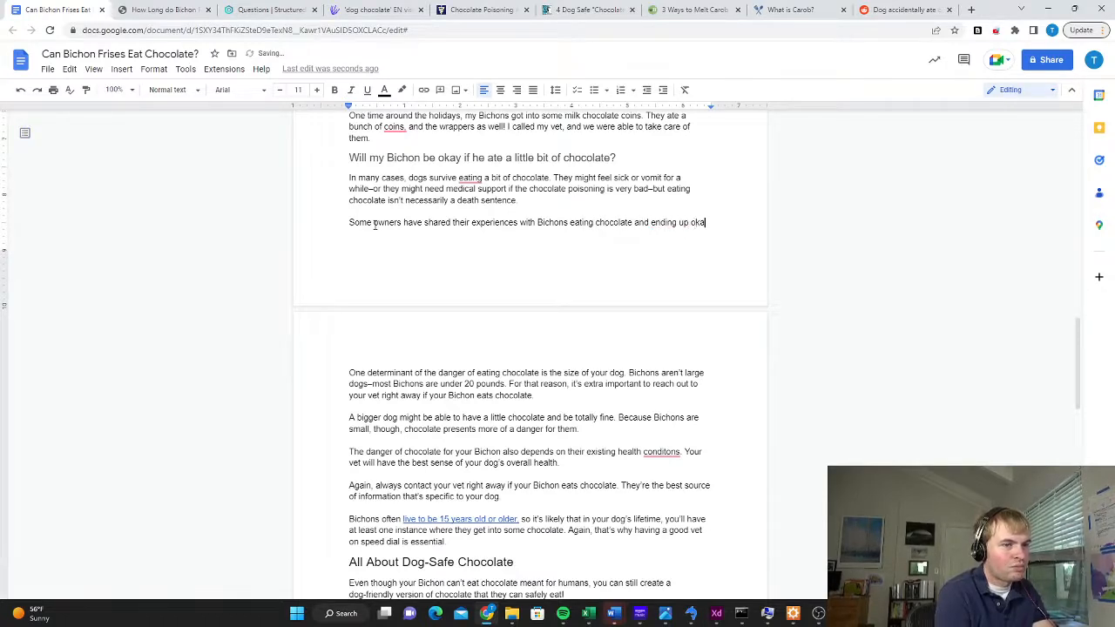
pyautogui.press('BackSpace')
pyautogui.press('BackSpace')
pyautogui.press('BackSpace')
pyautogui.press('BackSpace')
pyautogui.press('BackSpace')
pyautogui.press('BackSpace')
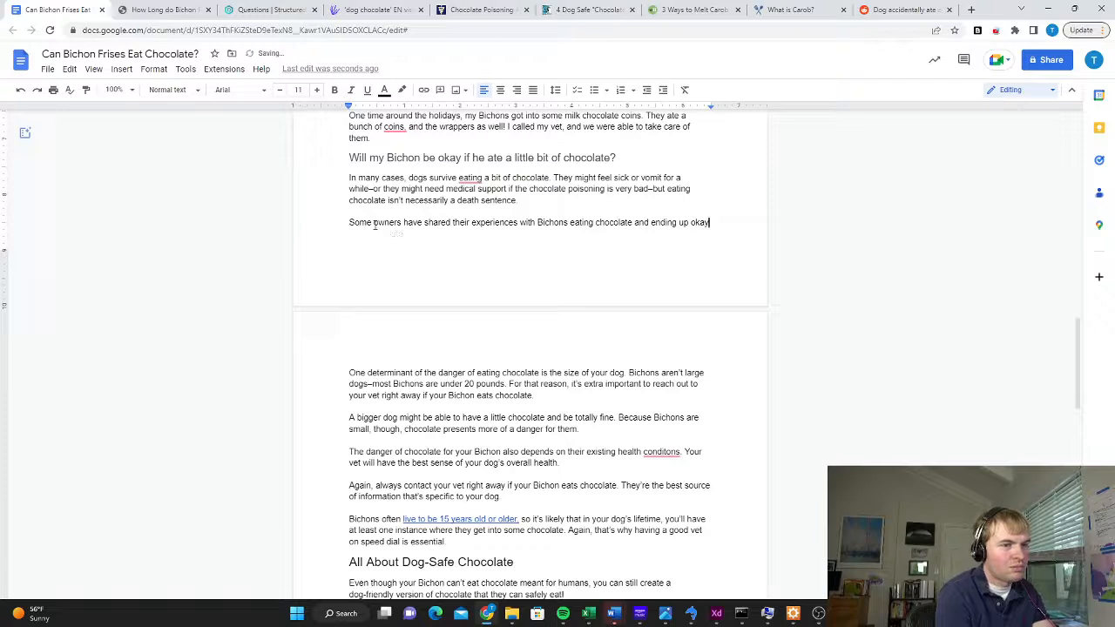
pyautogui.write(', with p')
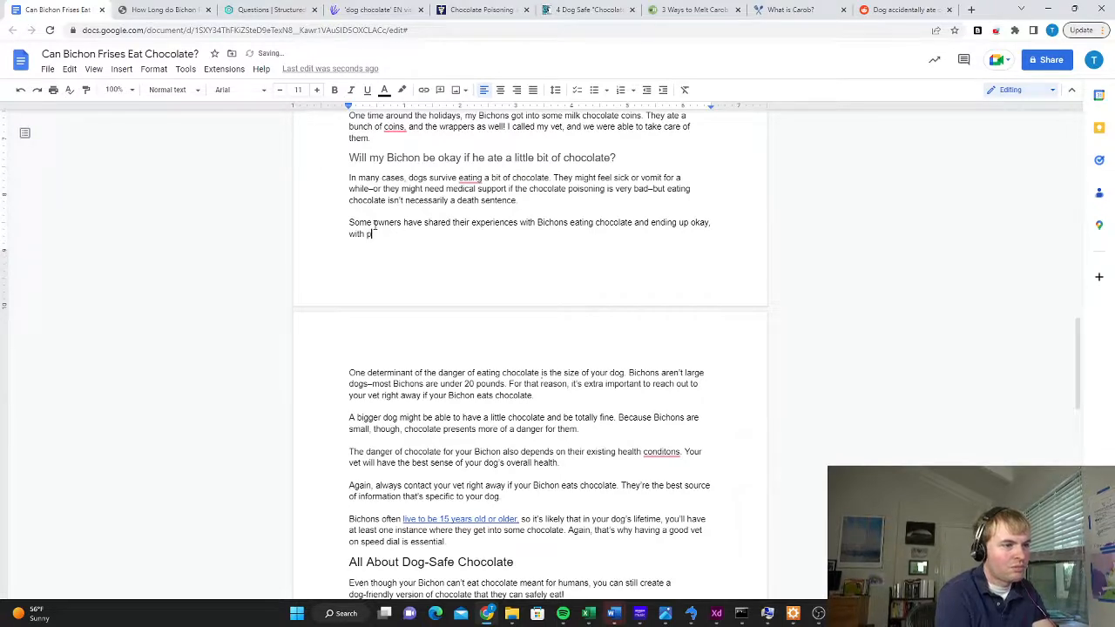
pyautogui.write('roper vet support.')
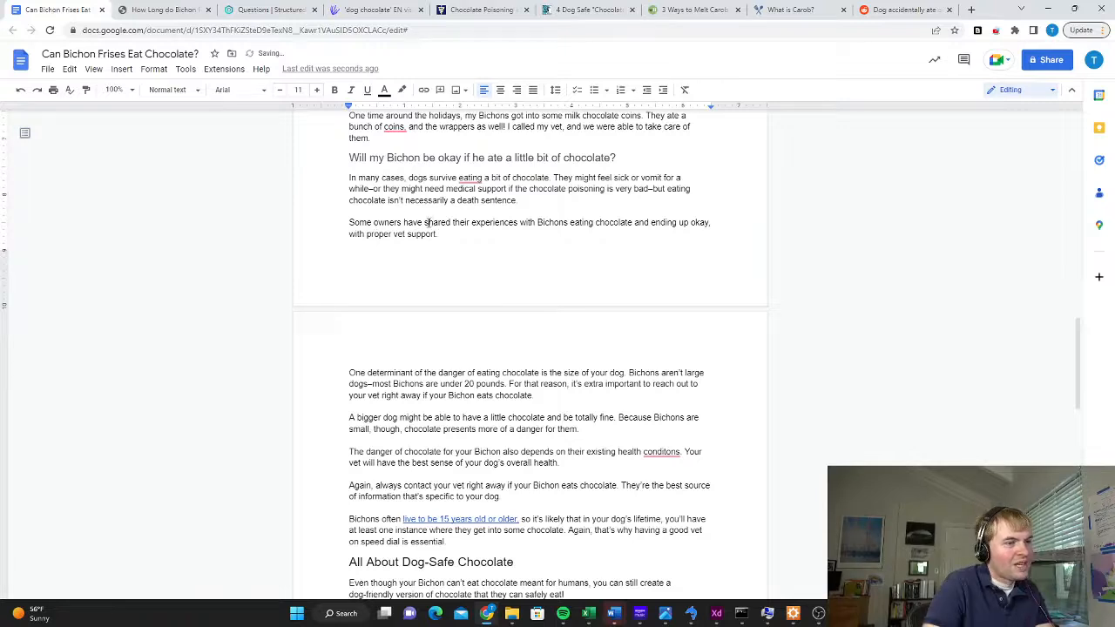
# Link the phrase "shared their experiences" to the copied Reddit thread address
pyautogui.moveTo(424, 222); pyautogui.dragTo(517, 222)
pyautogui.click(423, 90)
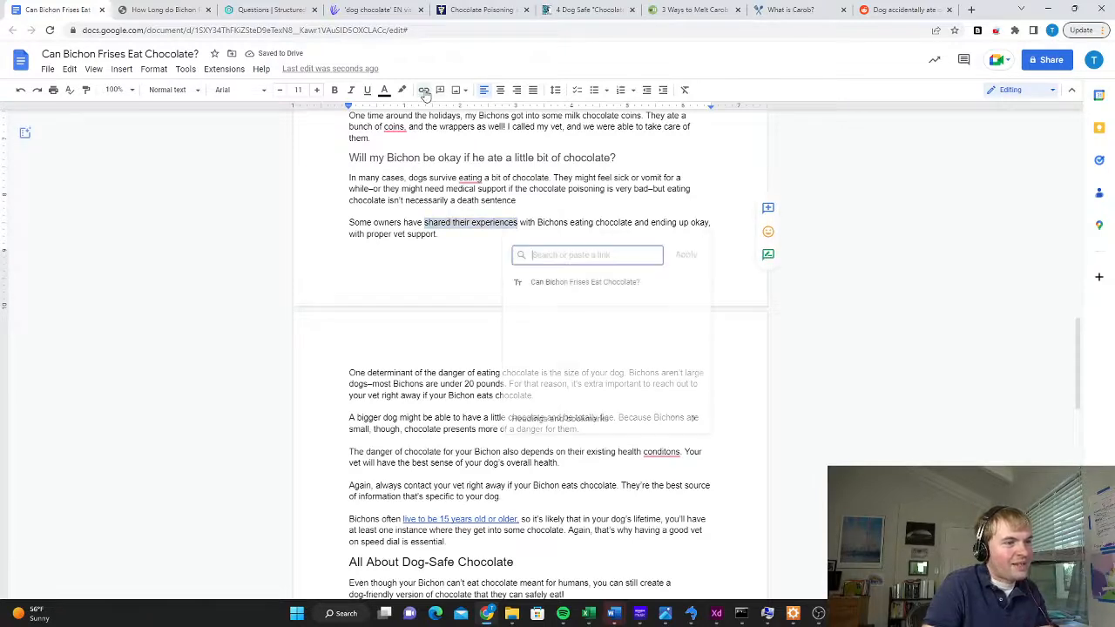
pyautogui.write('https://www.reddit.com/r/dogs/comments/q6ozcm/dog_accidentally_ate_one_mm/')
pyautogui.press('Return')
pyautogui.click(531, 242)
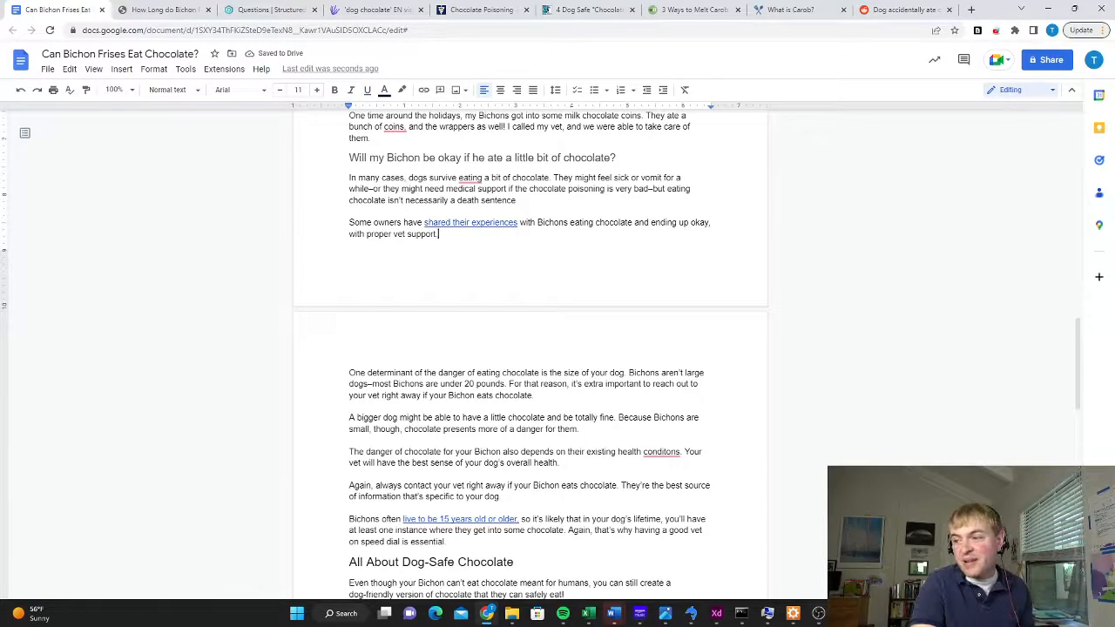
# Look over the article from its beginning and check the document's word count
pyautogui.hotkey('ctrl', 'Home')
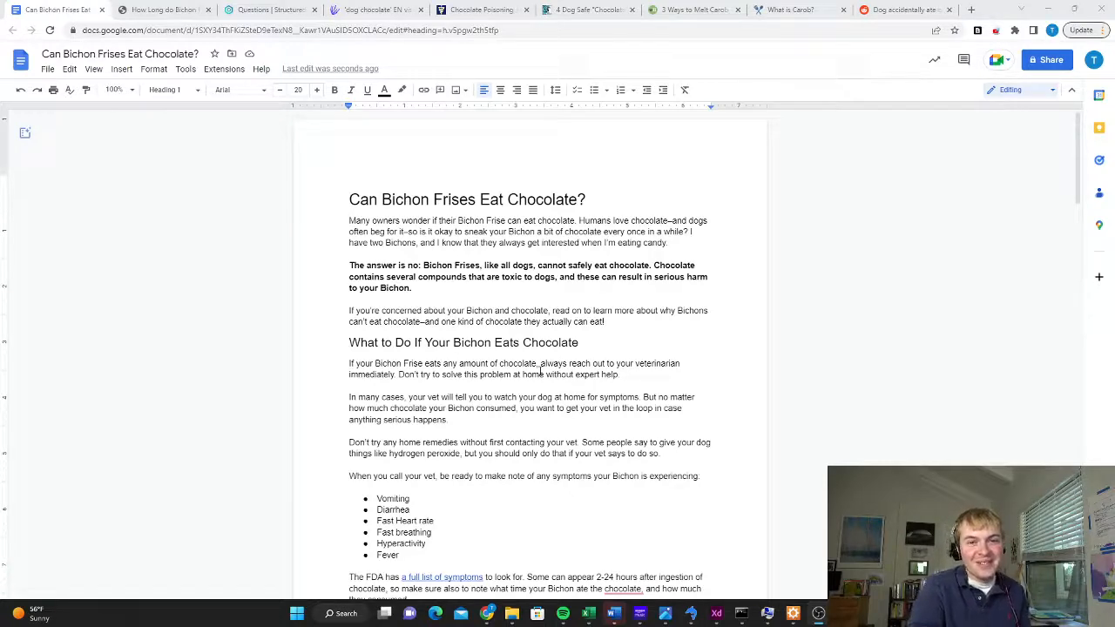
pyautogui.scroll(-10, 497, 343)
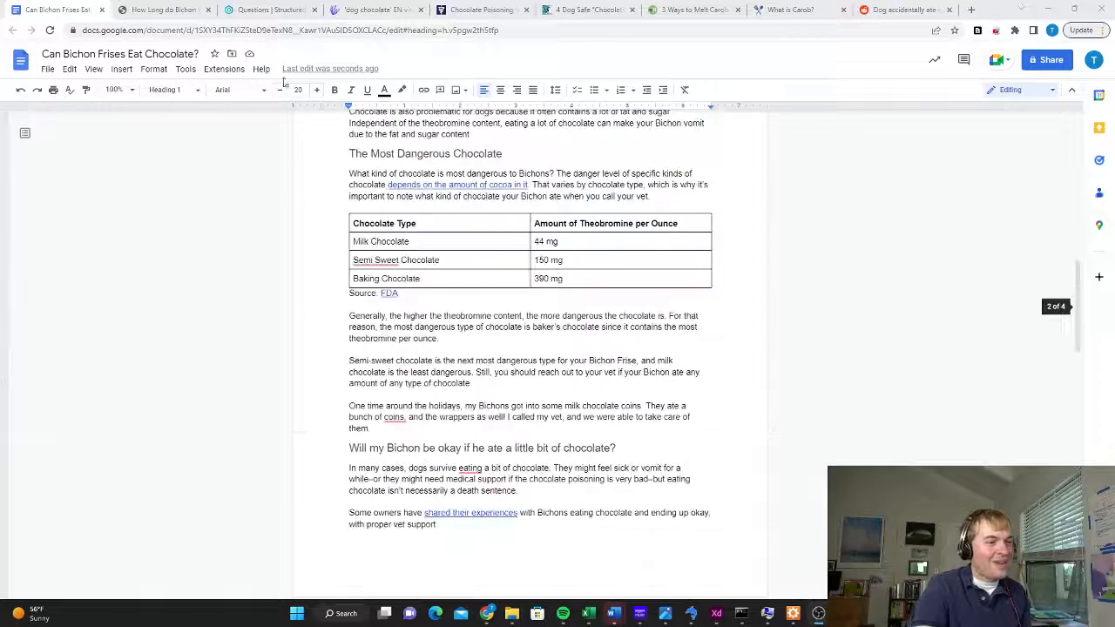
pyautogui.click(186, 69)
pyautogui.click(209, 109)
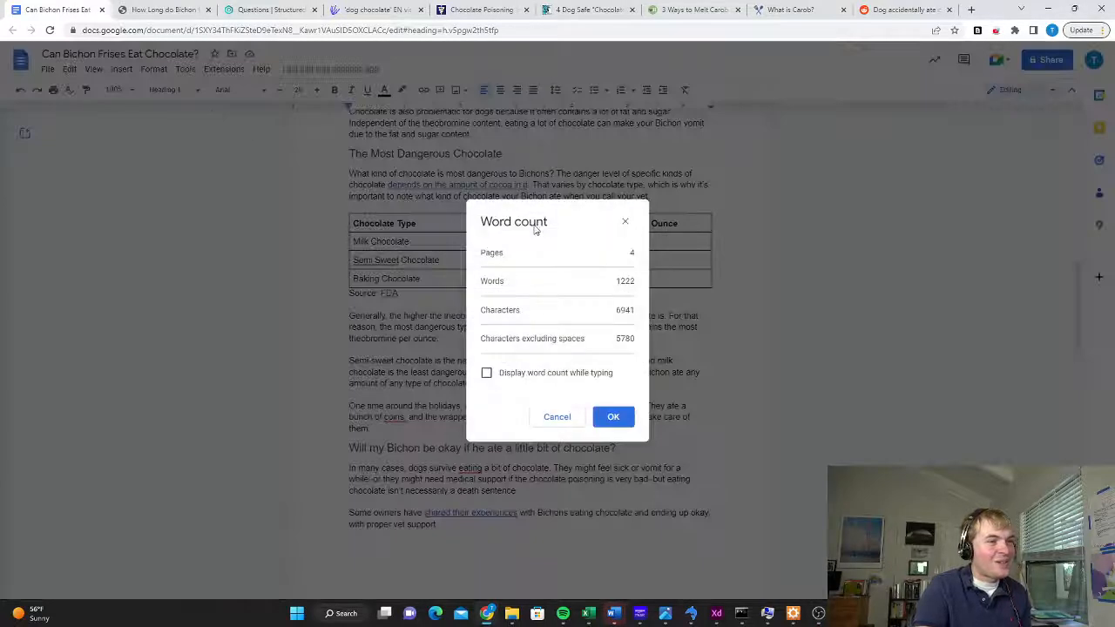